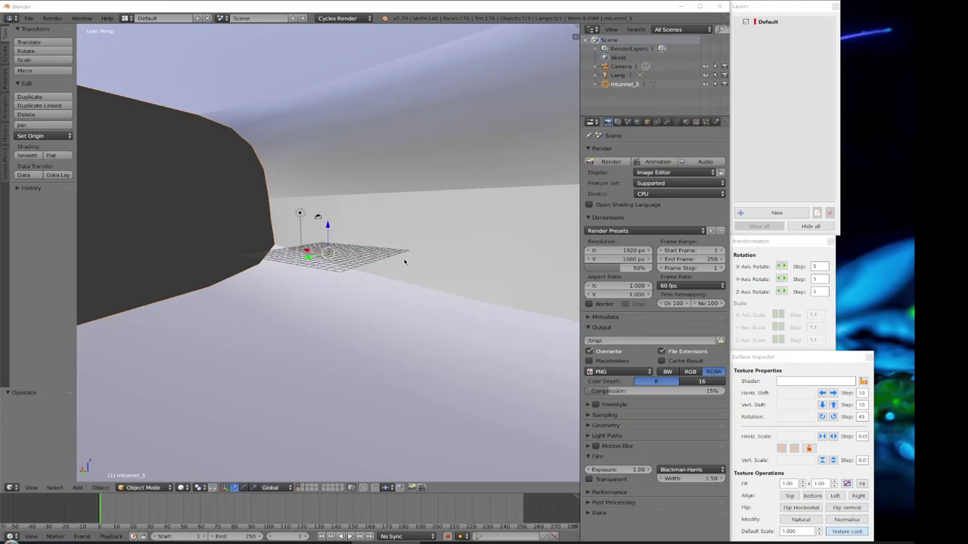
- Switch to DarkRadiant and select the whole patch-built tunnel together with the brushes beside it
click(250, 542)
scroll(525, 330, up, 1)
scroll(525, 331, down, 2)
right_drag(525, 330, 615, 327)
scroll(577, 293, up, 3)
scroll(506, 317, down, 1)
right_drag(506, 317, 543, 318)
key(Escape)
drag(327, 142, 479, 392)
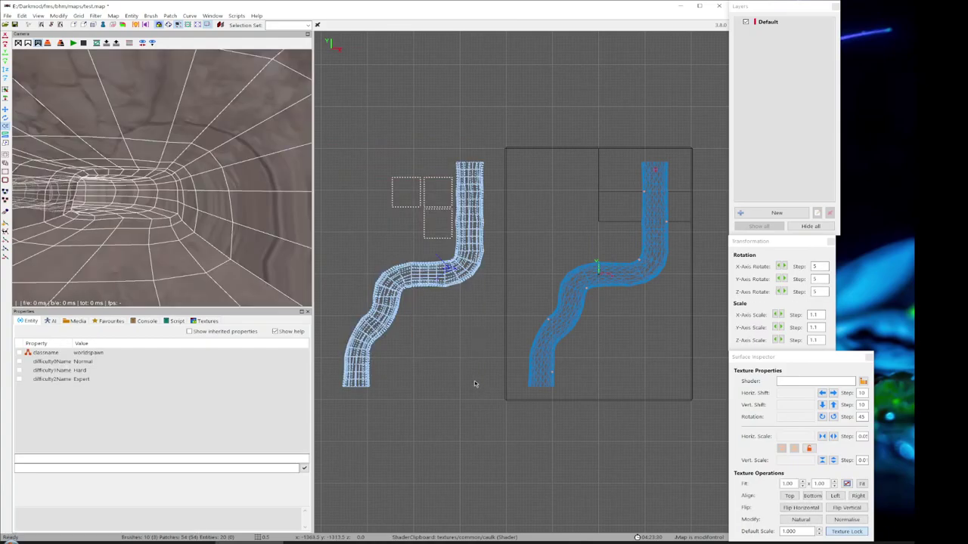
- Examine the interior of the selected patch tunnel in the camera view and clear the selection
right_click(223, 227)
key(Up)
key(Up)
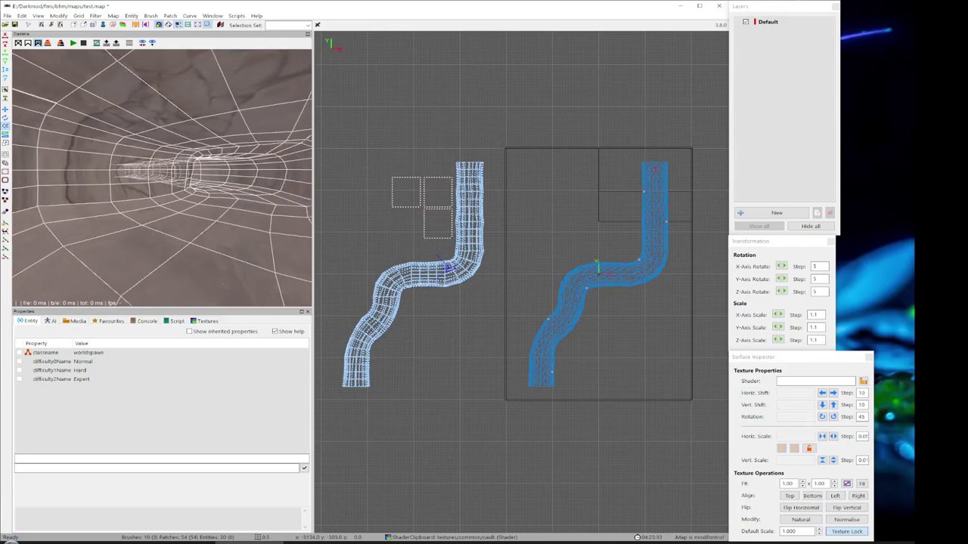
key(Right)
right_click(225, 206)
key(Escape)
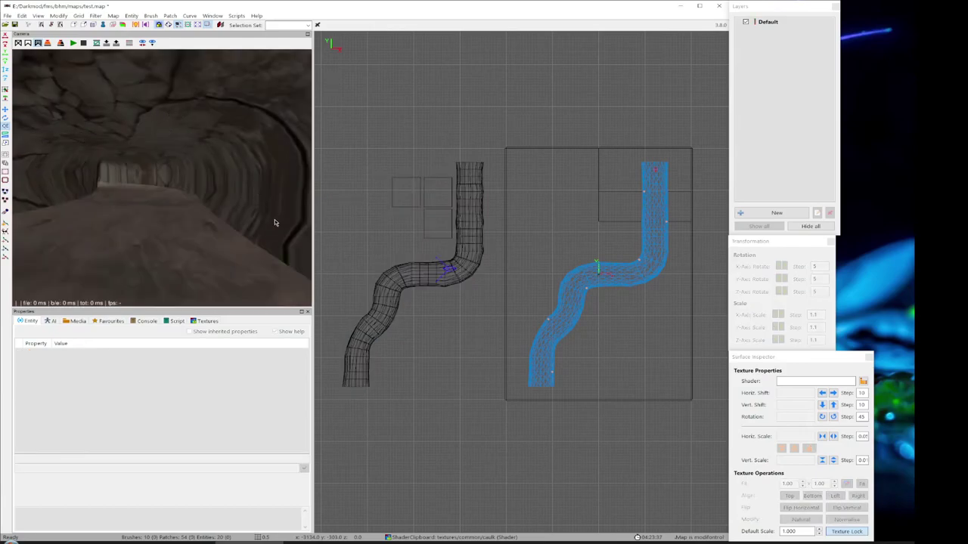
- Select the grouped patches of the patch tunnel's straight middle section and ungroup them
shift+click(230, 185)
right_click(393, 173)
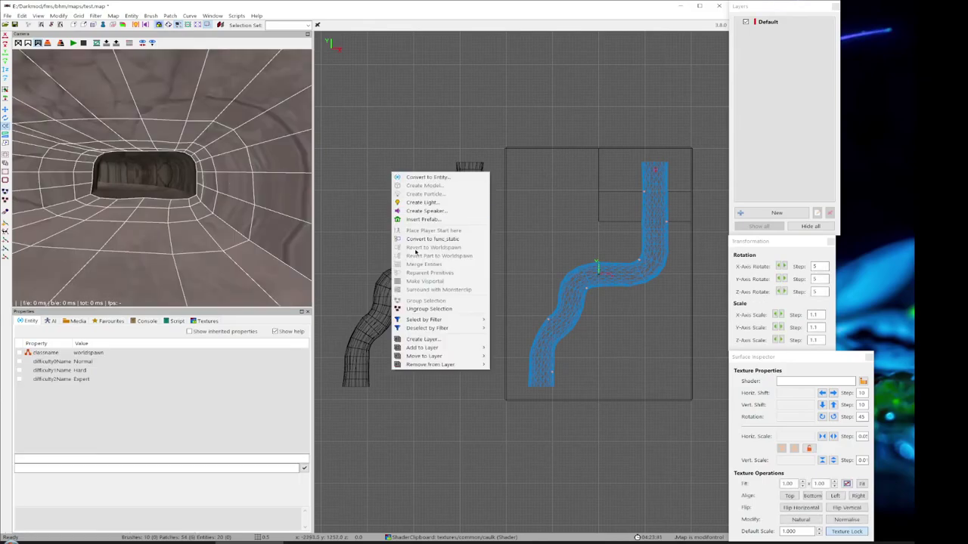
click(429, 308)
- Select the wall and ceiling patches of the middle tunnel section and copy the floor patch's shader
shift+click(252, 177)
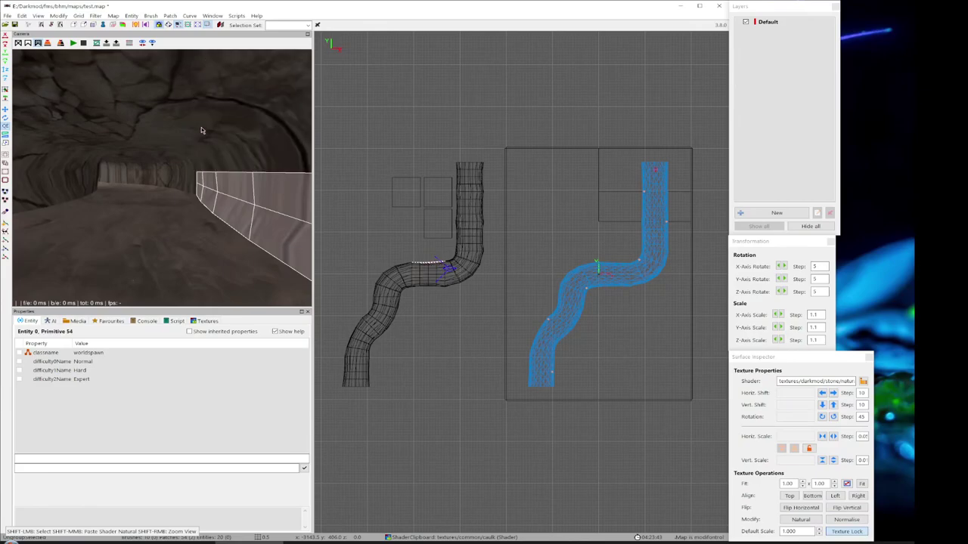
shift+click(147, 130)
shift+click(218, 149)
shift+click(58, 173)
shift+click(63, 186)
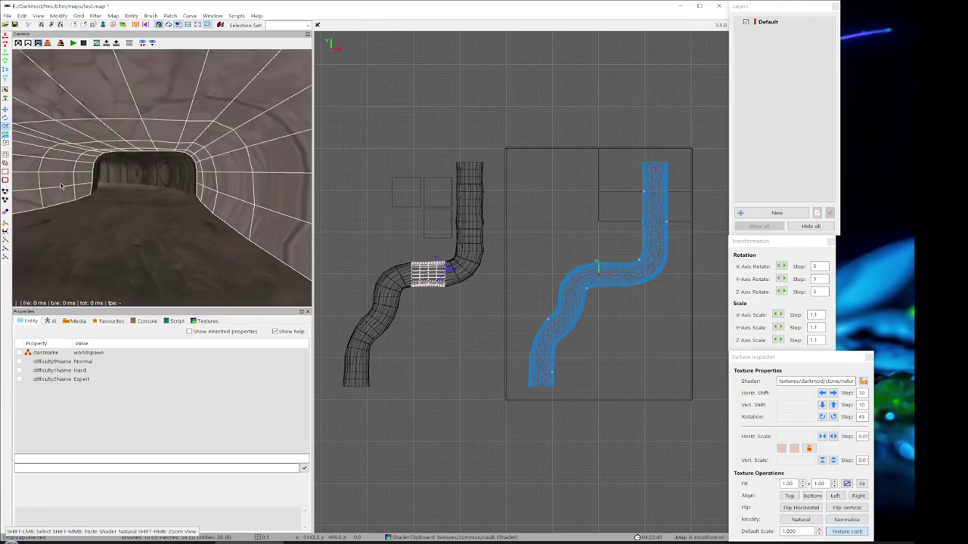
middle_click(169, 200)
right_click(168, 203)
scroll(161, 176, up, 5)
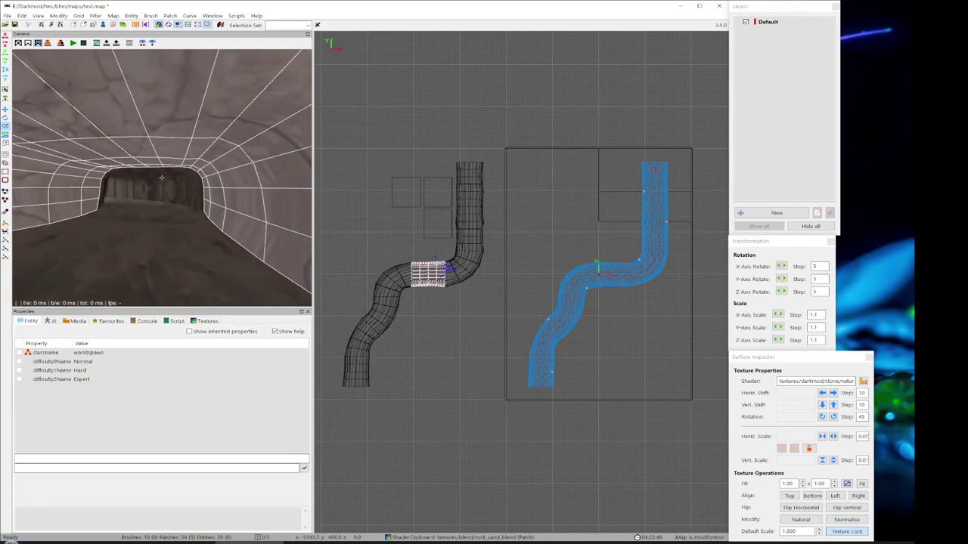
right_click(165, 200)
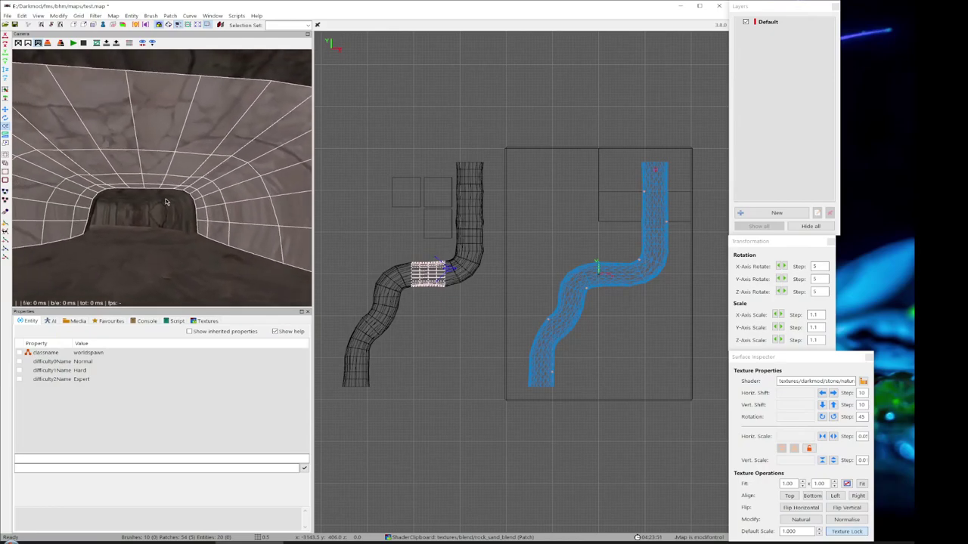
- Single out the middle section's ceiling patches, and add its side wall and floor patches to the selection
shift+click(170, 145)
shift+click(173, 136)
shift+click(236, 155)
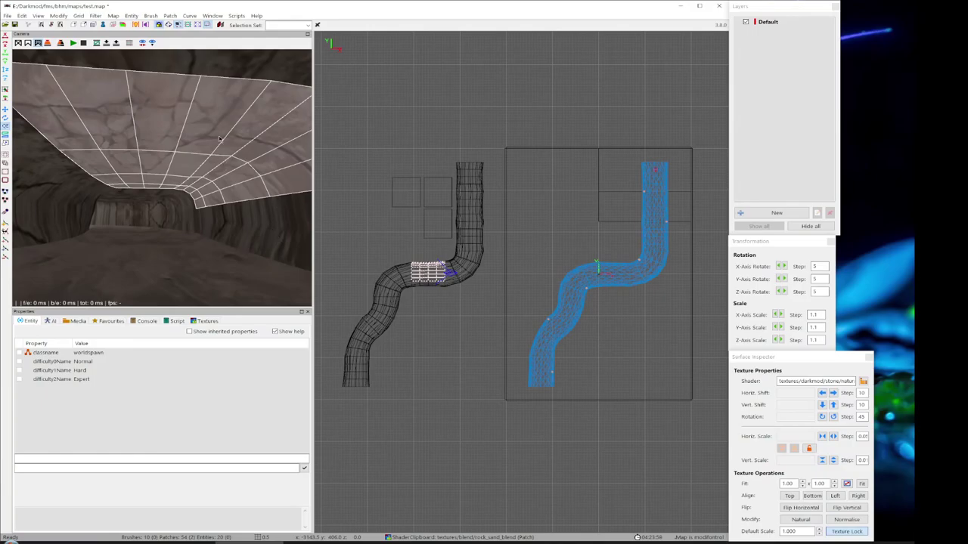
shift+click(254, 218)
shift+click(83, 210)
shift+click(78, 179)
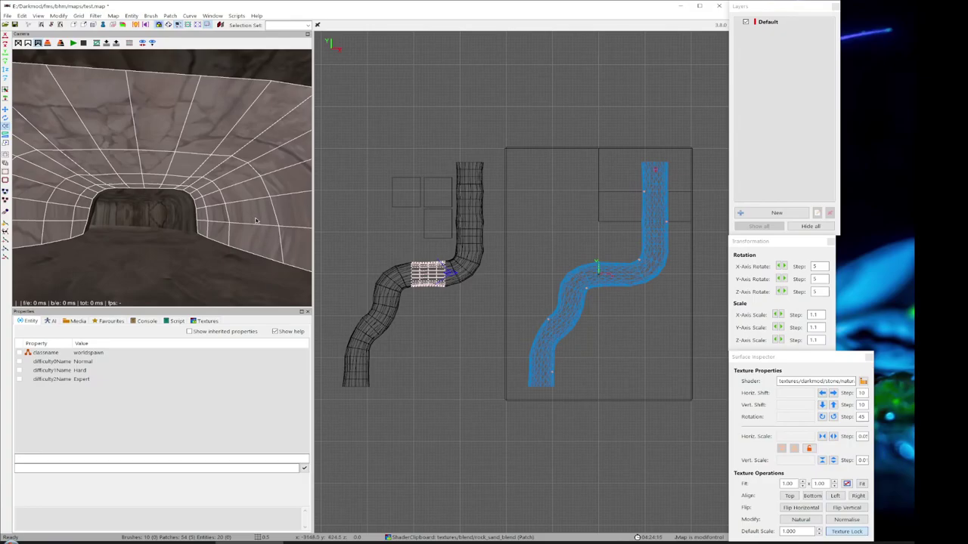
shift+click(219, 267)
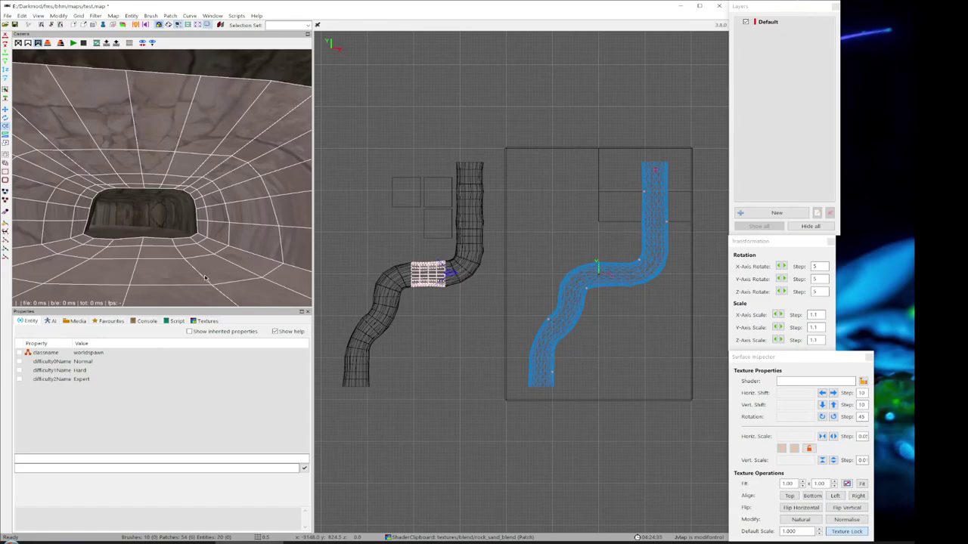
- Undo the ungrouping of the middle section's patches and clear the selection
key(Escape)
key(ctrl+z)
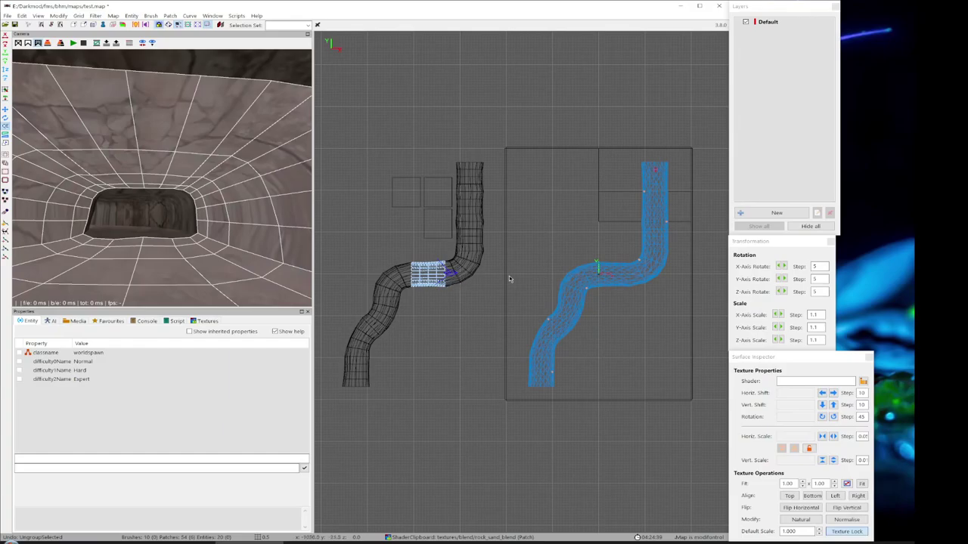
key(Escape)
- Select the straight middle section of the model-built tunnel, inspect it from inside in the camera view, and deselect it
shift+click(617, 273)
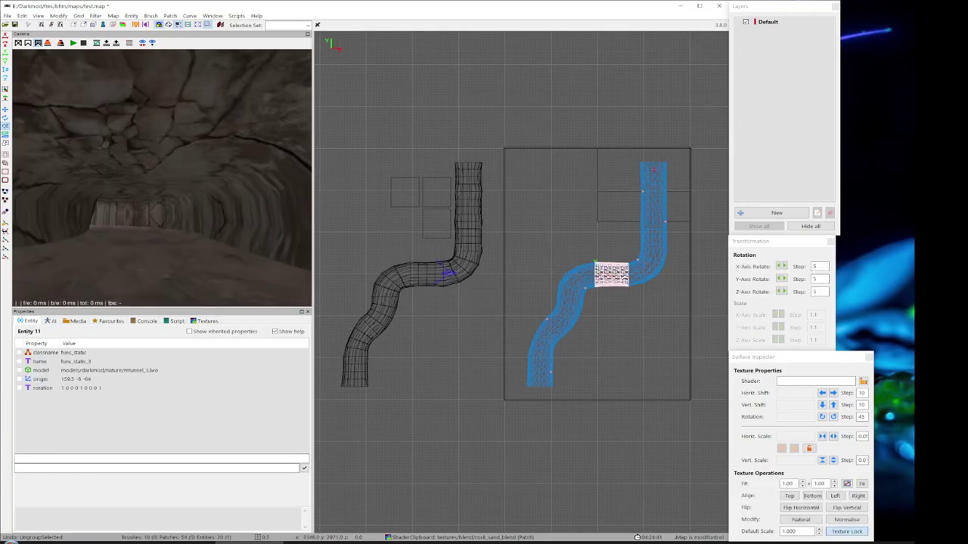
right_drag(611, 285, 468, 285)
scroll(521, 284, up, 3)
ctrl+middle_click(461, 277)
right_click(196, 210)
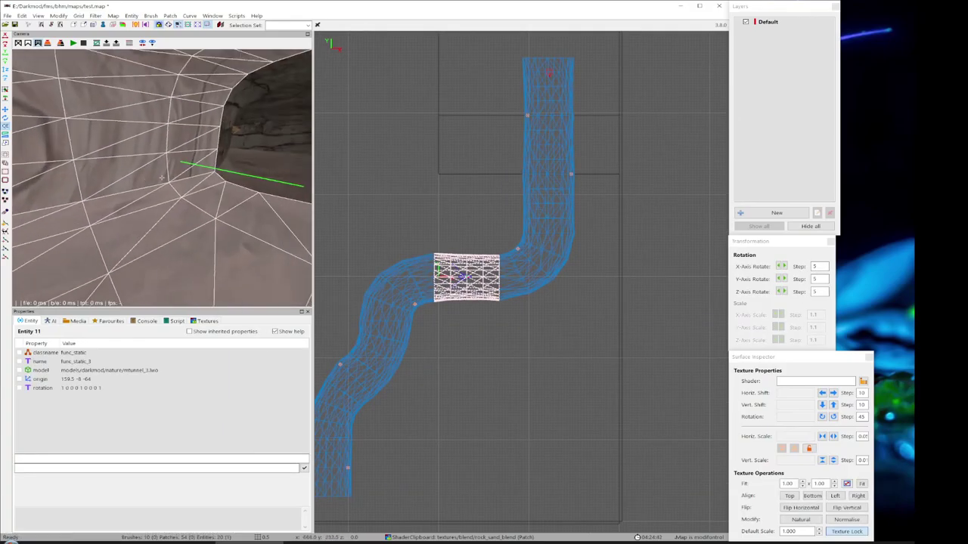
scroll(162, 177, up, 2)
key(Escape)
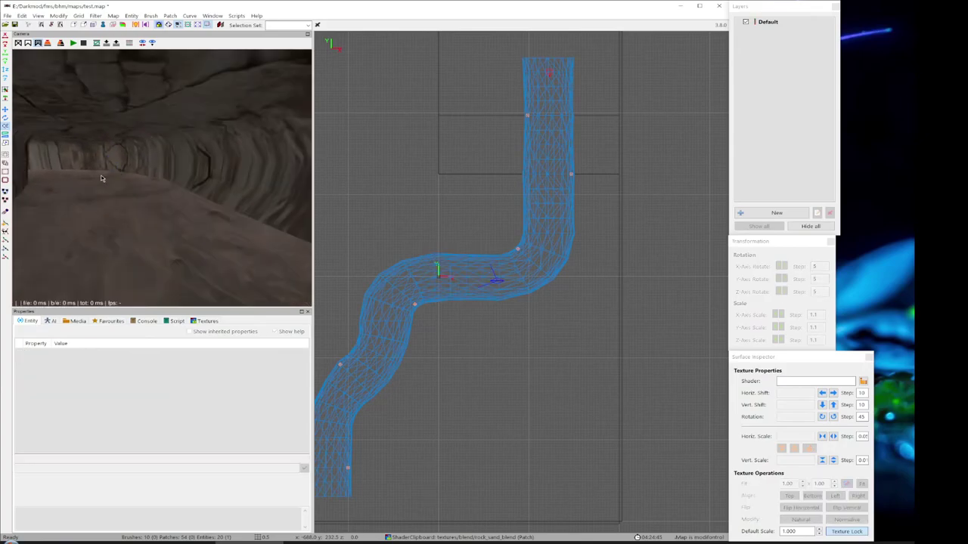
- Select the curved mtunnel_2 section of the model tunnel and examine its interior wall, ceiling and floor texturing
key(Left)
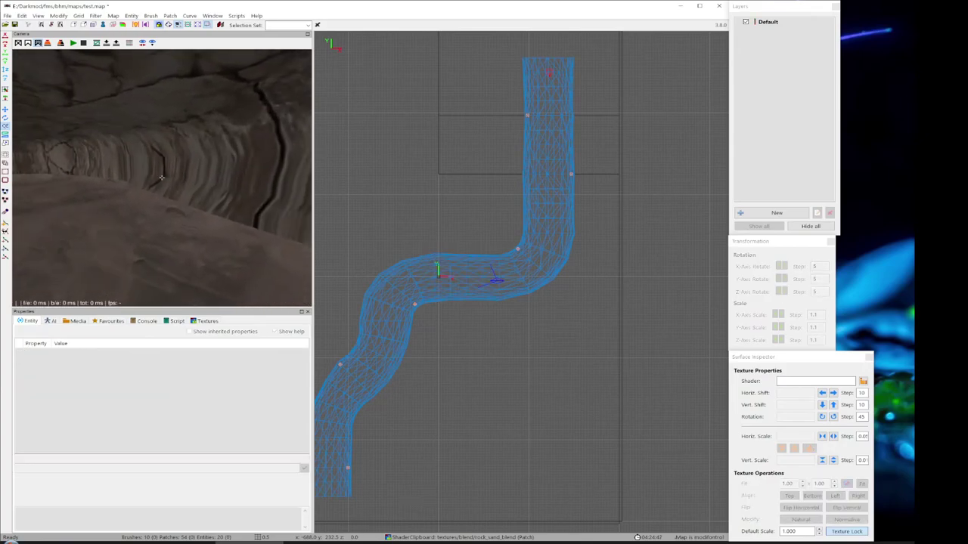
right_click(162, 177)
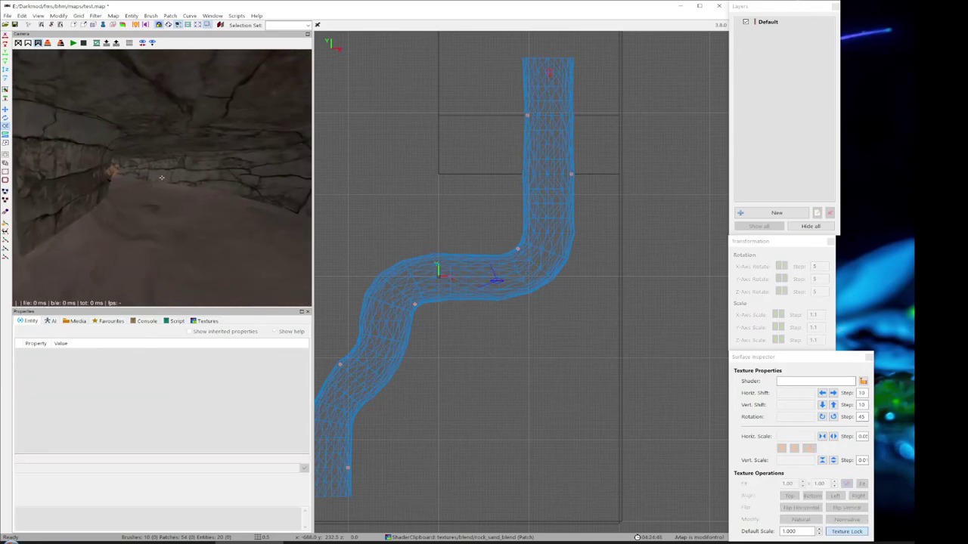
shift+click(177, 215)
right_click(189, 215)
key(Up)
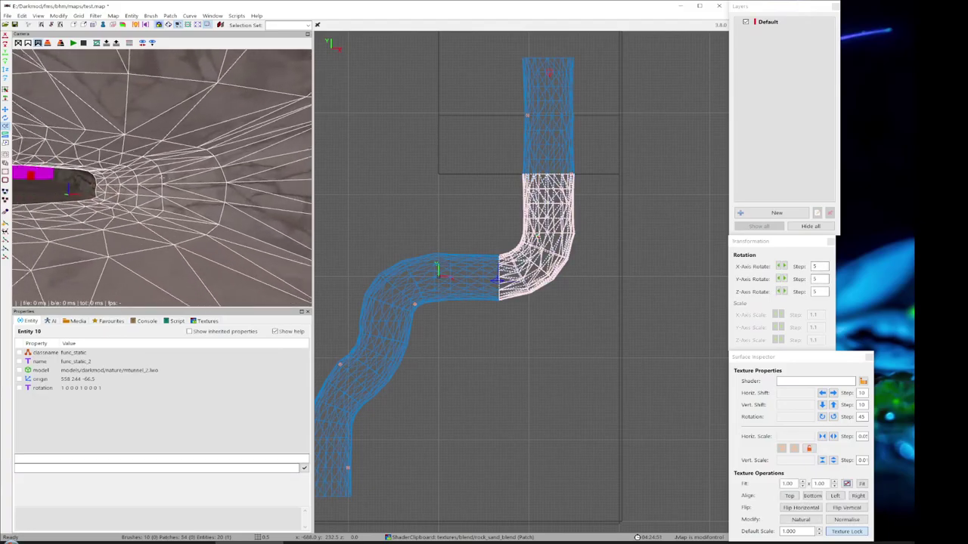
key(Left)
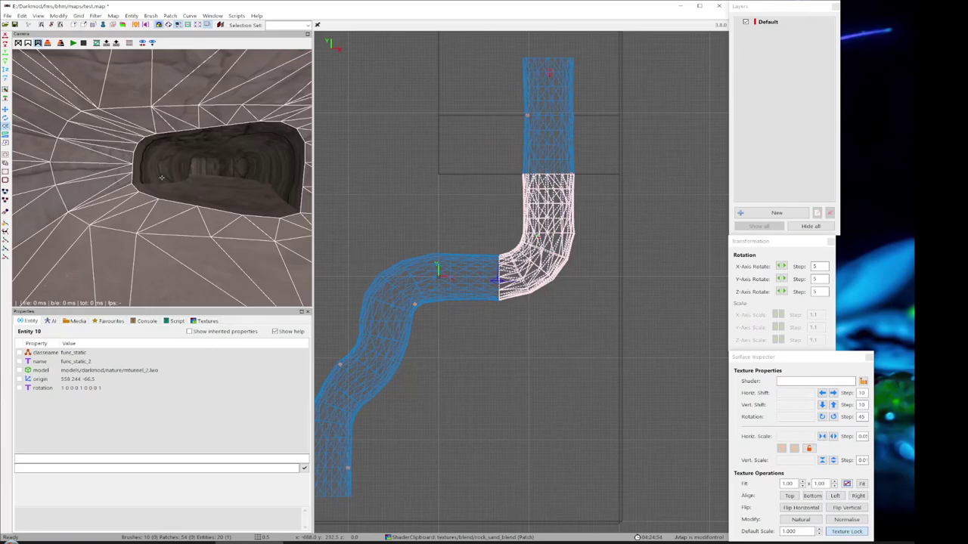
key(Right)
key(Left)
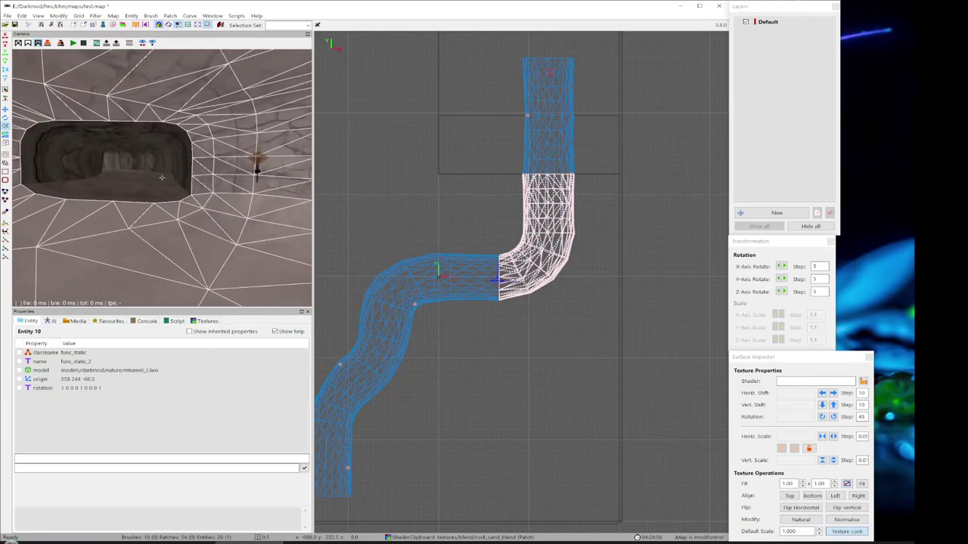
key(Up)
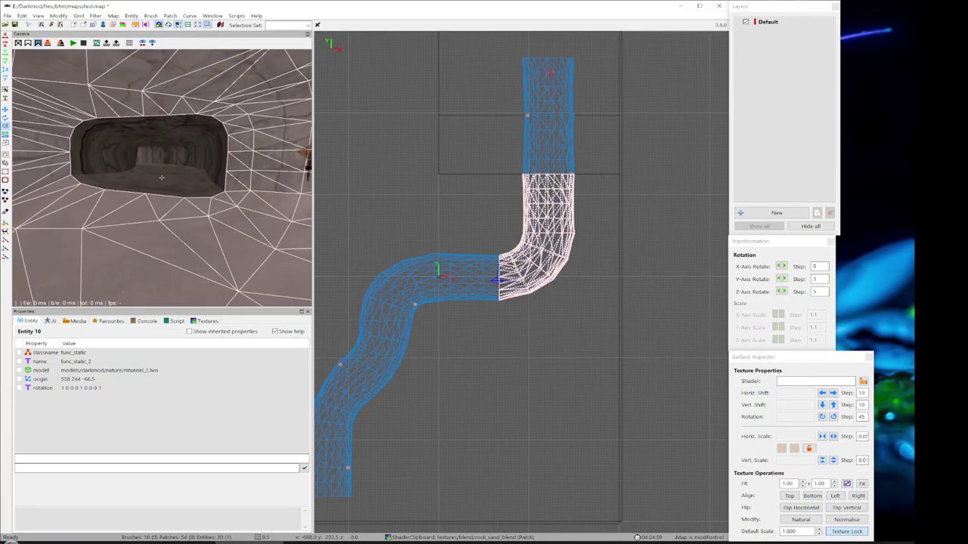
key(Up)
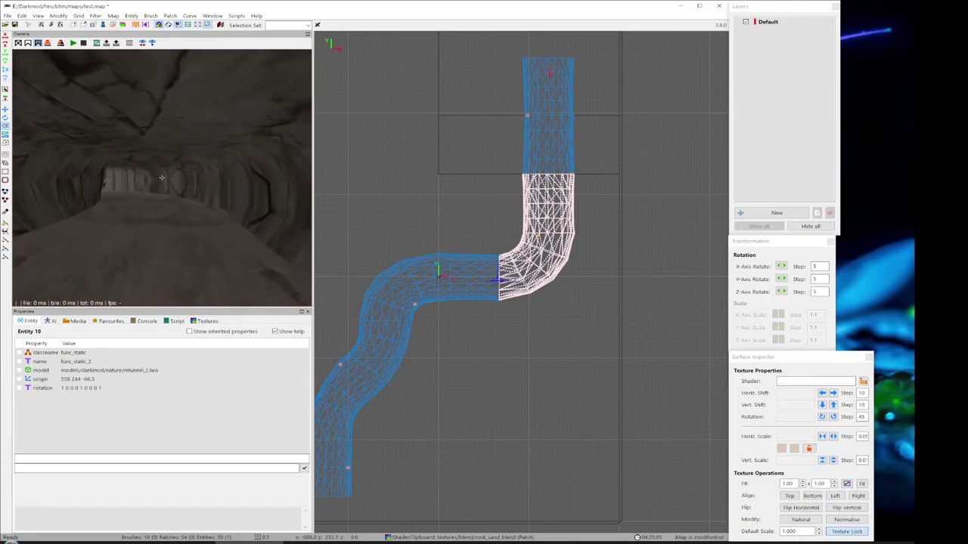
- Deselect the curved section and select the straight mtunnel_3 model section
right_click(162, 178)
key(Escape)
shift+click(220, 241)
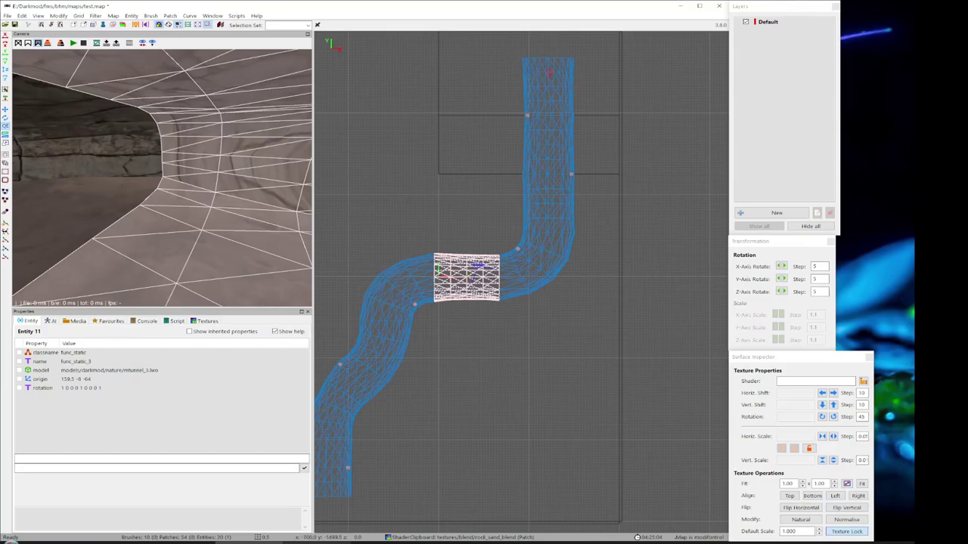
- Switch to Blender and inspect the mtunnel_3 mesh from inside and outside
key(alt+Tab)
key(g)
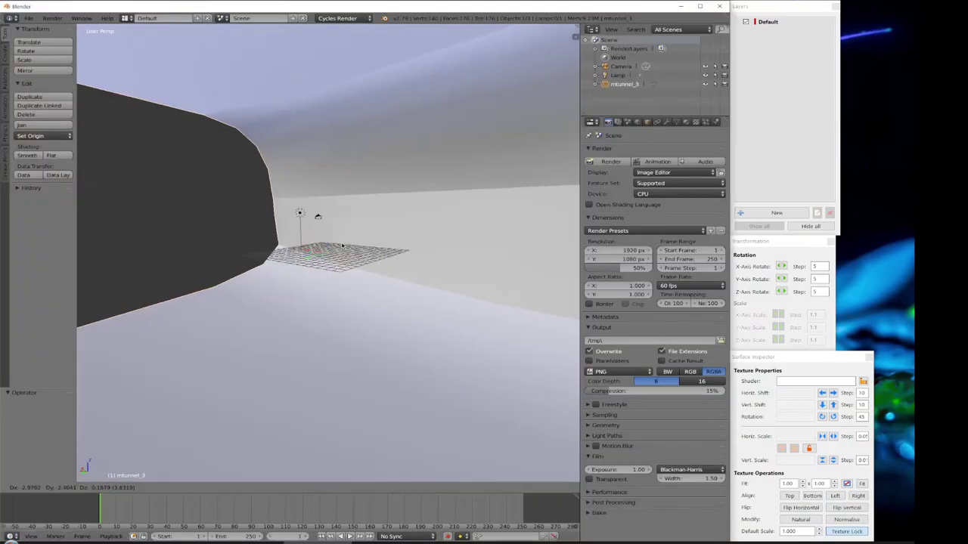
right_click(342, 246)
middle_drag(420, 260, 214, 263)
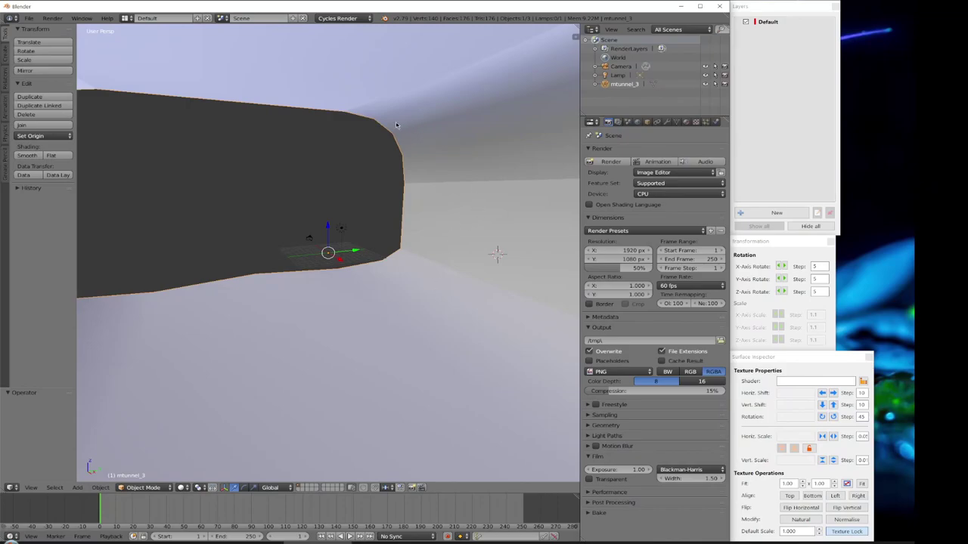
middle_drag(375, 154, 199, 150)
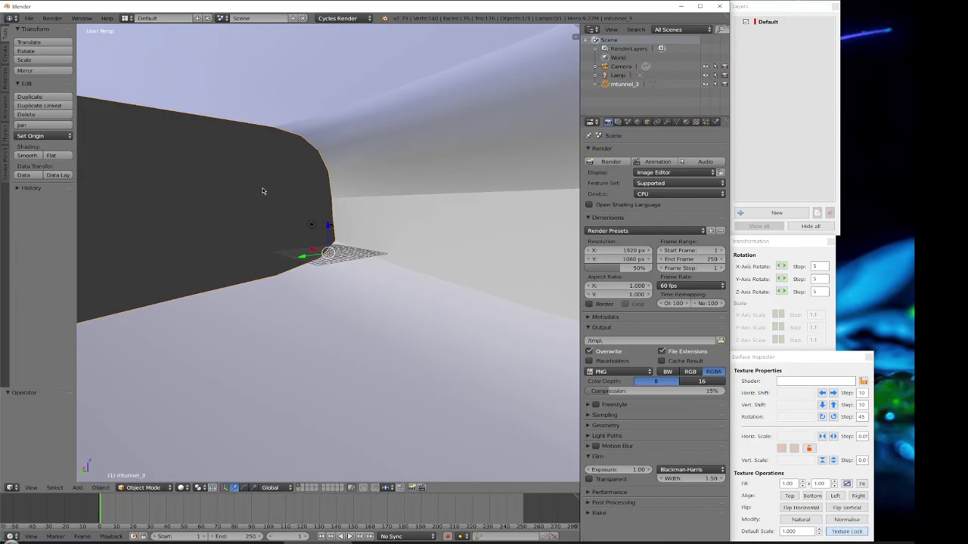
click(144, 488)
middle_drag(326, 249, 213, 251)
scroll(223, 249, down, 8)
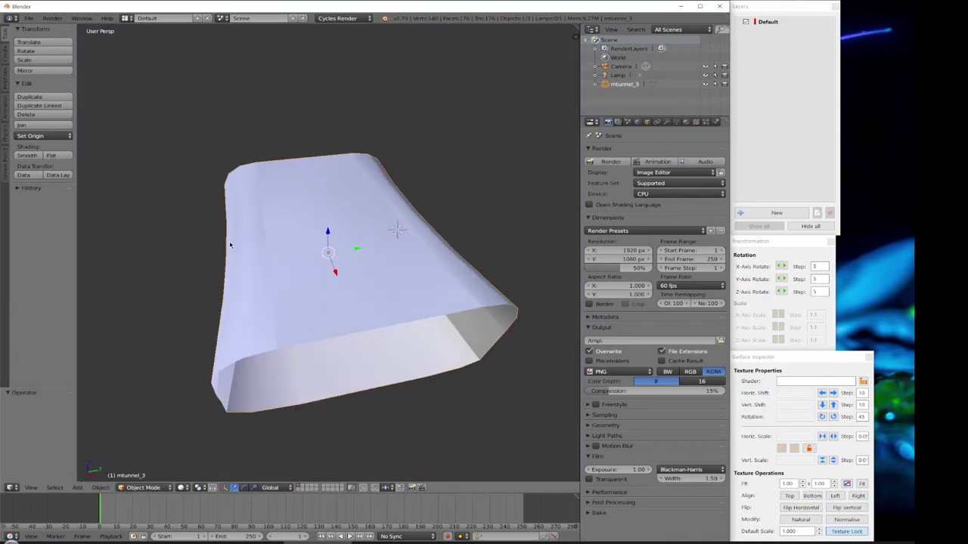
scroll(230, 244, up, 7)
middle_drag(279, 209, 119, 180)
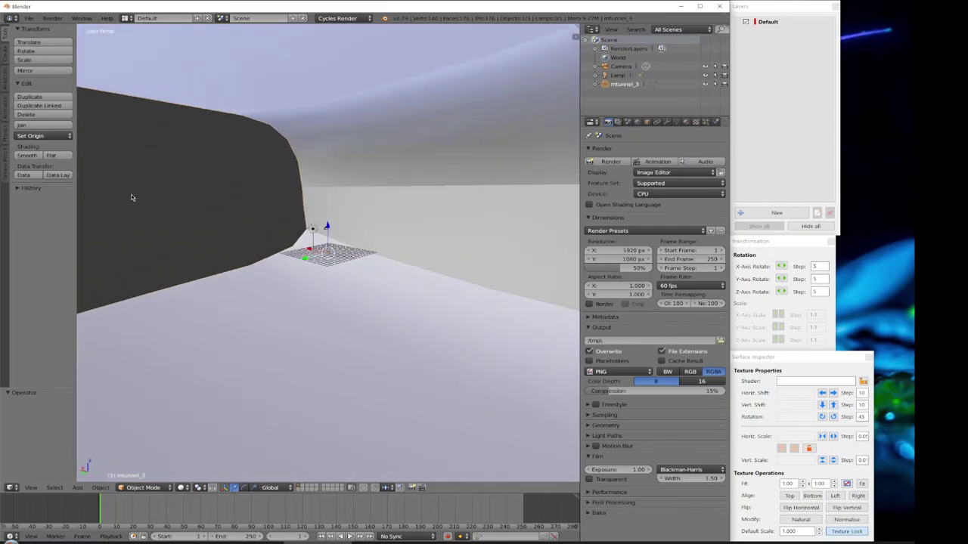
- Enter Edit Mode on the mtunnel_3 mesh and select all of its geometry
key(a)
click(145, 487)
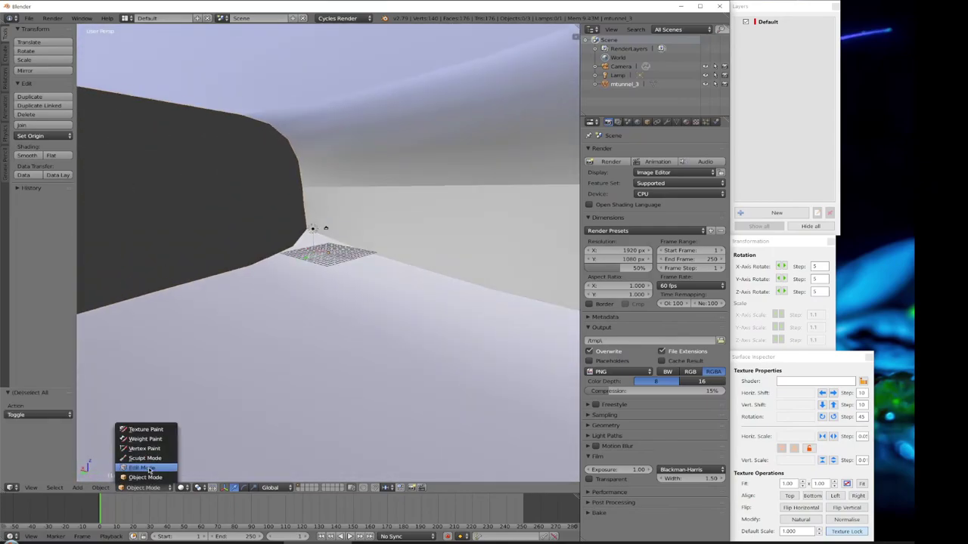
click(151, 473)
key(a)
key(a)
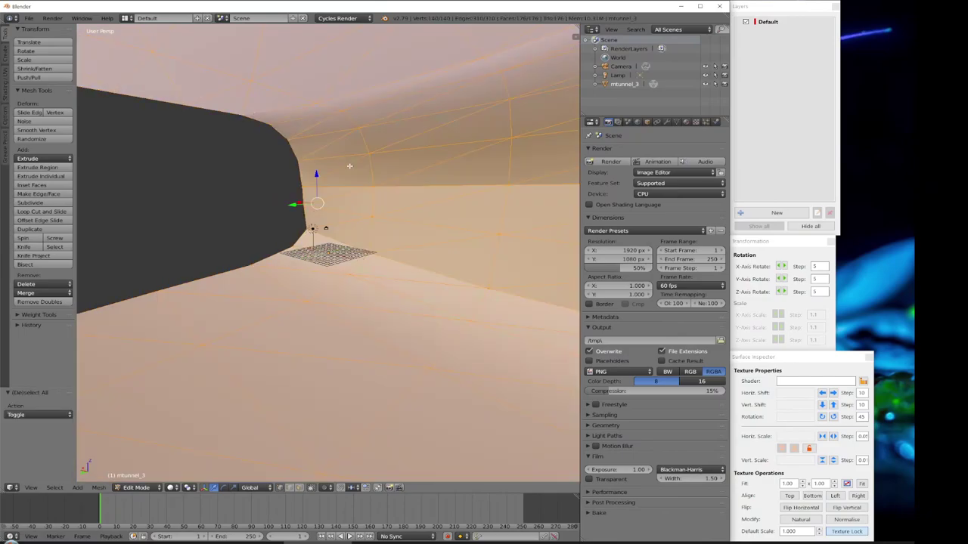
middle_drag(377, 177, 365, 174)
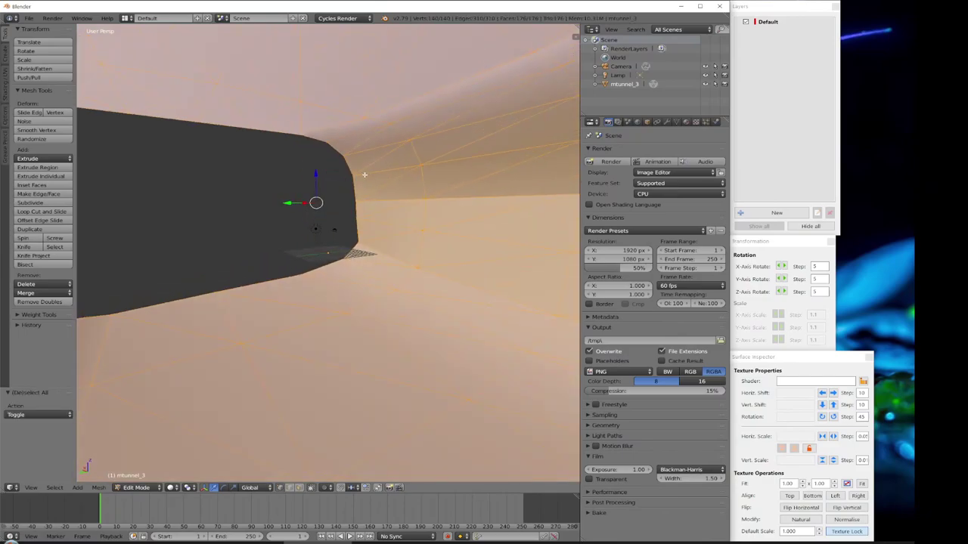
key(w)
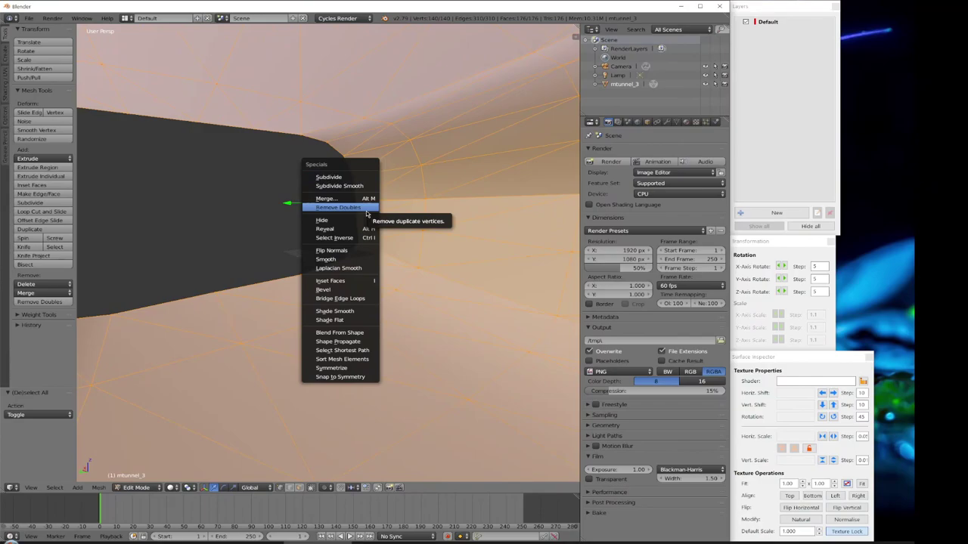
click(99, 487)
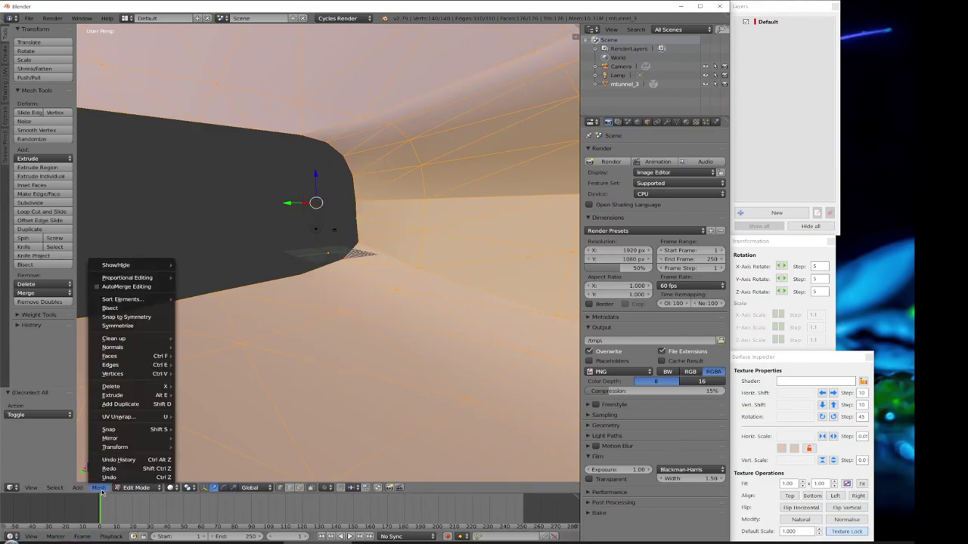
click(35, 497)
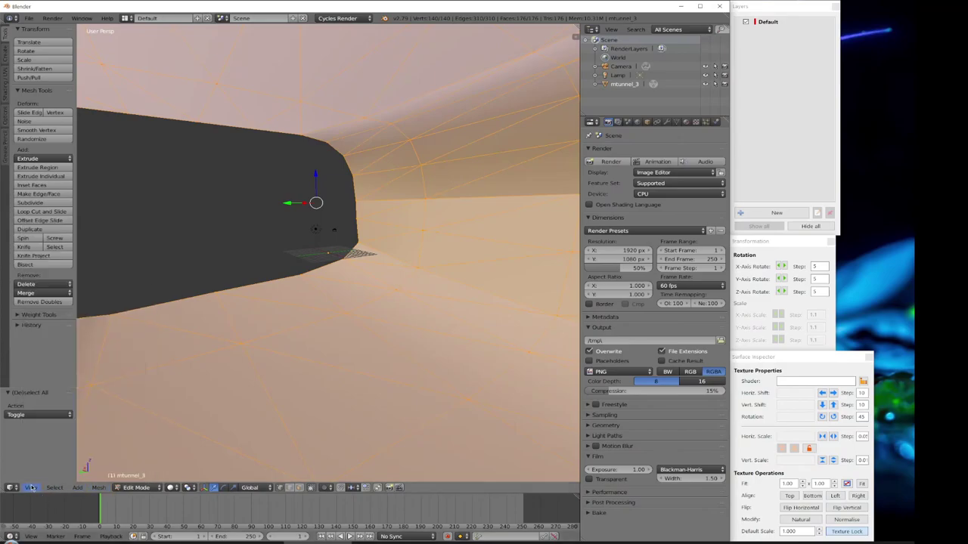
click(35, 490)
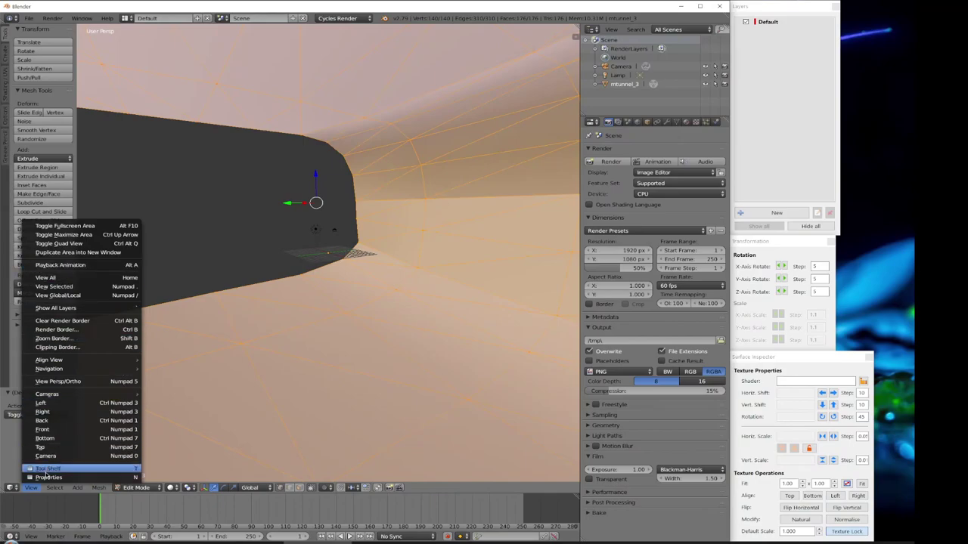
mouse_move(85, 488)
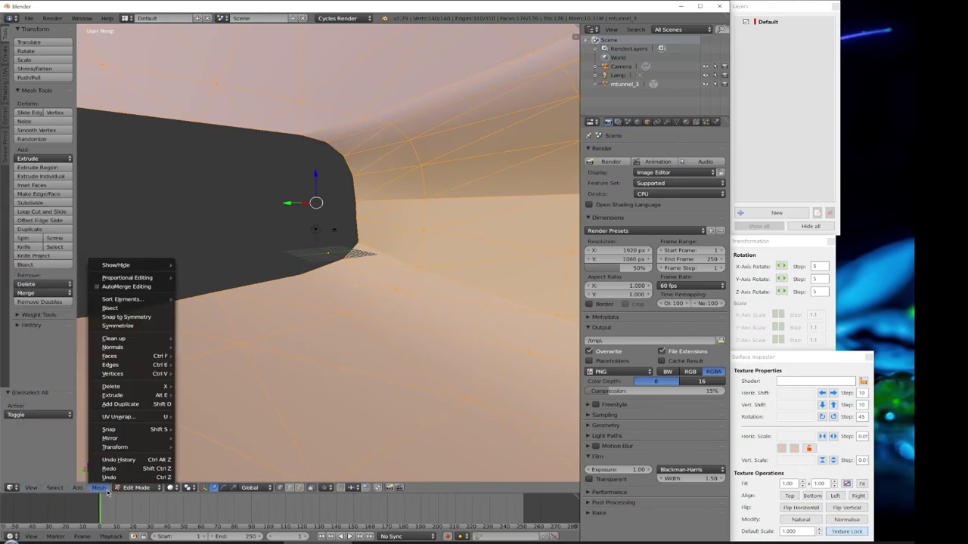
mouse_move(151, 373)
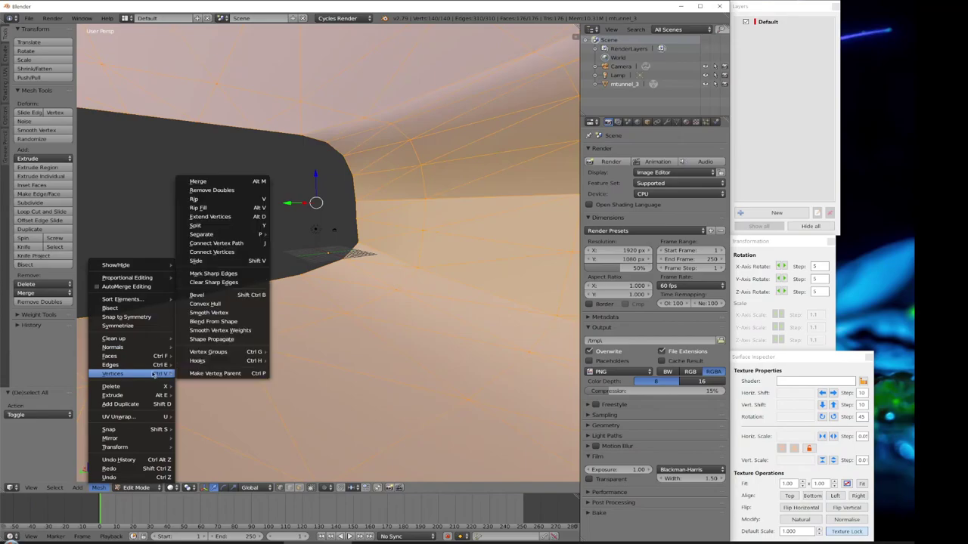
mouse_move(148, 356)
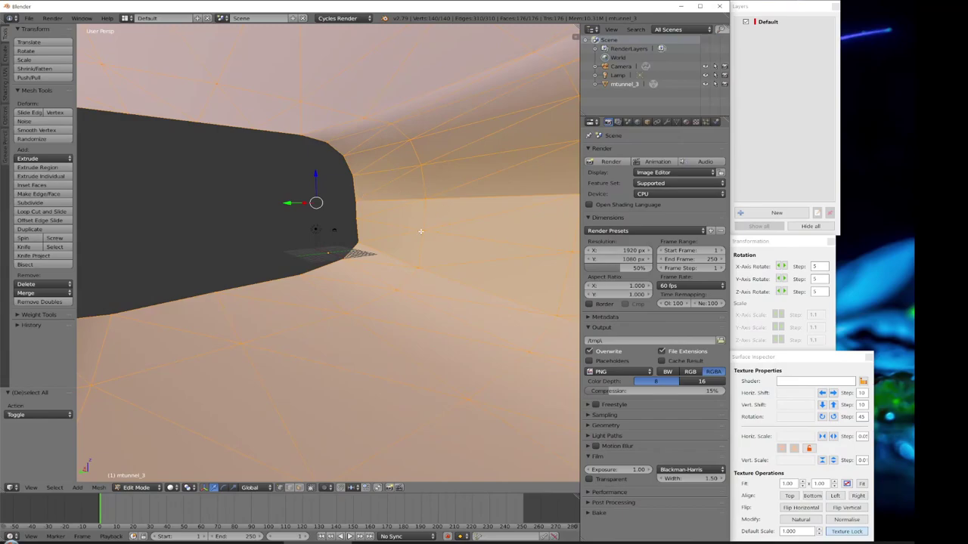
- Remove the duplicate vertices from the fully selected mtunnel_3 mesh
key(w)
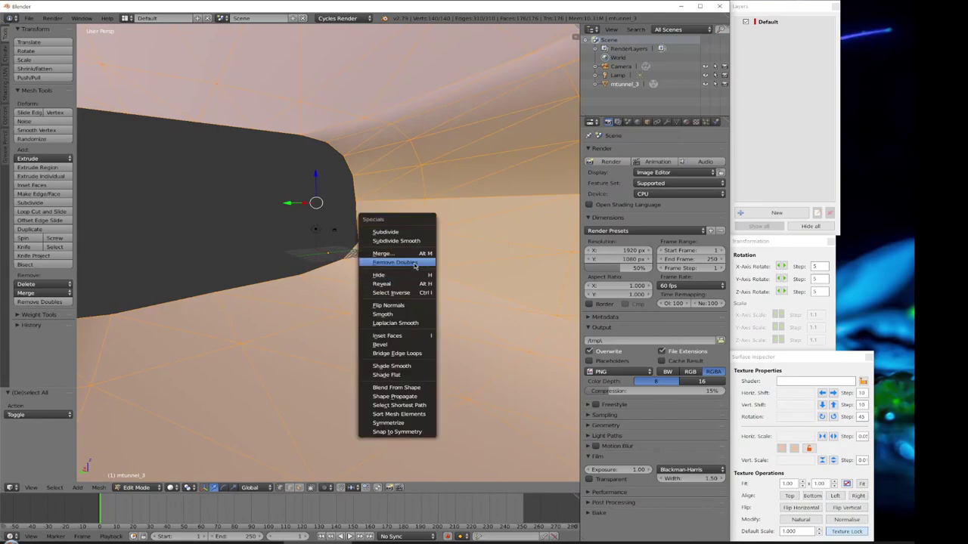
click(415, 262)
middle_drag(413, 272, 558, 282)
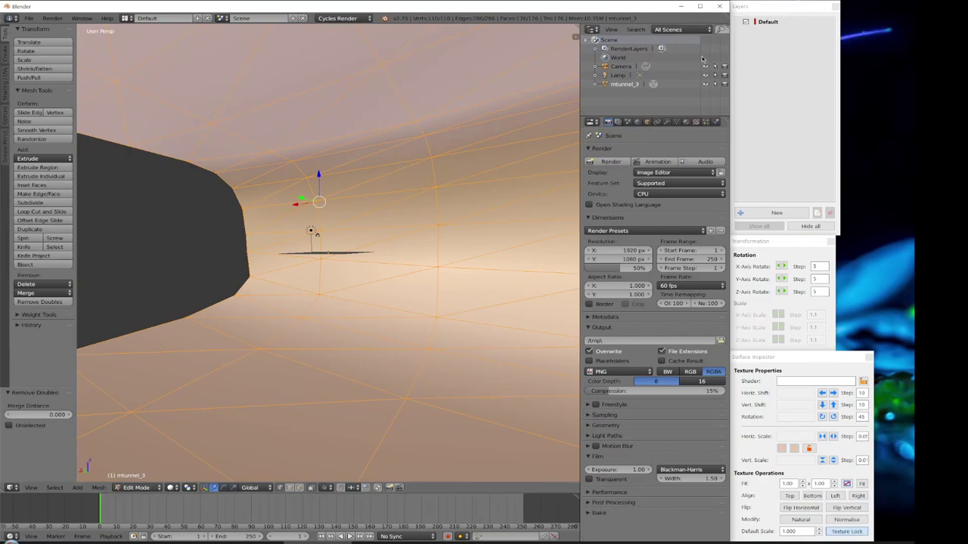
- Widen the Blender window and convert the selected mtunnel_3 triangles to quads
drag(730, 35, 913, 35)
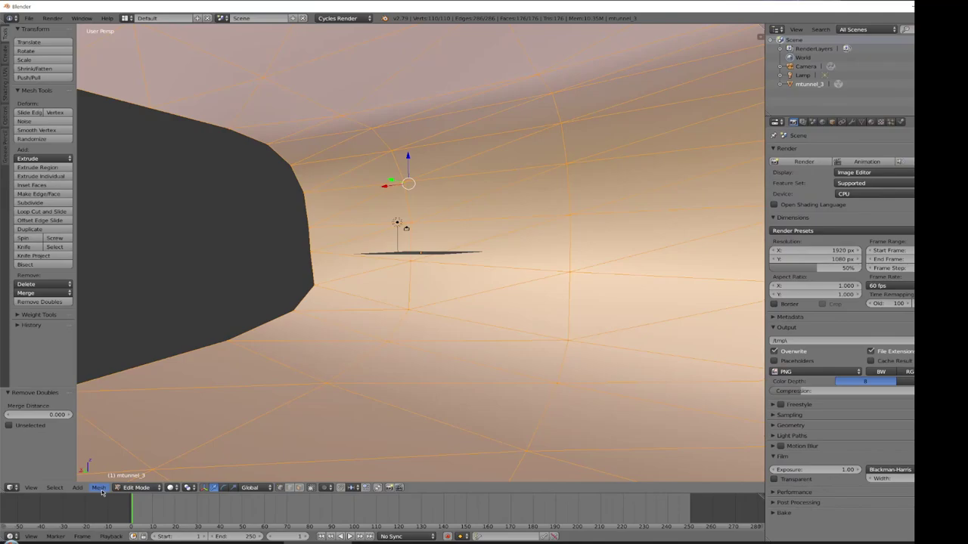
middle_drag(475, 322, 213, 287)
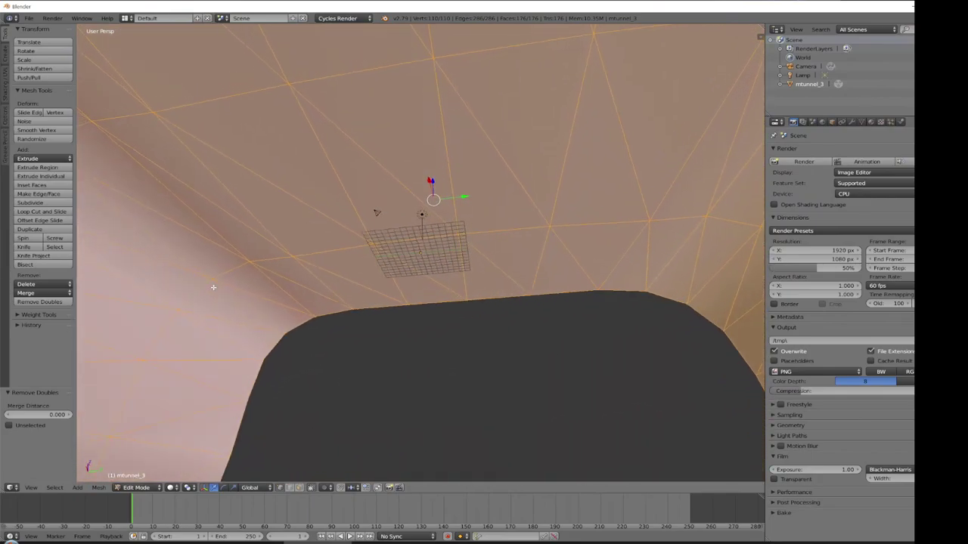
click(98, 488)
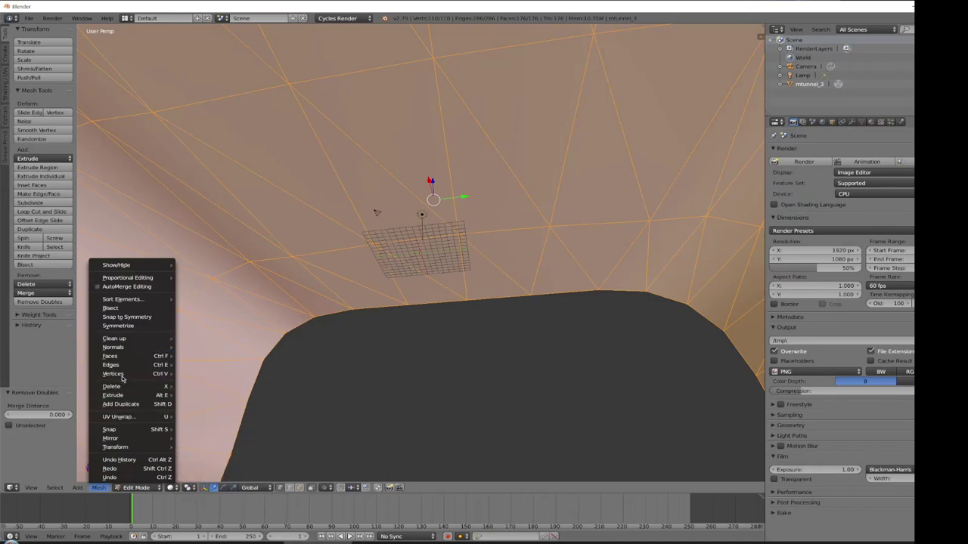
mouse_move(127, 357)
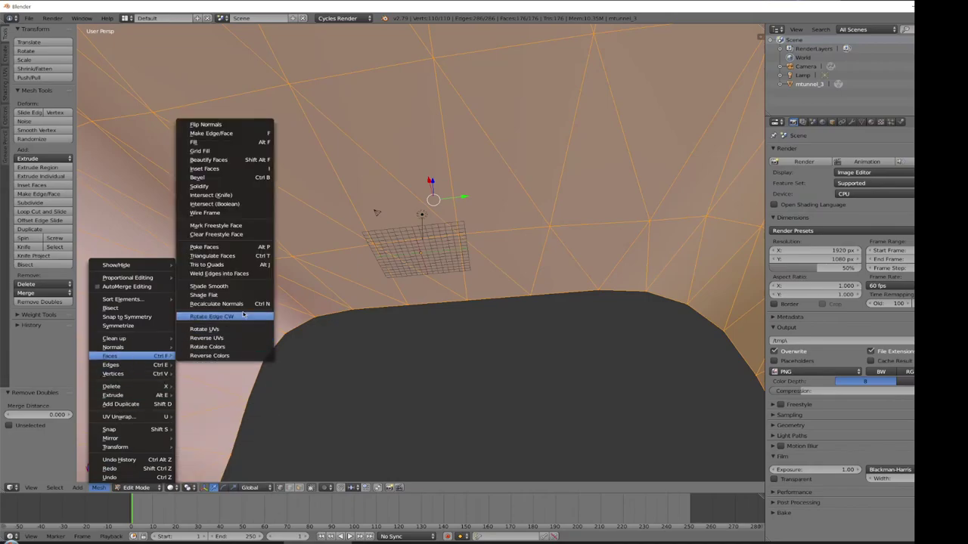
click(233, 267)
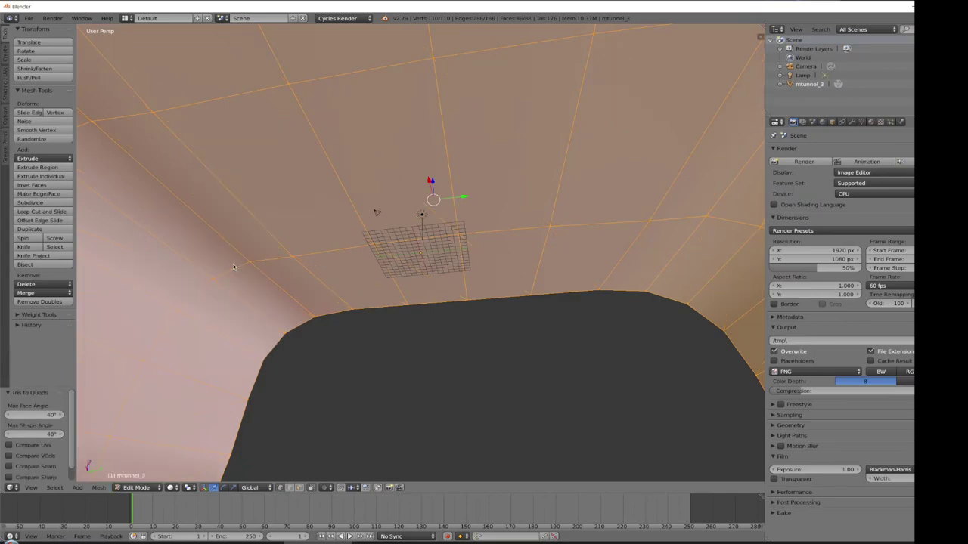
middle_drag(445, 307, 605, 333)
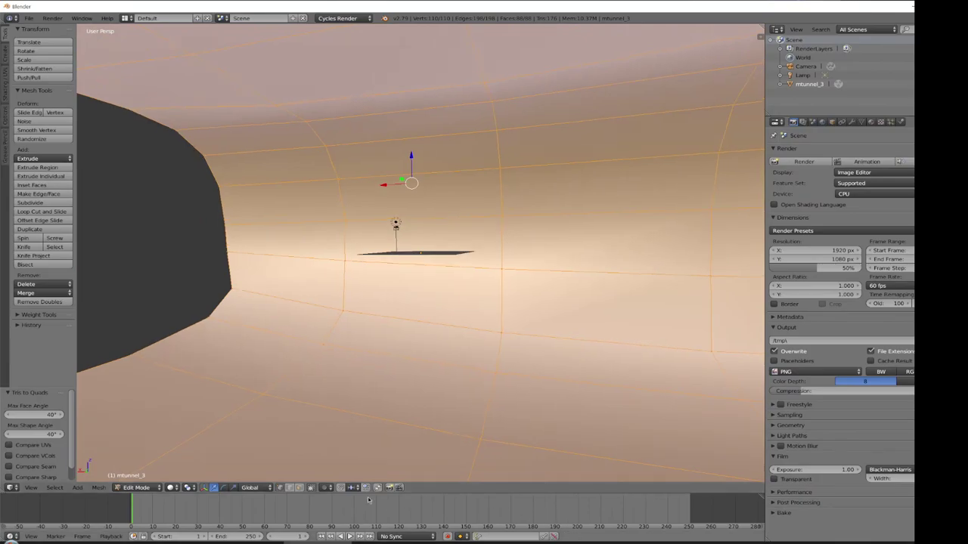
- Switch to DarkRadiant, replace the current selection with the curved mtunnel_2 section, and examine its triangulated wall
click(253, 542)
scroll(192, 192, down, 2)
scroll(196, 193, down, 4)
key(Escape)
shift+click(201, 198)
right_click(201, 198)
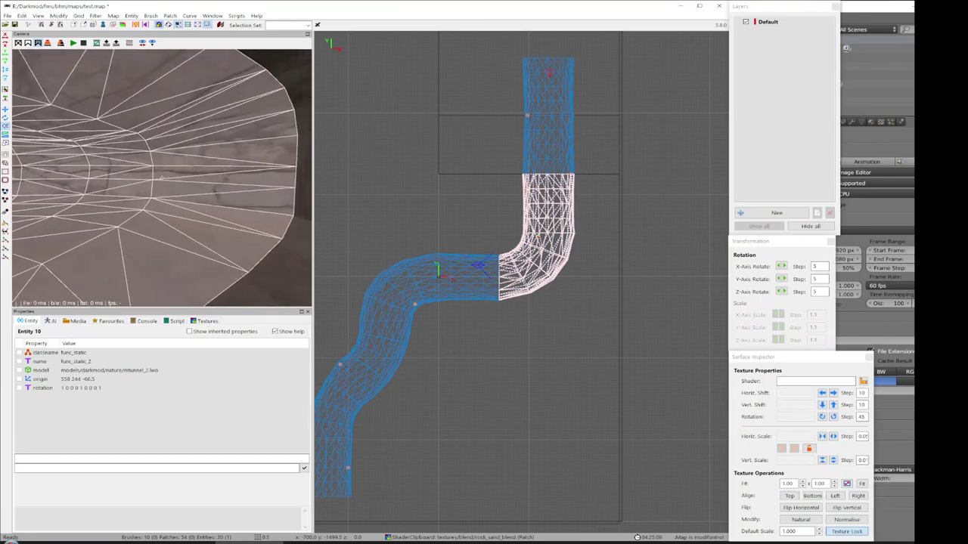
scroll(162, 177, up, 3)
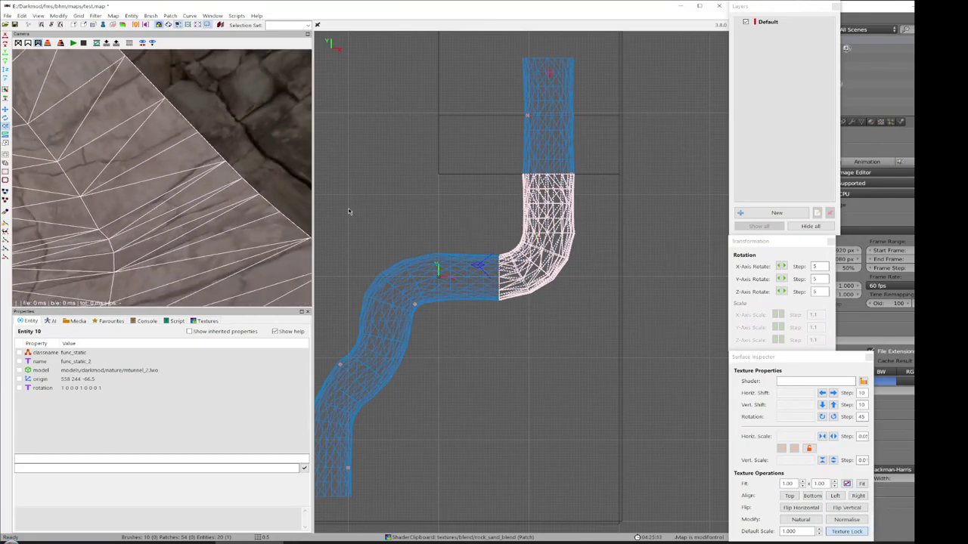
- Deselect the curved section, select the straight mtunnel_1 section, and place the camera inside it
key(Escape)
shift+click(552, 143)
right_click(161, 178)
right_click(161, 178)
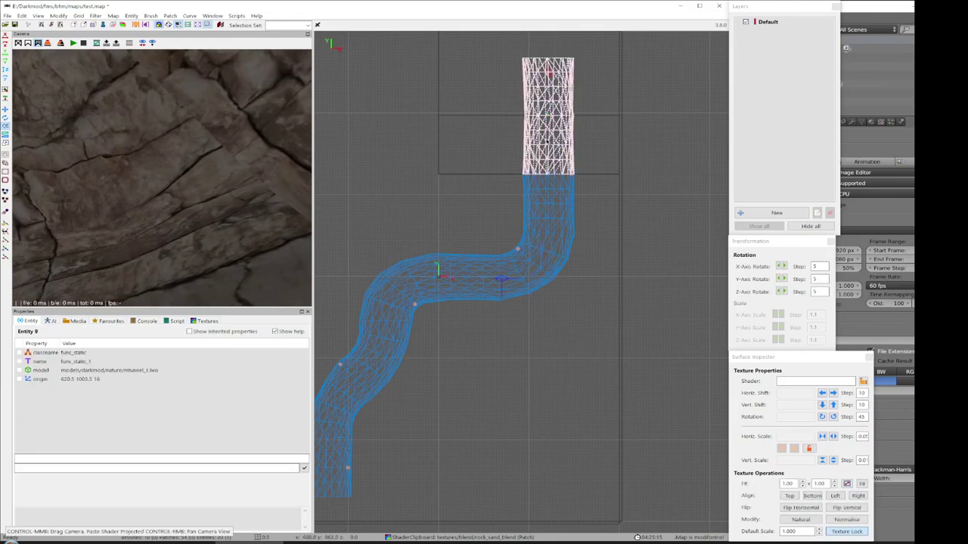
ctrl+middle_click(553, 138)
right_click(161, 177)
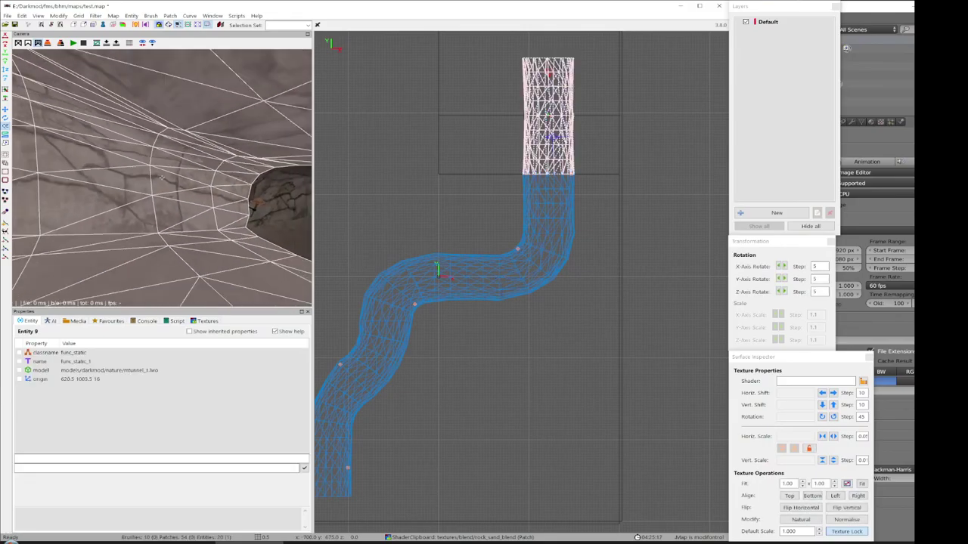
- Examine the mtunnel_1 section's wireframe and rock texturing from inside, including its walls and far opening, and view its profile from the side
right_click(111, 157)
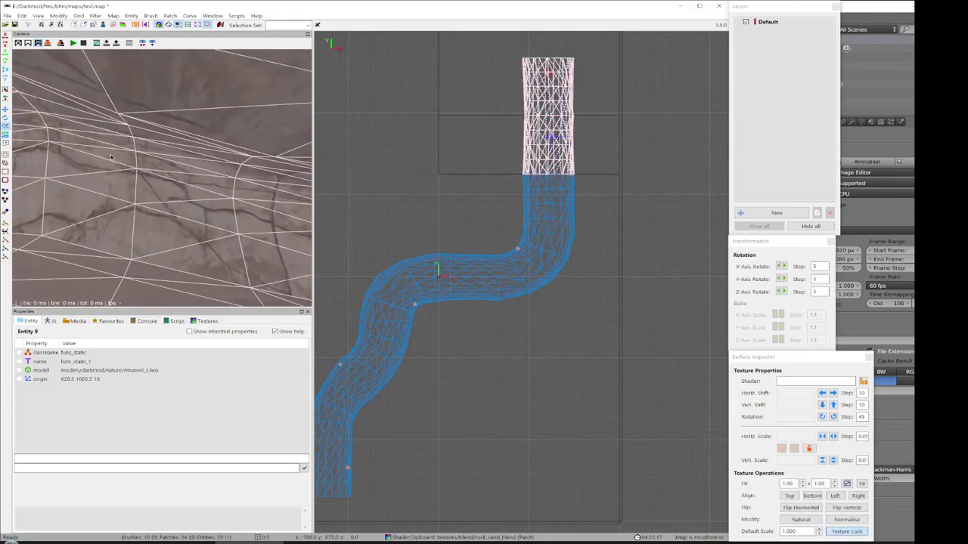
right_click(288, 206)
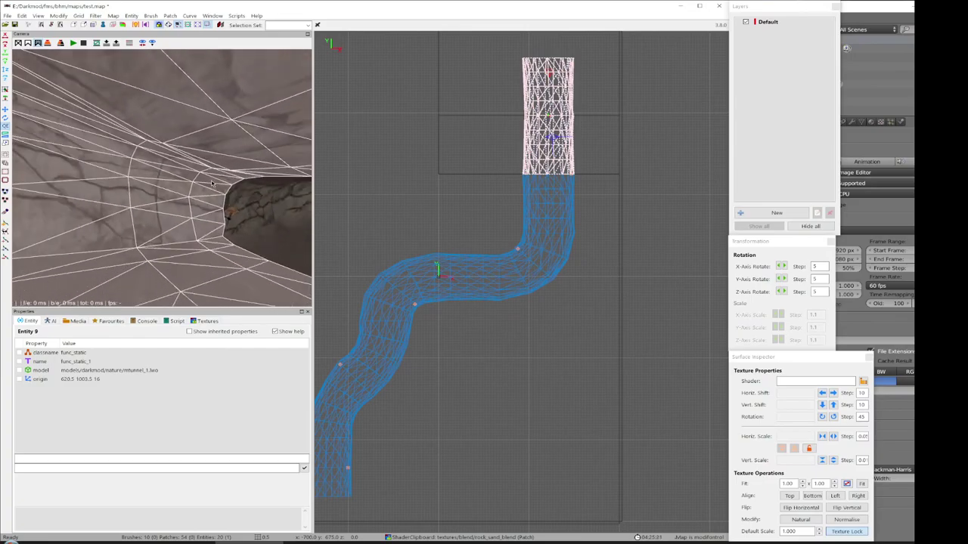
middle_click(251, 195)
right_click(250, 195)
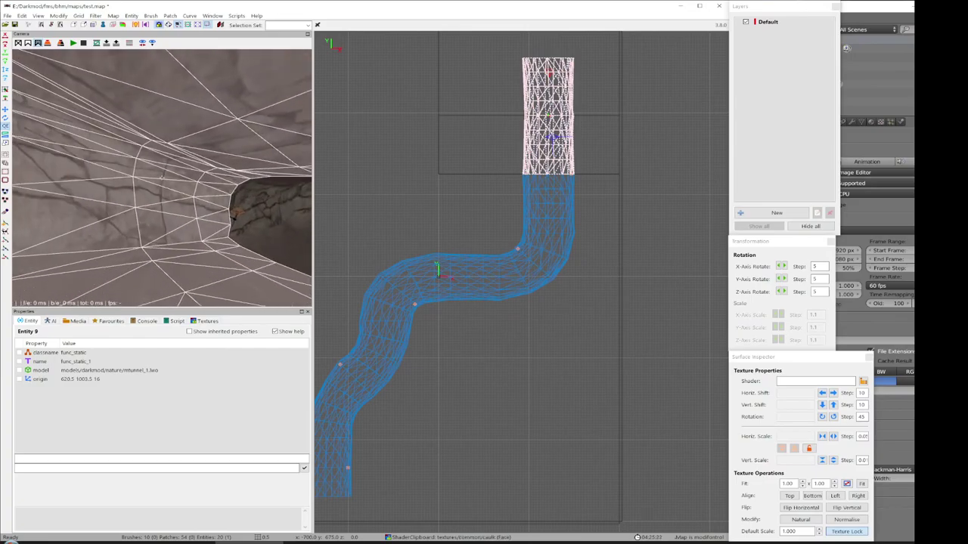
right_click(161, 177)
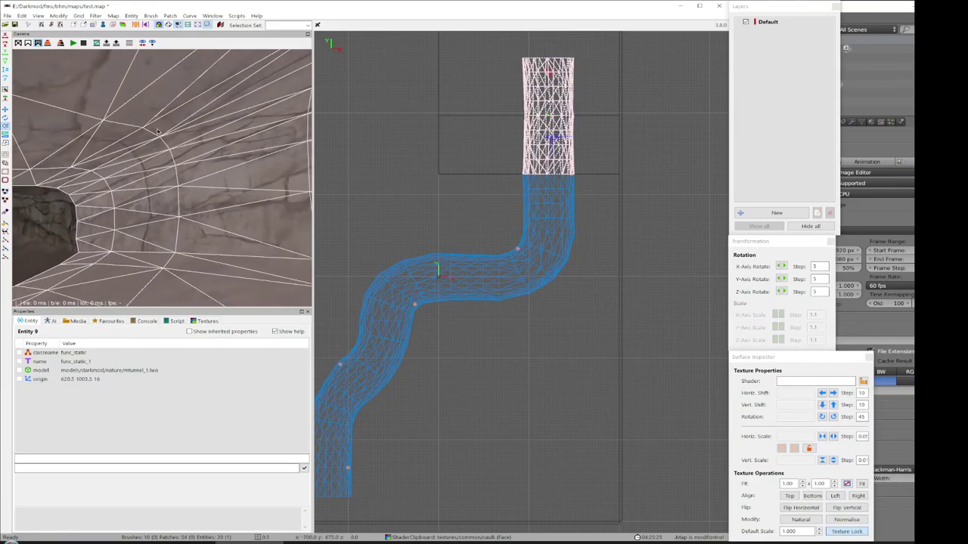
right_click(175, 196)
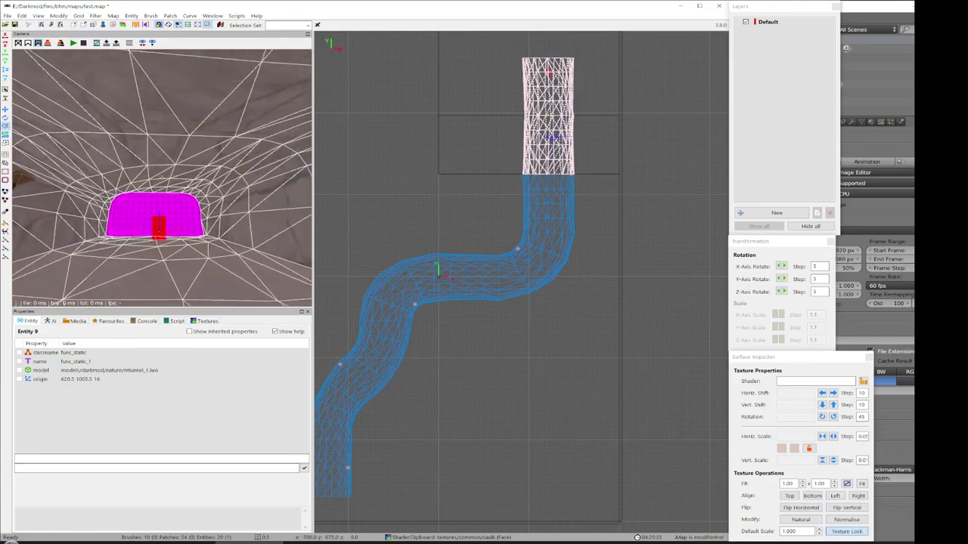
right_click(161, 178)
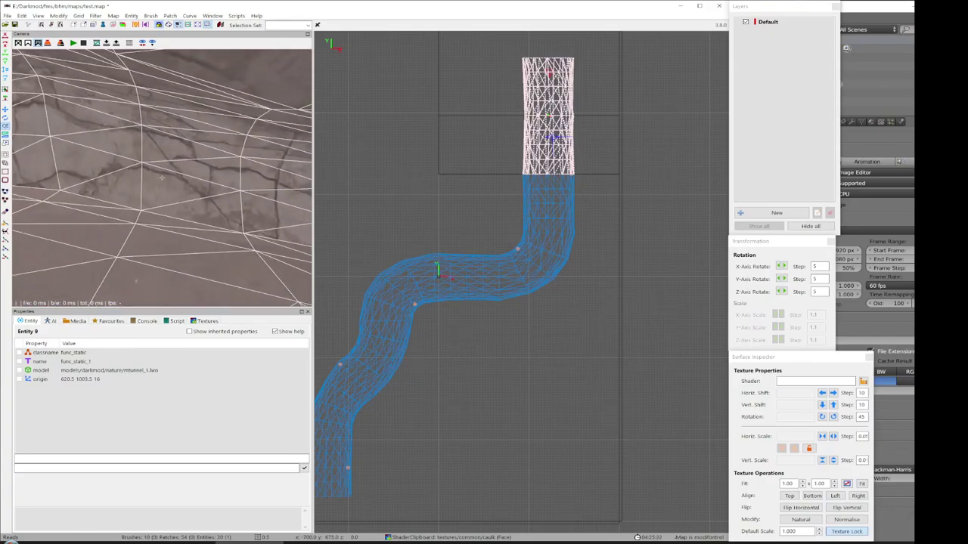
right_click(161, 177)
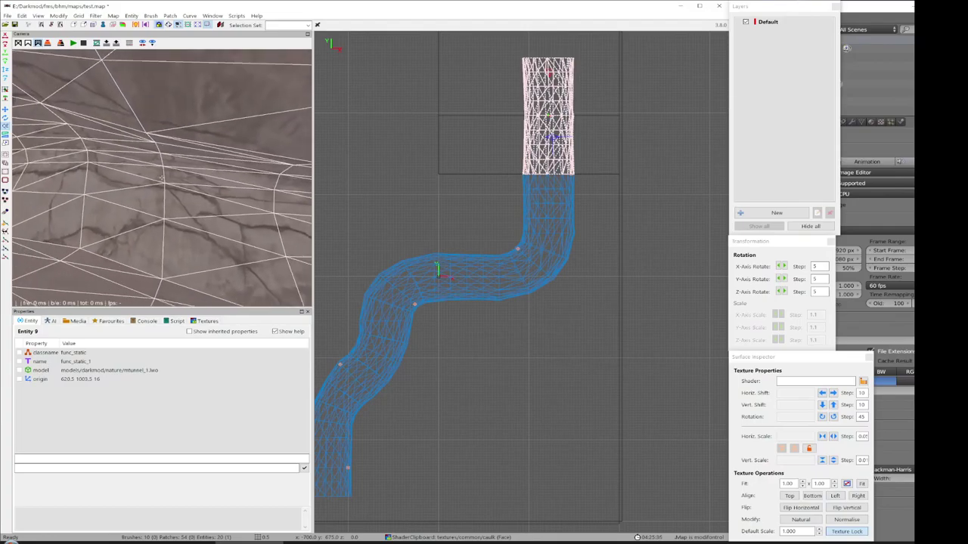
right_click(149, 181)
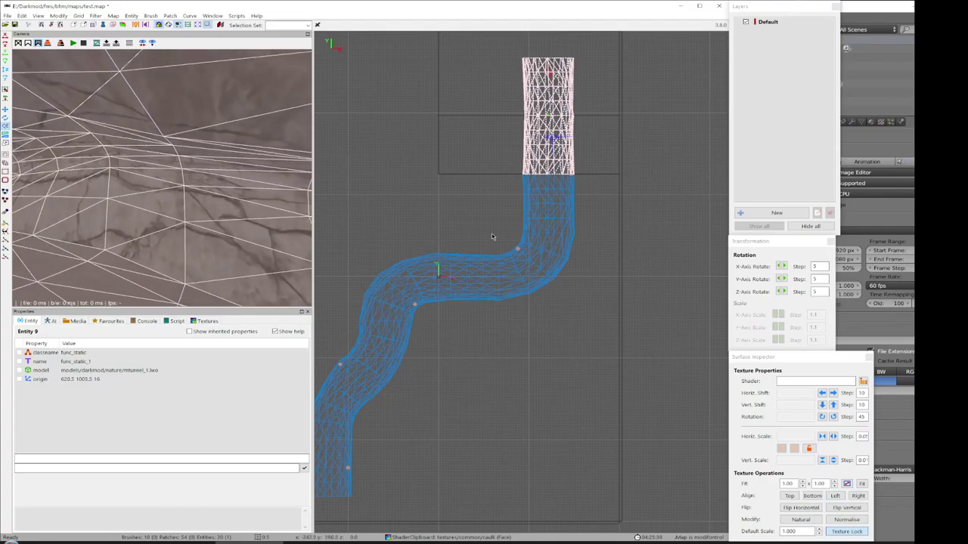
key(ctrl+Tab)
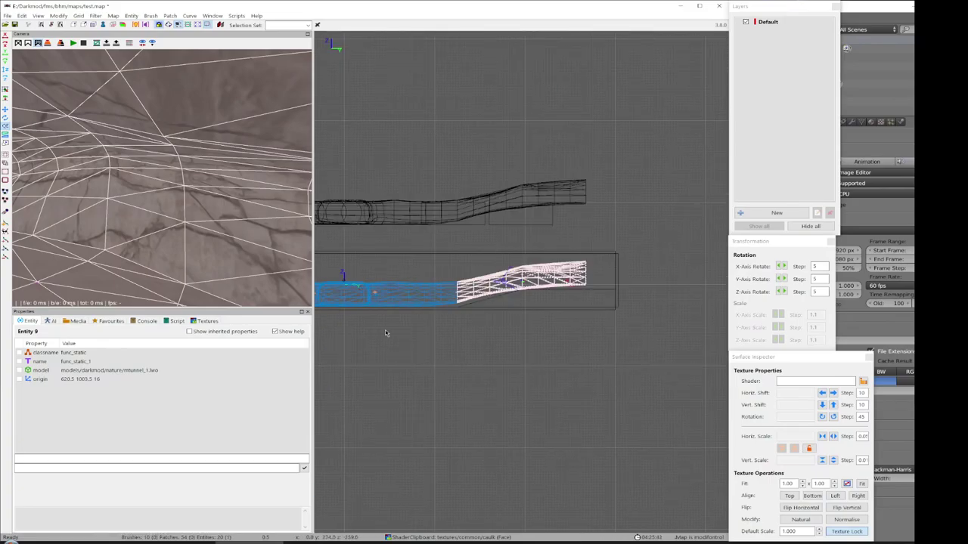
- Switch back to Blender, split the 3D view into two side-by-side areas, and make the second one a UV/Image Editor
key(alt+Tab)
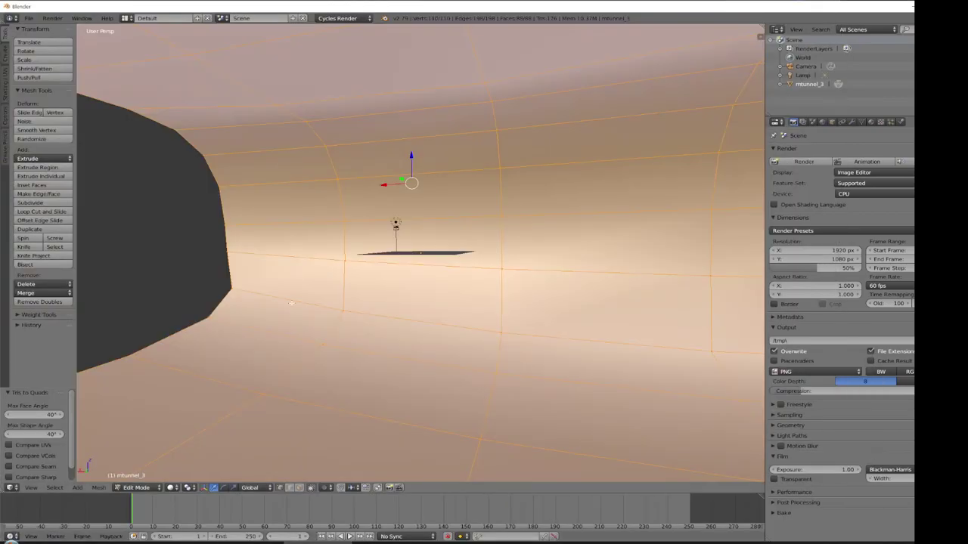
middle_drag(367, 333, 618, 354)
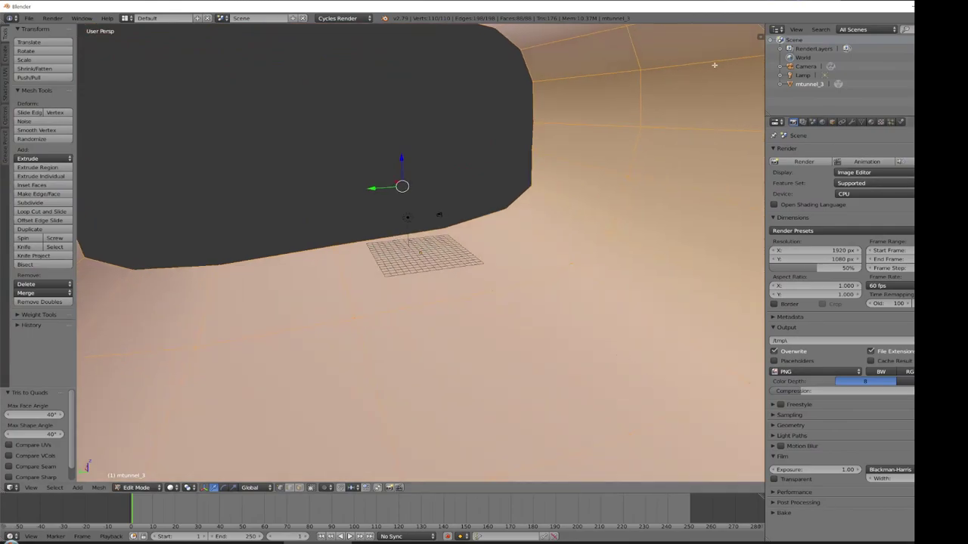
drag(760, 29, 411, 48)
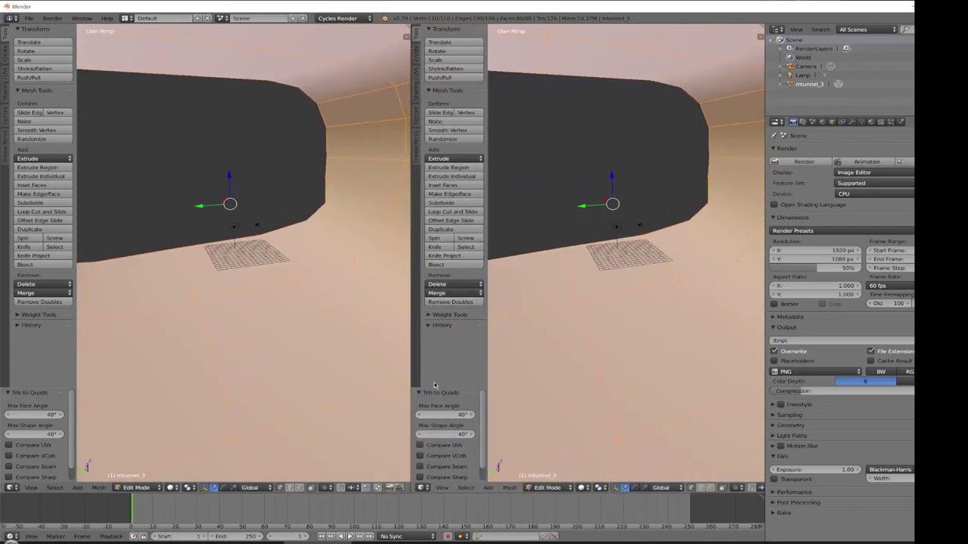
click(430, 488)
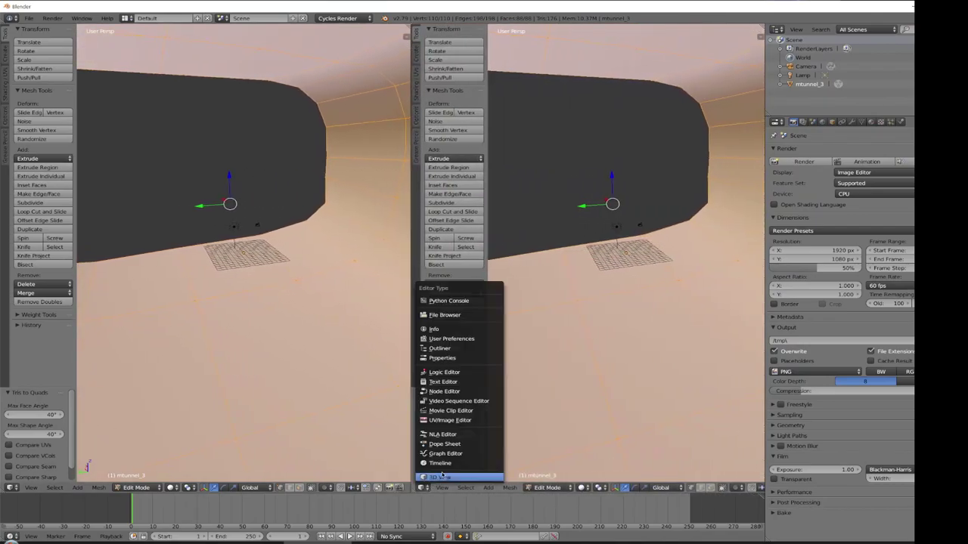
click(477, 422)
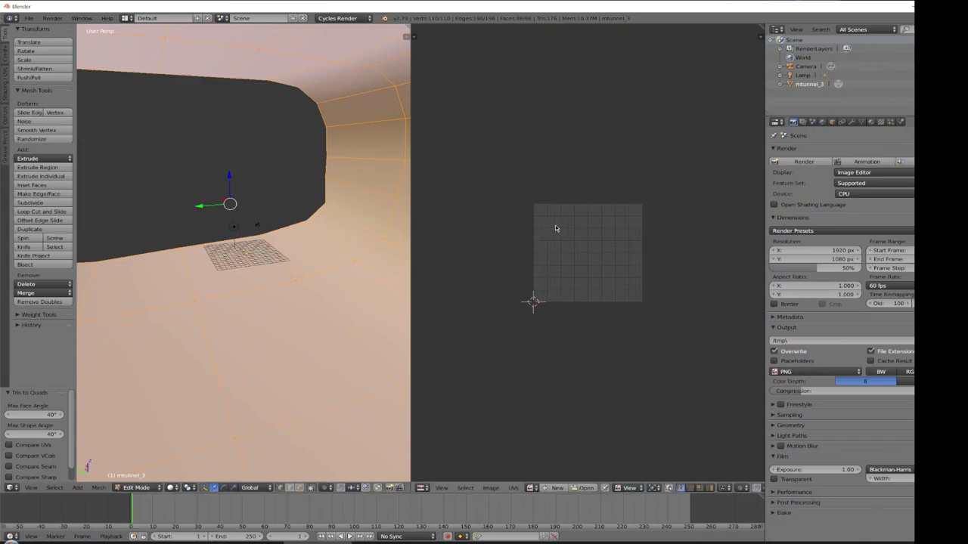
- Show the mesh's materials, make rock_tiling01 the active slot, and switch the viewport to Material shading
click(871, 122)
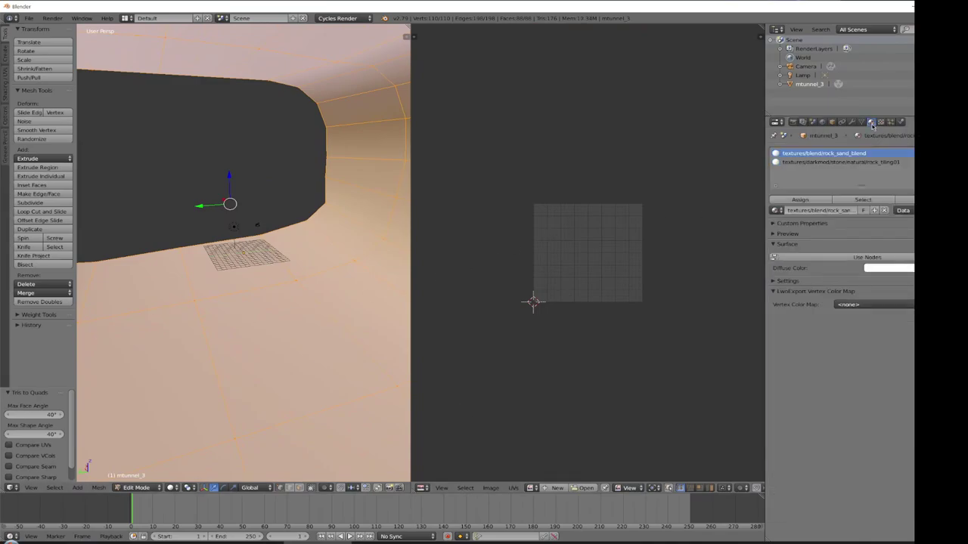
click(850, 163)
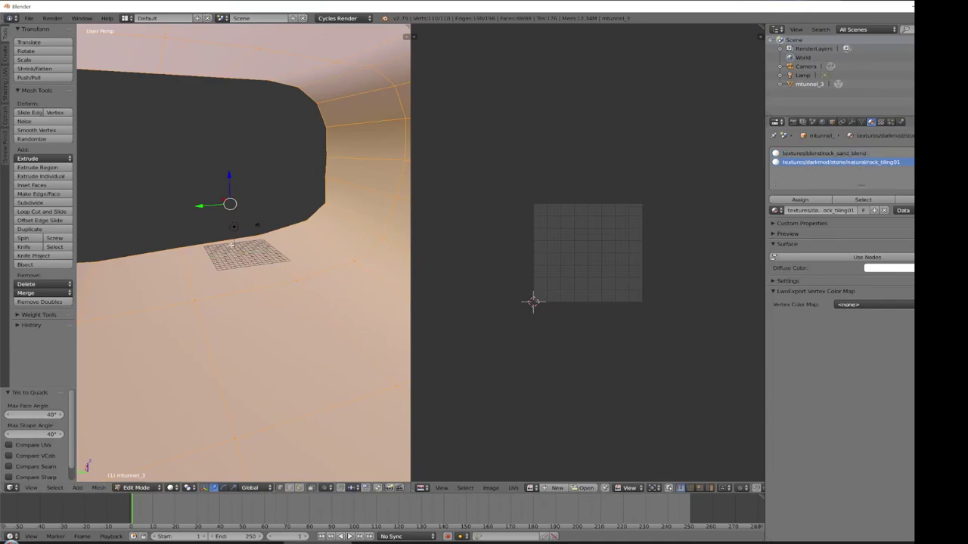
click(174, 488)
click(204, 451)
click(173, 487)
click(195, 440)
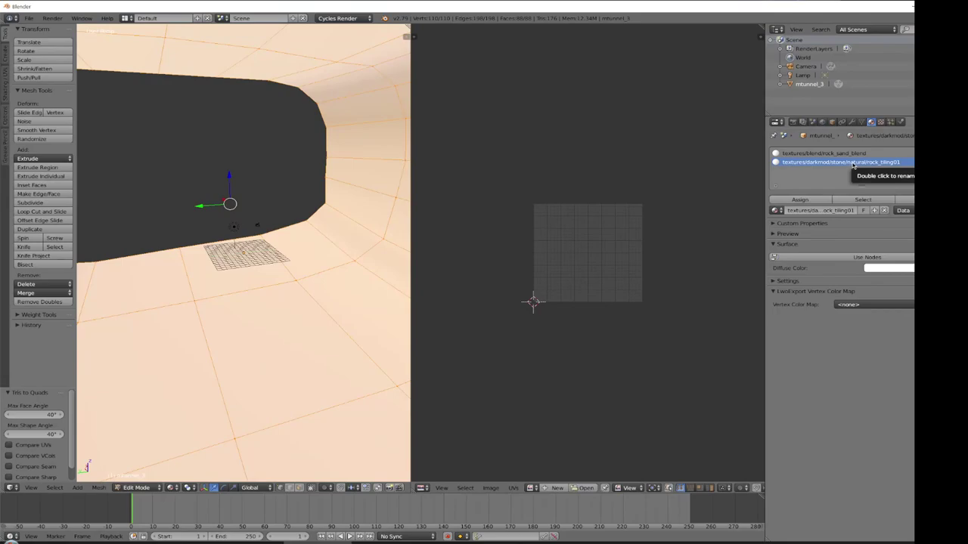
- Enable nodes for the rock_tiling01 material and use an Image Texture as its surface colour
click(889, 257)
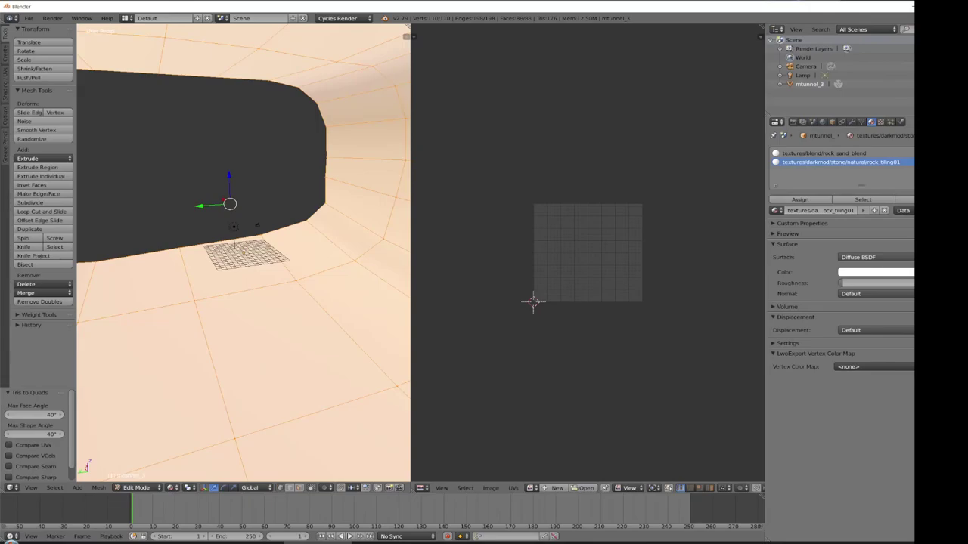
click(787, 272)
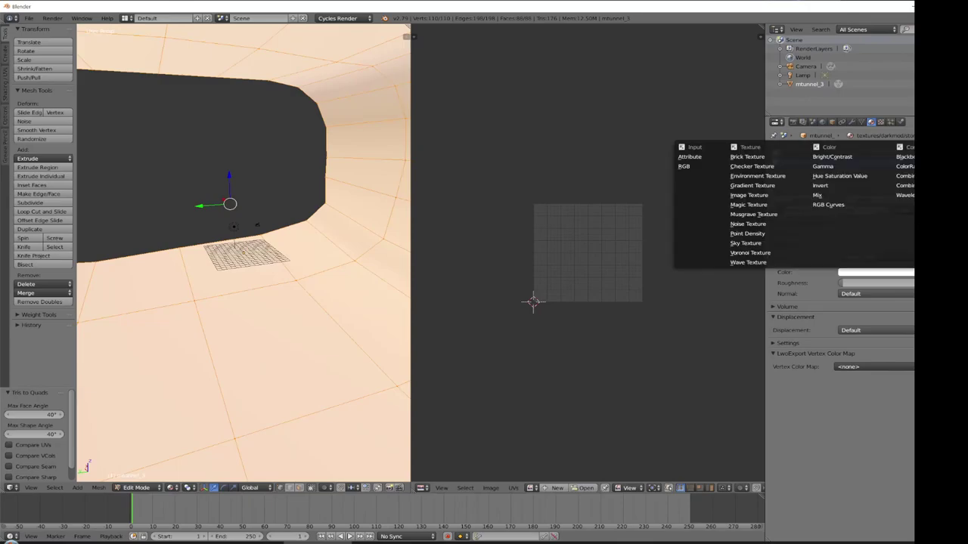
click(751, 195)
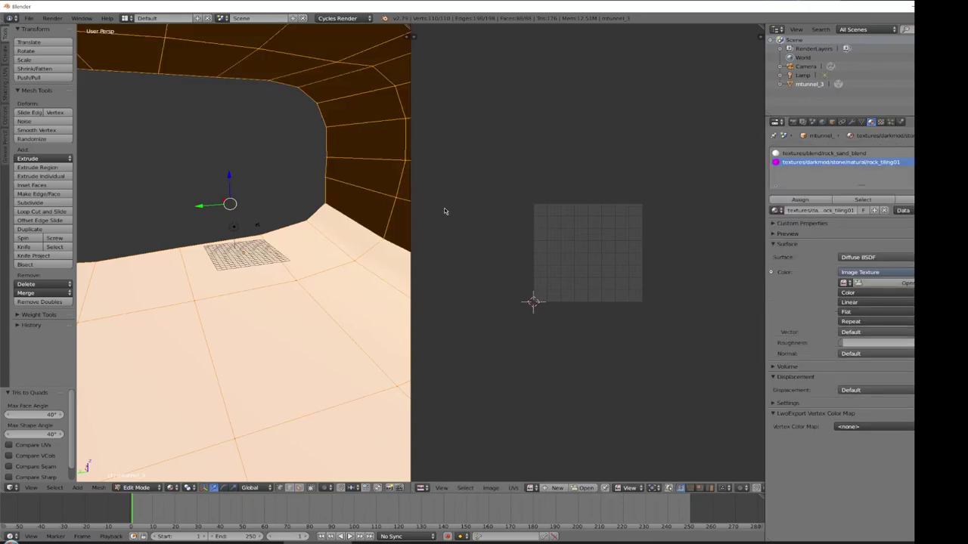
- Load rock_tiling01.dds from the Darkmod SVN dds textures folder darkmod\stone\natural as the rock material's image
click(889, 284)
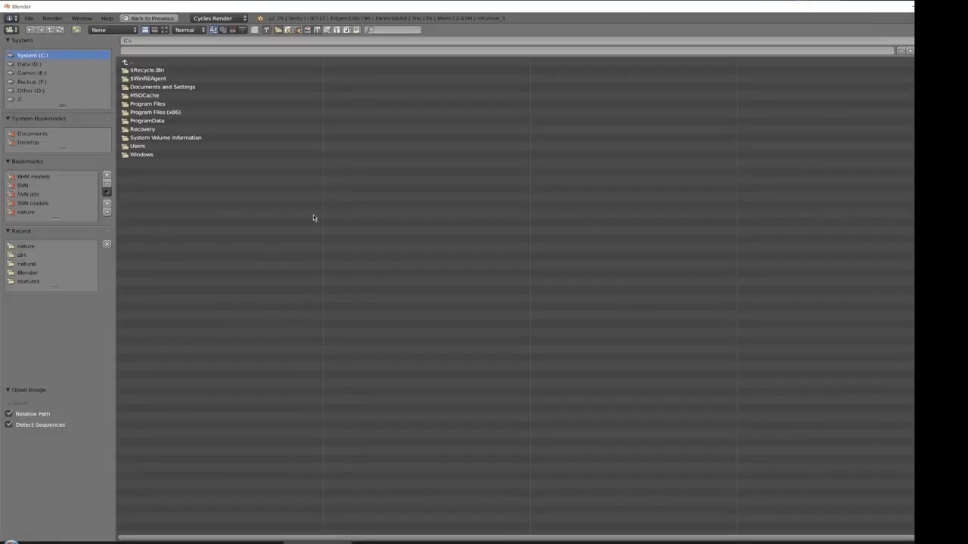
click(38, 195)
click(139, 96)
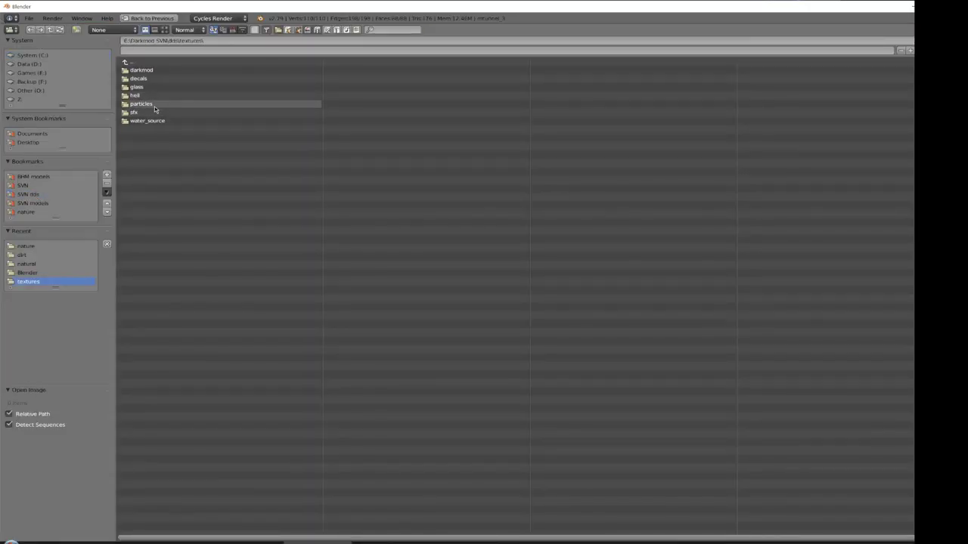
click(142, 71)
click(137, 162)
click(141, 95)
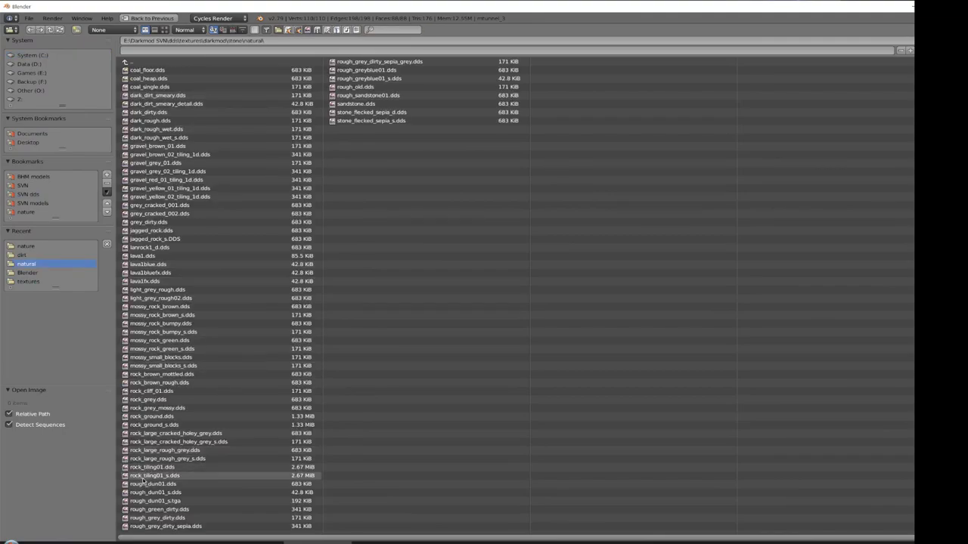
double_click(173, 467)
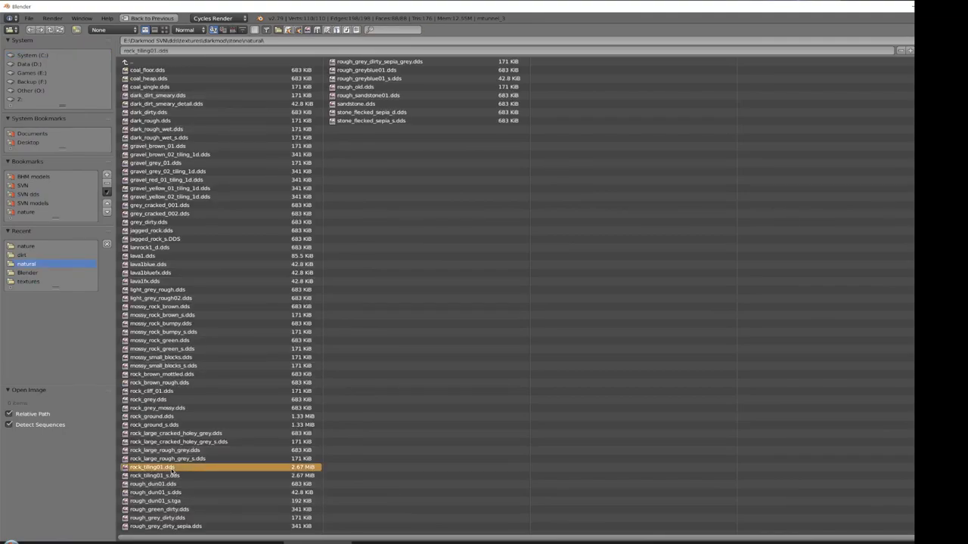
- Deselect the whole mesh and give the rock_sand_blend material a node-based Image Texture as its surface colour
middle_drag(347, 196, 353, 176)
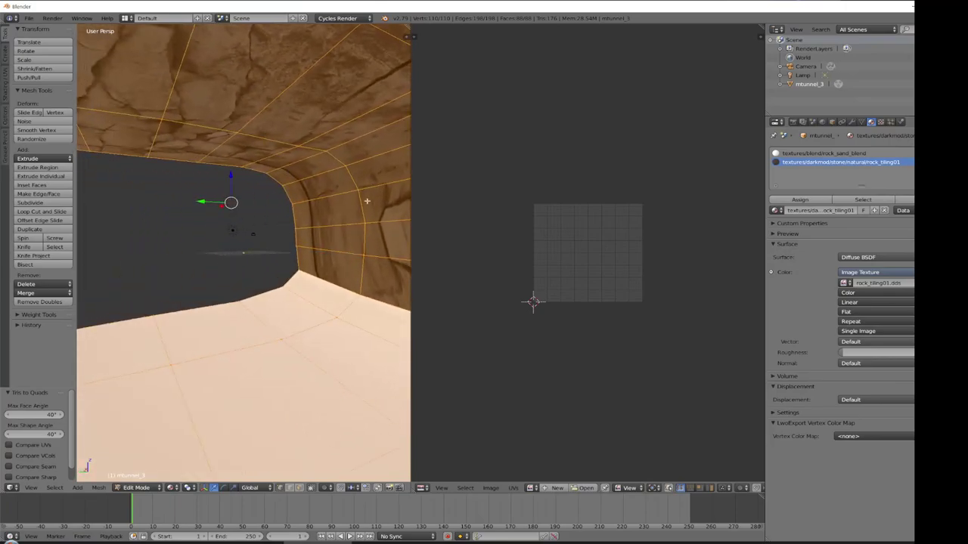
key(a)
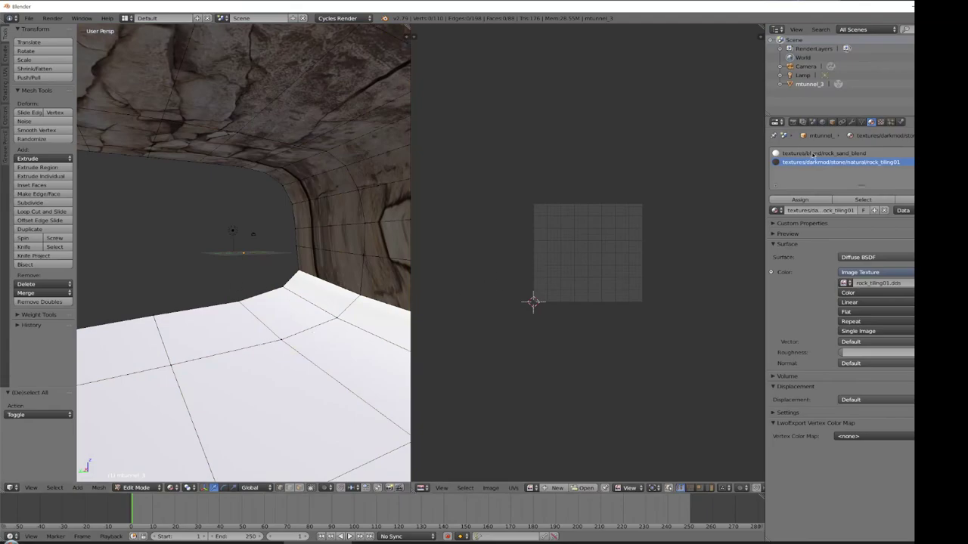
click(825, 153)
click(867, 257)
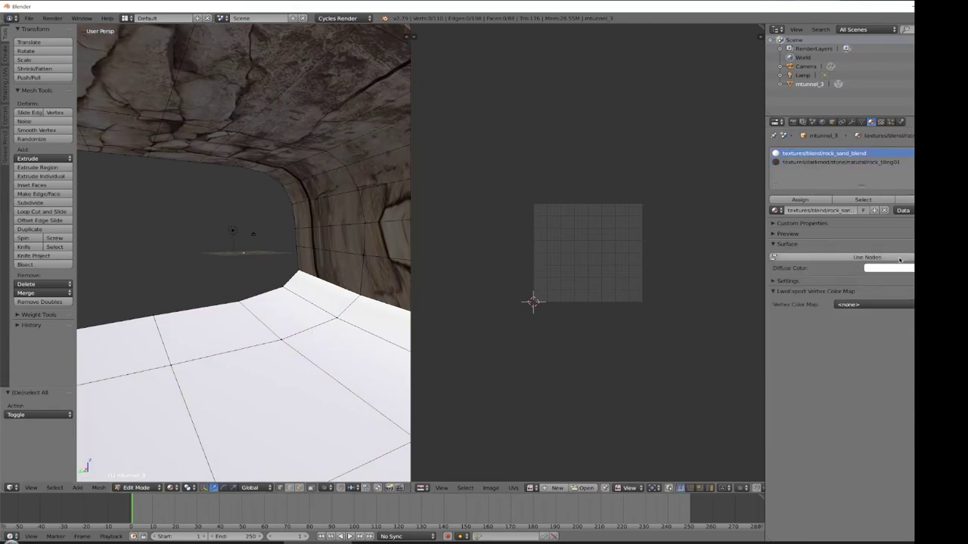
click(773, 273)
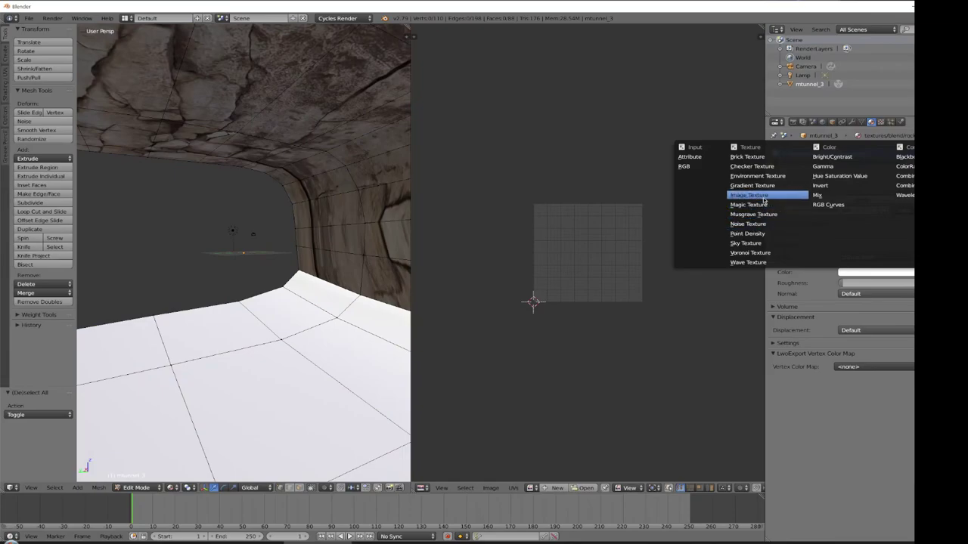
click(766, 196)
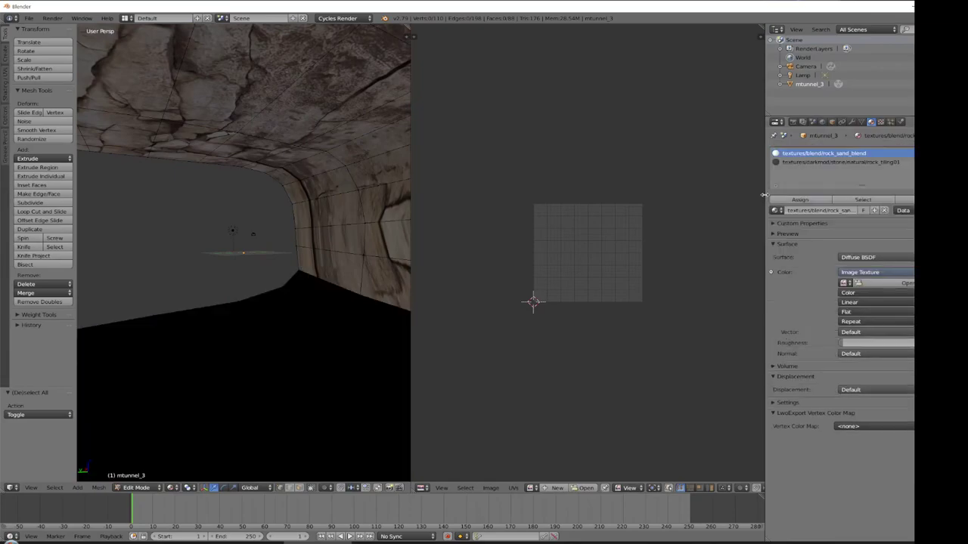
- Start opening an image for rock_sand_blend and browse to the E:\Darkmod\fms\bhm folder
click(904, 282)
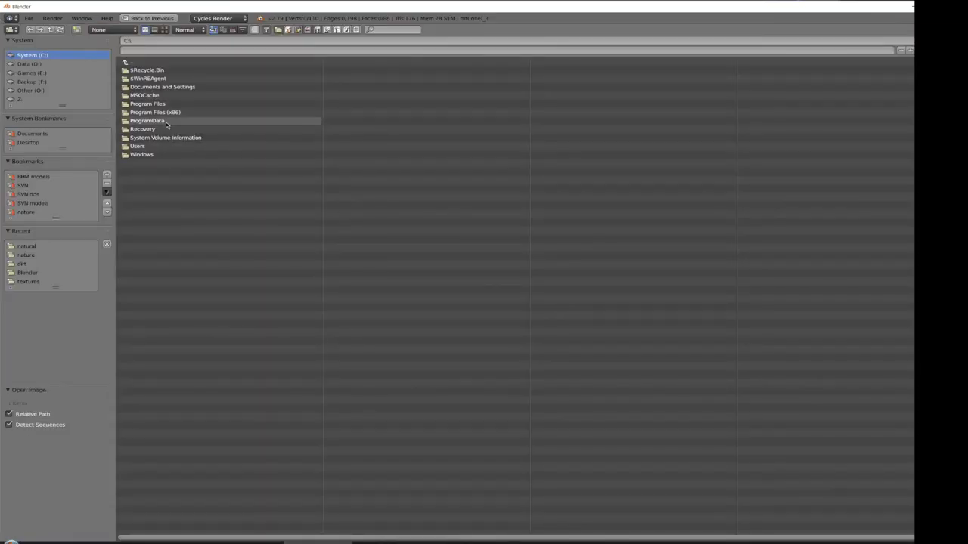
click(36, 177)
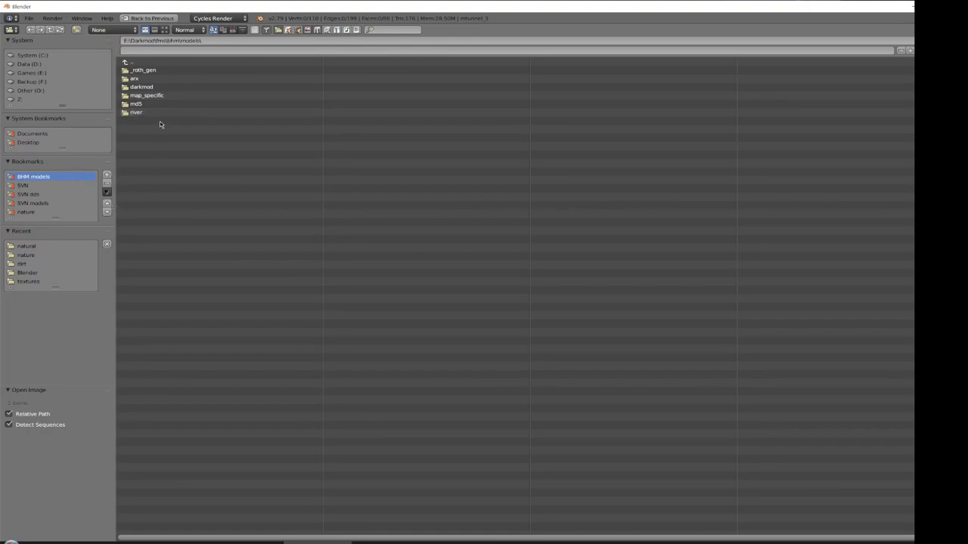
click(145, 88)
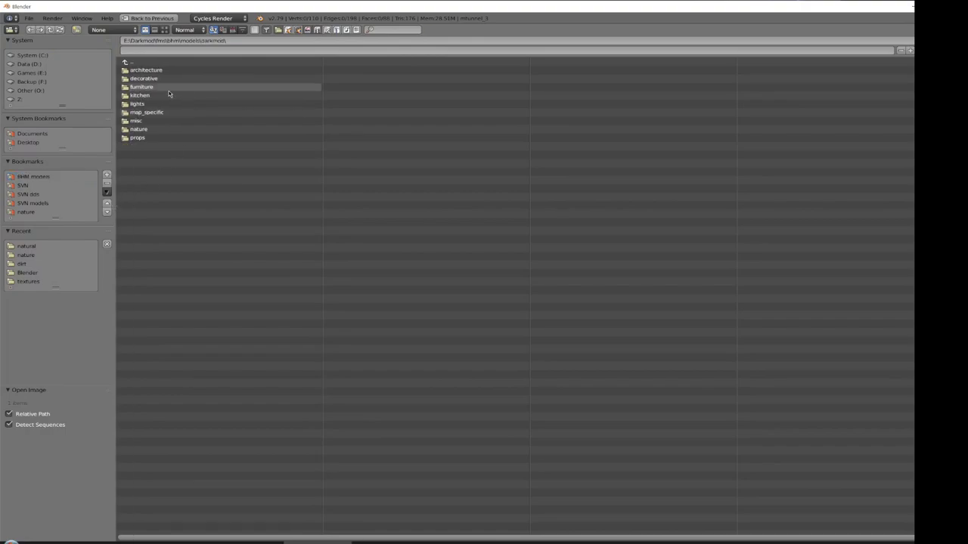
click(141, 128)
click(139, 63)
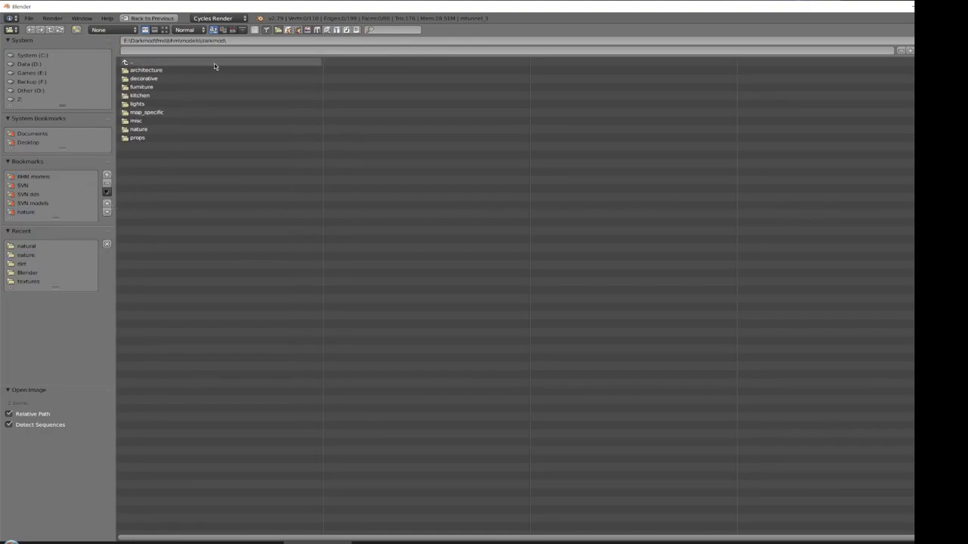
click(139, 63)
click(200, 64)
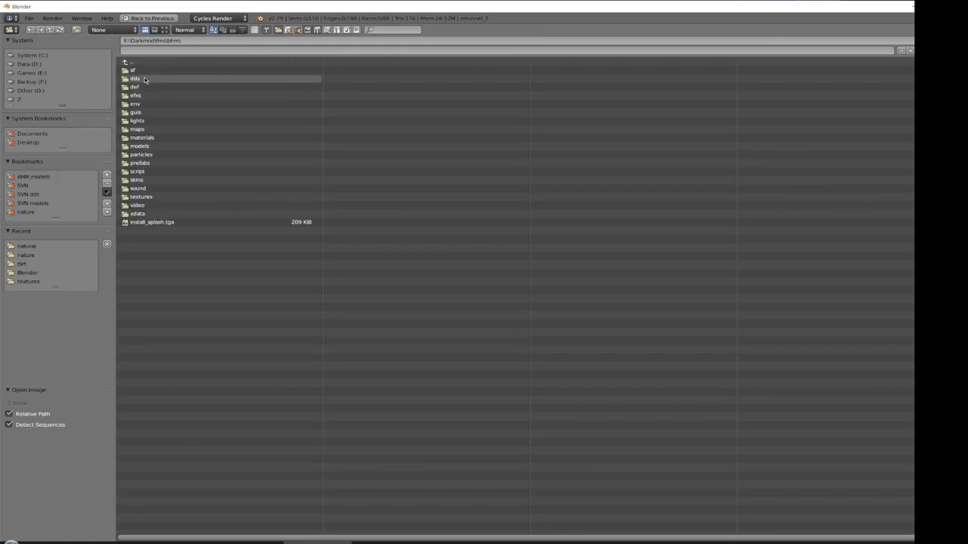
- Load the sand_clean_bleak_d image from dds\textures\darkmod\nature into the rock_sand_blend material
click(144, 79)
click(225, 87)
click(257, 79)
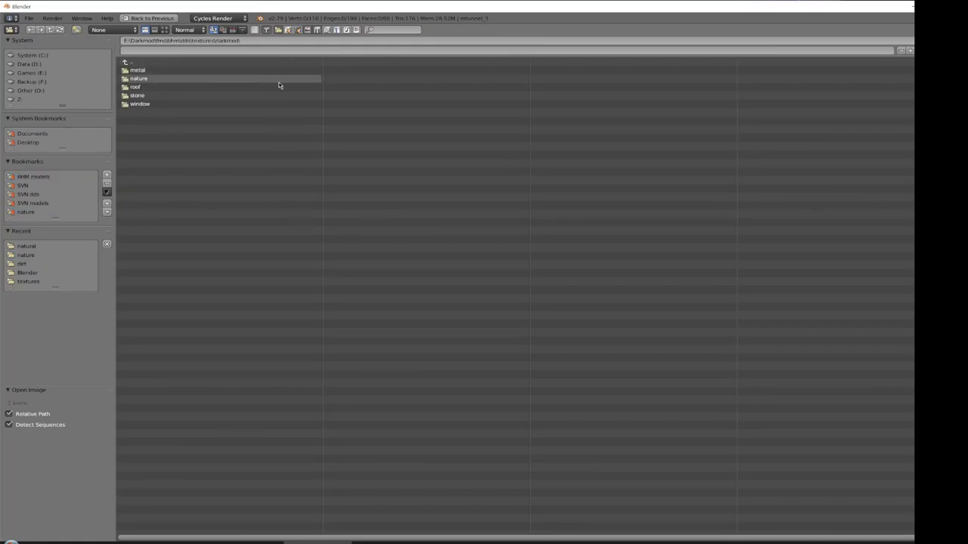
click(148, 80)
click(172, 70)
double_click(174, 70)
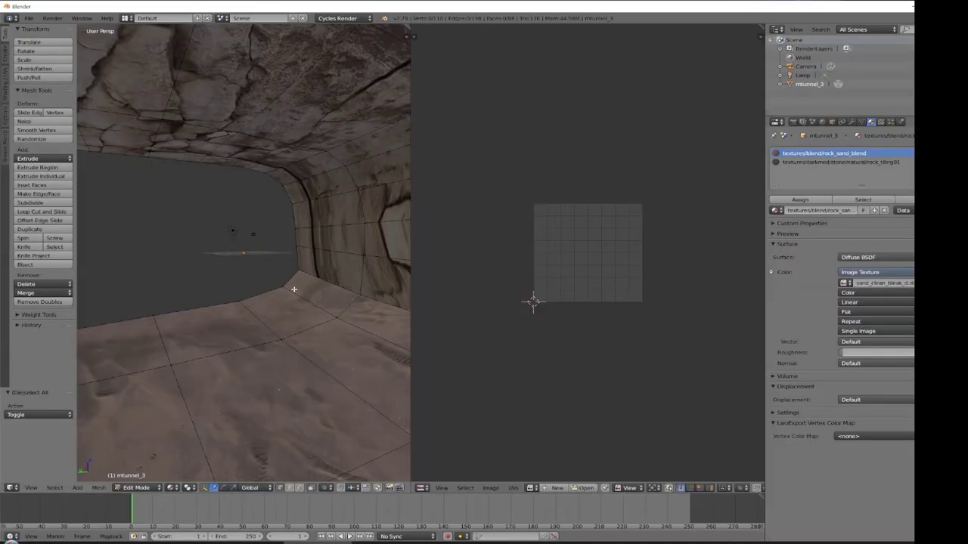
- Look down the textured tunnel, switch to DarkRadiant, and deselect the straight mtunnel_1 section
scroll(178, 298, up, 3)
scroll(178, 297, up, 3)
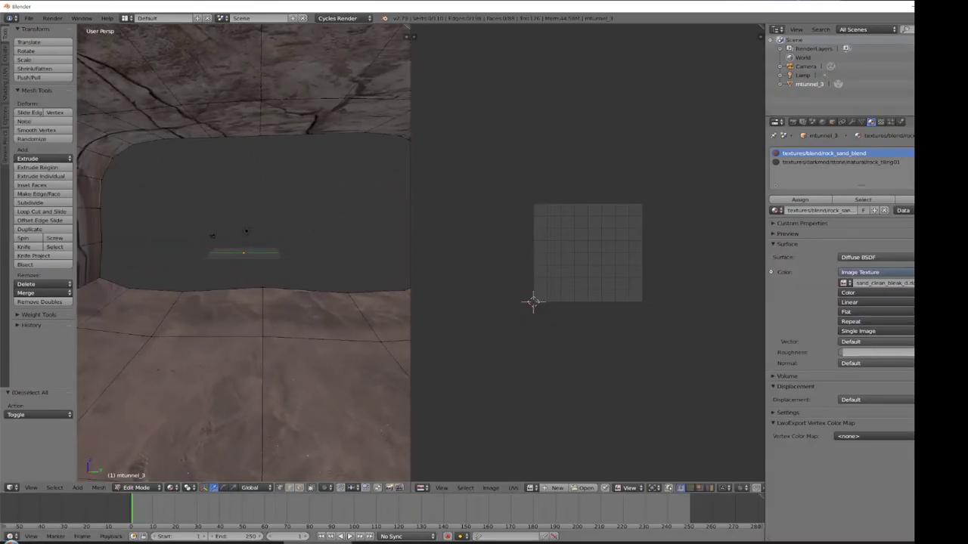
key(alt+Tab)
right_click(499, 232)
click(415, 233)
key(ctrl+Tab)
key(ctrl+Tab)
key(ctrl+Tab)
key(ctrl+Tab)
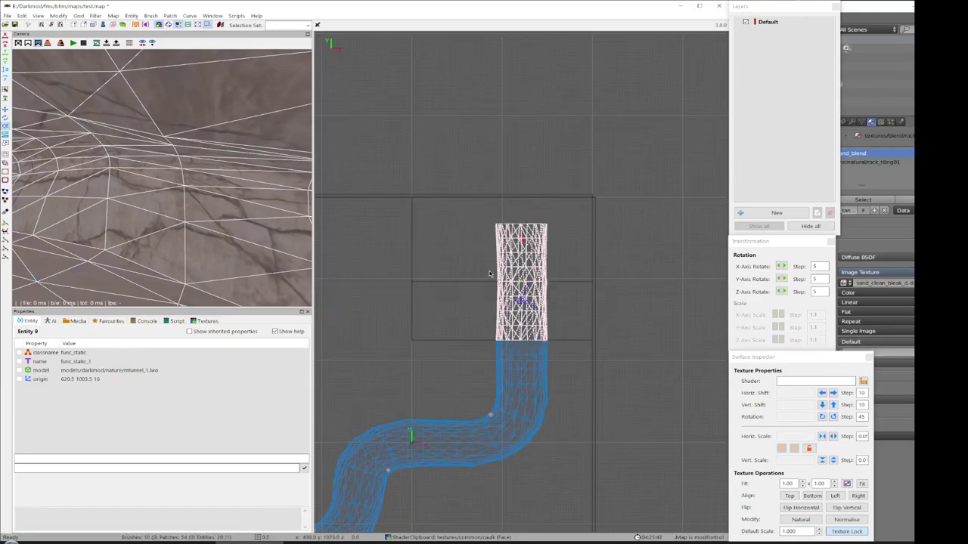
right_drag(454, 339, 500, 182)
key(Escape)
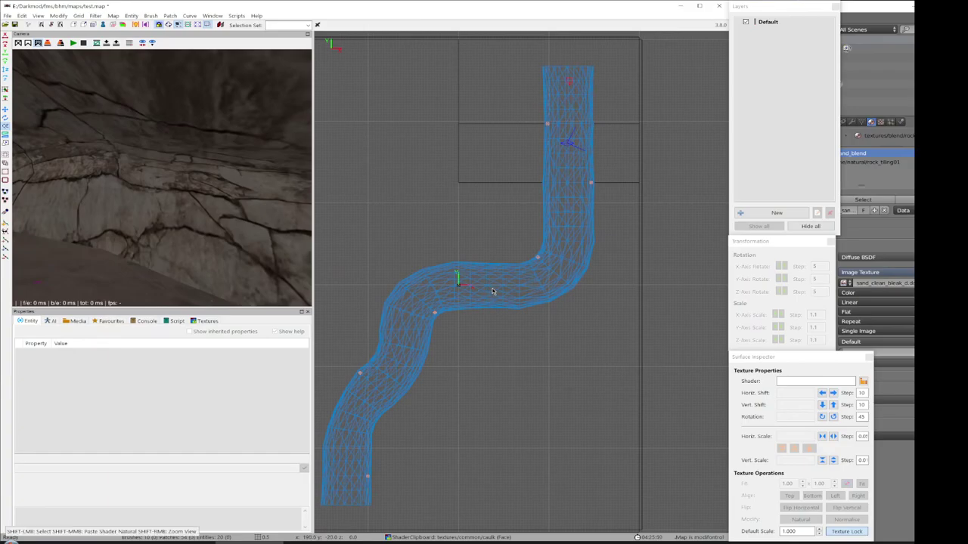
- Place the camera inside the short mtunnel_3 section in the middle of the tunnel and select that section
shift+click(492, 290)
ctrl+middle_click(493, 291)
right_click(219, 232)
key(Escape)
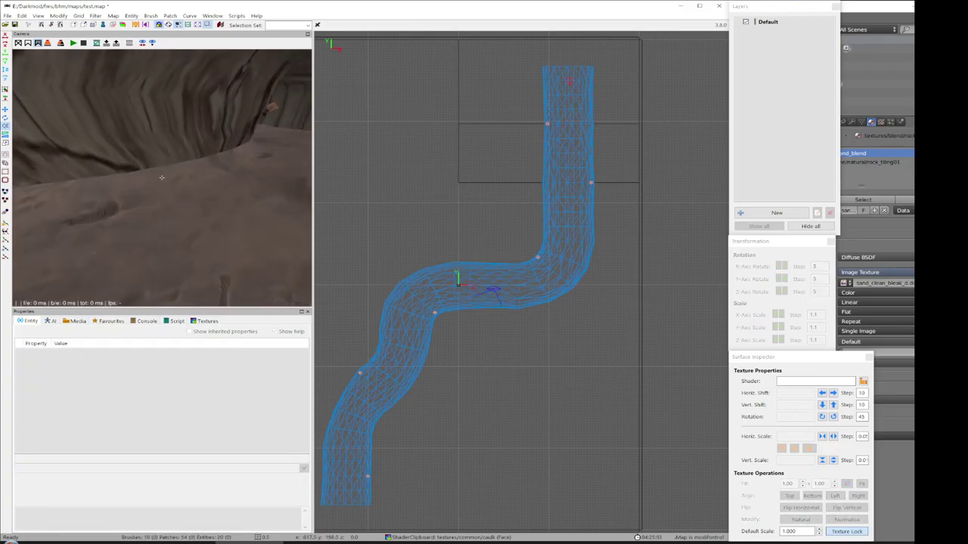
right_click(162, 178)
shift+click(106, 212)
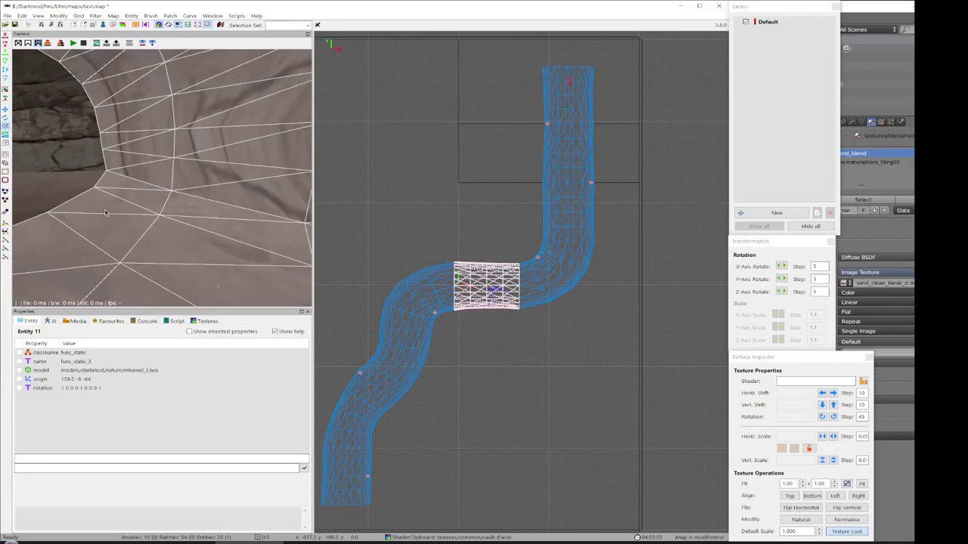
- Inspect mtunnel_3's materials in the model chooser by toggling their visibility, and close the chooser without changing the model
click(42, 370)
click(91, 491)
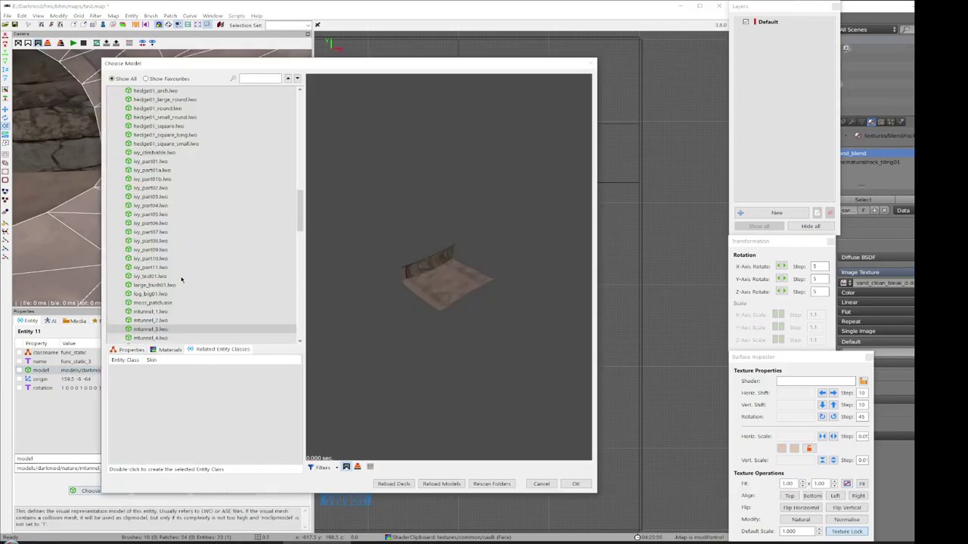
click(169, 350)
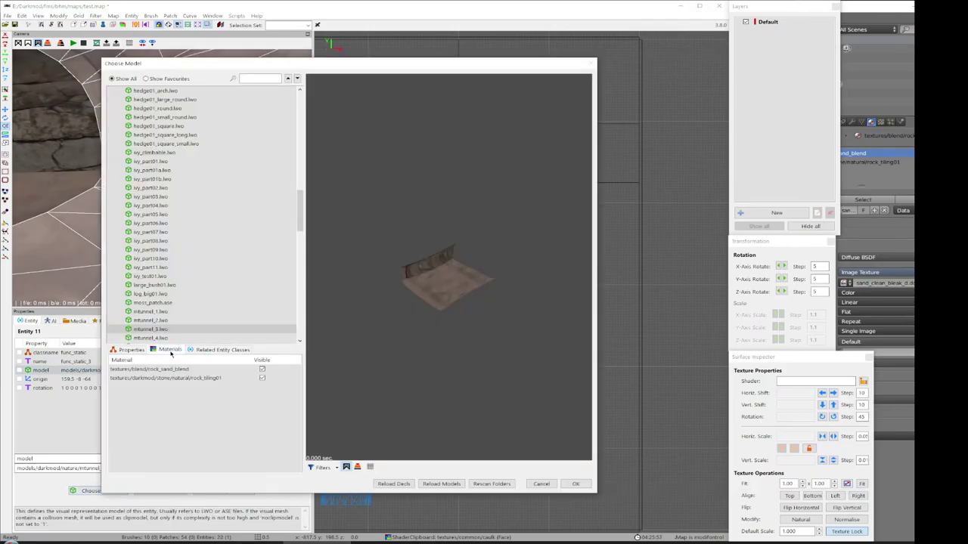
click(262, 369)
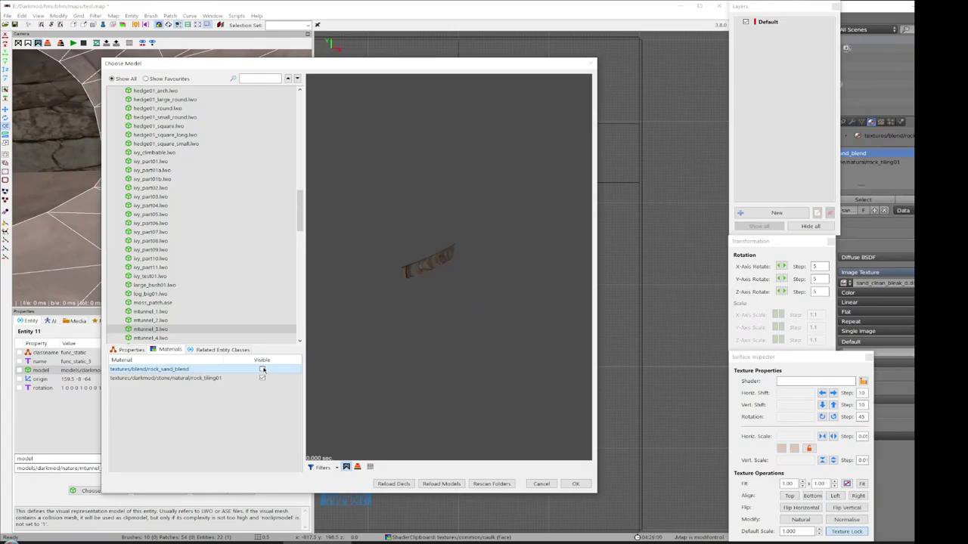
click(263, 369)
click(262, 378)
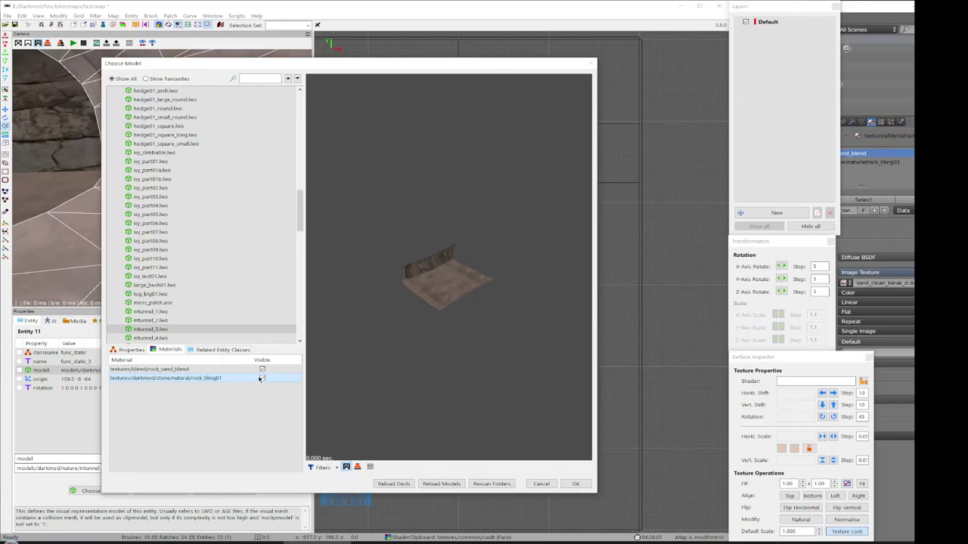
click(542, 484)
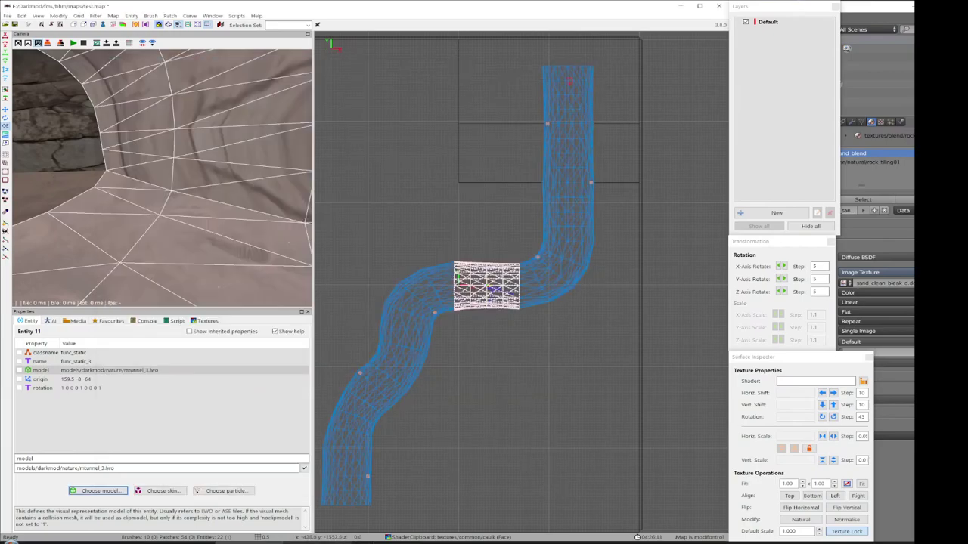
- Return to Blender briefly, then open bkd_blend.mtr in Notepad++ from the Darkmod\fms\bhm\materials folder on the Games (E:) drive
key(alt+Tab)
middle_drag(248, 291, 299, 261)
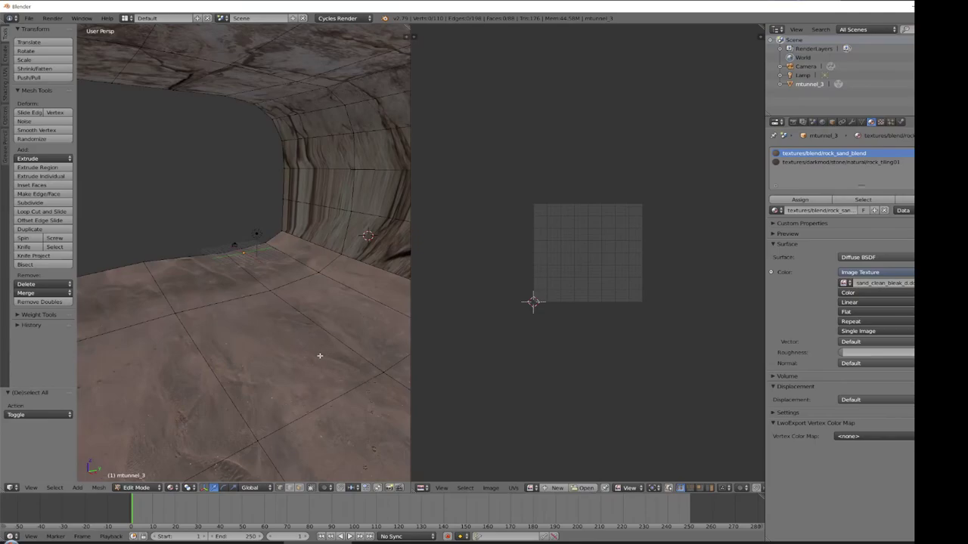
click(47, 540)
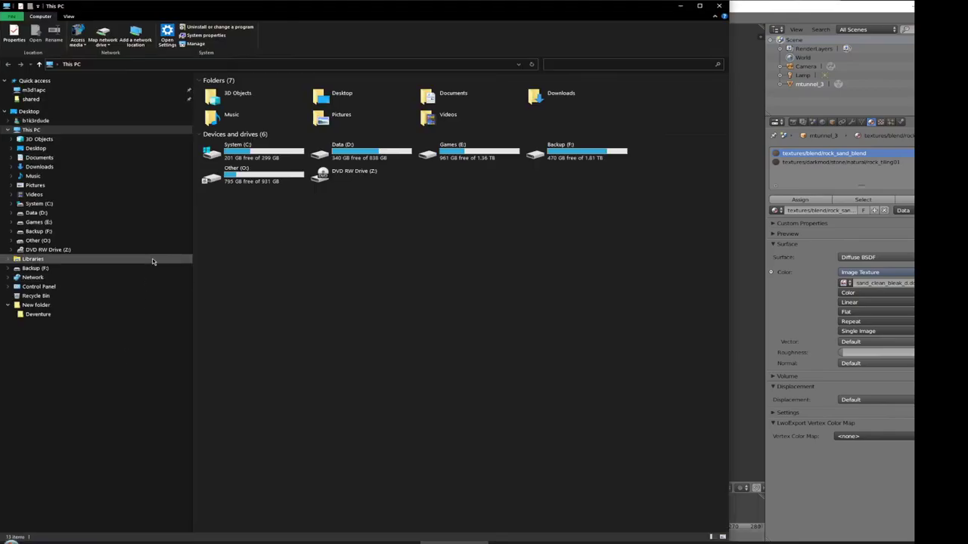
click(136, 221)
double_click(237, 92)
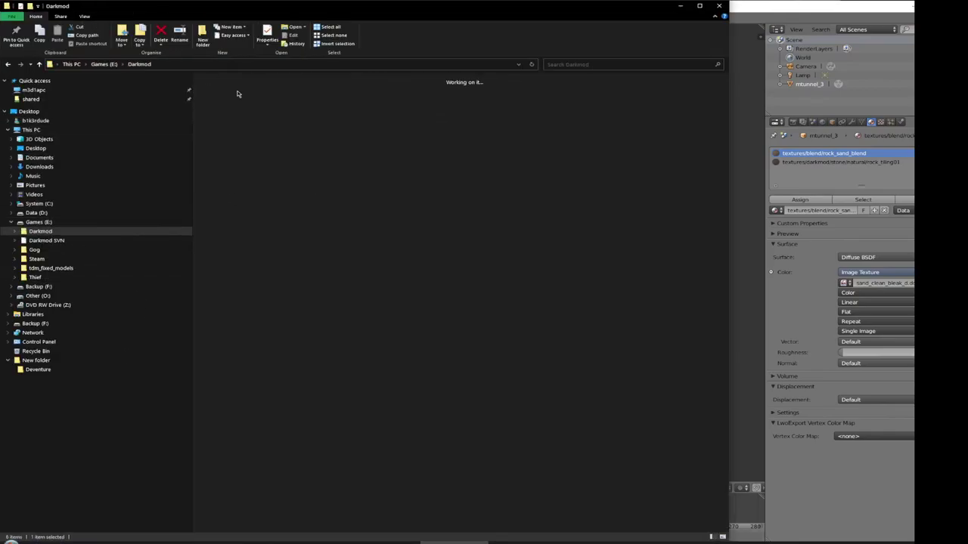
double_click(226, 89)
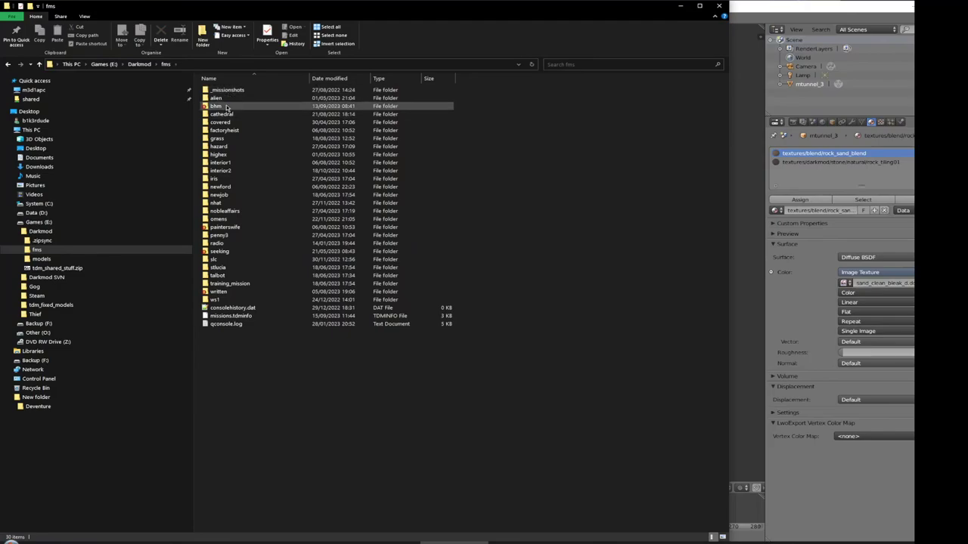
double_click(225, 107)
double_click(223, 162)
double_click(233, 123)
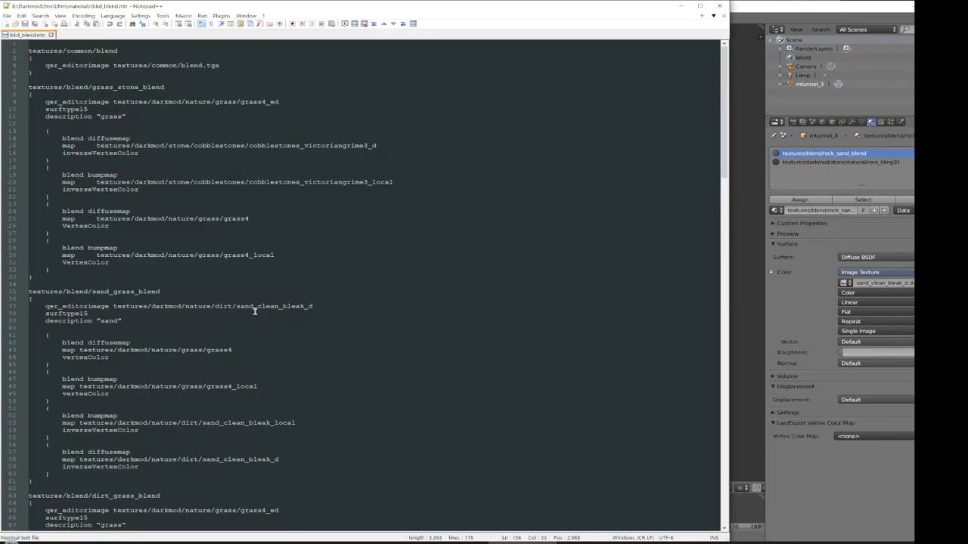
- Examine the textures/blend/rock_sand_blend definition, including the sand diffuse layer's scale line, and close the material file and its folder
scroll(254, 309, down, 20)
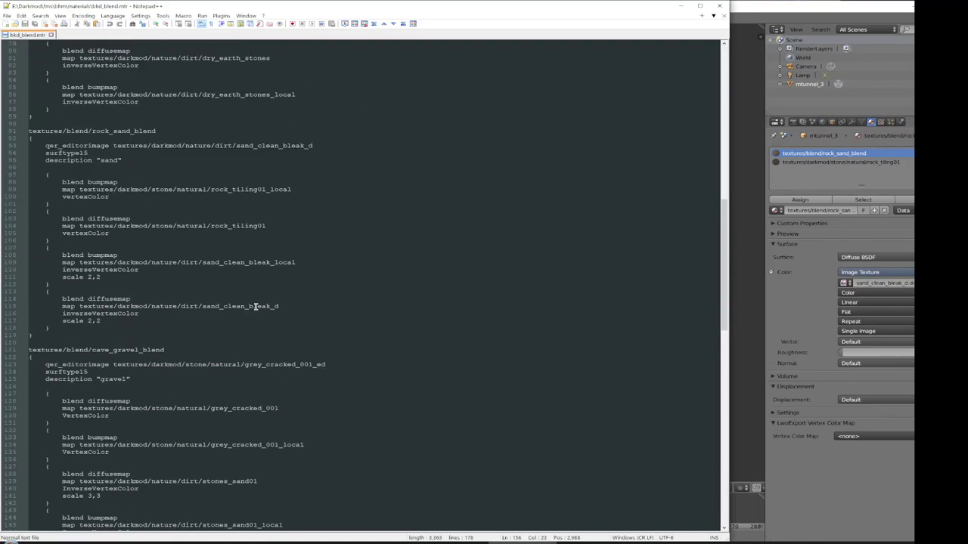
drag(99, 321, 28, 320)
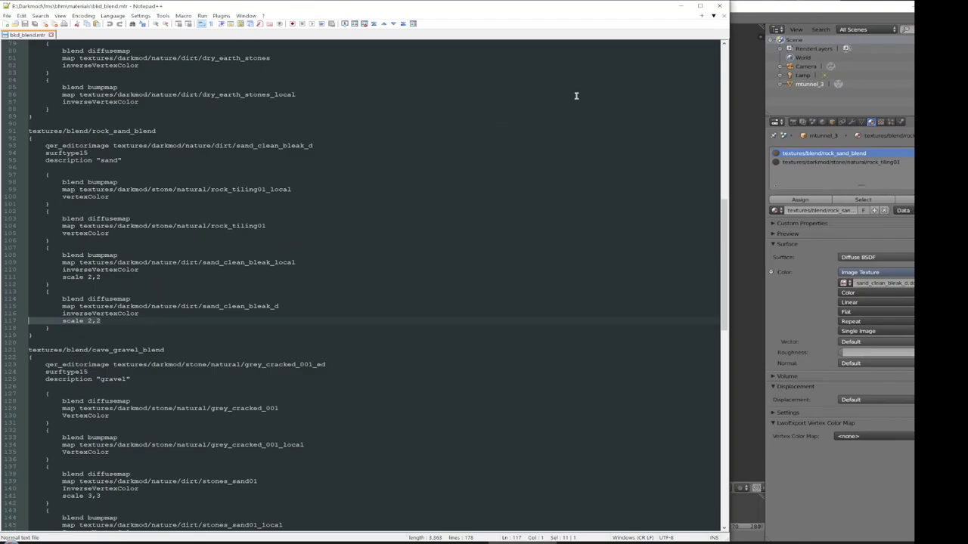
click(719, 5)
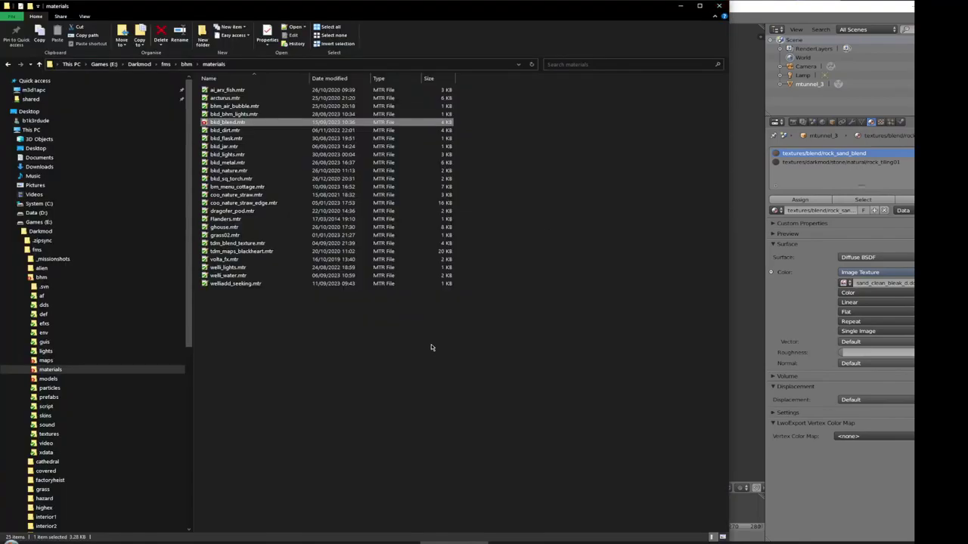
click(714, 9)
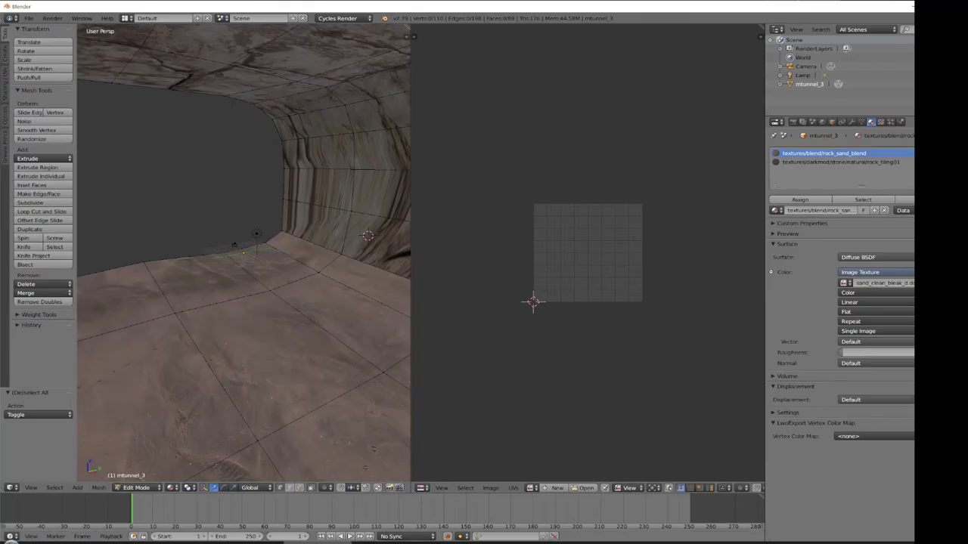
- Look around inside the mtunnel_3 section in DarkRadiant's camera view and switch back to Blender
click(316, 541)
right_click(210, 152)
right_click(211, 151)
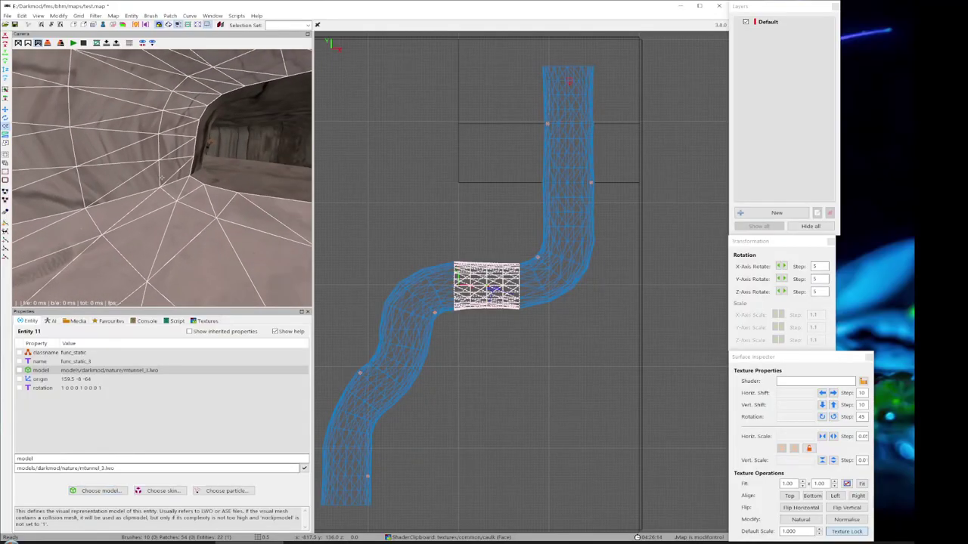
key(alt+Tab)
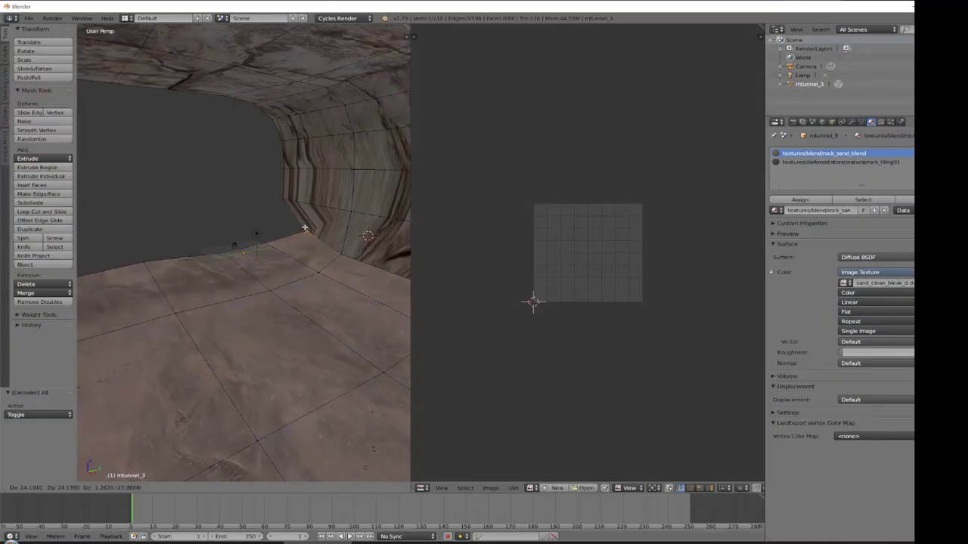
- Try moving a single vertex where the sand floor meets the rock wall
key(a)
middle_drag(352, 264, 402, 267)
key(a)
key(a)
key(a)
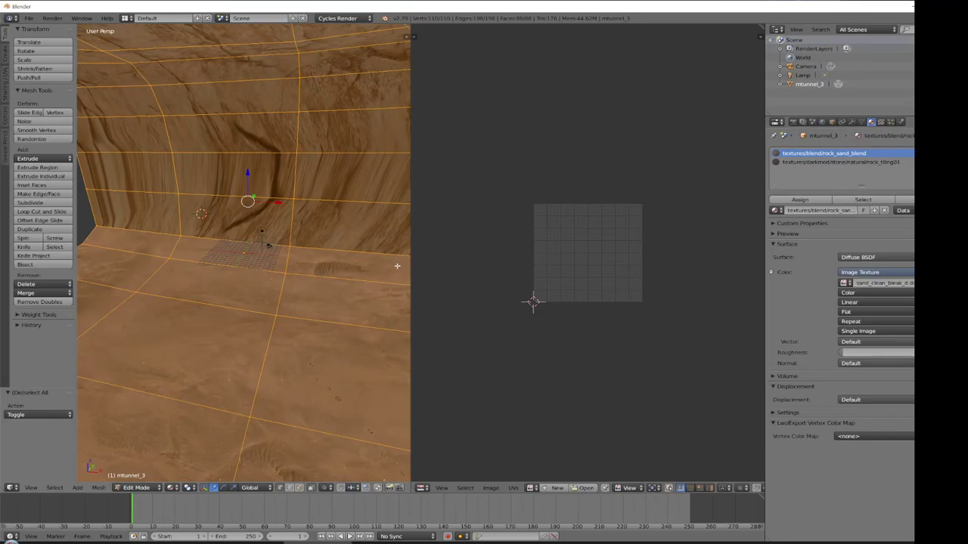
key(a)
right_click(291, 248)
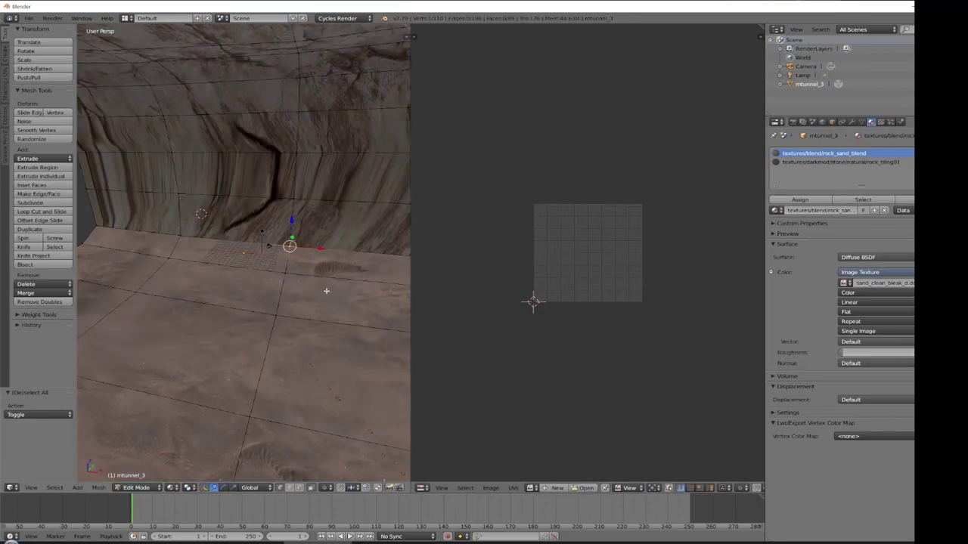
key(a)
right_click(290, 247)
key(g)
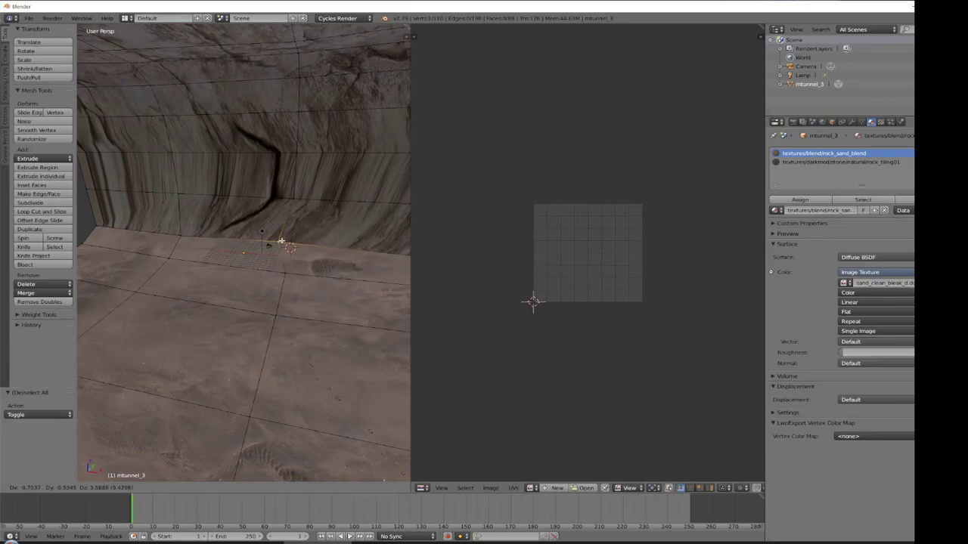
right_click(289, 240)
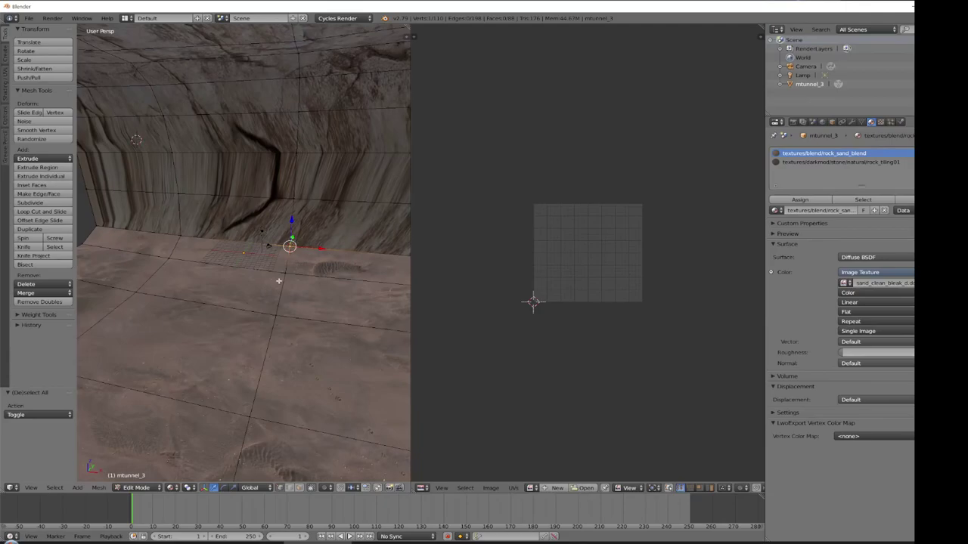
- Assign the textures/darkmod/stone/natural/rock_tiling01 material to all faces of the mtunnel_3 mesh
key(a)
middle_drag(305, 273, 183, 256)
key(a)
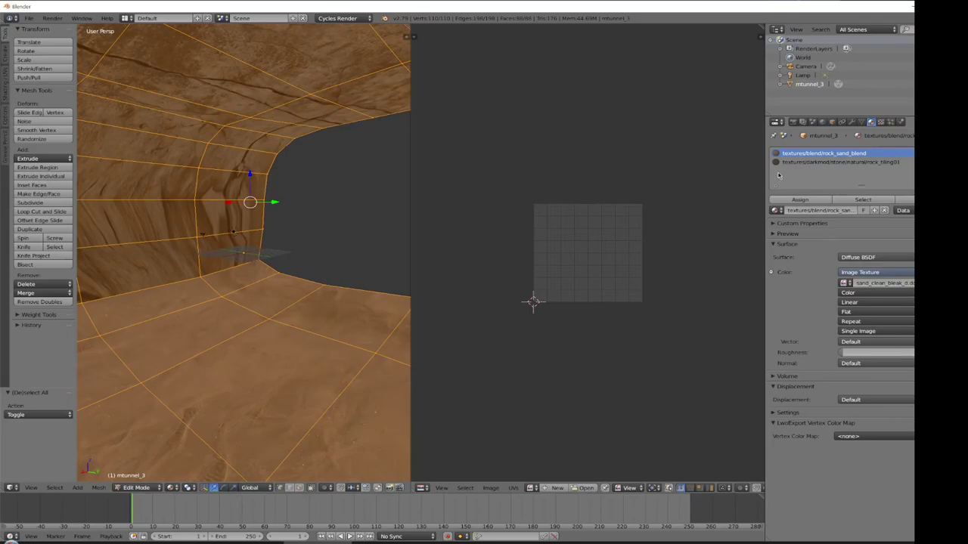
click(826, 163)
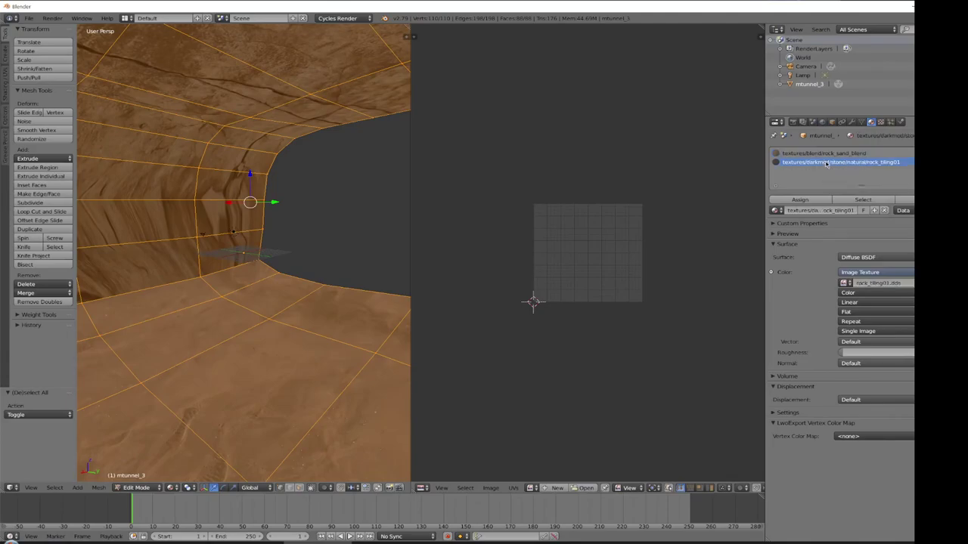
click(800, 199)
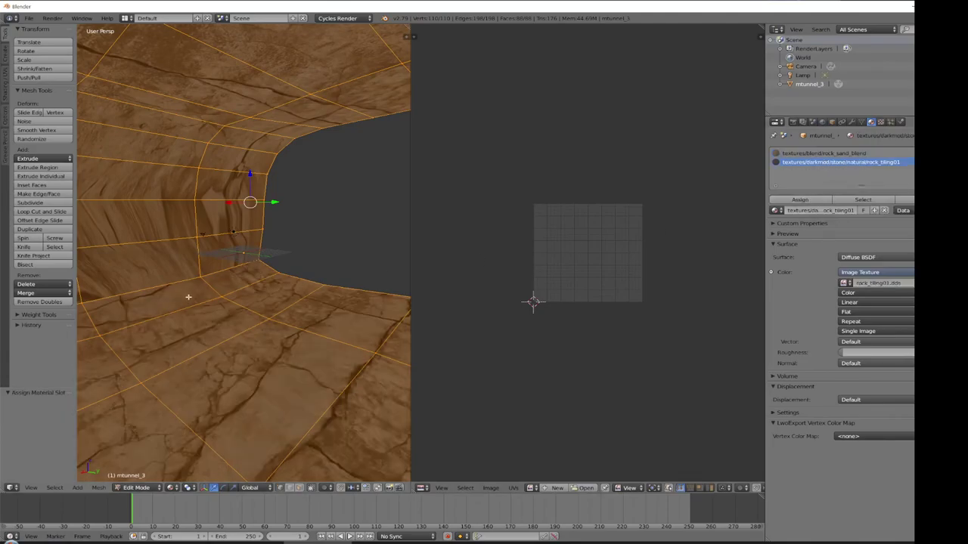
- UV unwrap the whole mesh with the standard Unwrap and inspect the layout in the UV editor
middle_drag(254, 264, 113, 272)
click(98, 488)
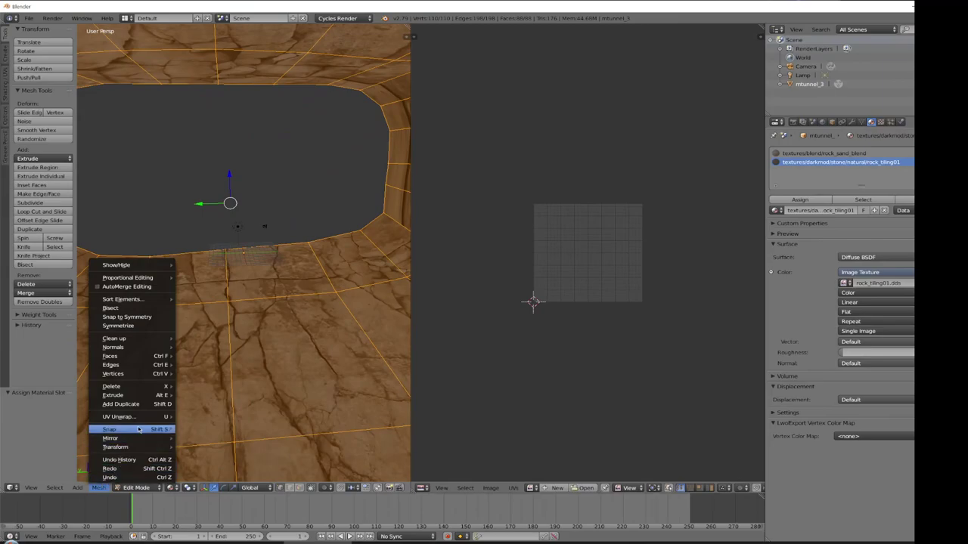
mouse_move(140, 423)
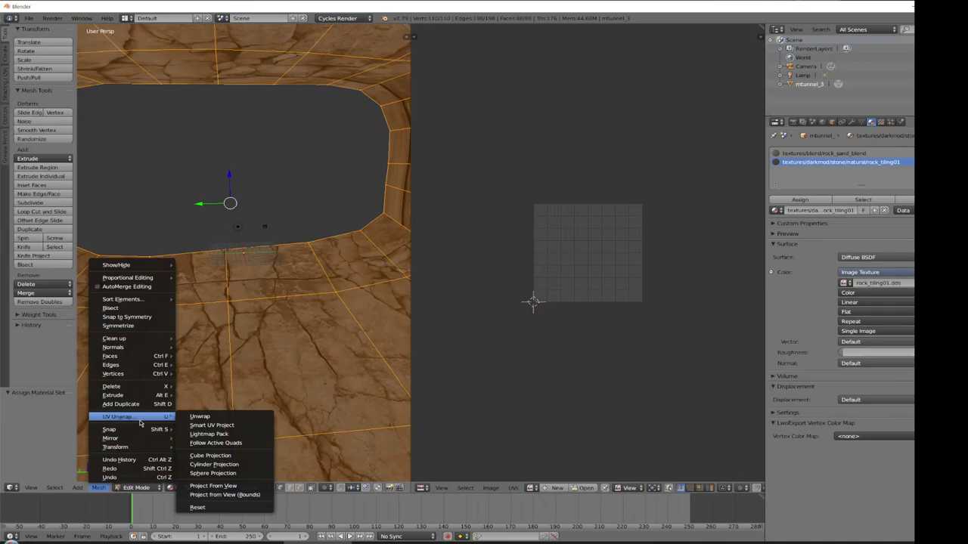
click(197, 417)
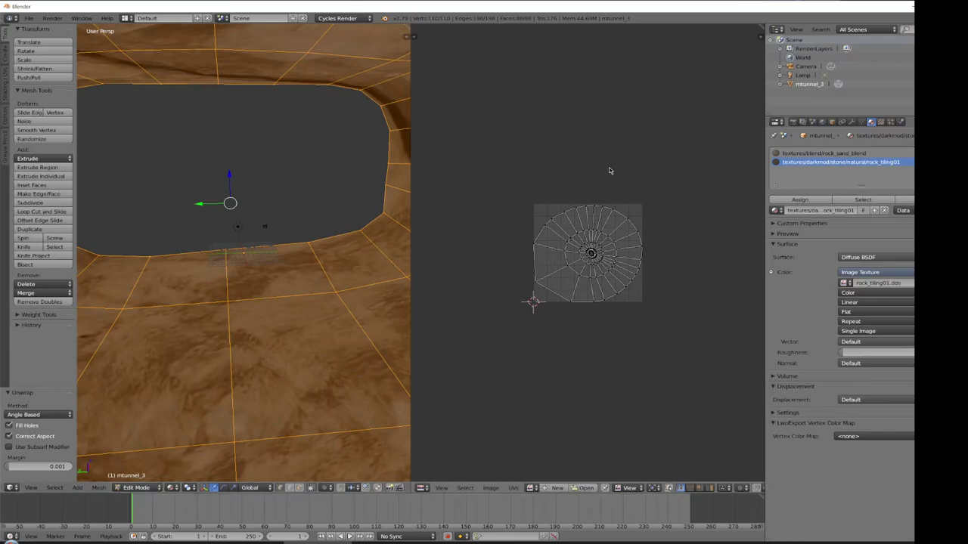
scroll(628, 268, up, 8)
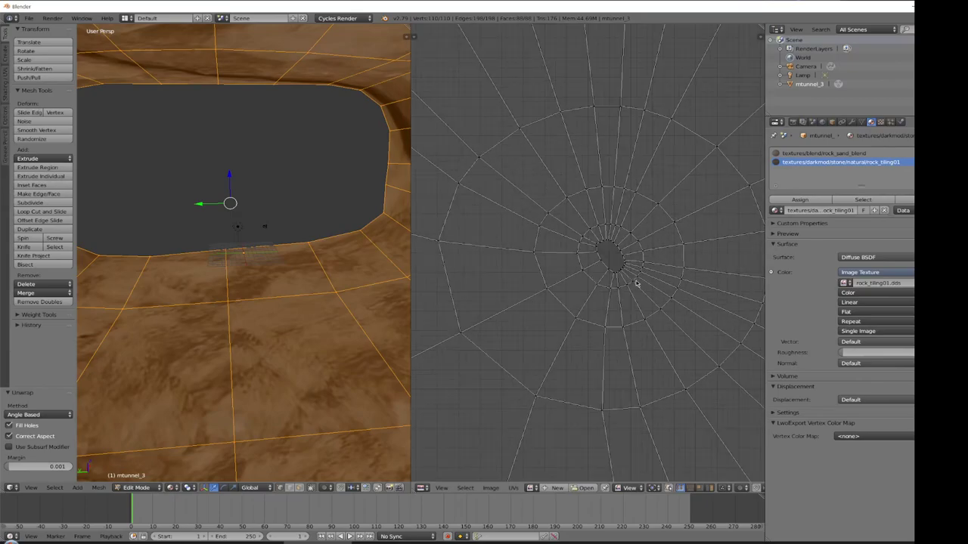
scroll(644, 242, down, 4)
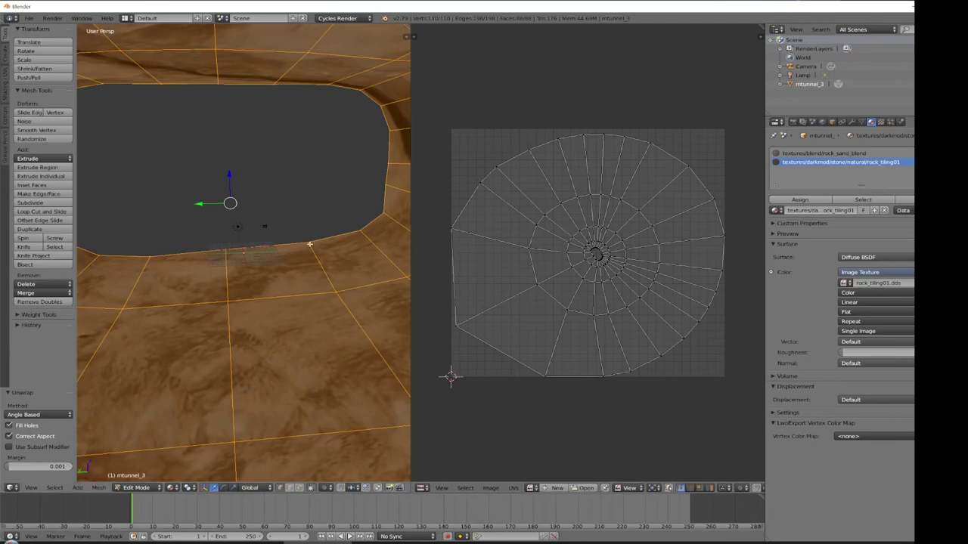
- Show the viewport in Wireframe shading and select the lengthwise line of edges along the middle of the tunnel ceiling
scroll(318, 220, up, 3)
middle_drag(298, 217, 186, 164)
key(a)
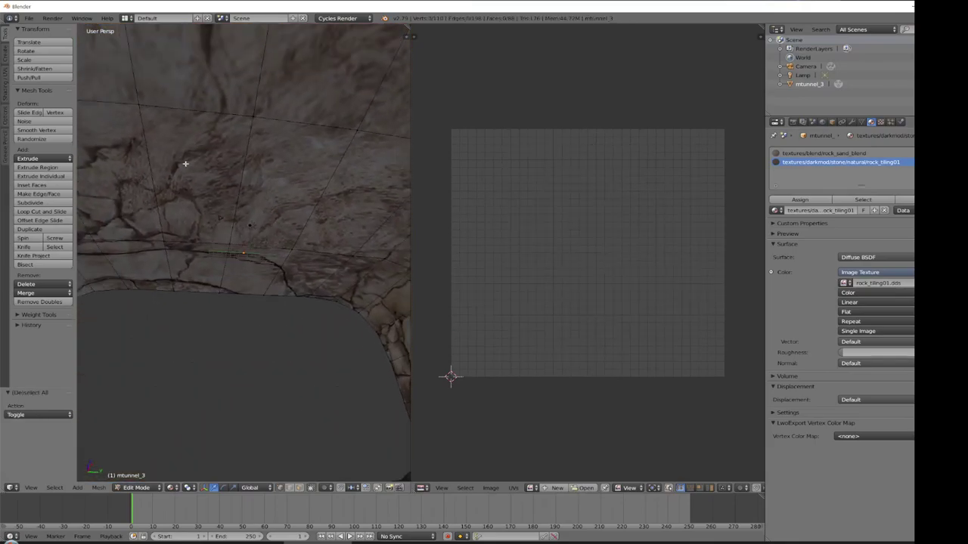
click(171, 488)
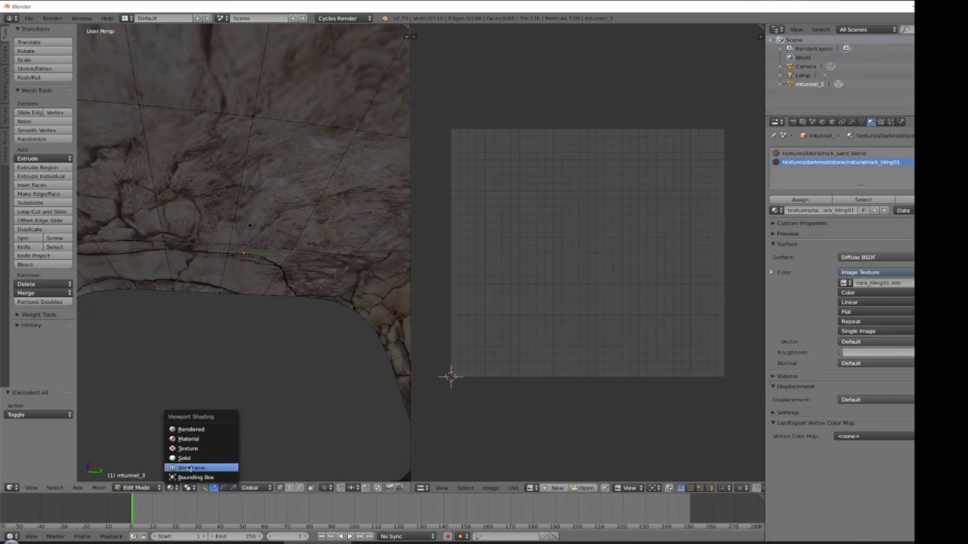
click(189, 468)
mouse_move(250, 298)
middle_down()
mouse_move(242, 291)
mouse_move(246, 331)
mouse_move(235, 335)
mouse_move(243, 292)
mouse_move(241, 303)
middle_up()
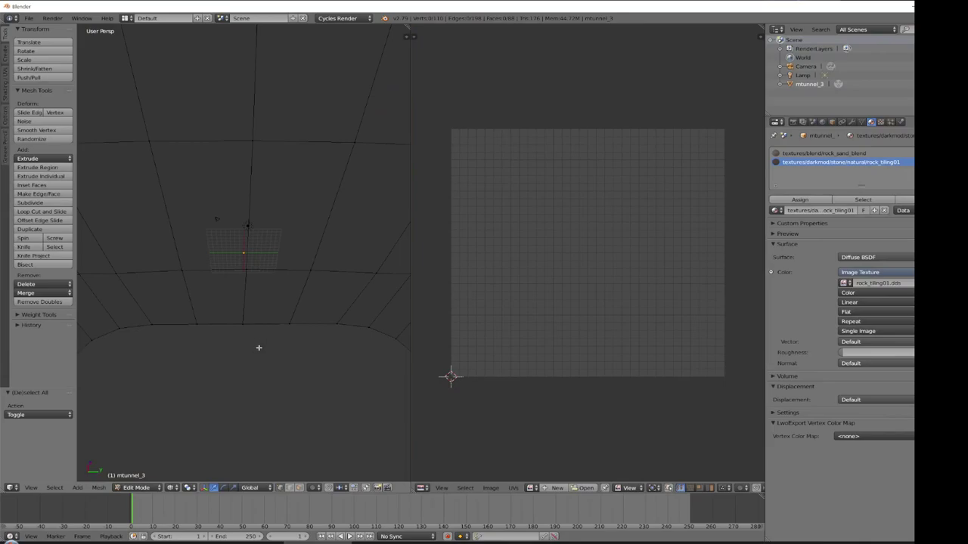
mouse_move(268, 341)
ctrl+mouse_down()
mouse_move(272, 118)
mouse_move(224, 237)
mouse_move(235, 337)
ctrl+mouse_up()
middle_drag(283, 283, 92, 301)
mouse_move(249, 309)
ctrl+mouse_down()
mouse_move(237, 188)
mouse_move(229, 298)
mouse_move(254, 337)
ctrl+mouse_up()
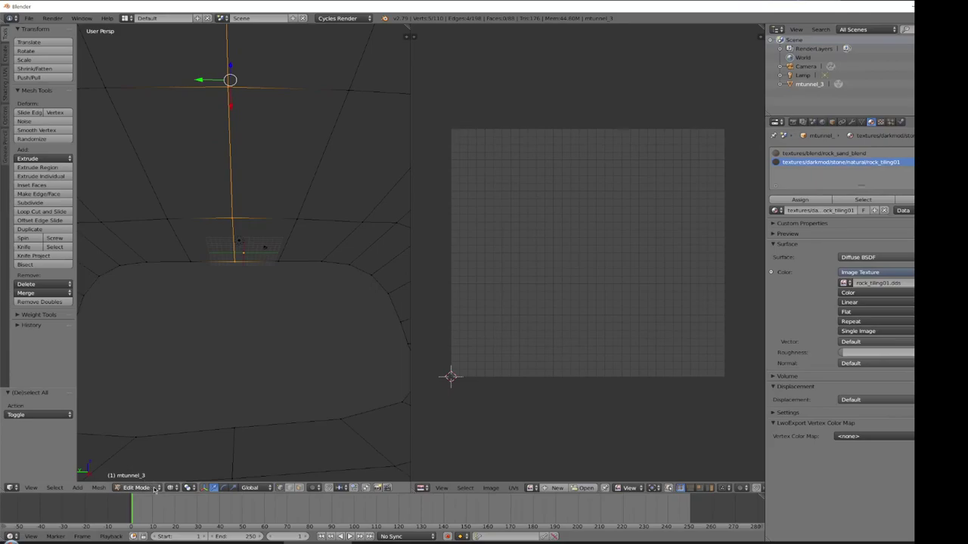
- Mark the selected ceiling edges as a seam and clear the selection
click(100, 488)
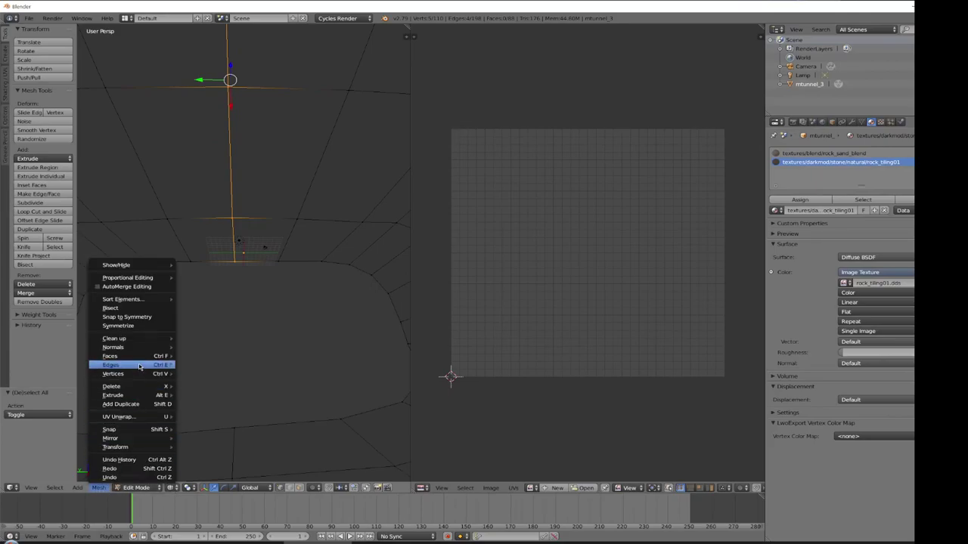
mouse_move(139, 366)
click(217, 214)
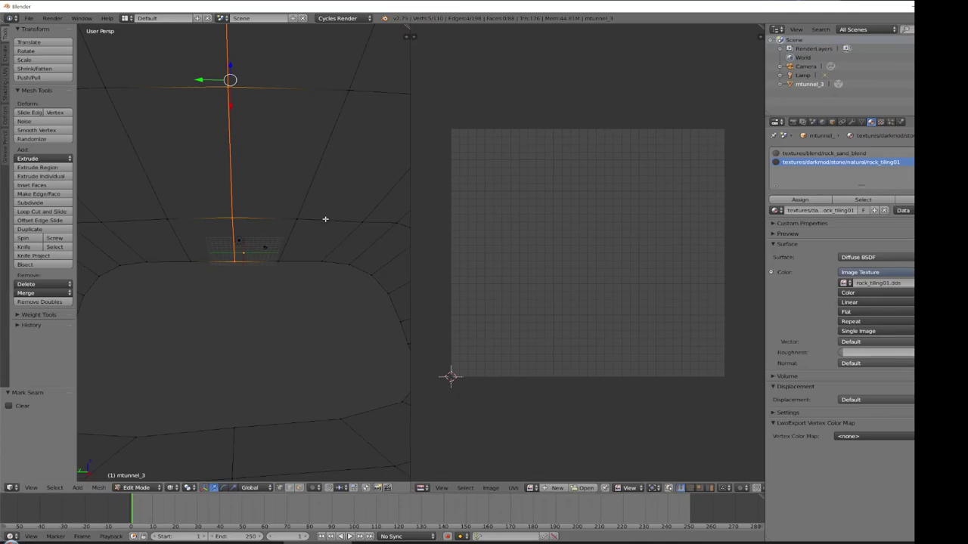
key(a)
middle_drag(325, 219, 155, 232)
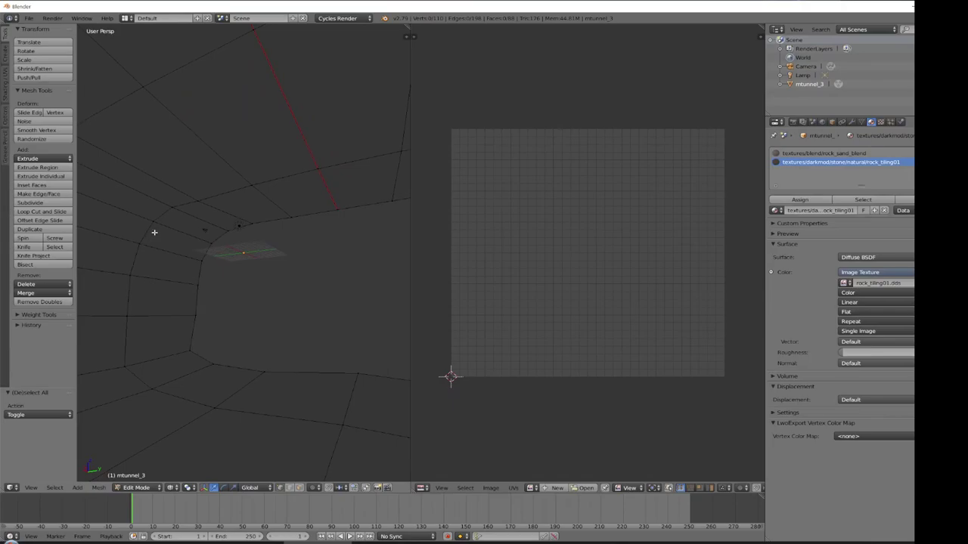
- Select the entire mesh and set the viewport shading to Material
key(a)
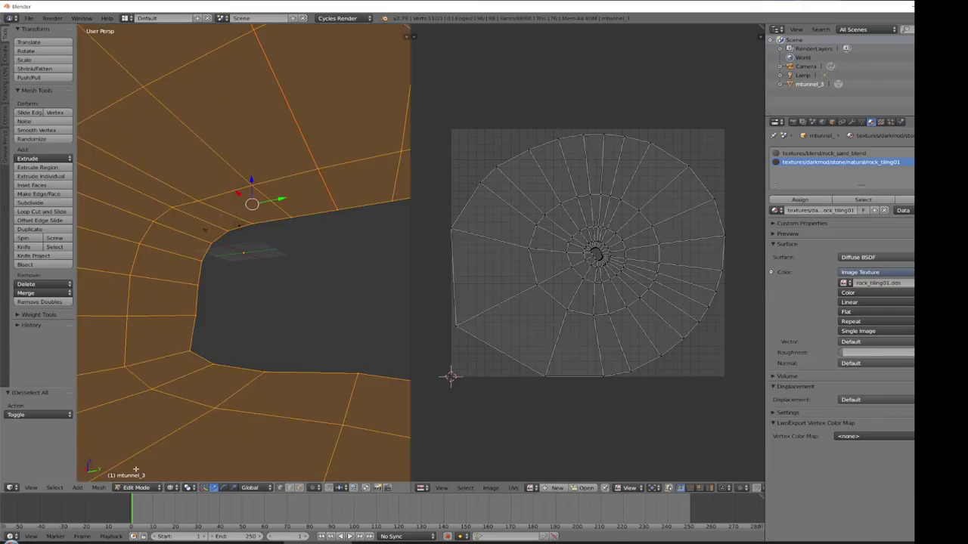
click(173, 488)
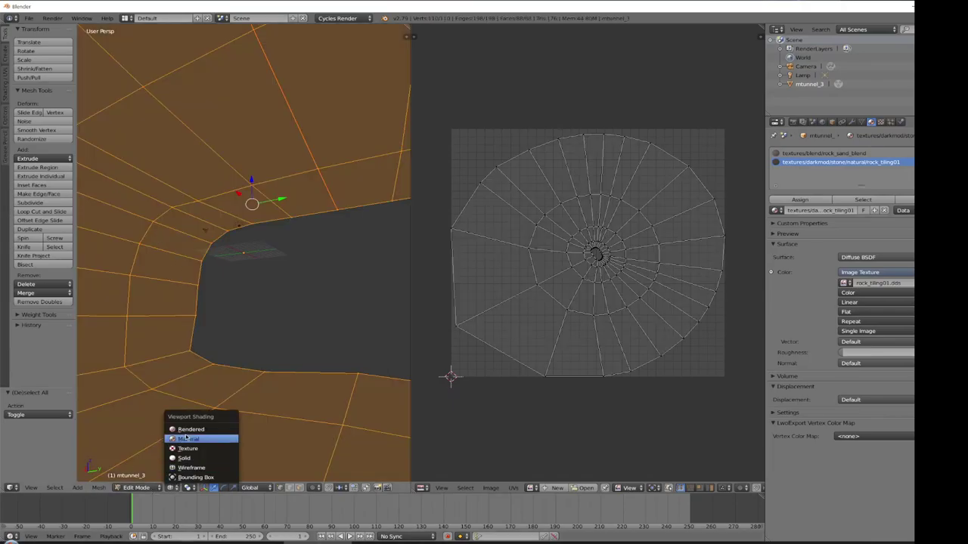
click(202, 440)
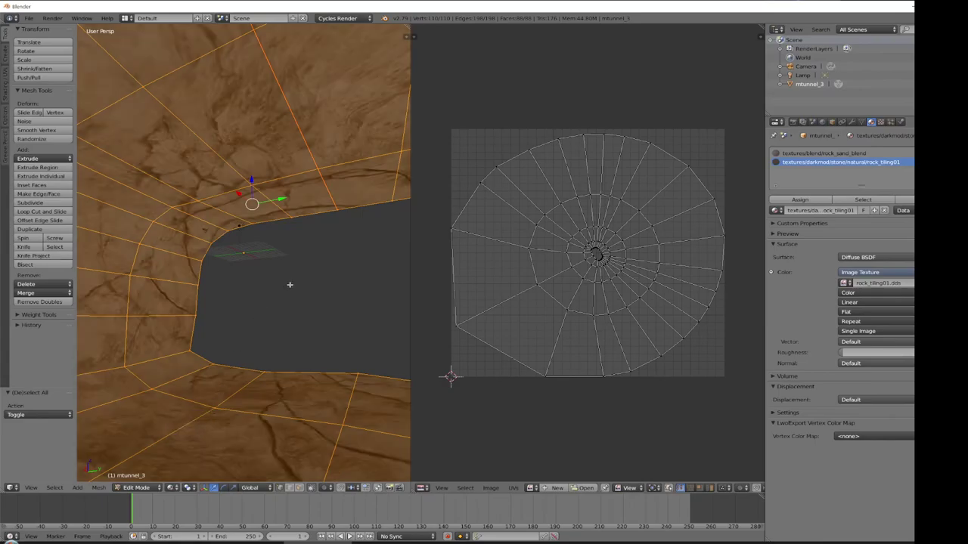
- UV unwrap the whole mesh again along the ceiling seam with the standard Unwrap and inspect the texture and UV layout
click(98, 487)
middle_drag(283, 333, 112, 341)
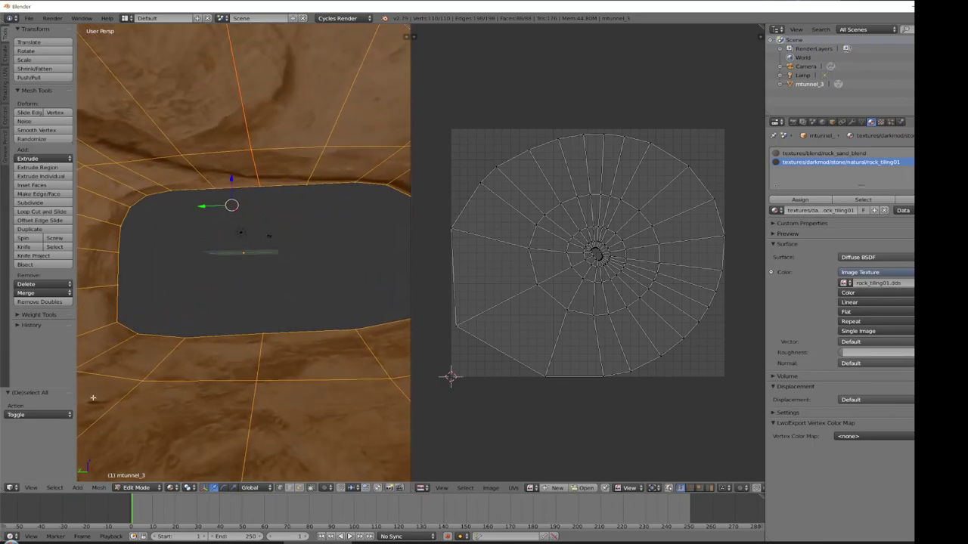
click(103, 488)
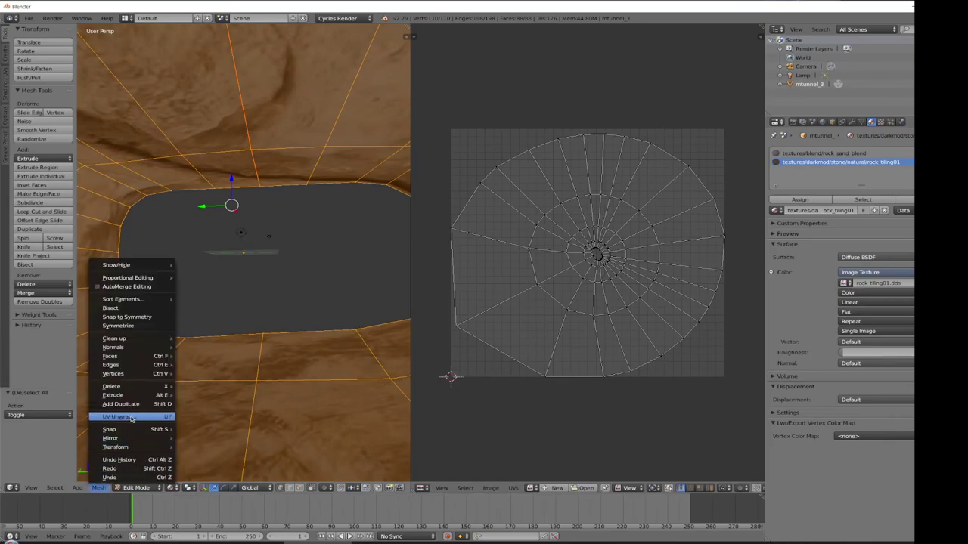
mouse_move(131, 419)
click(223, 419)
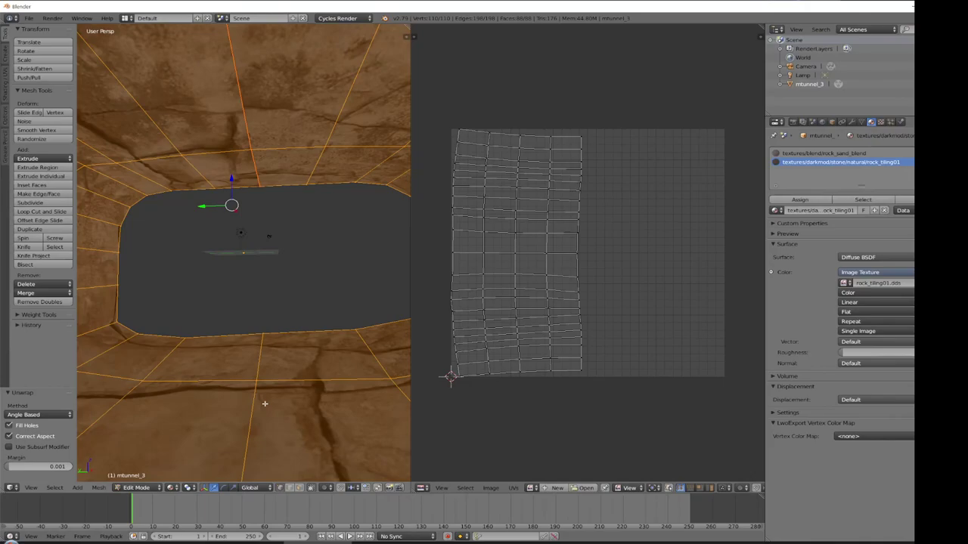
middle_drag(322, 255, 325, 173)
key(a)
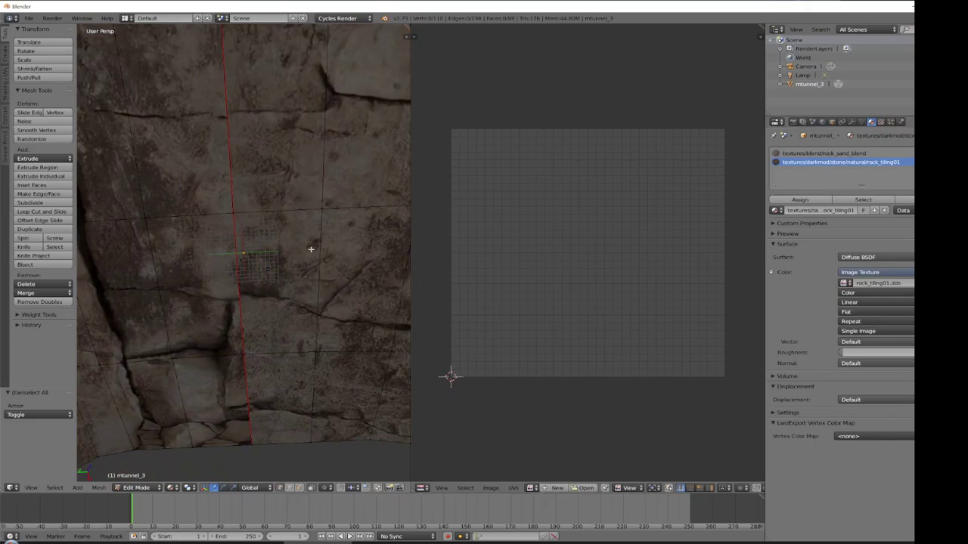
key(a)
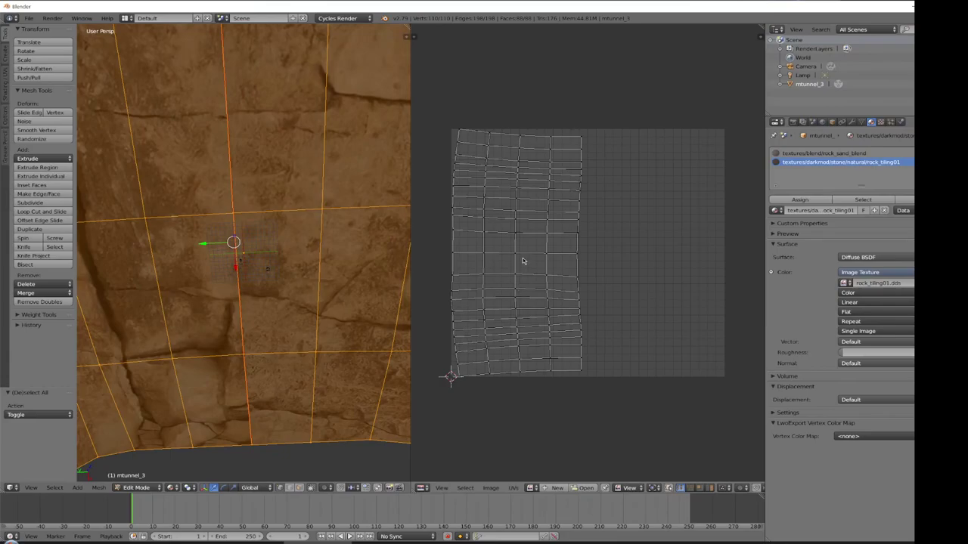
scroll(560, 269, up, 2)
middle_drag(615, 263, 666, 255)
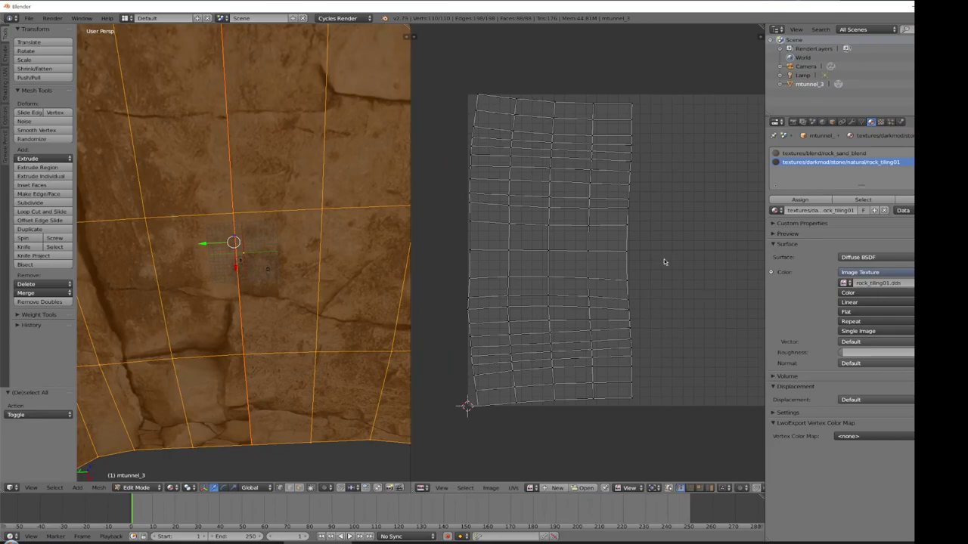
click(98, 488)
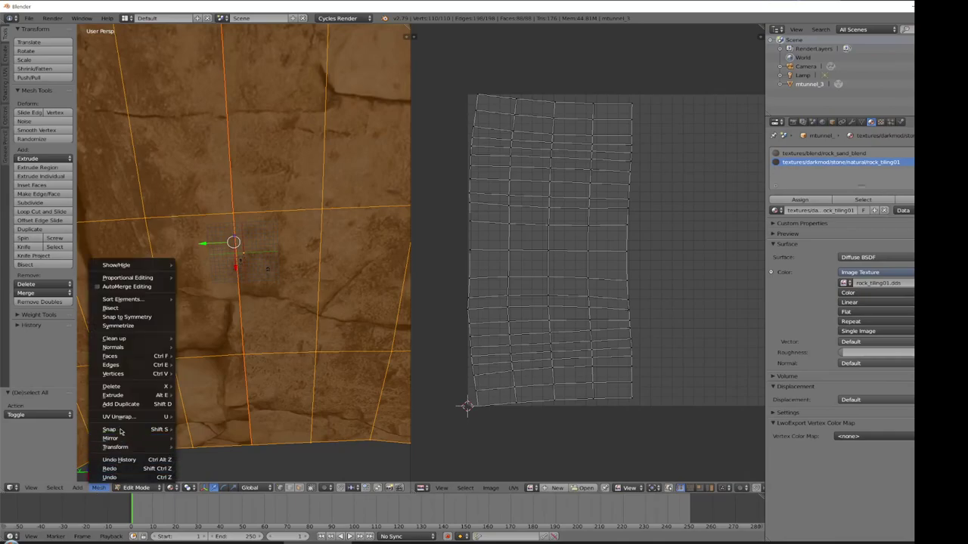
mouse_move(141, 420)
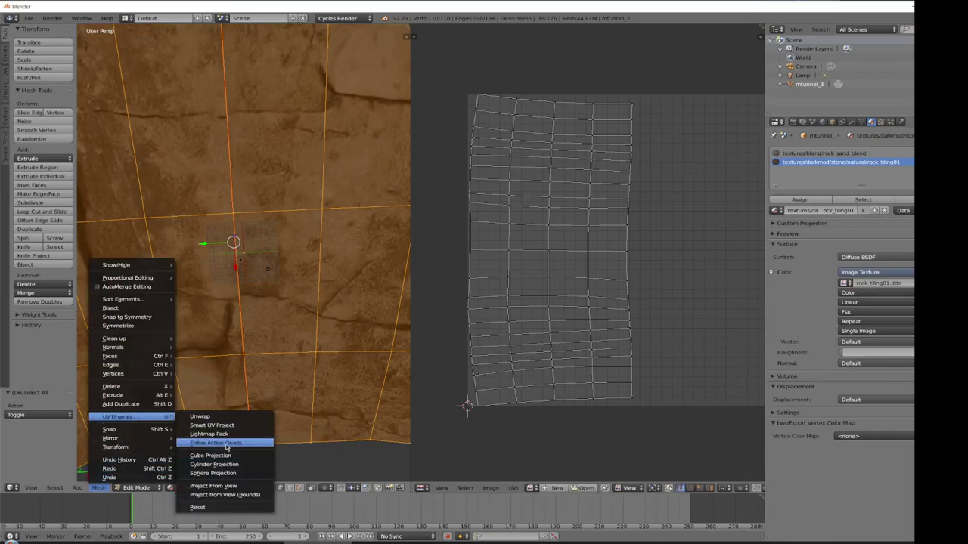
click(688, 273)
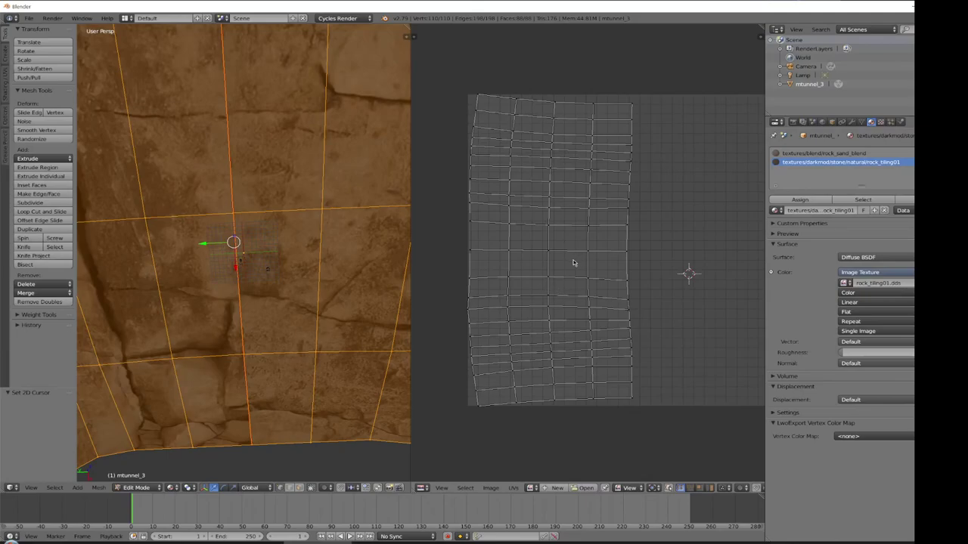
- Select the two left corner vertices of a middle quad in the UV layout and scale them by 0.748 along X
right_click(549, 253)
click(315, 248)
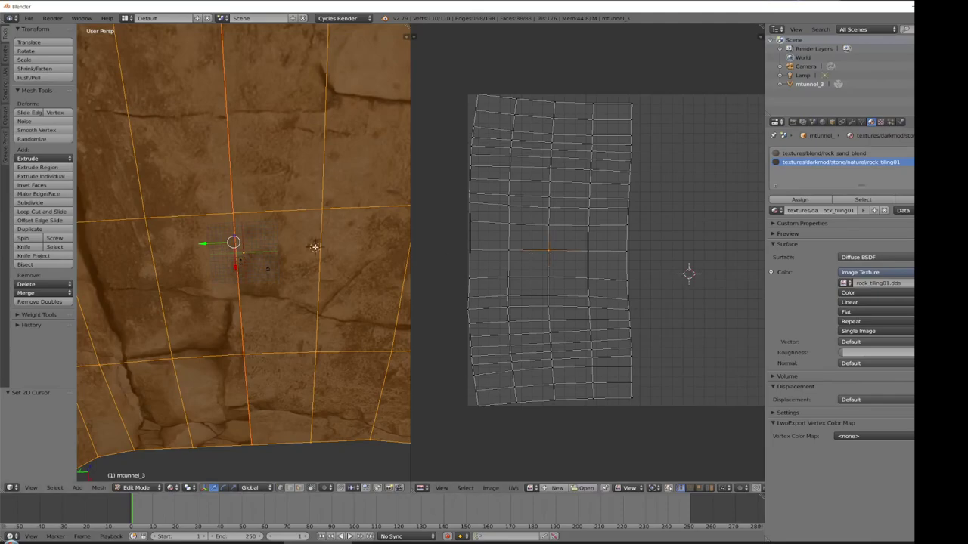
key(a)
key(a)
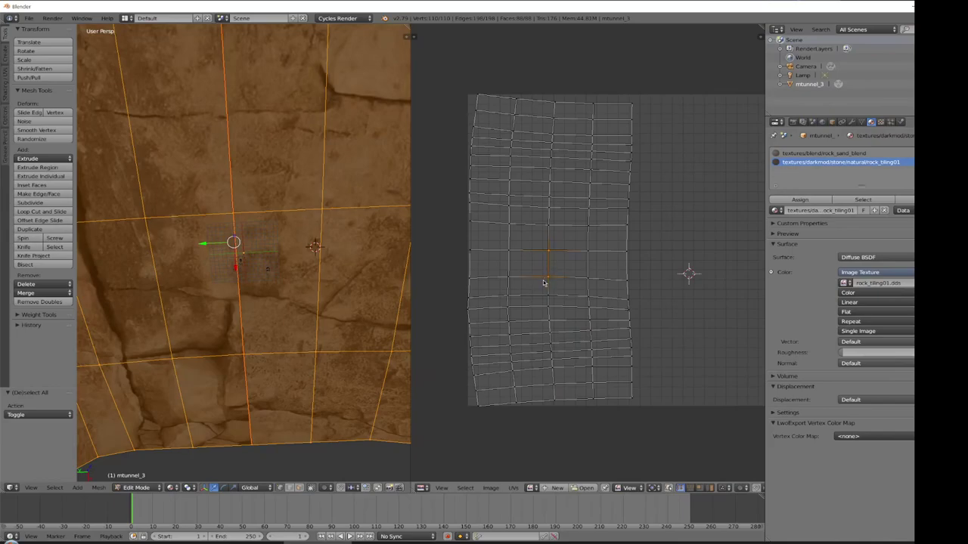
key(s)
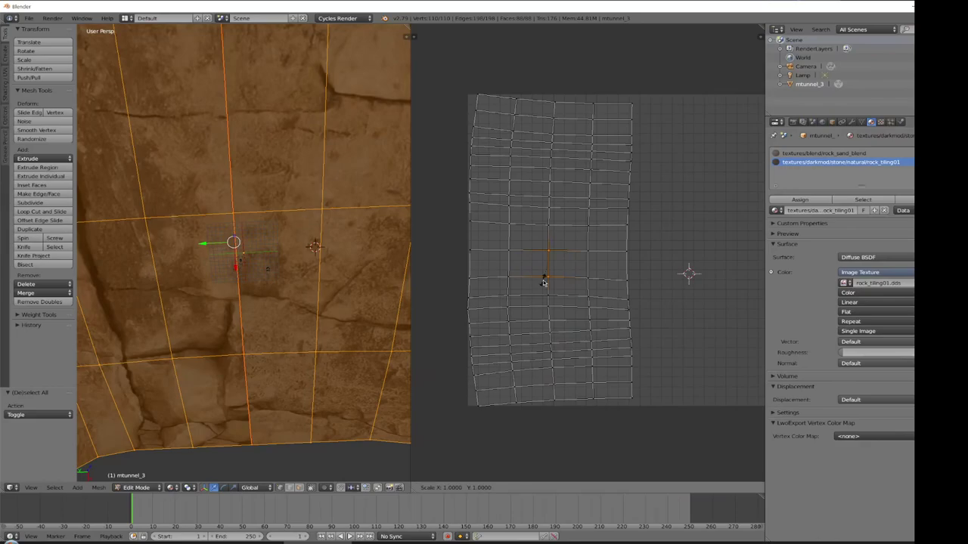
key(x)
click(551, 279)
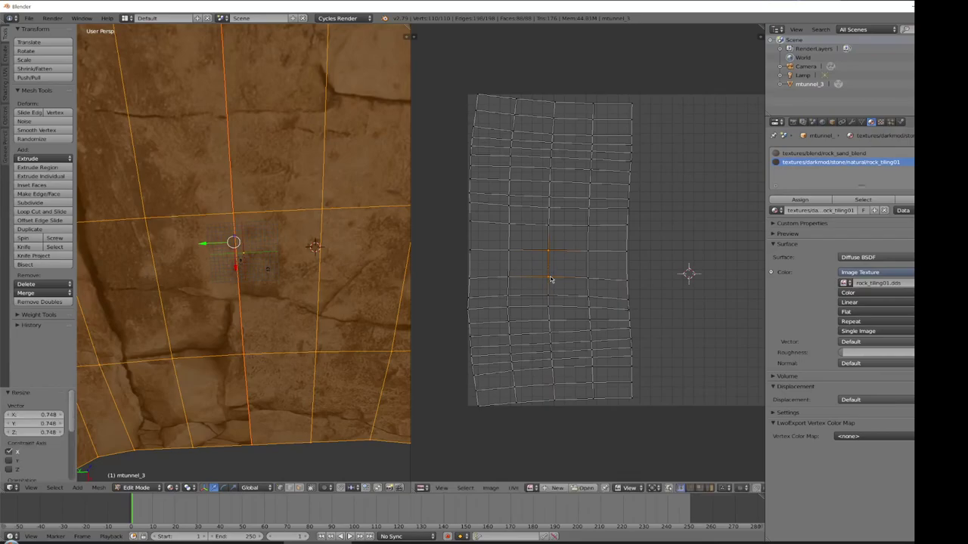
- Straighten the right edge of the same UV quad by scaling its two corner vertices to 0 along X
scroll(574, 327, up, 3)
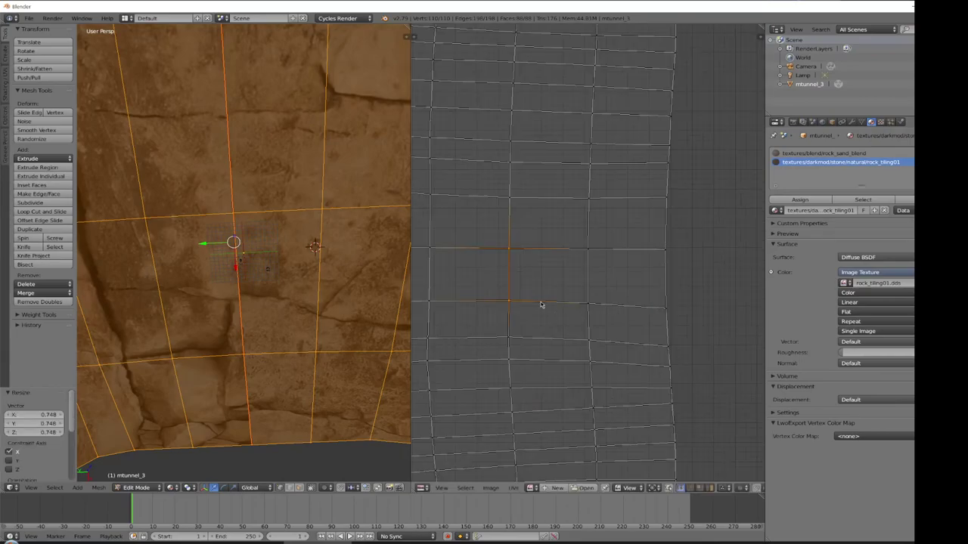
key(a)
right_click(588, 250)
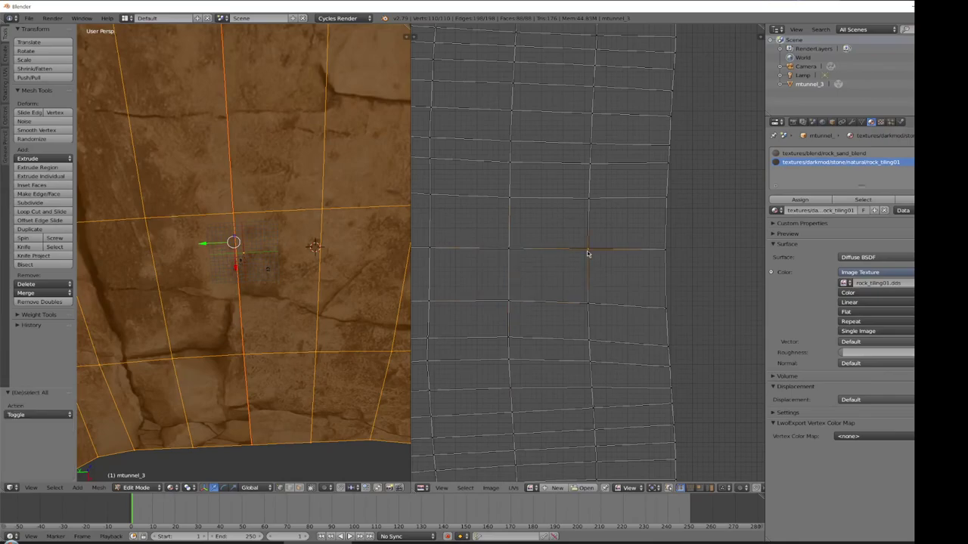
shift+right_click(586, 304)
key(s)
key(x)
key(0)
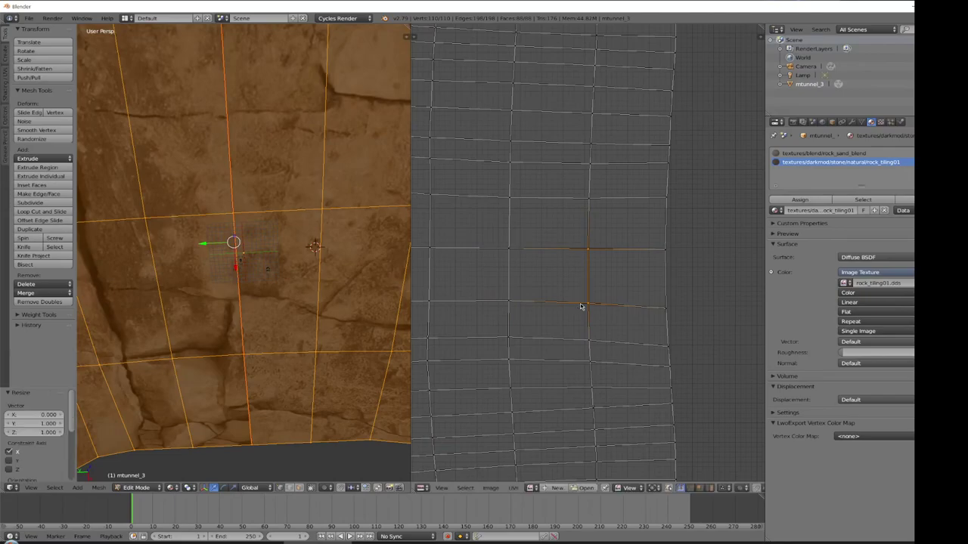
- Level the lower edge of the UV quad by scaling its two corner vertices to 0 along Y
click(589, 306)
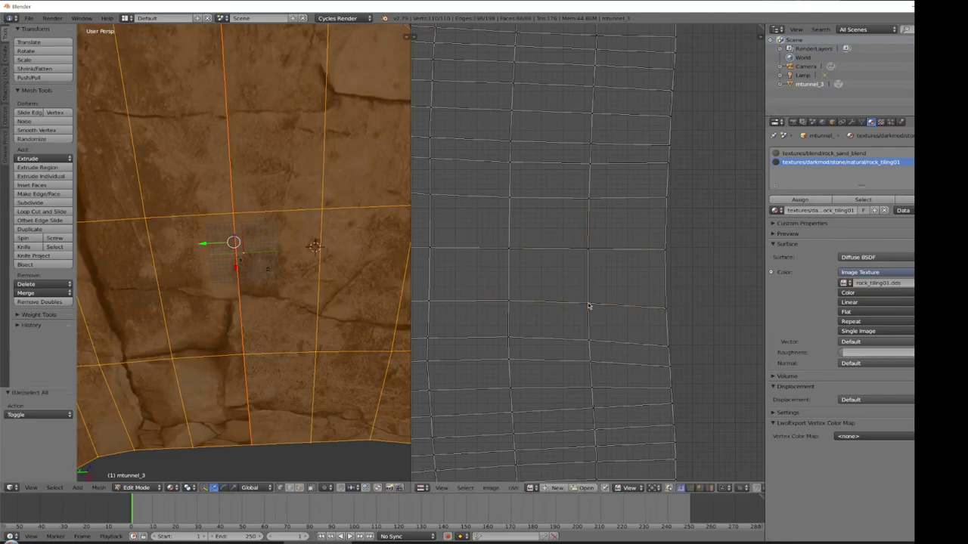
alt+click(510, 302)
key(s)
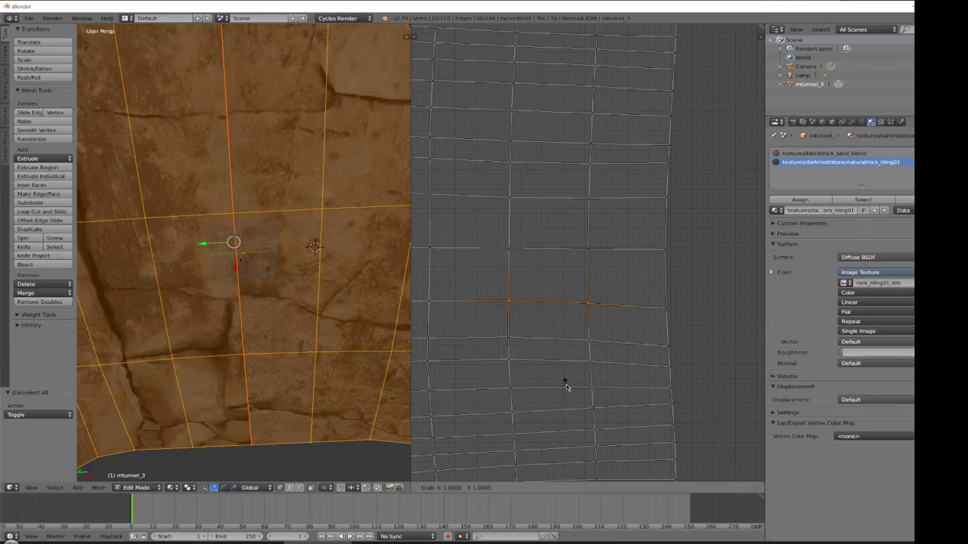
key(y)
text(0|| = 0 along Y)
key(Return)
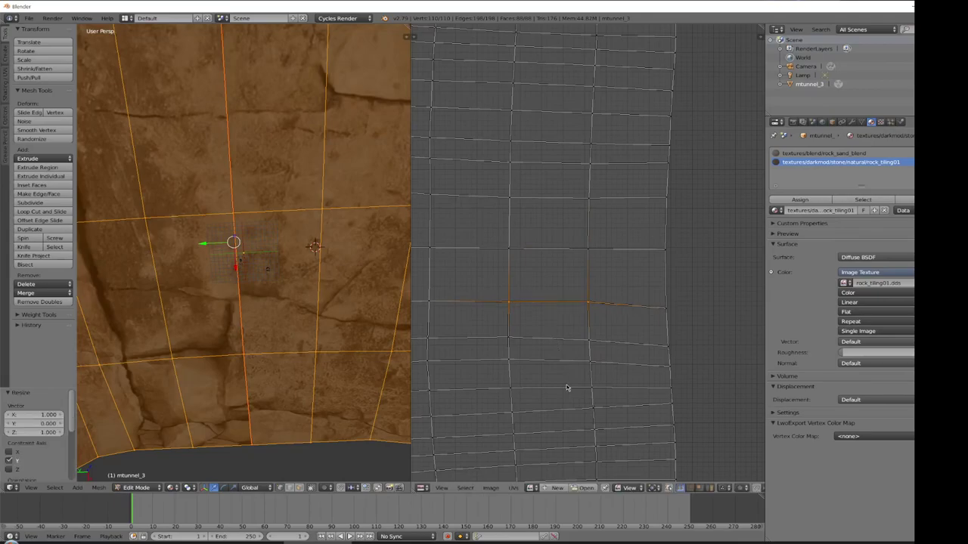
key(r)
right_click(573, 285)
- Level the upper edge of the UV quad by scaling it to 0 along Y, and select all four corners
key(a)
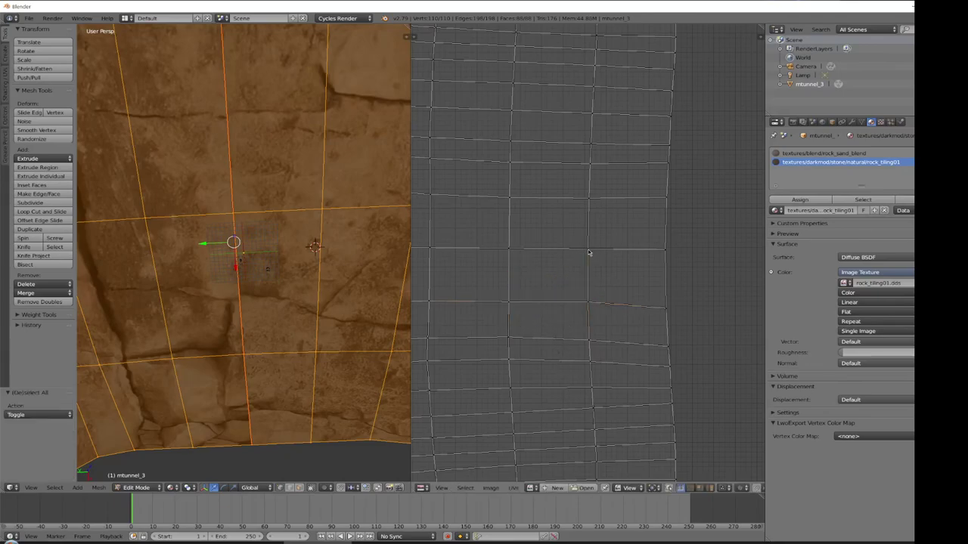
right_click(508, 251)
text(sy0)
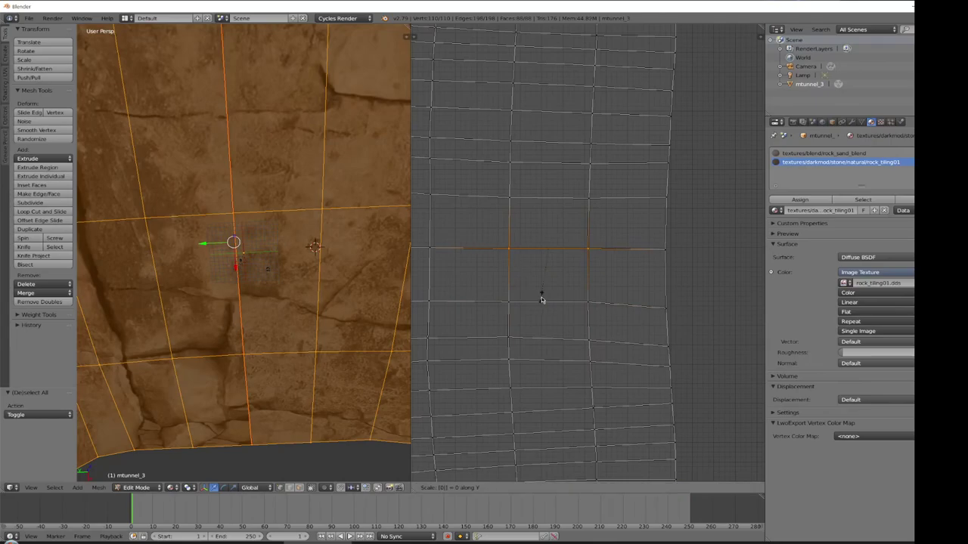
key(Return)
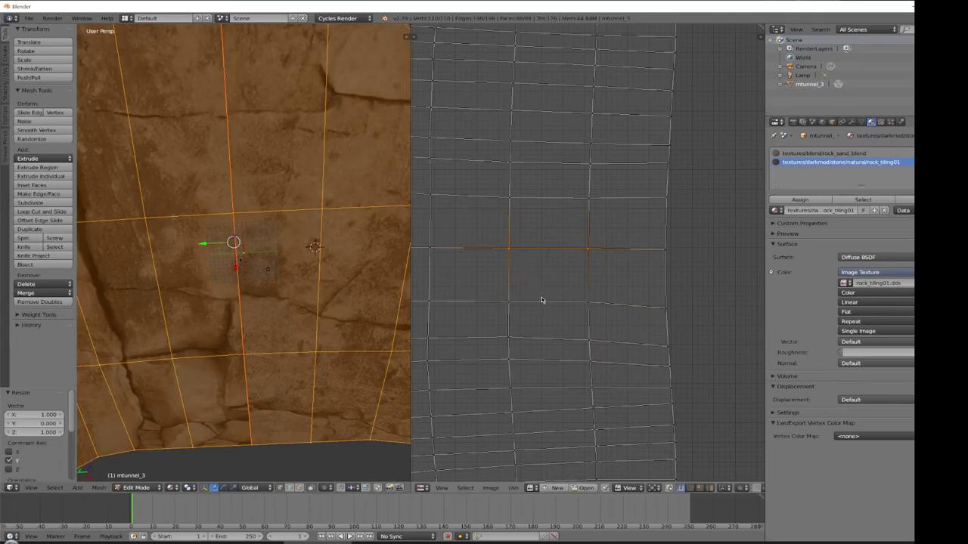
shift+right_click(589, 305)
shift+right_click(509, 303)
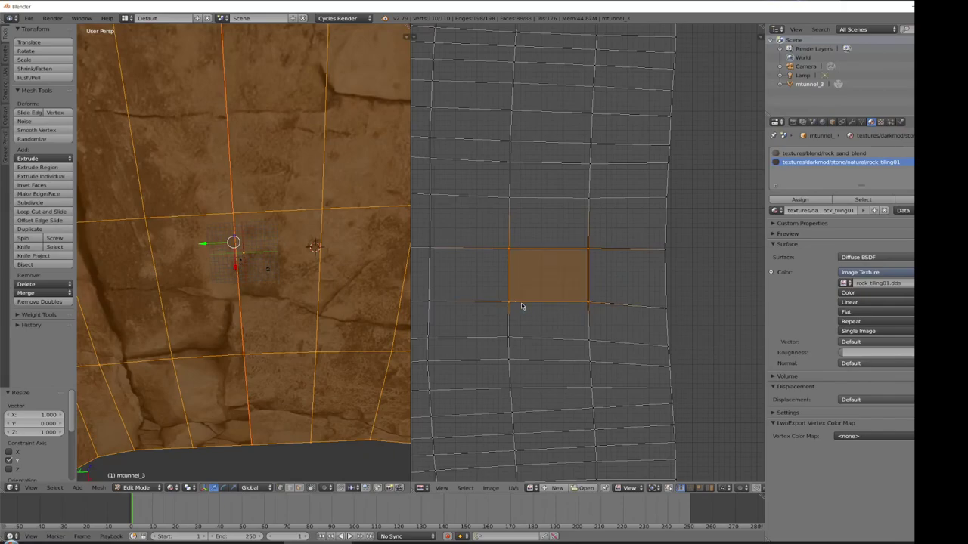
- Select the entire UV layout and try to unwrap it with Follow Active Quads using the Even edge length mode
scroll(586, 314, down, 3)
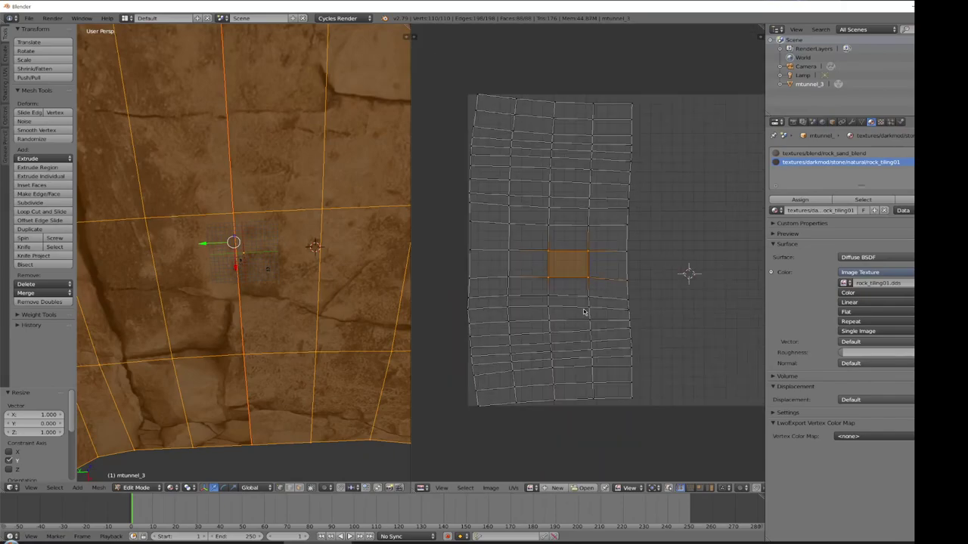
key(a)
key(a)
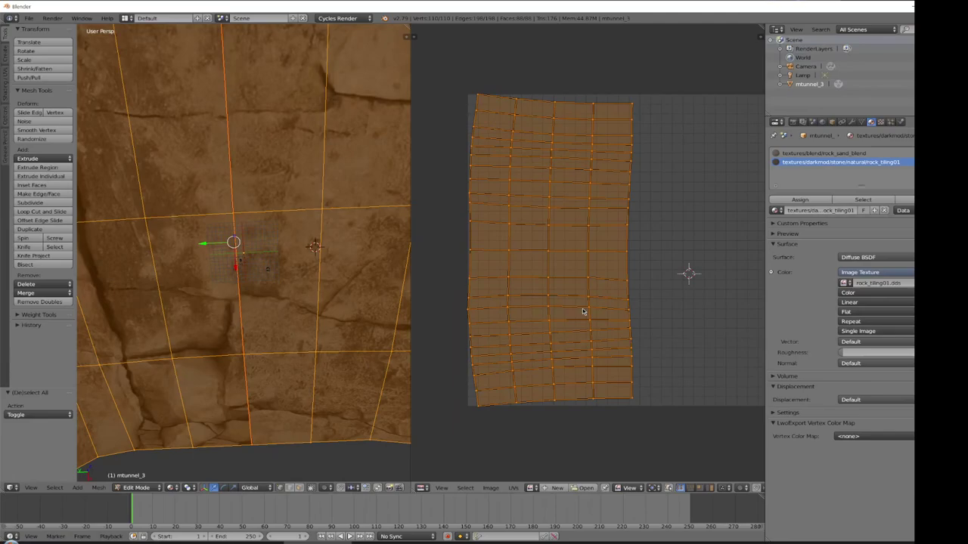
click(99, 488)
mouse_move(133, 420)
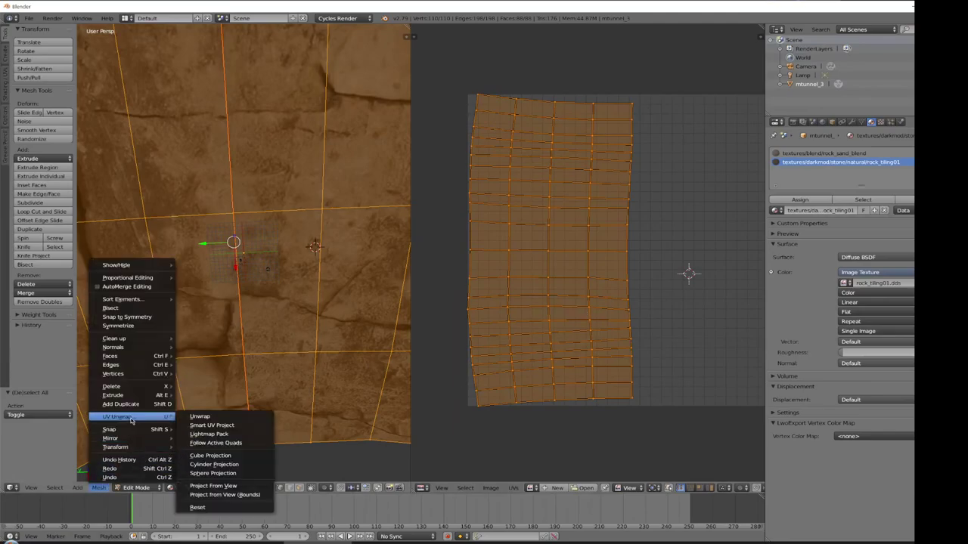
click(255, 447)
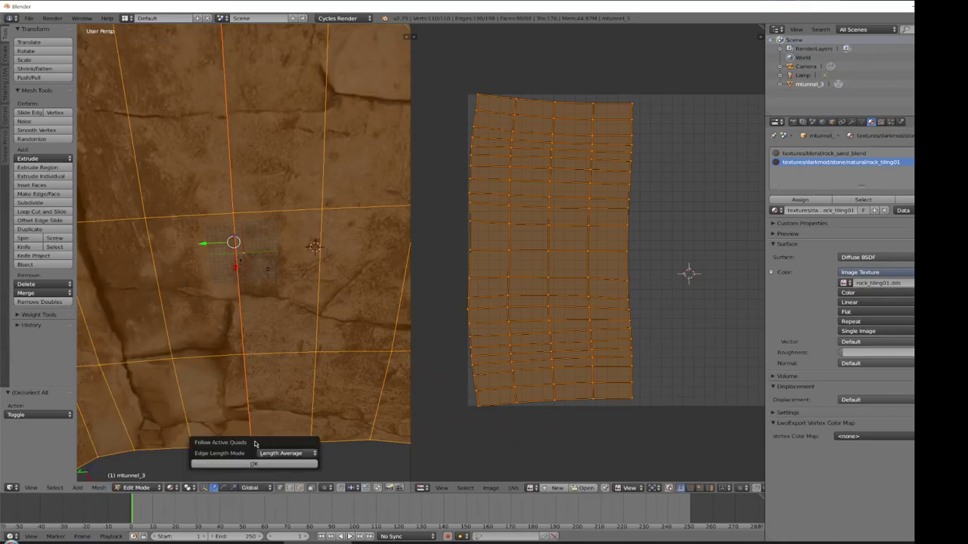
click(292, 454)
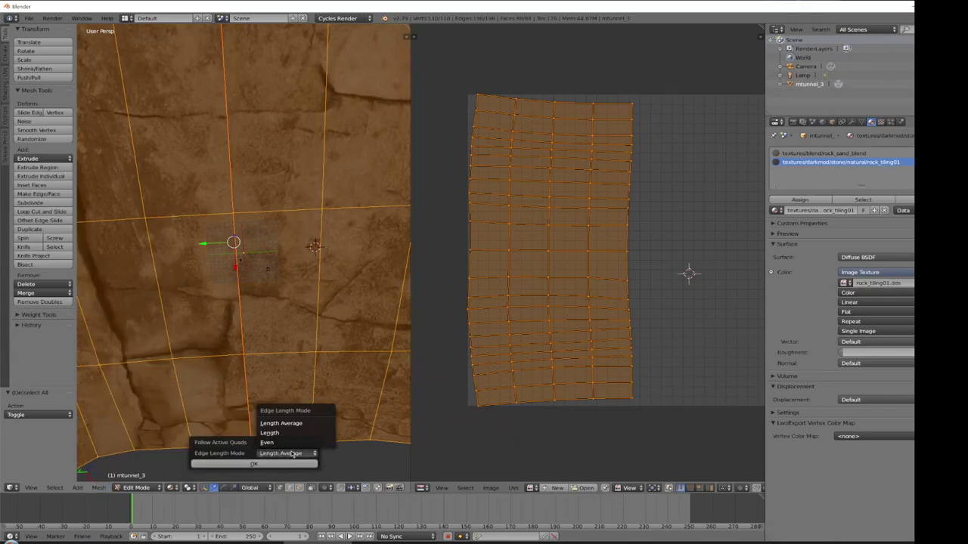
click(272, 444)
click(269, 463)
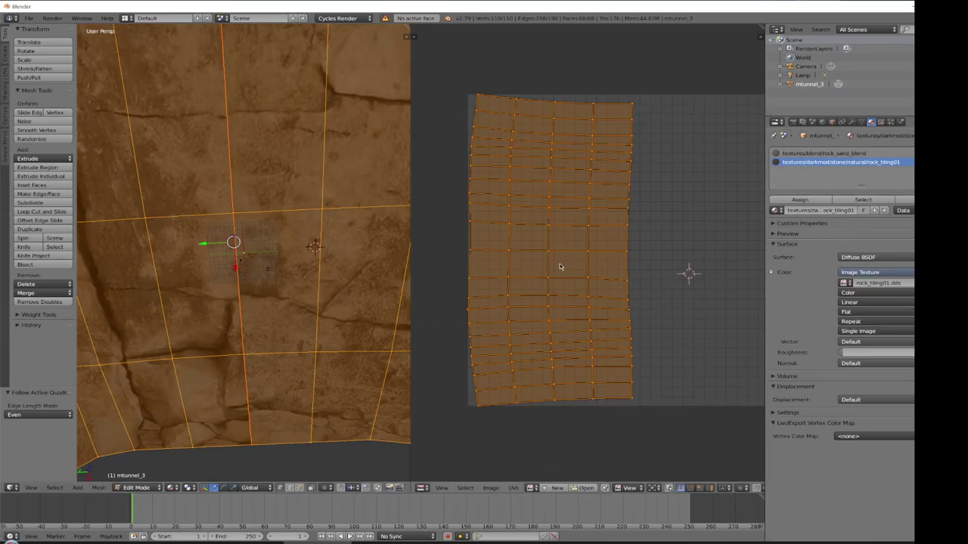
- Clear the mesh selection, switch to face selection and select a single face in the middle of the tunnel floor
scroll(348, 244, up, 8)
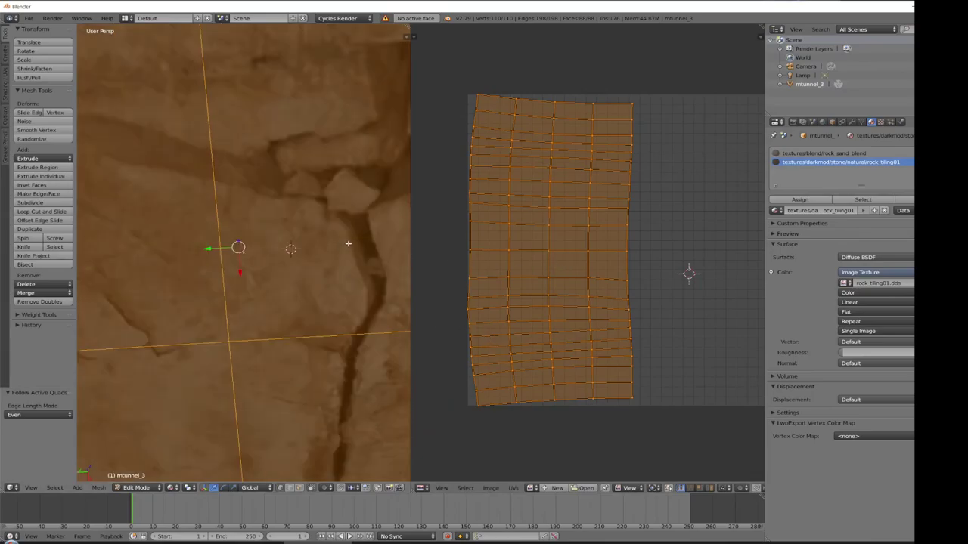
scroll(348, 244, down, 5)
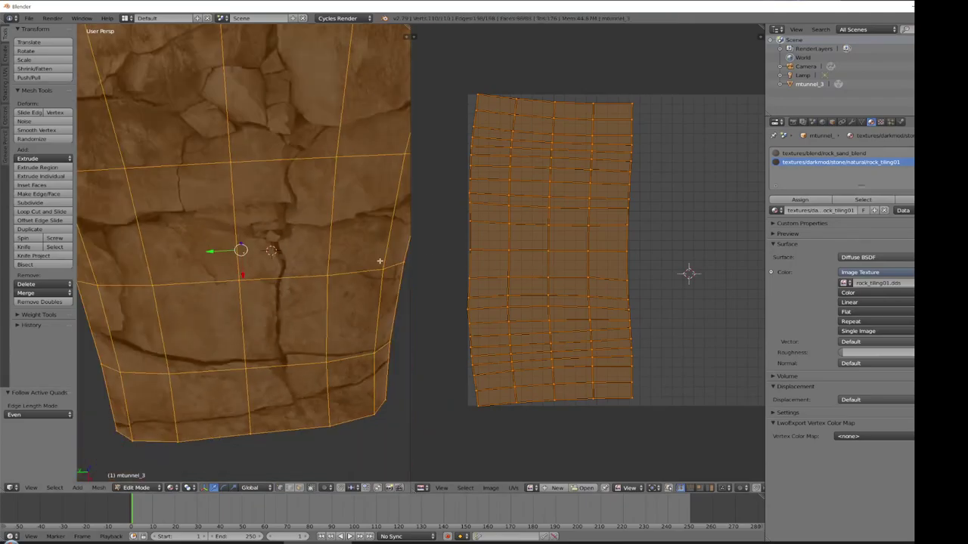
key(s)
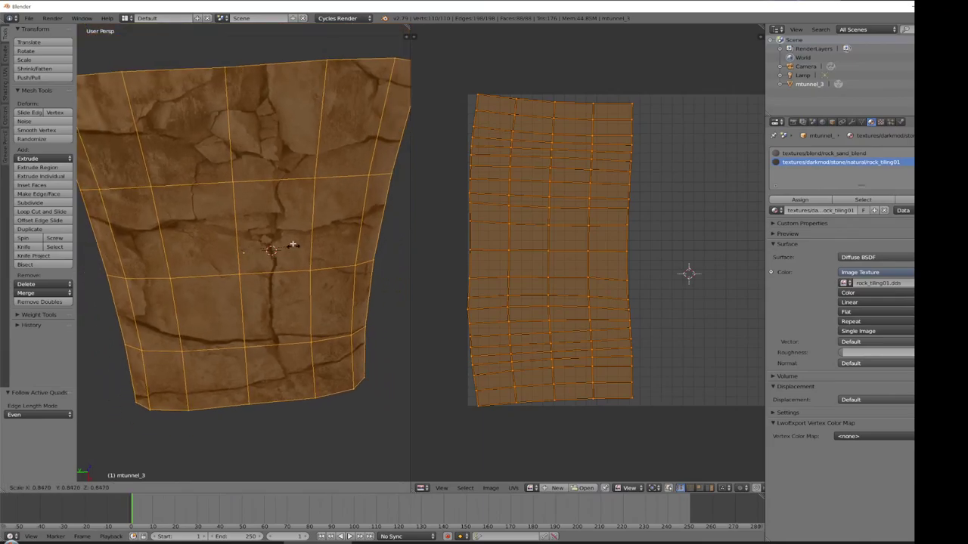
right_click(305, 247)
middle_drag(312, 244, 313, 328)
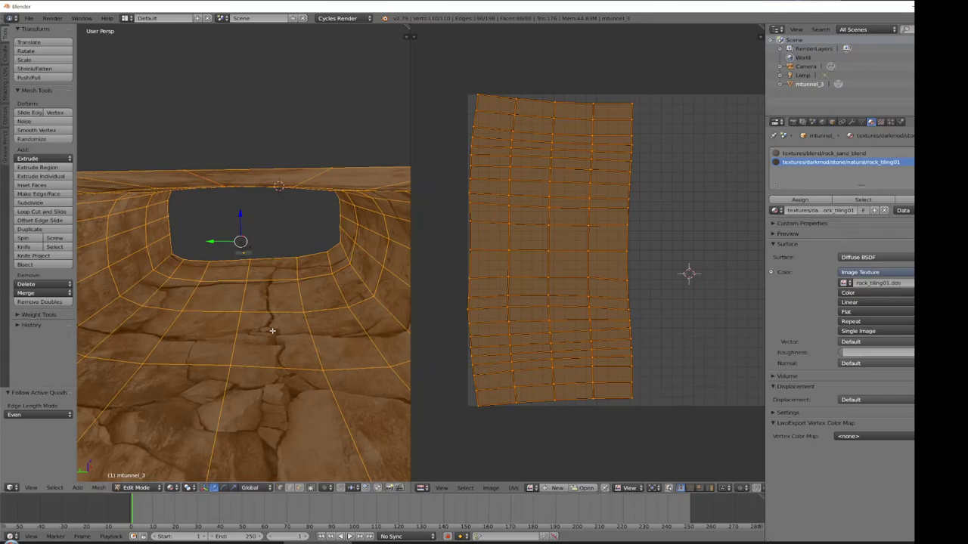
key(a)
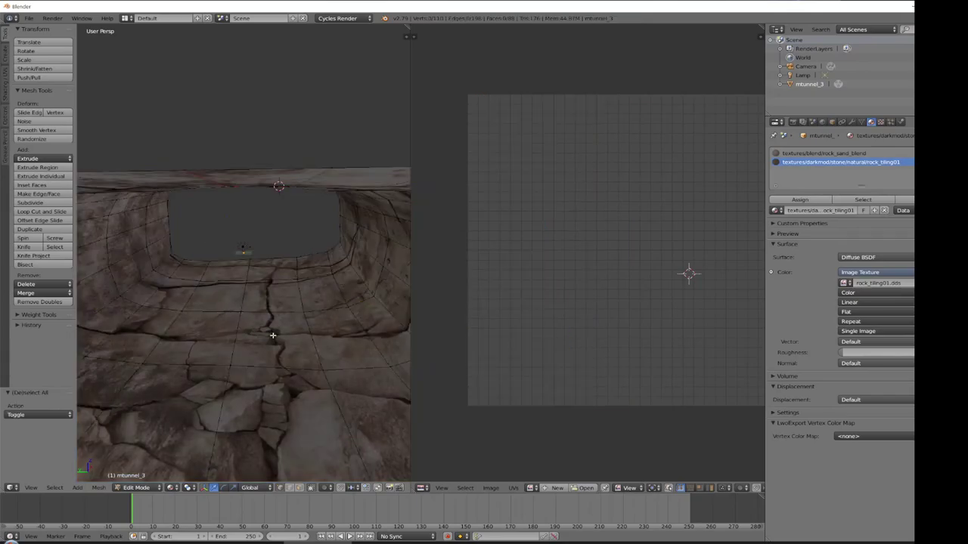
click(298, 489)
right_click(264, 338)
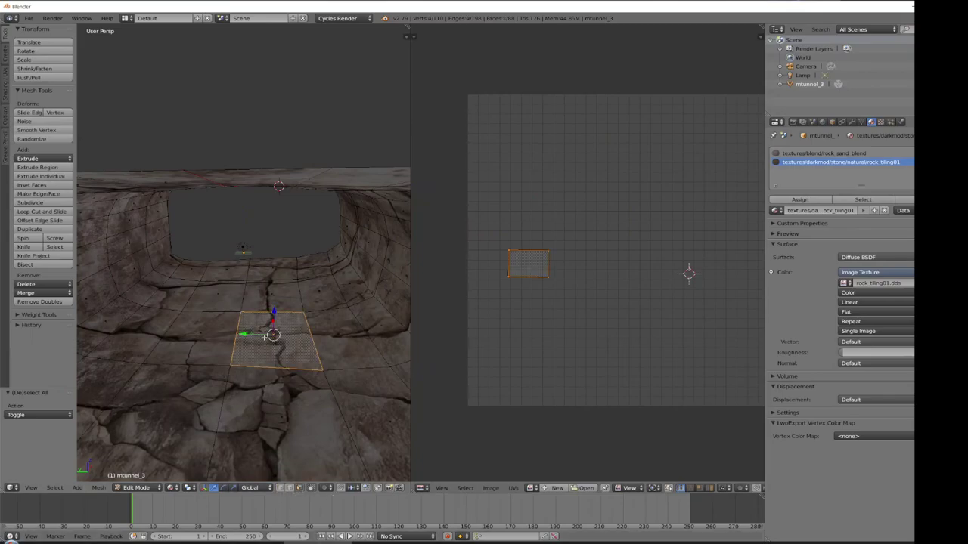
right_click(211, 339)
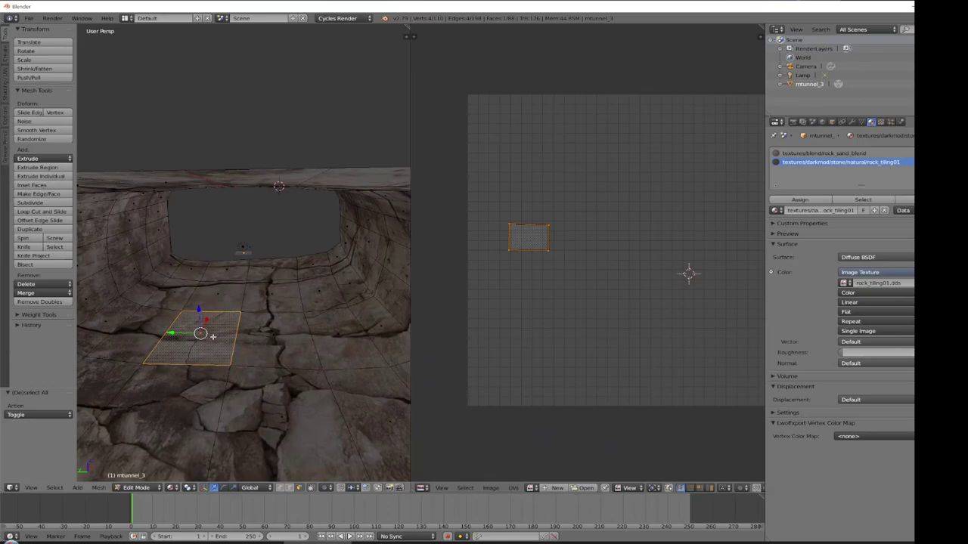
key(a)
right_click(344, 344)
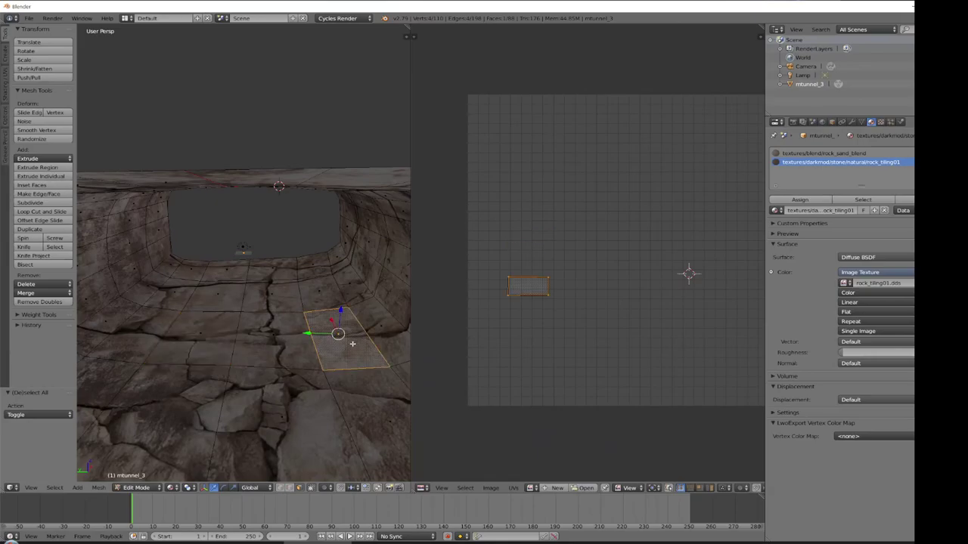
key(ctrl+i)
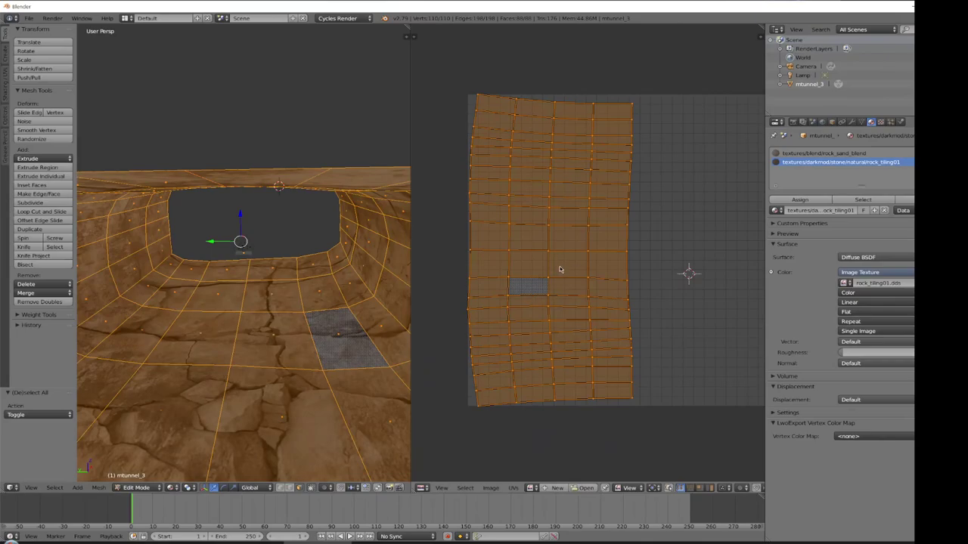
key(a)
- Make the rectangular face in the middle of the tunnel floor active and extend the selection to the whole mesh
right_click(271, 294)
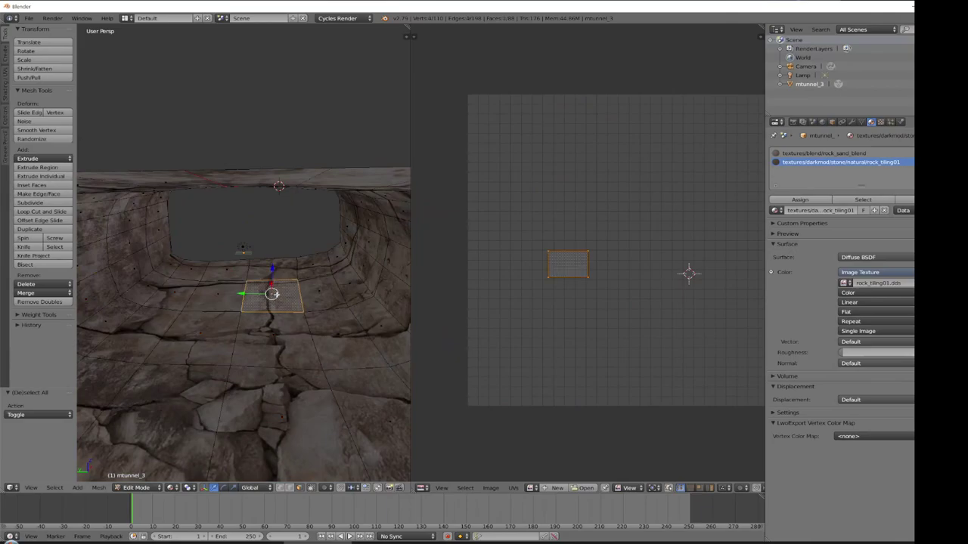
scroll(574, 295, up, 3)
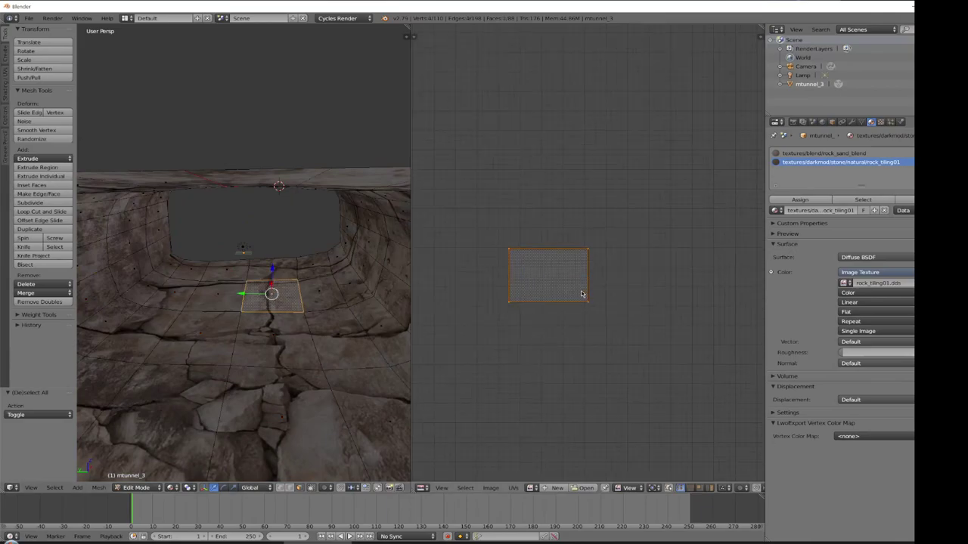
scroll(286, 321, down, 2)
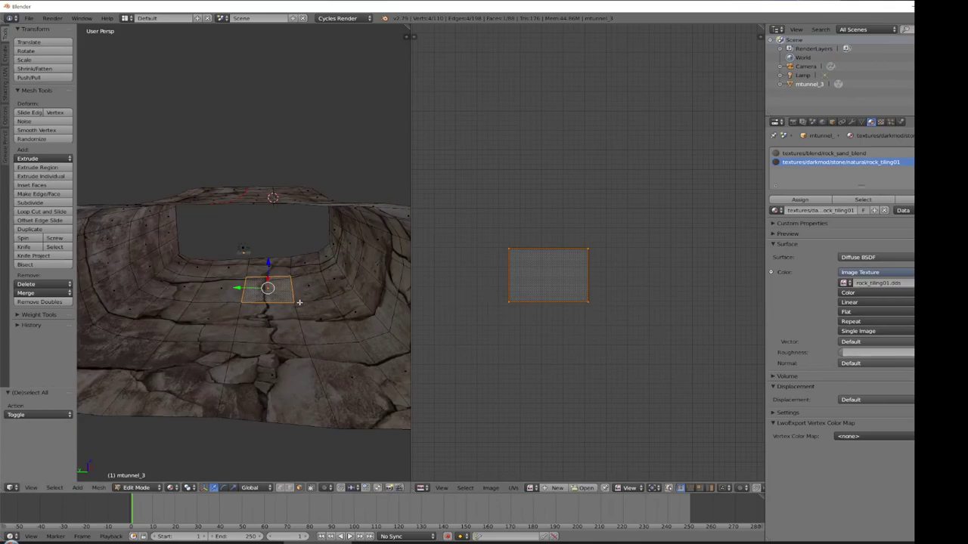
key(ctrl+i)
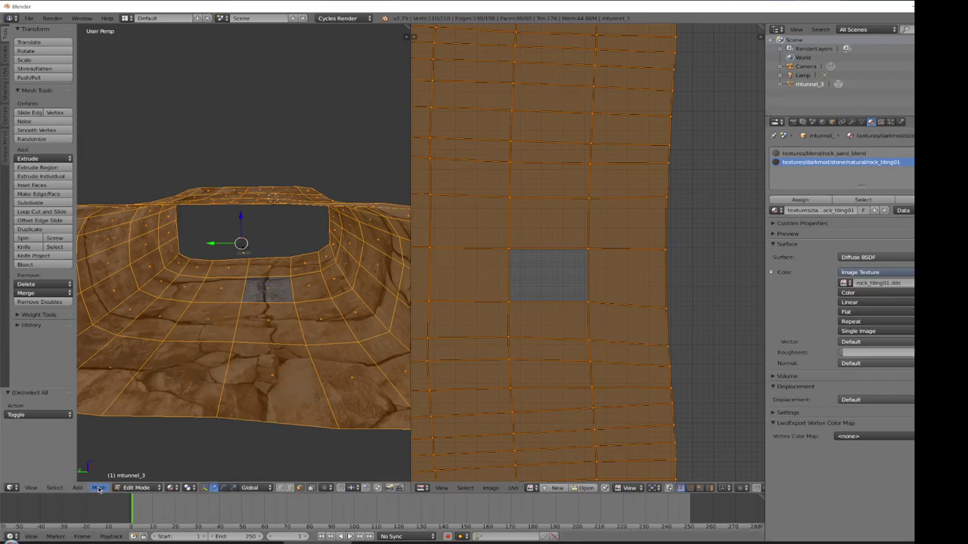
- Unwrap the selected tunnel mesh with Follow Active Quads using the Even edge length mode
click(99, 489)
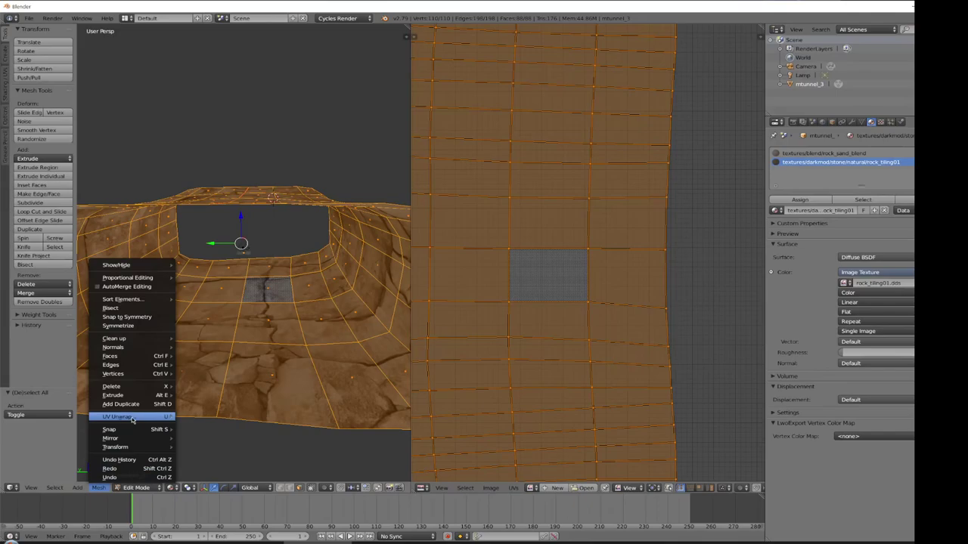
mouse_move(154, 419)
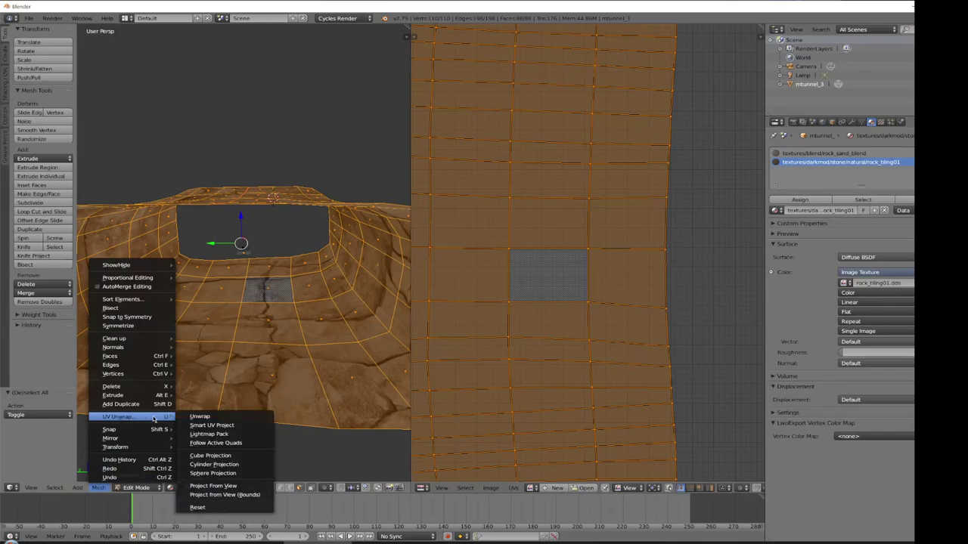
click(233, 443)
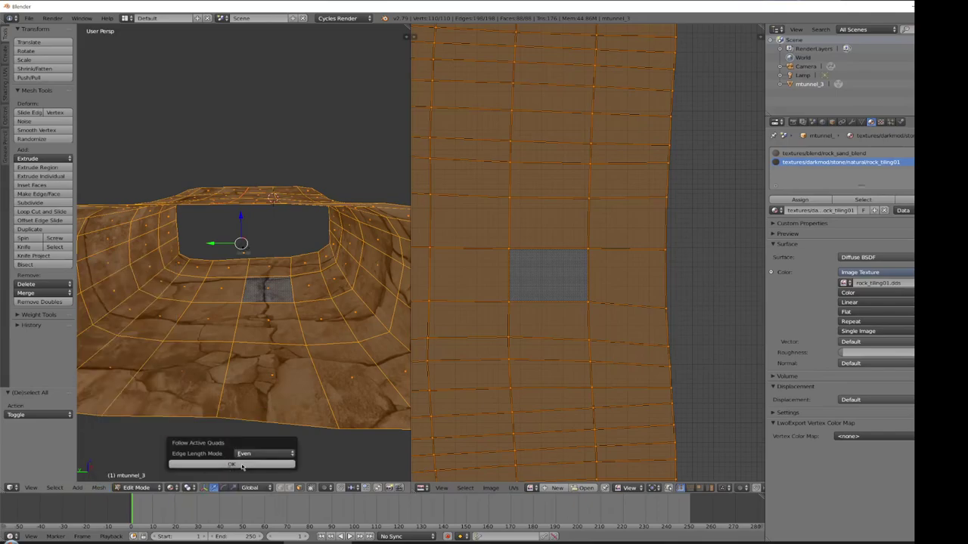
click(241, 464)
scroll(597, 371, down, 5)
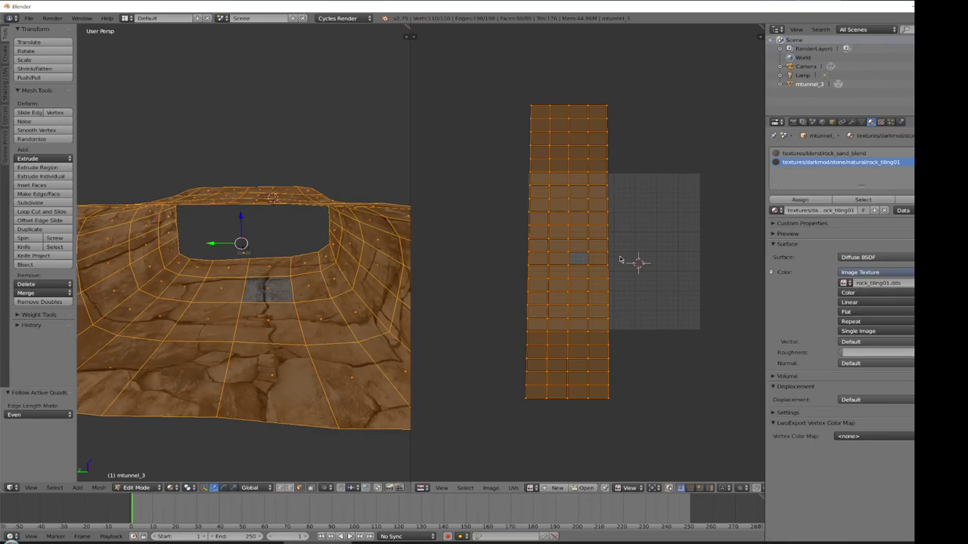
- Scale the UV layout along X by about 2.007 and move it horizontally over the UV square
key(s)
key(x)
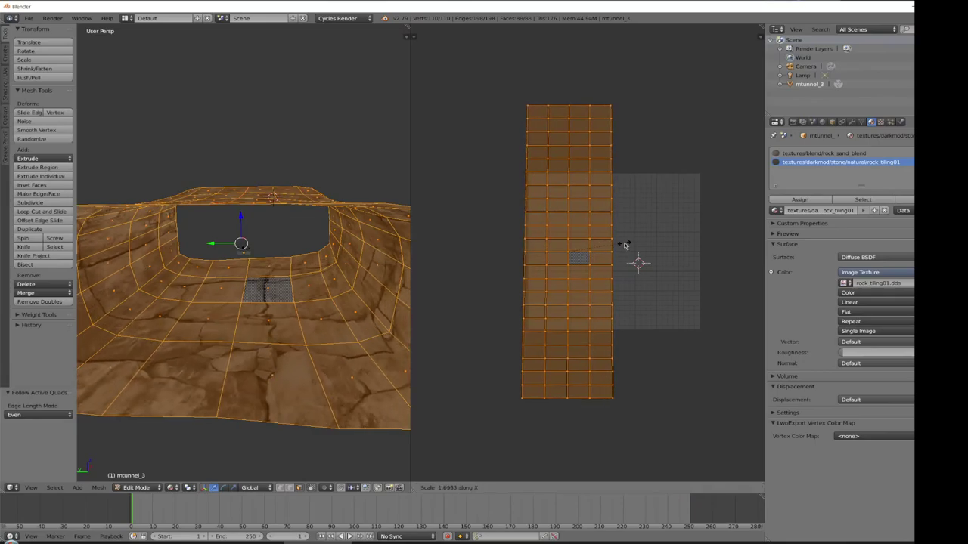
click(673, 252)
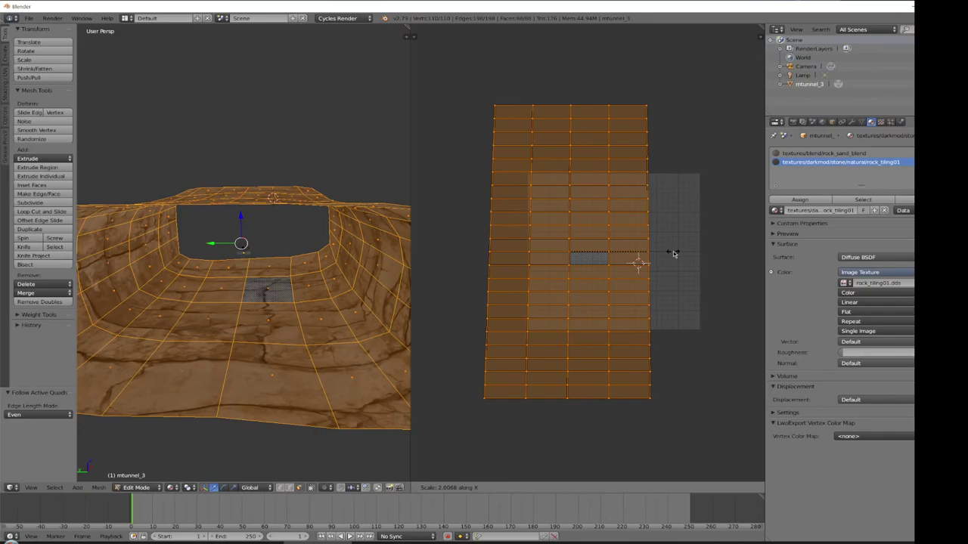
key(g)
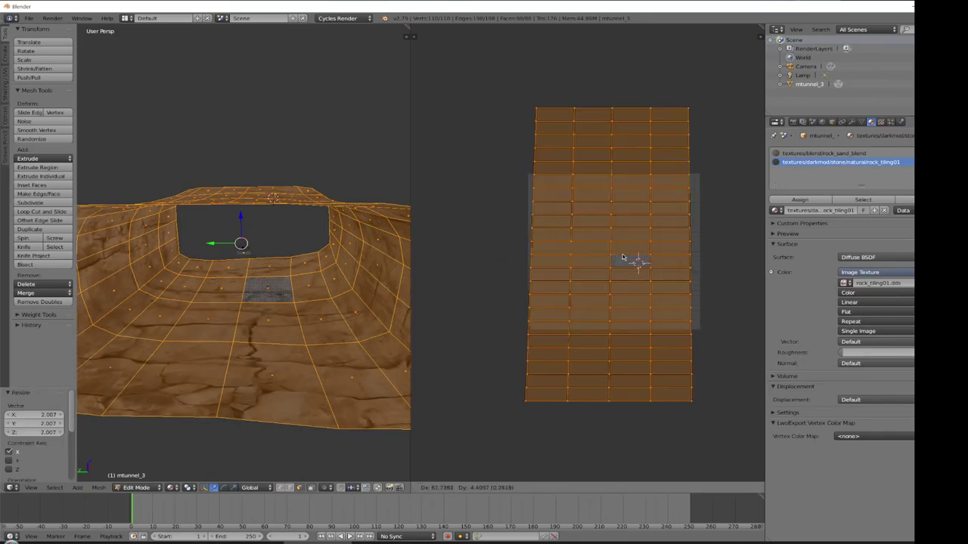
click(624, 250)
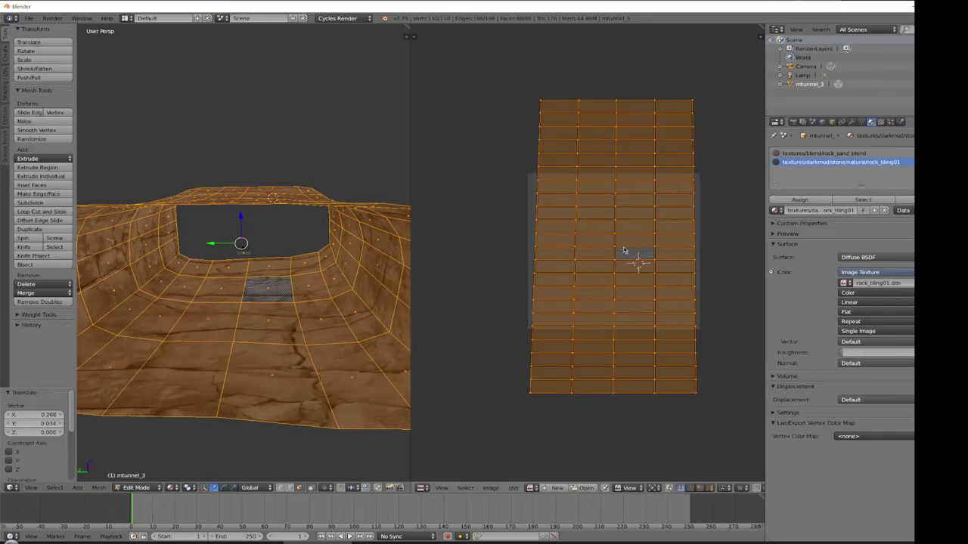
- Try stretching the UV layout along Y by about 1.28, and undo that scaling
key(s)
key(y)
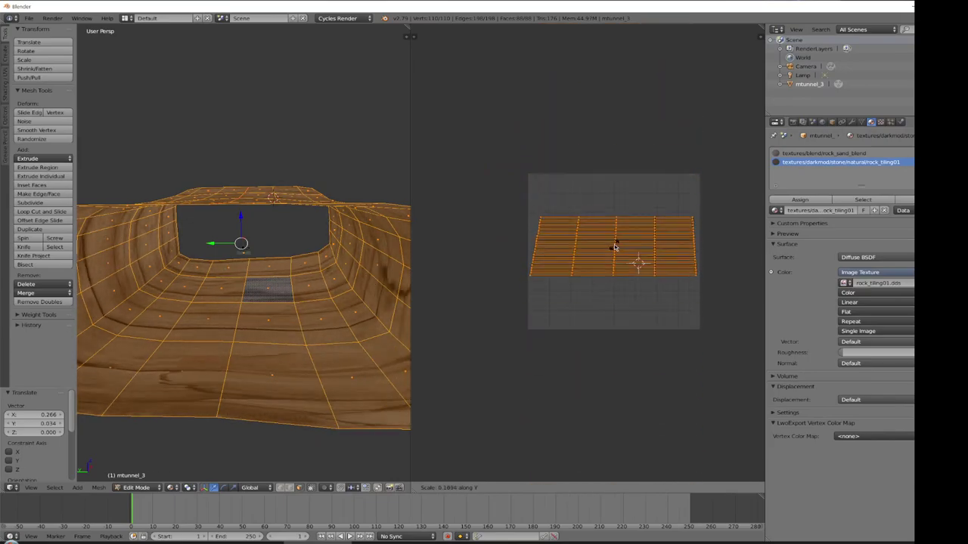
click(614, 237)
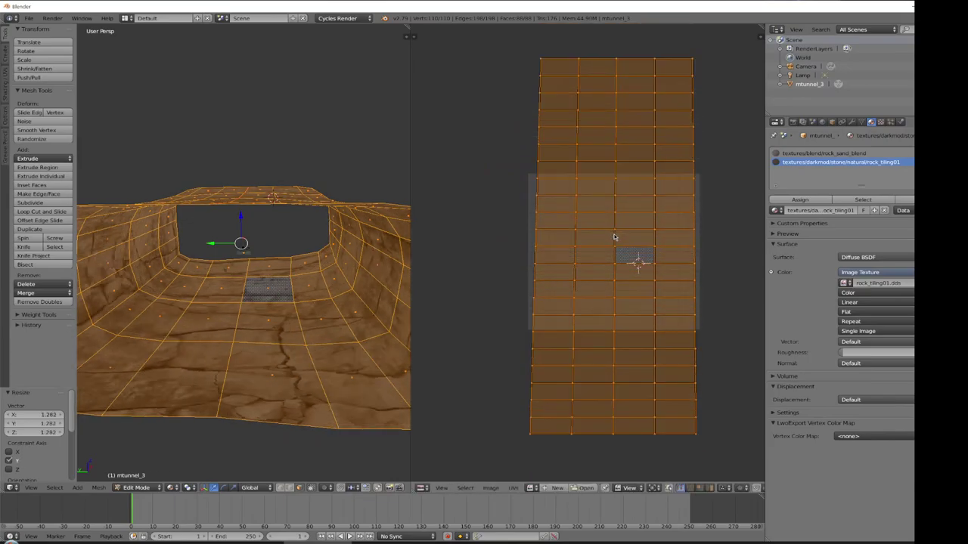
key(ctrl+z)
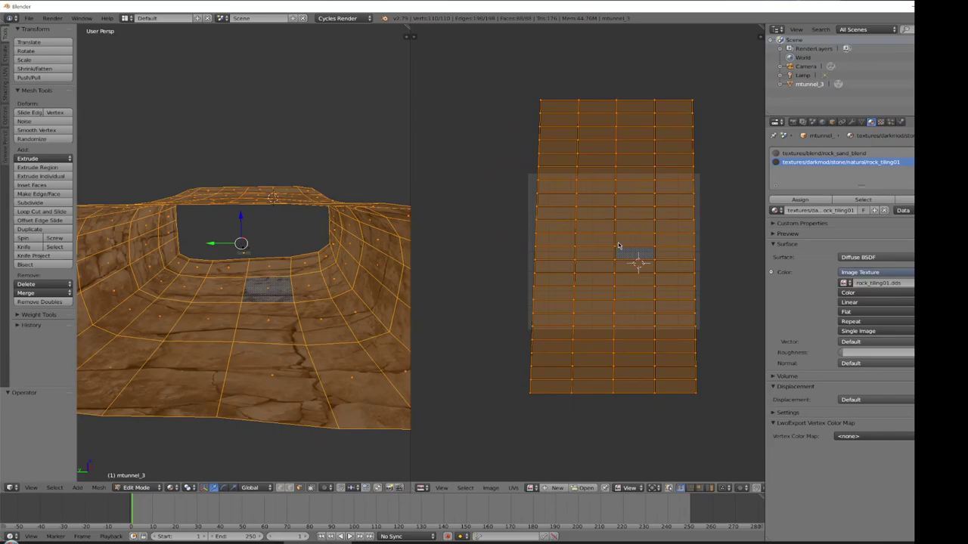
- Shrink the UV layout along Y by about 0.55 and again by about 0.93 to fit the UV square's height
key(s)
key(y)
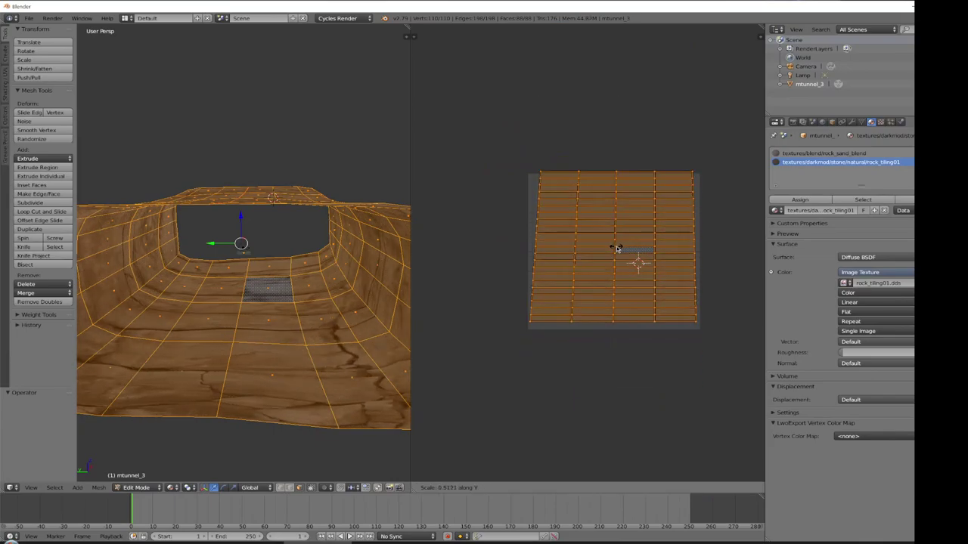
click(616, 249)
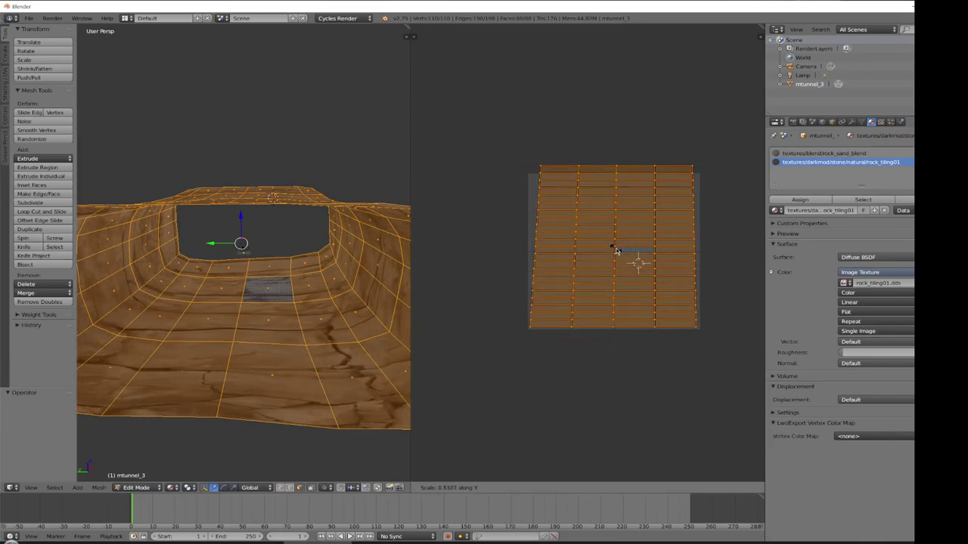
scroll(646, 274, up, 2)
middle_drag(661, 267, 593, 254)
key(s)
key(y)
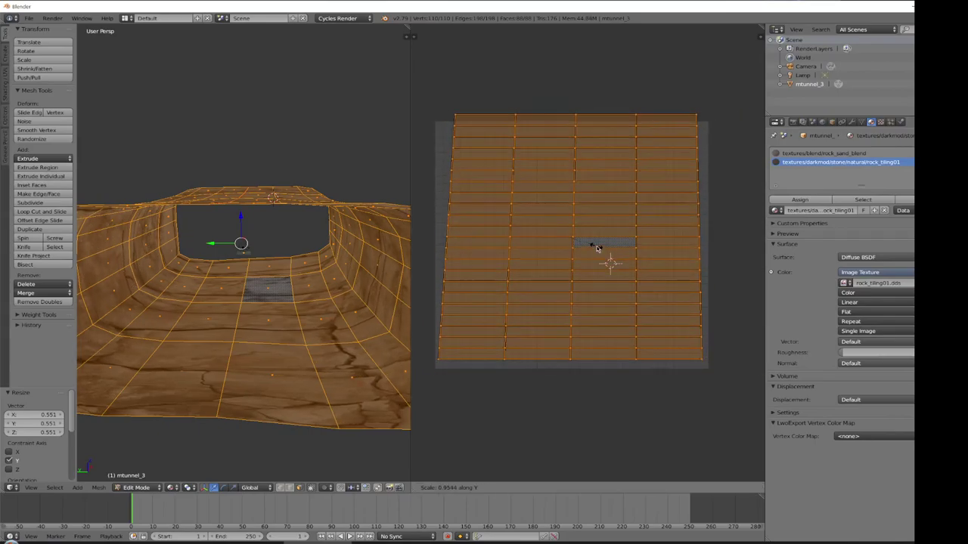
click(598, 243)
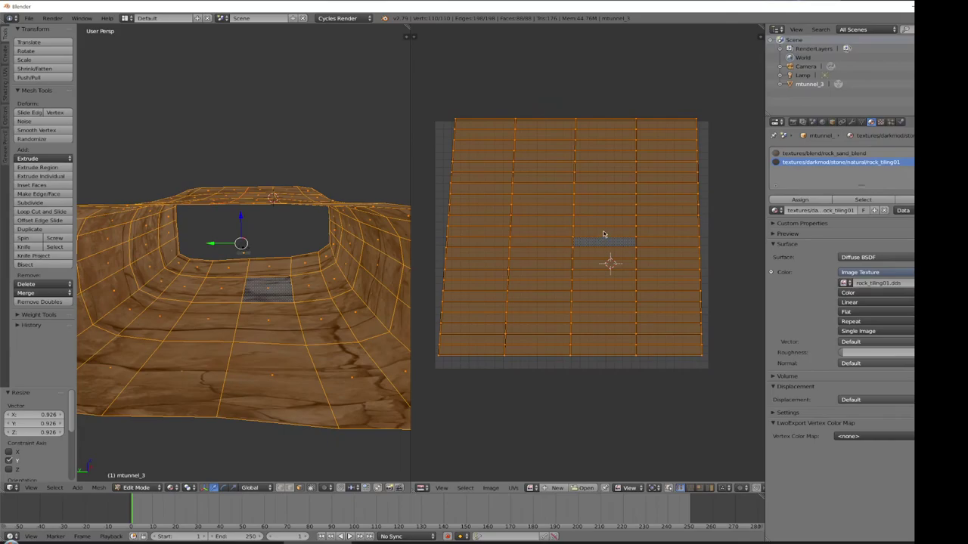
- Move the UV layout down by about 0.031 to center it and scale it uniformly by about 1.025 to fill the UV square
key(g)
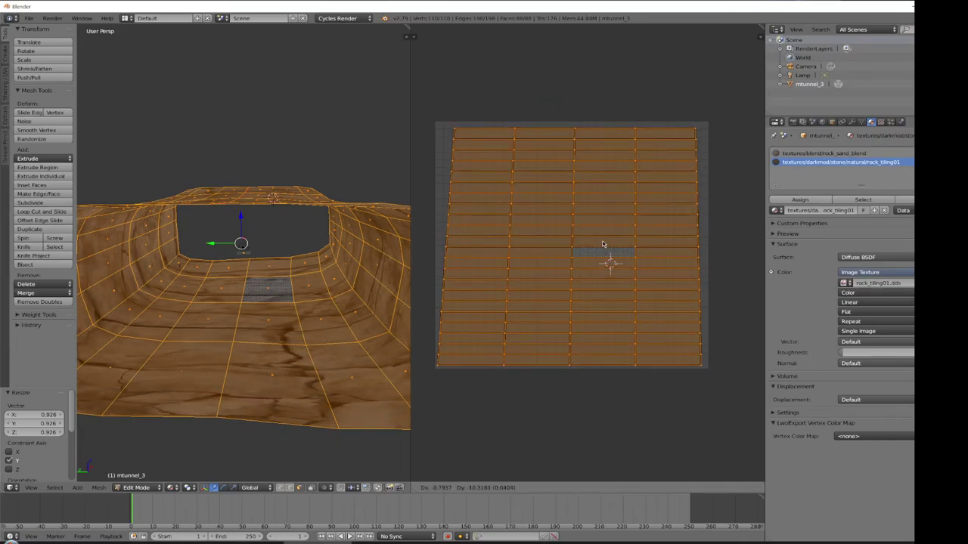
click(602, 242)
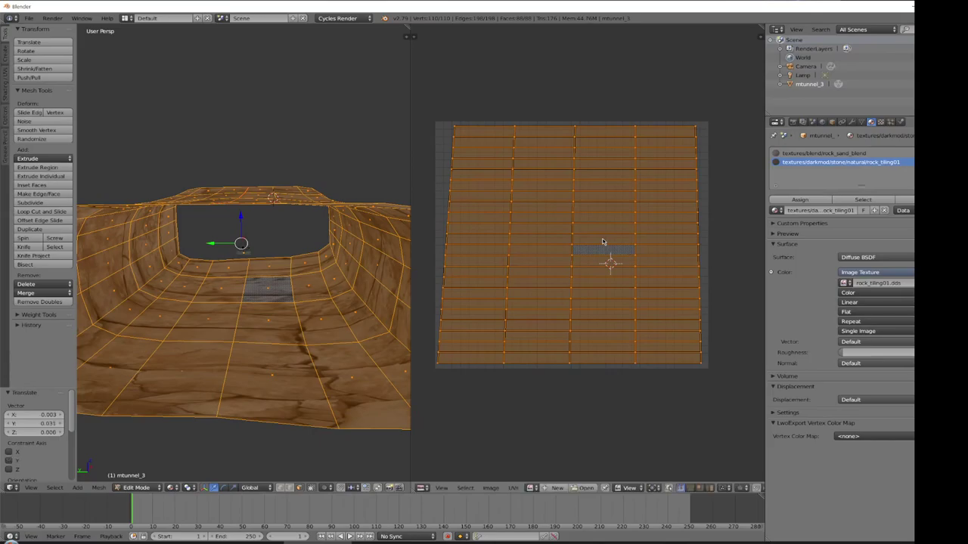
key(s)
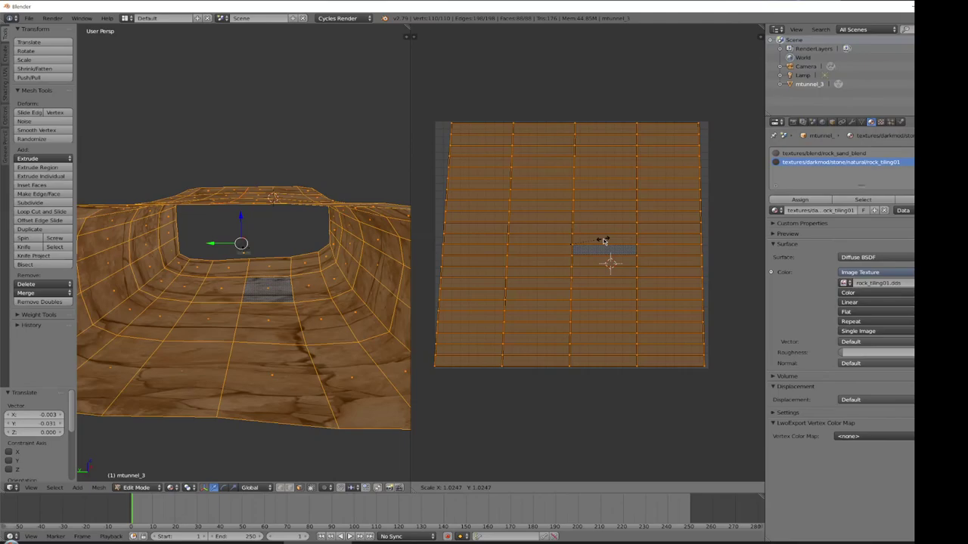
click(603, 240)
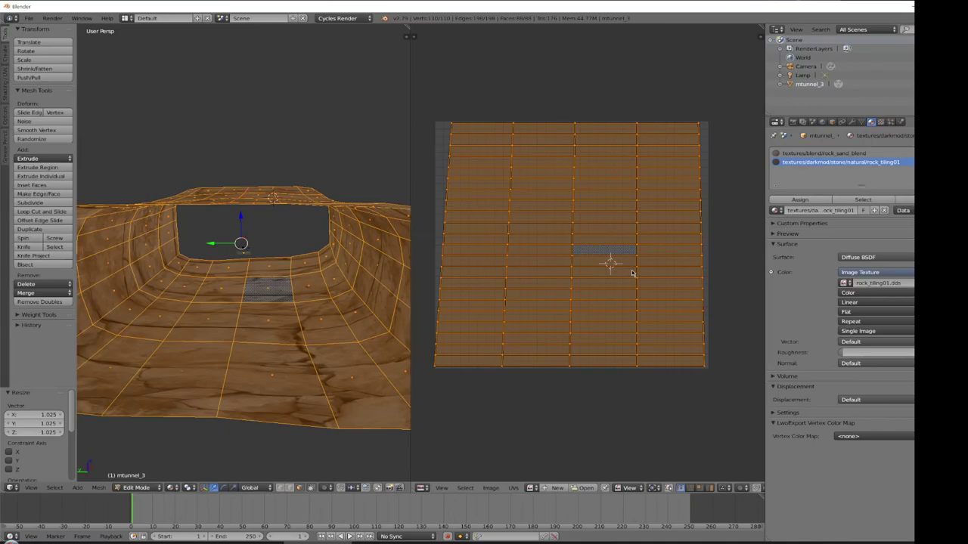
- Straighten the left edge of the active UV quad by scaling its two corner vertices to 0 along X
scroll(627, 270, up, 4)
scroll(631, 271, down, 3)
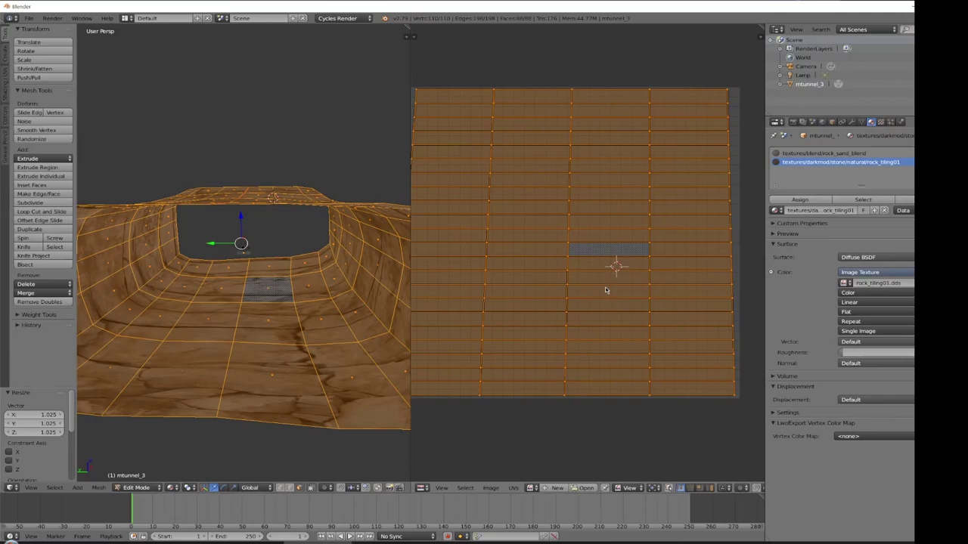
scroll(583, 283, up, 3)
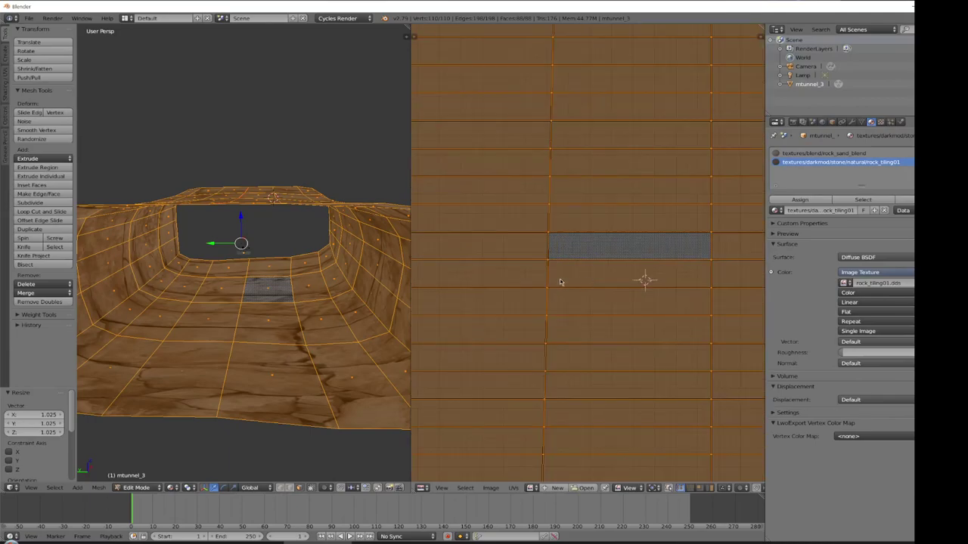
key(a)
right_click(549, 262)
shift+right_click(548, 233)
text(sx)
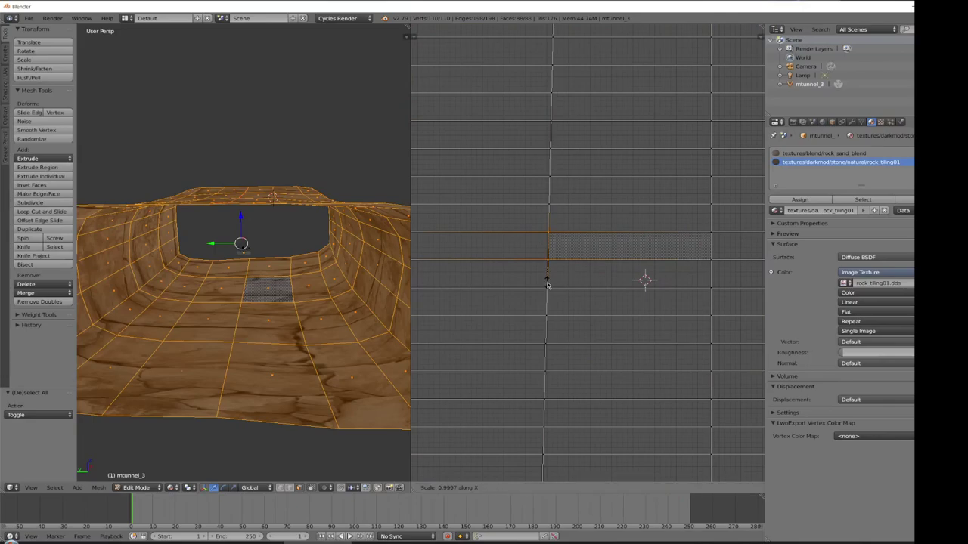
text(0)
key(Return)
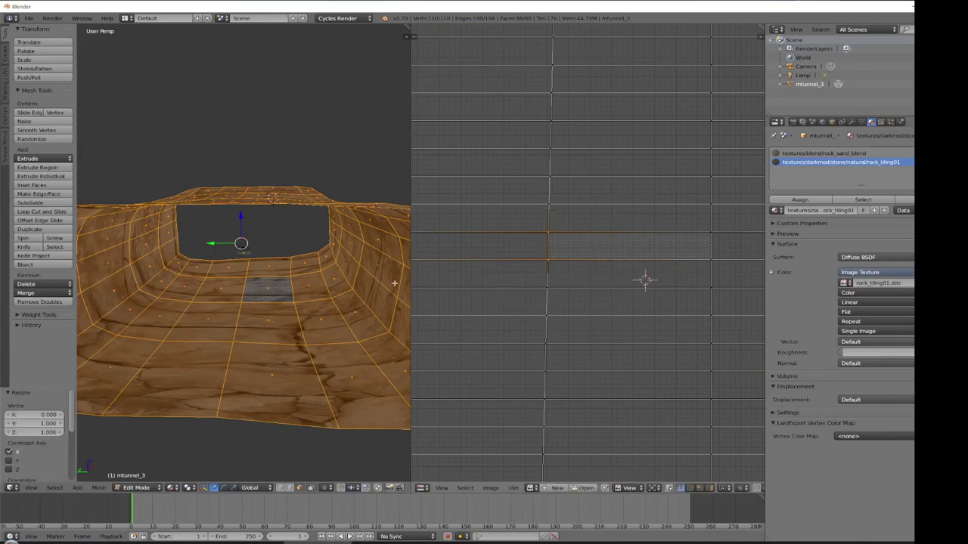
- Reapply Follow Active Quads with Even edge length mode so the whole UV layout follows the straightened quad
click(136, 487)
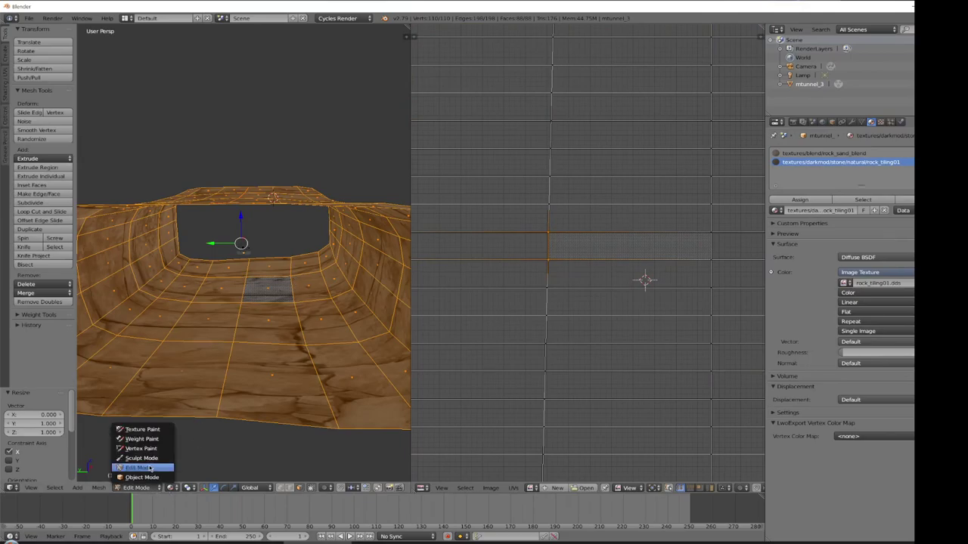
click(99, 487)
mouse_move(124, 417)
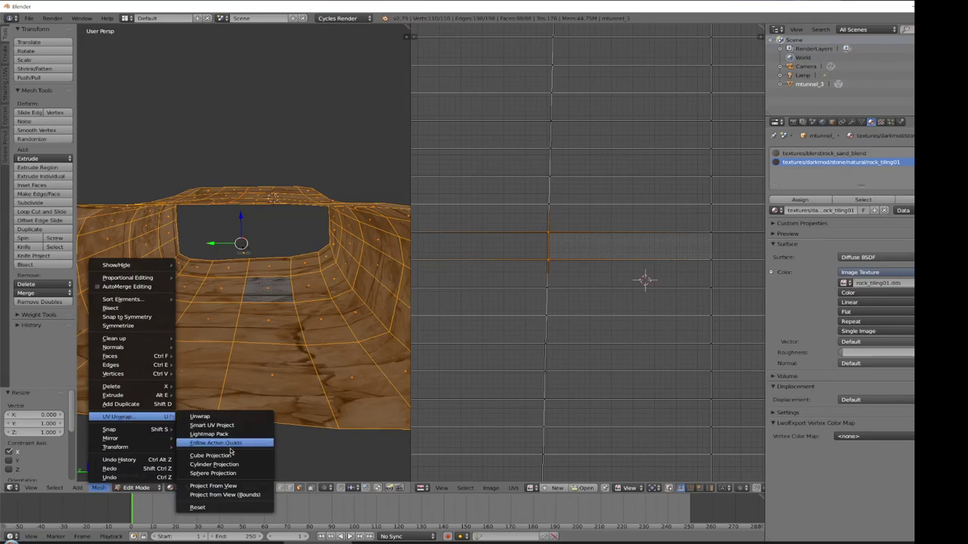
click(227, 443)
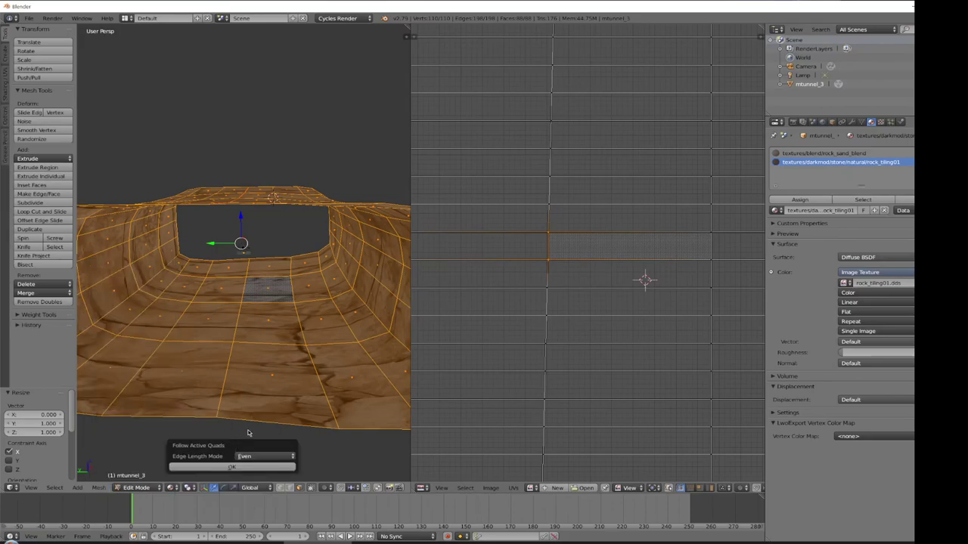
click(247, 468)
scroll(605, 328, down, 5)
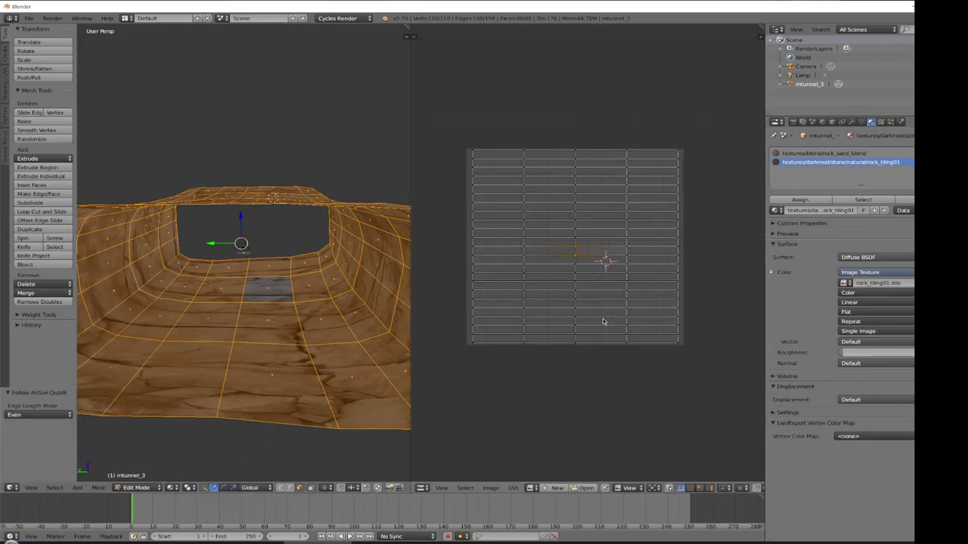
scroll(603, 322, up, 3)
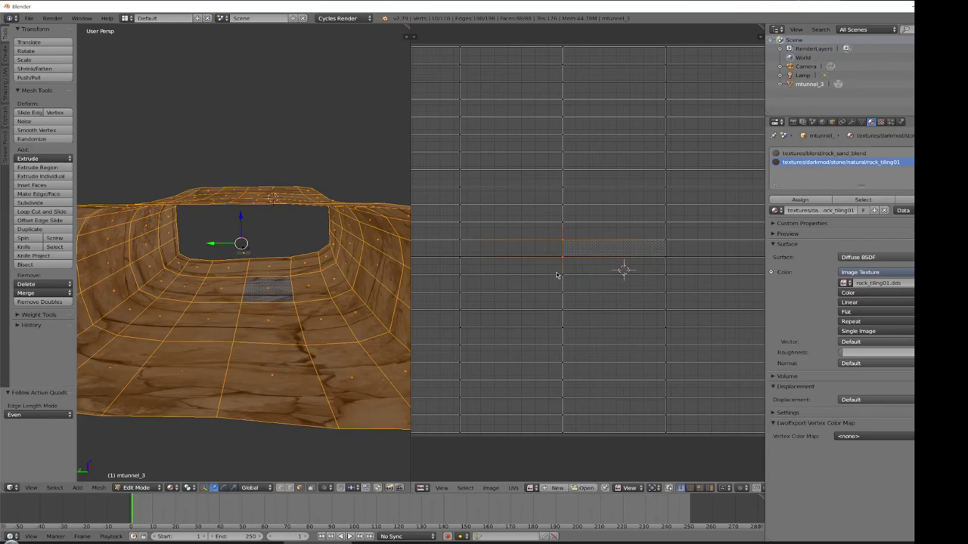
- Stretch the whole UV layout by about 1.005 along Y and about 1.044 along X to fill the UV square
scroll(644, 276, down, 2)
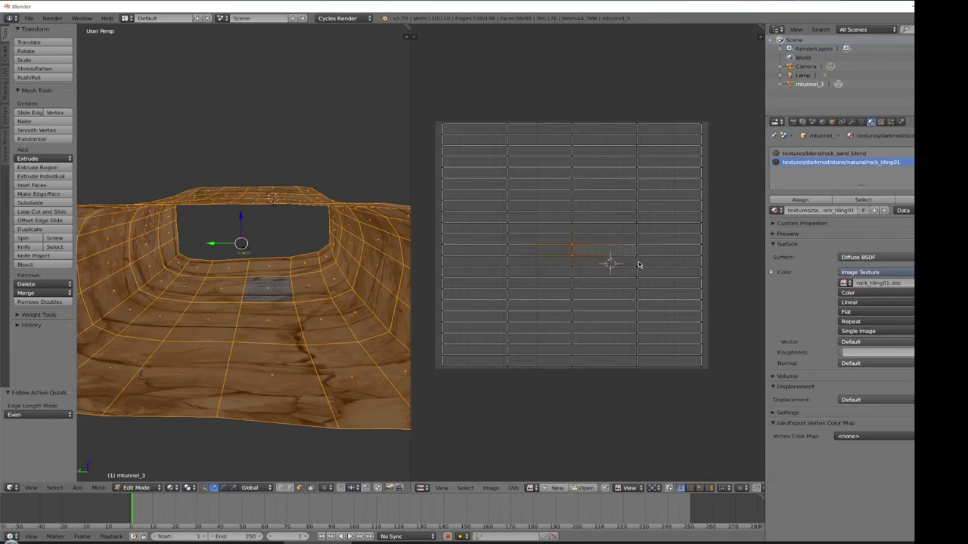
key(a)
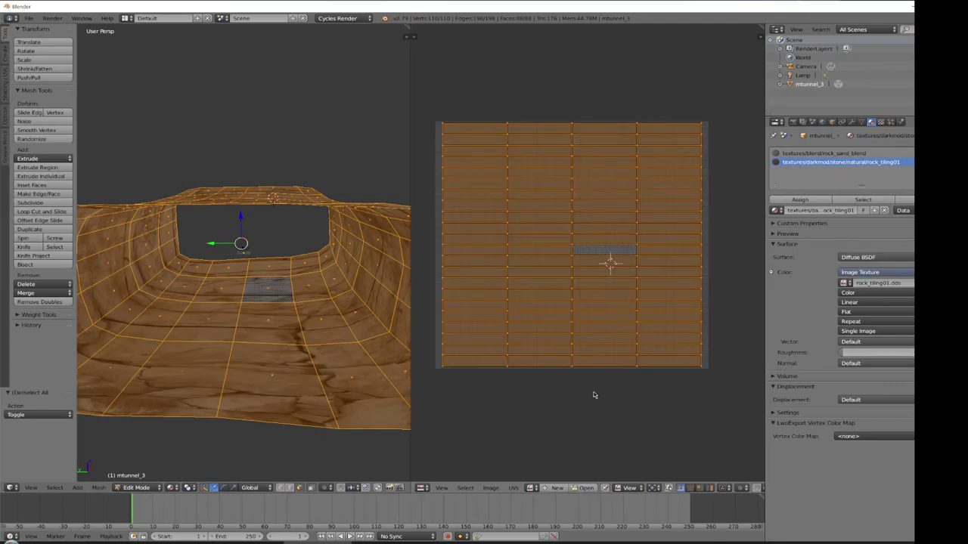
key(s)
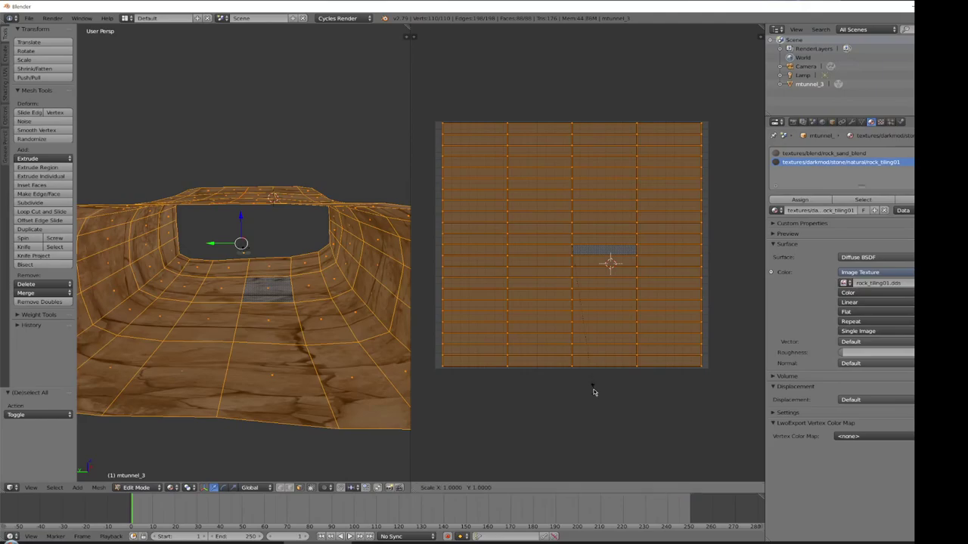
key(y)
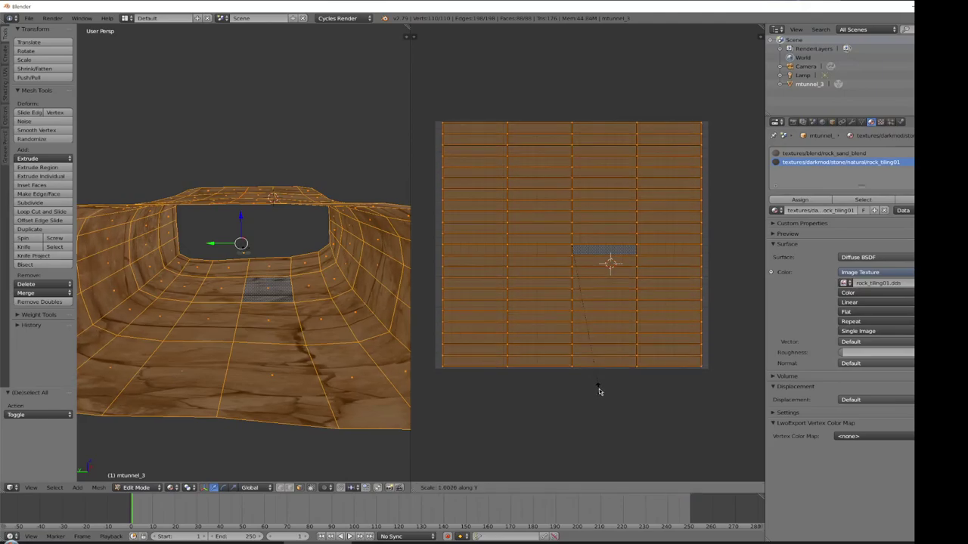
click(598, 390)
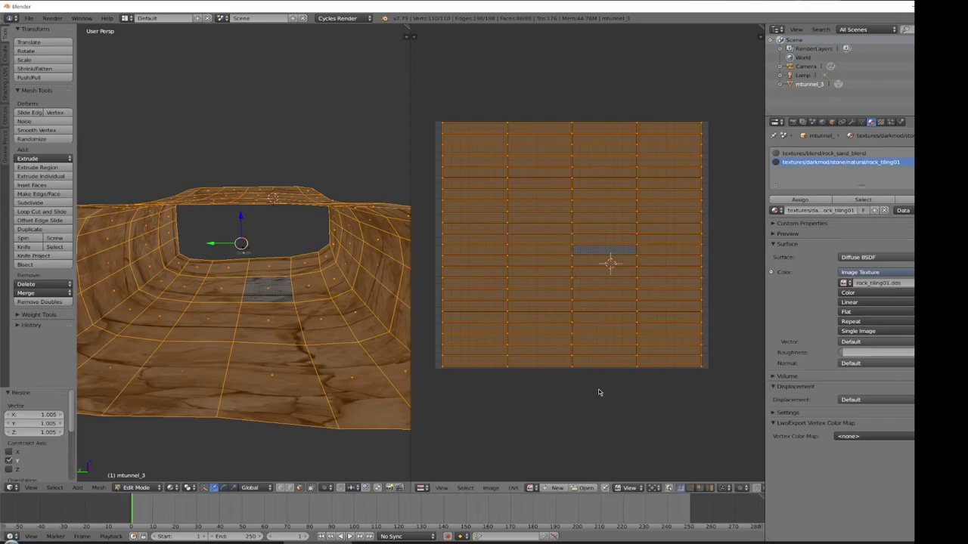
key(s)
key(x)
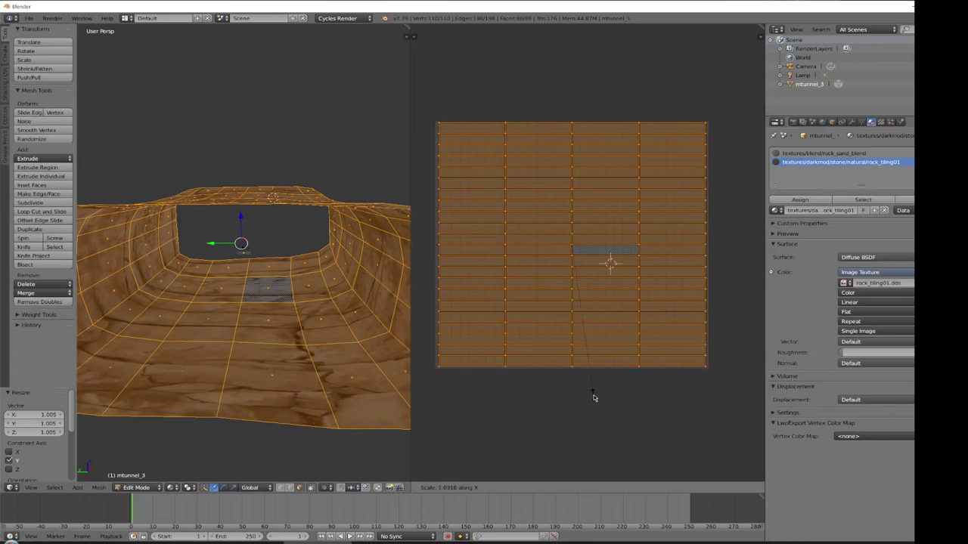
click(593, 396)
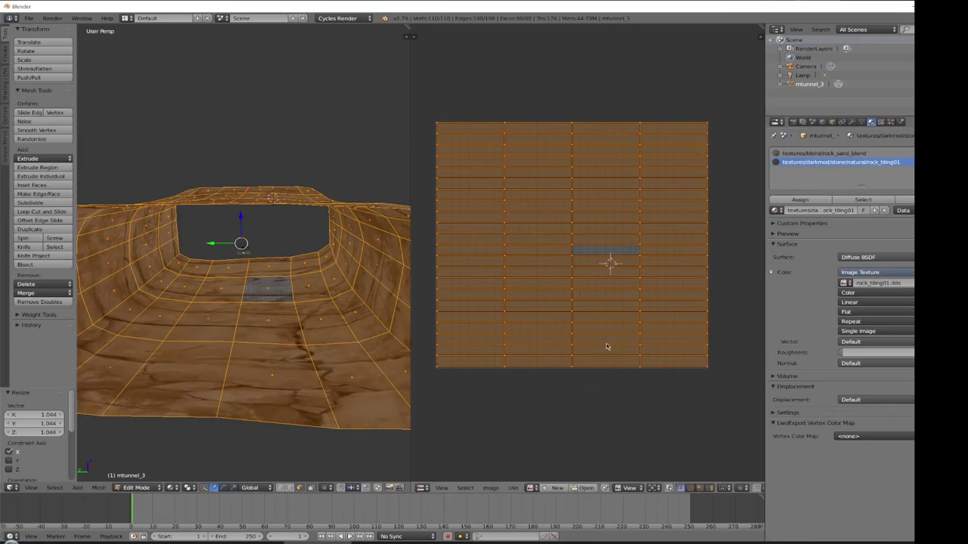
- Pack the UV islands with rotation enabled and a 0.001 margin
key(ctrl+p)
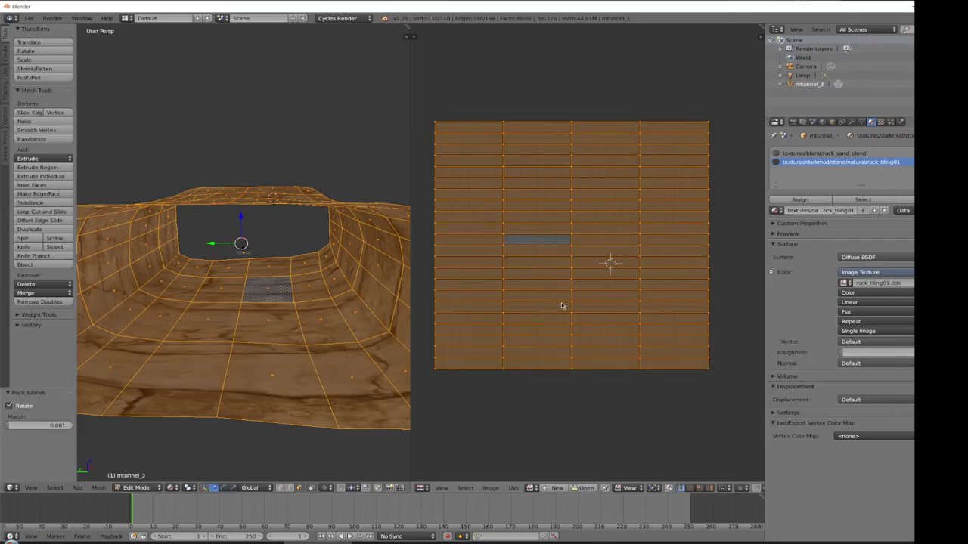
right_click(671, 403)
key(g)
right_click(655, 397)
- Move the whole UV layout up by about 0.001 toward the upper edge of the UV square
middle_drag(741, 377, 739, 377)
scroll(740, 376, up, 8)
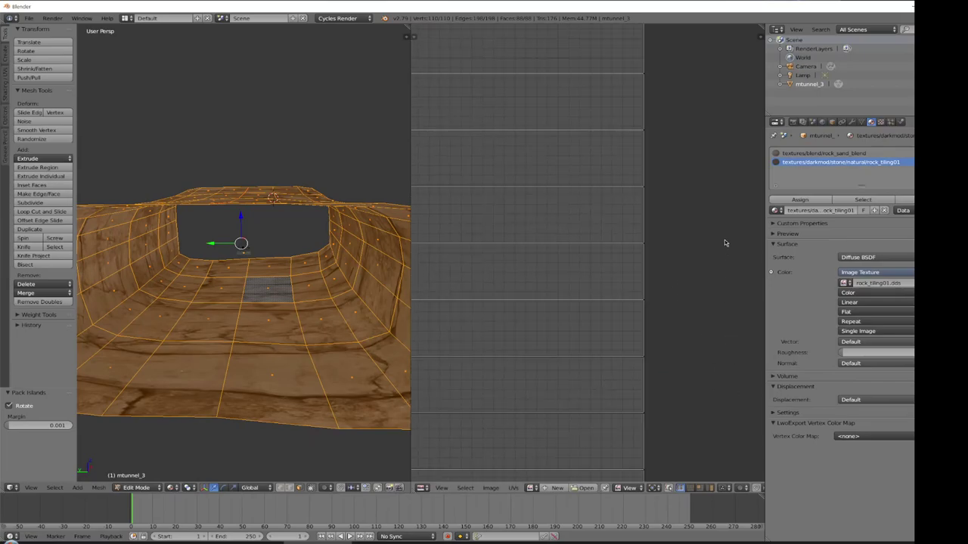
click(690, 328)
middle_drag(688, 257, 676, 335)
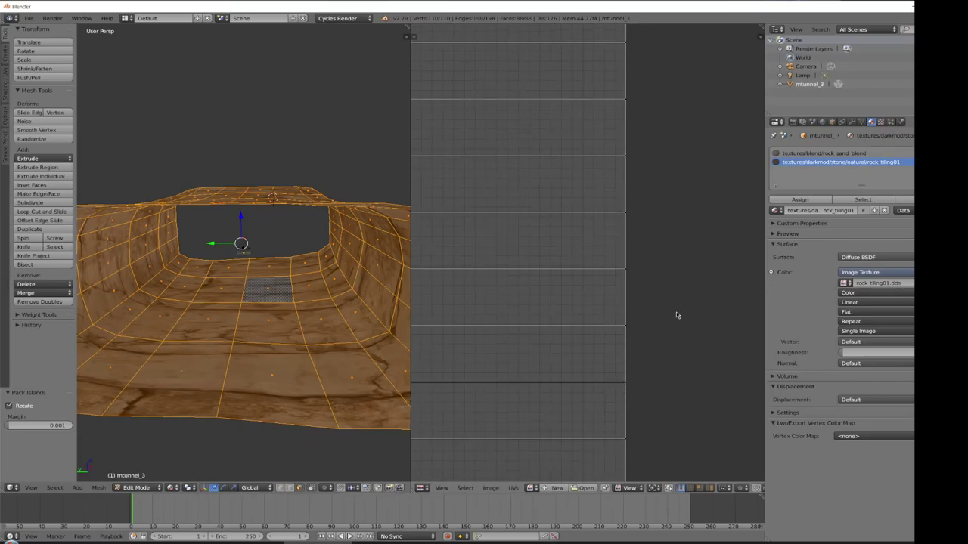
middle_drag(680, 227, 685, 397)
click(700, 193)
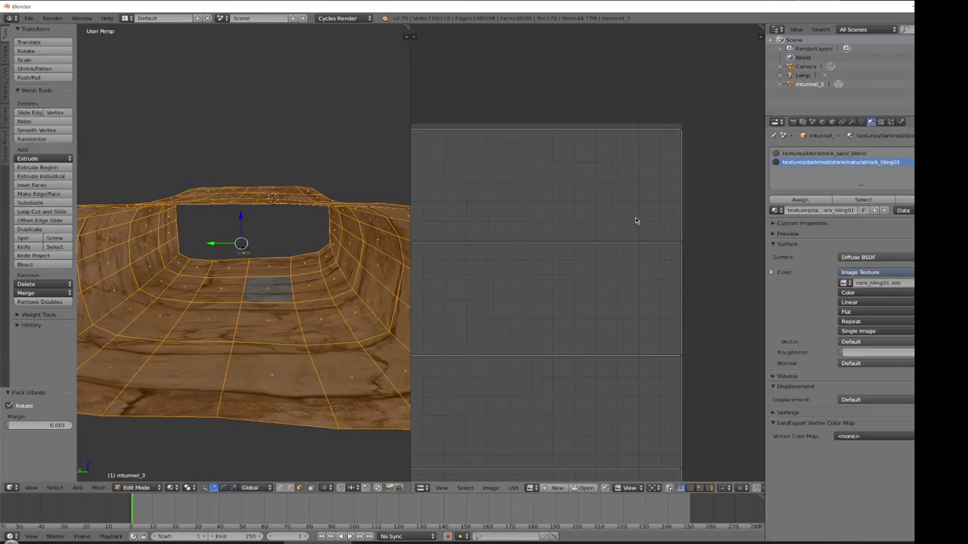
key(g)
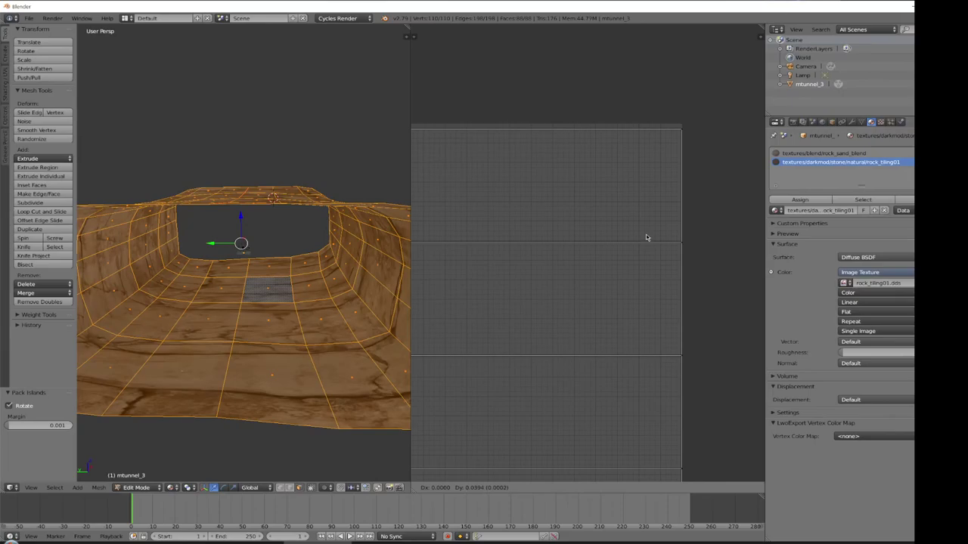
click(665, 231)
key(a)
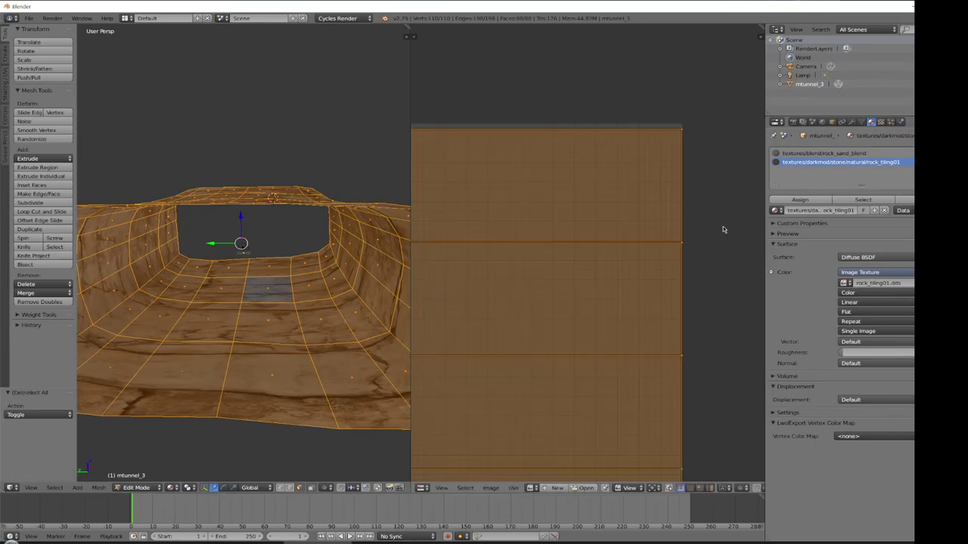
key(g)
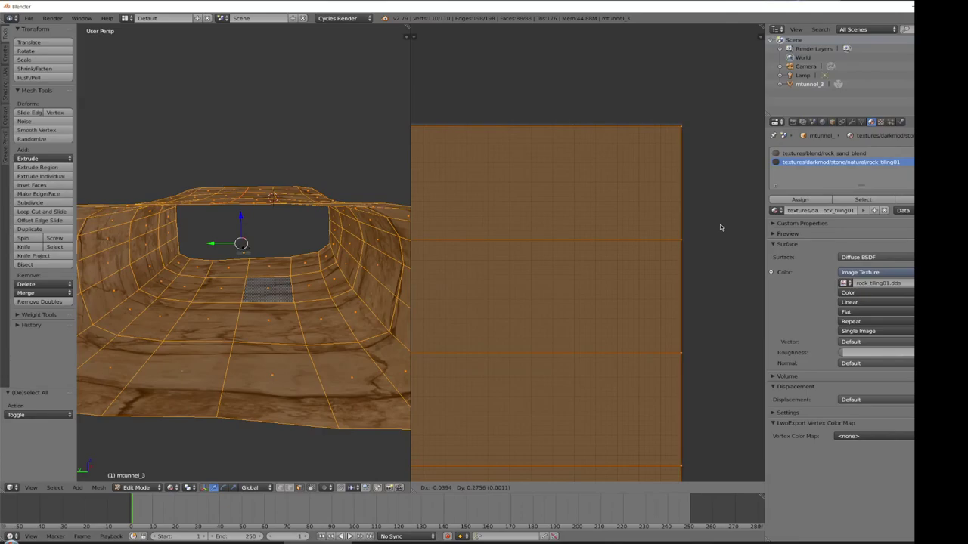
click(721, 227)
- Stretch the UV layout by about 1.0017 along Y and pack the islands again
key(s)
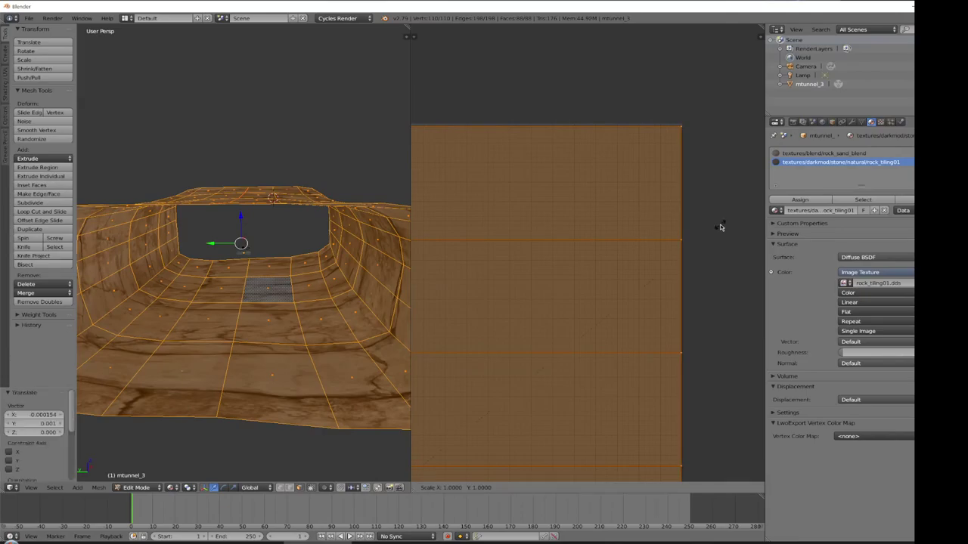
key(y)
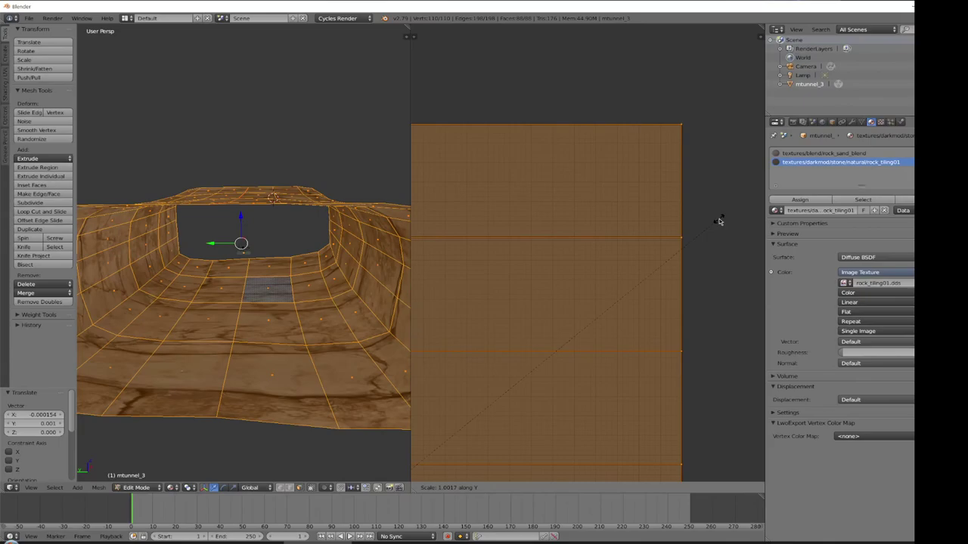
click(719, 222)
key(ctrl+p)
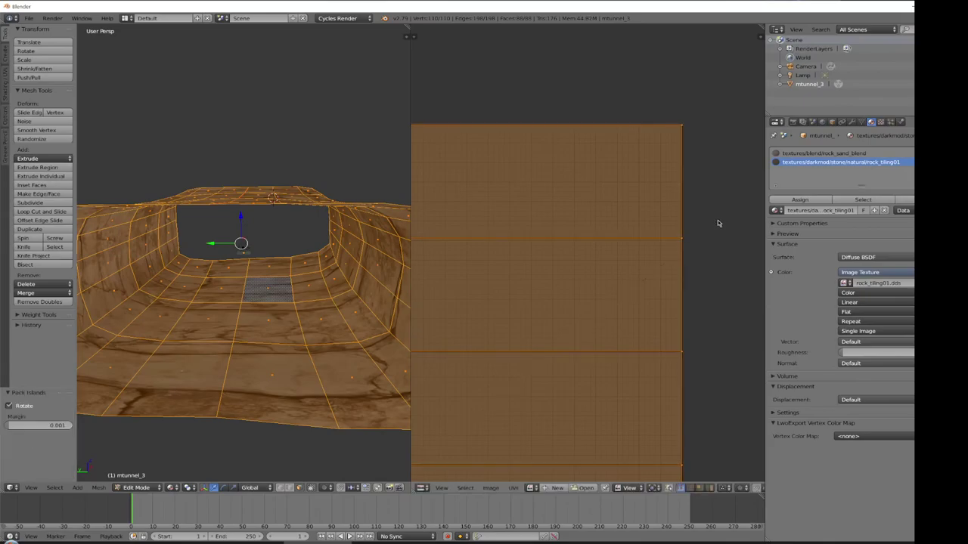
scroll(717, 220, down, 6)
scroll(711, 291, down, 7)
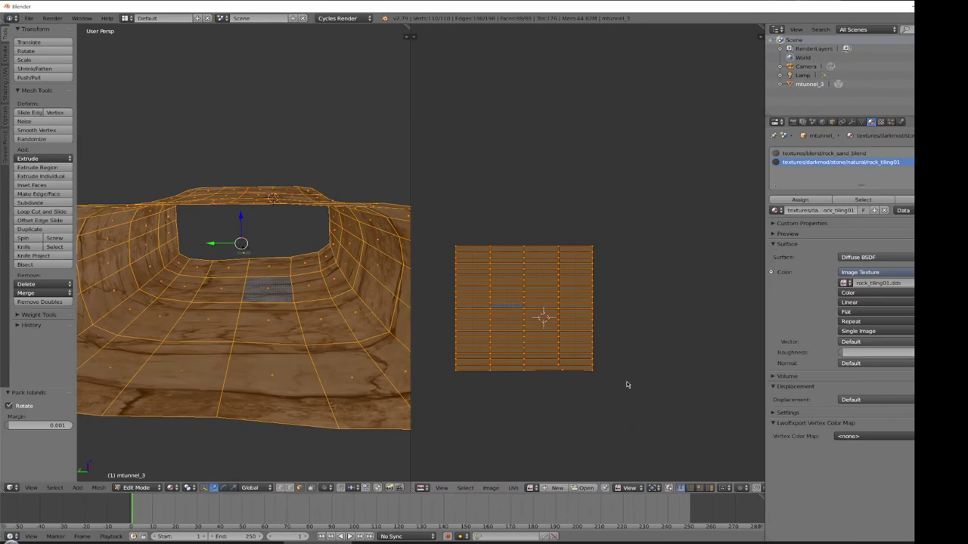
- Check the UV layout's lower right corner and undo the latest vertex nudge, layout shift, Y stretch and packing
click(627, 369)
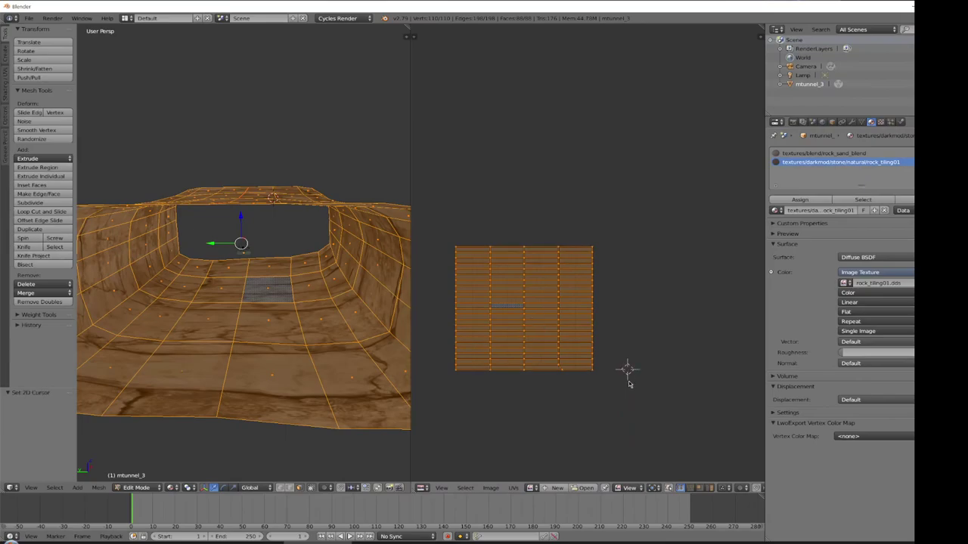
right_click(620, 405)
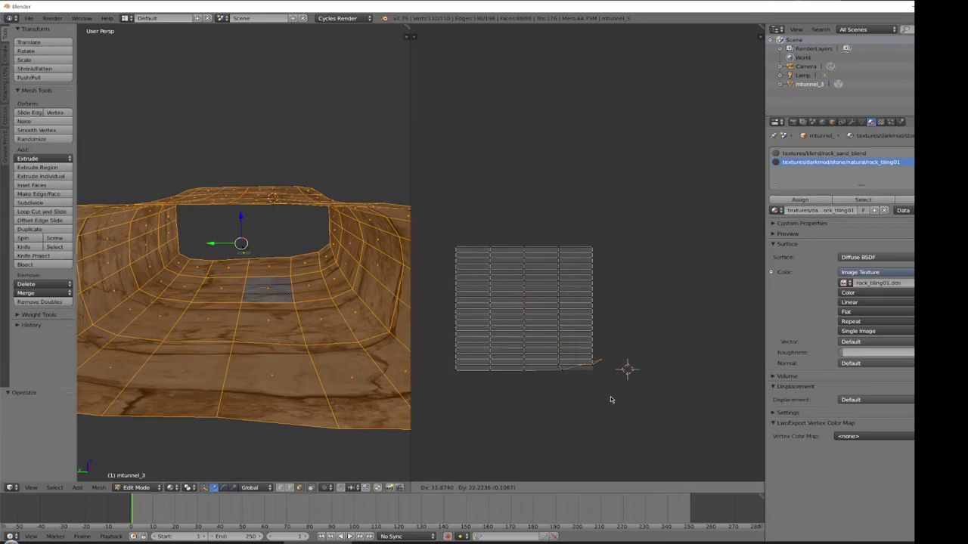
middle_drag(601, 406, 630, 324)
scroll(631, 324, up, 5)
middle_drag(667, 395, 555, 310)
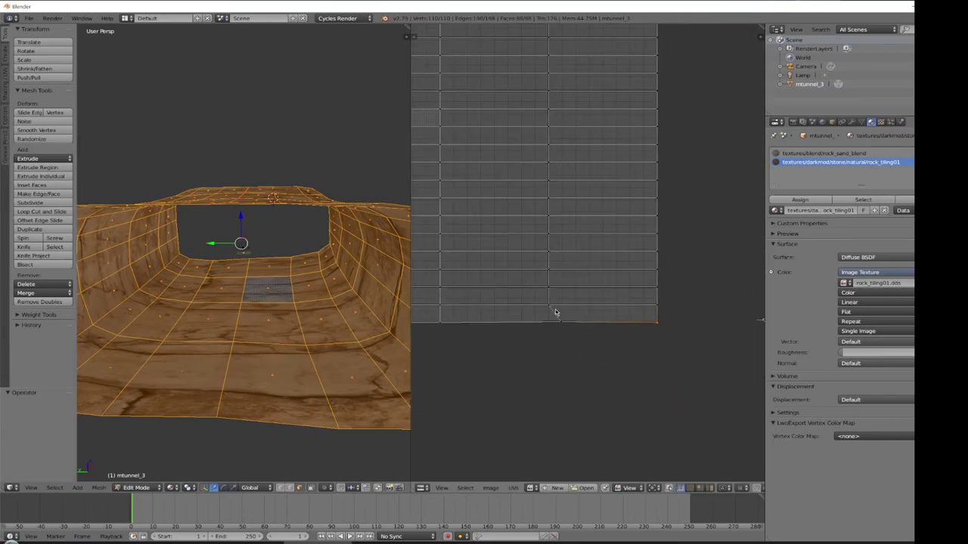
scroll(576, 323, up, 1)
key(ctrl+z)
key(ctrl+z)
key(ctrl+z)
key(ctrl+z)
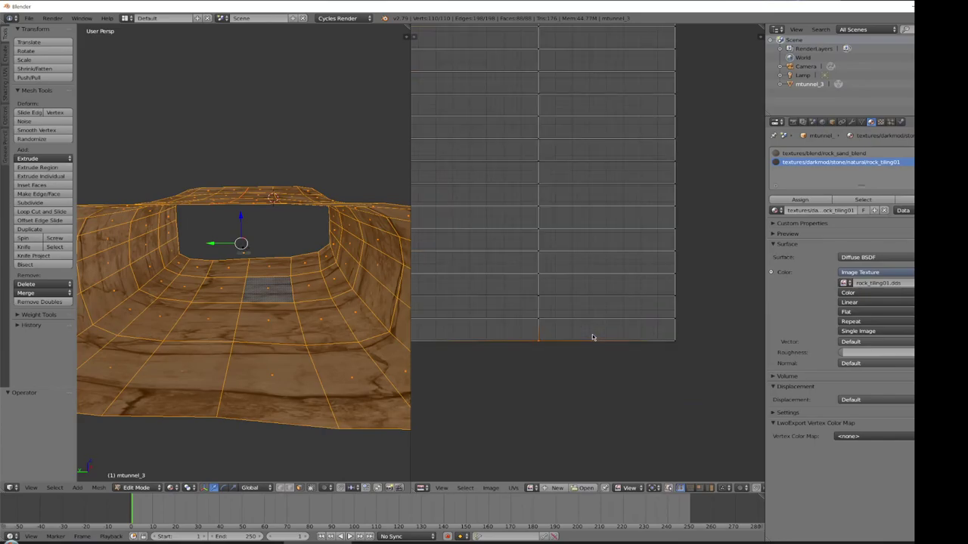
- Select the whole UV layout and move it up by about 0.001 to close the gap at the UV square's upper edge
key(a)
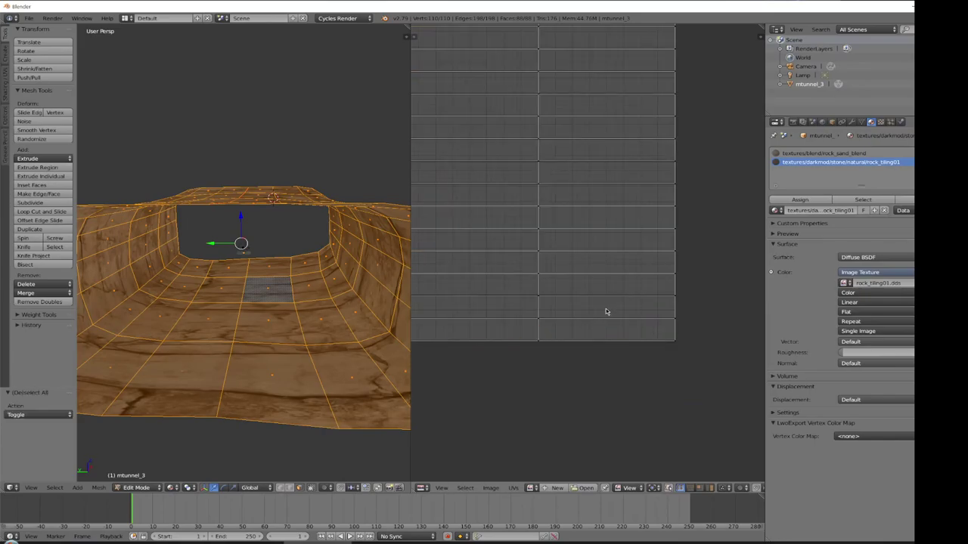
scroll(609, 307, down, 4)
key(a)
middle_drag(685, 136, 646, 255)
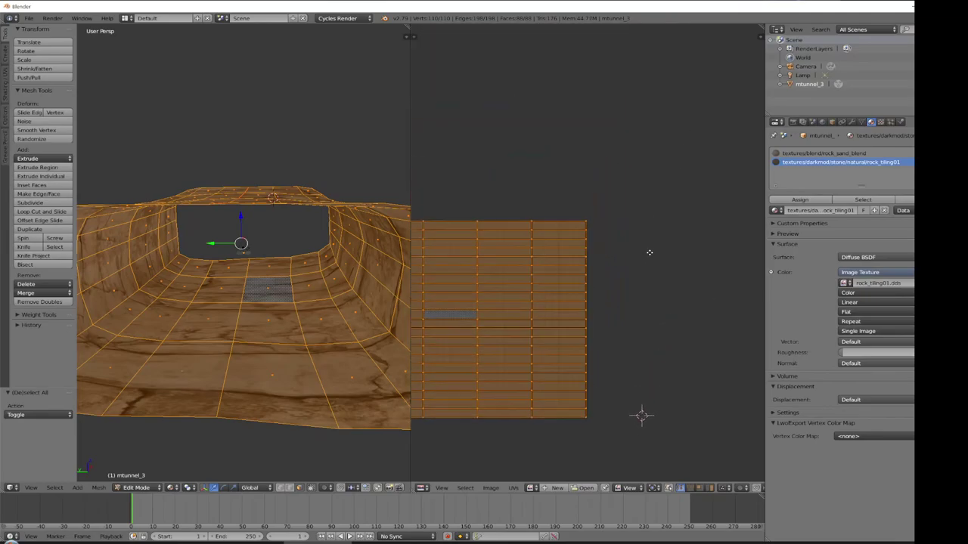
scroll(653, 246, up, 8)
middle_drag(668, 148, 661, 317)
scroll(658, 303, up, 7)
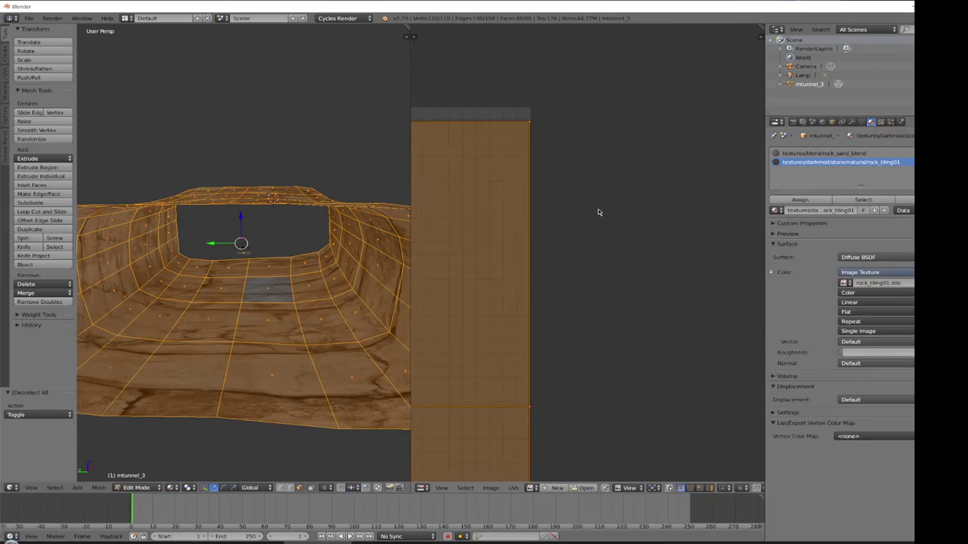
key(g)
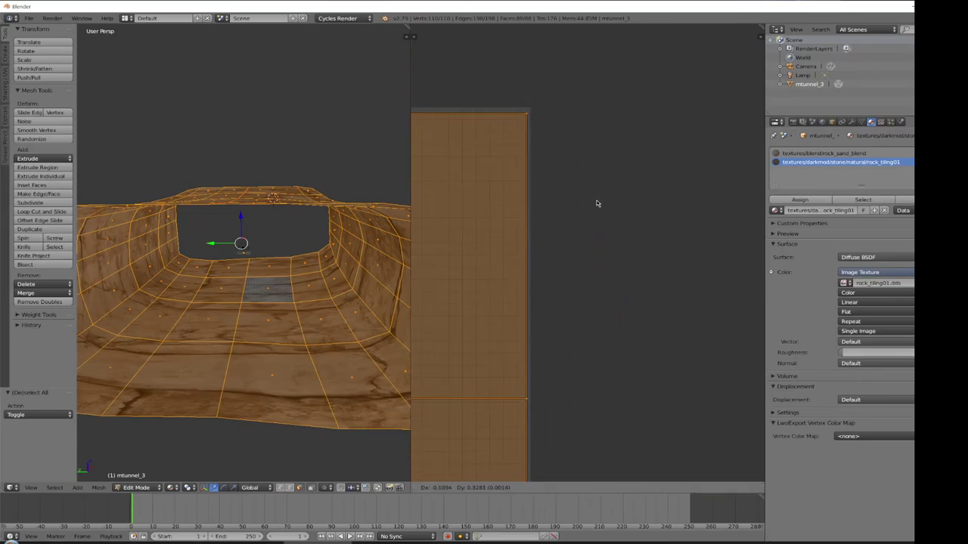
click(599, 201)
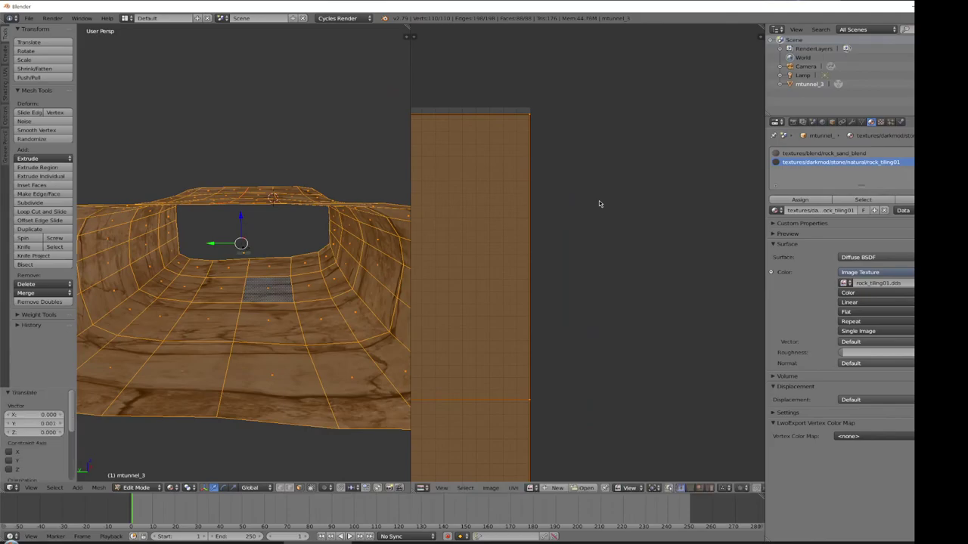
- Stretch the UV layout along Y by about 1.002 to reach the UV square's upper edge, and repack the islands
key(s)
key(y)
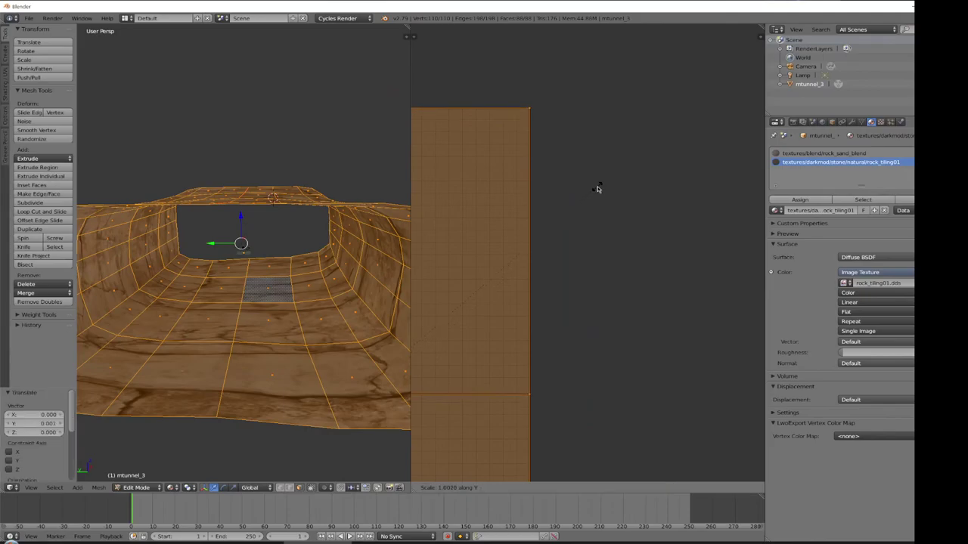
click(597, 189)
key(ctrl+p)
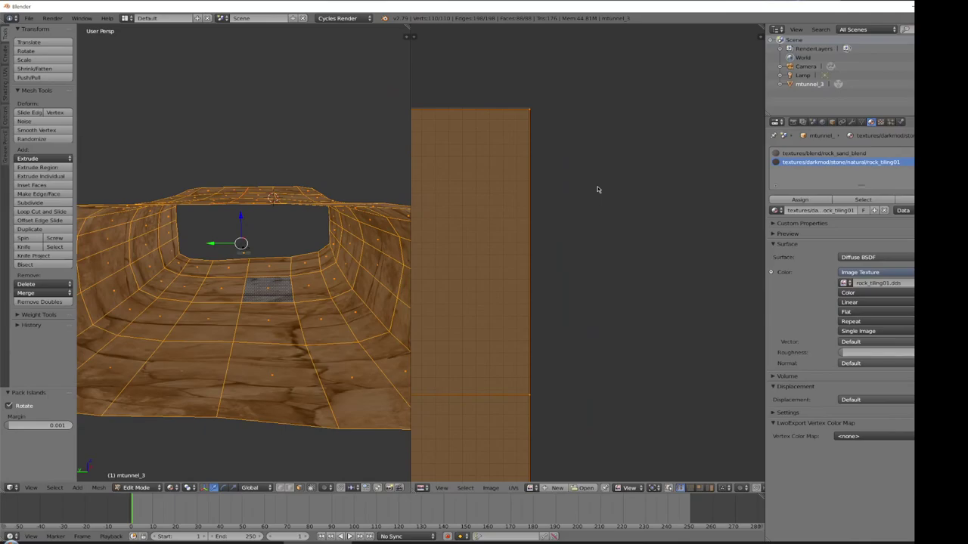
- Examine the lower edge of the packed UV layout and the rock texture on the tunnel's ceiling and walls
scroll(613, 265, down, 5)
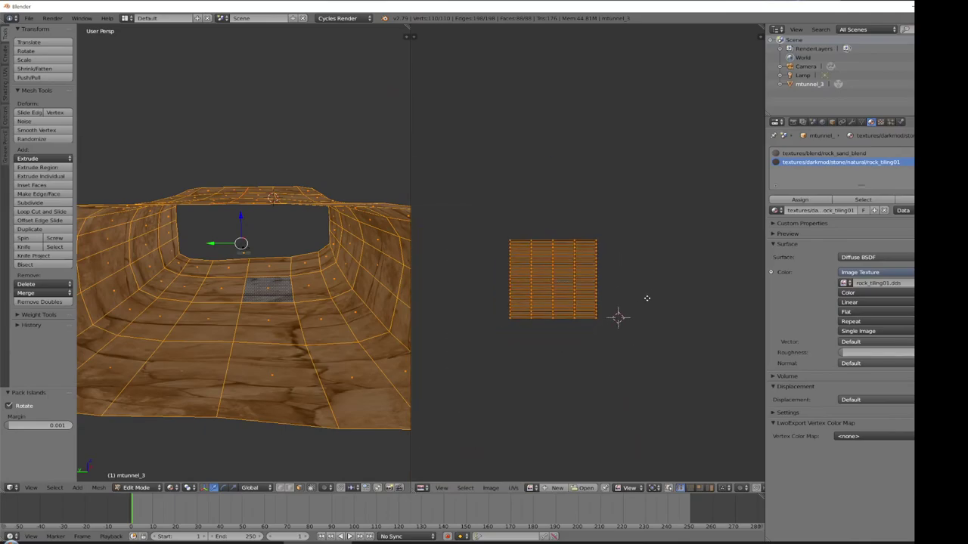
middle_drag(644, 300, 711, 258)
key(a)
scroll(628, 320, up, 8)
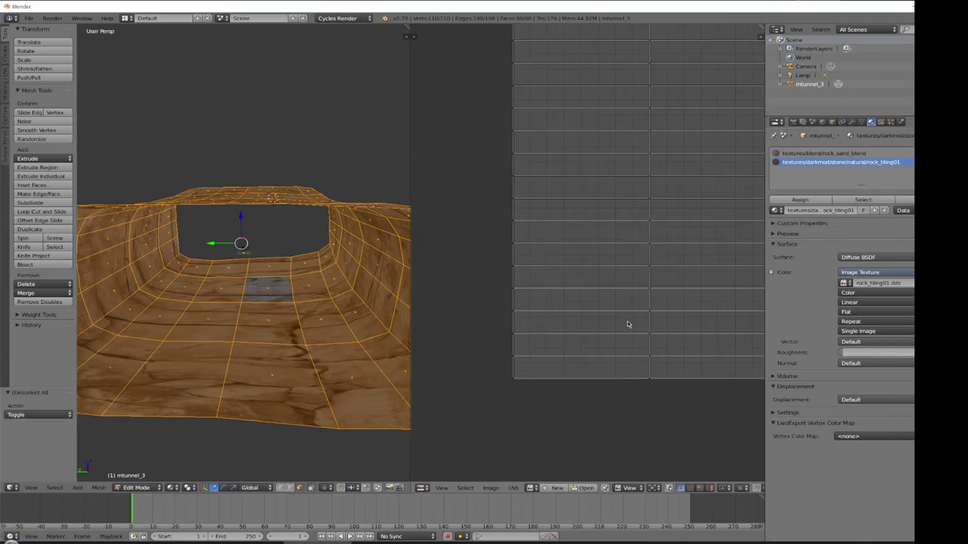
scroll(627, 328, down, 2)
middle_drag(628, 328, 580, 396)
scroll(640, 192, down, 3)
middle_drag(265, 335, 344, 238)
scroll(286, 321, up, 4)
key(a)
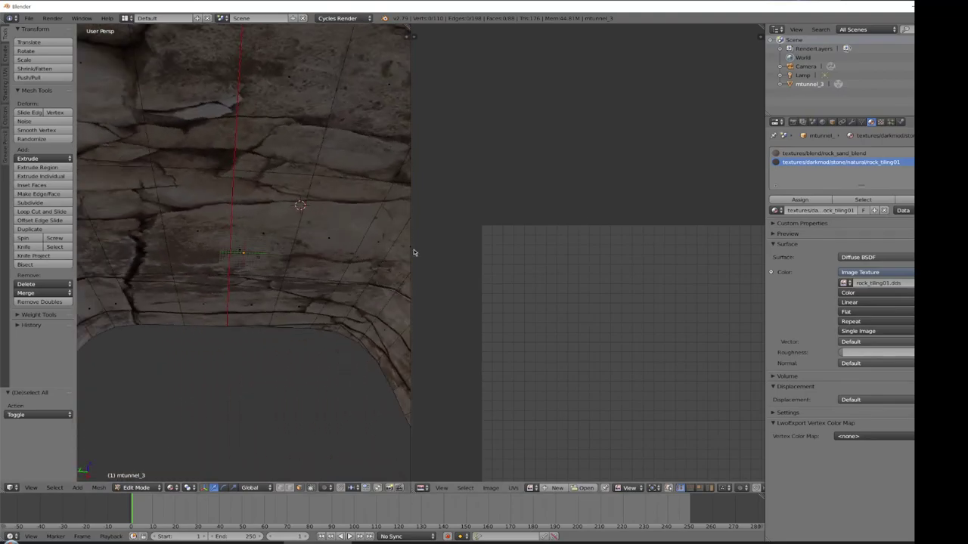
middle_drag(314, 264, 242, 318)
key(a)
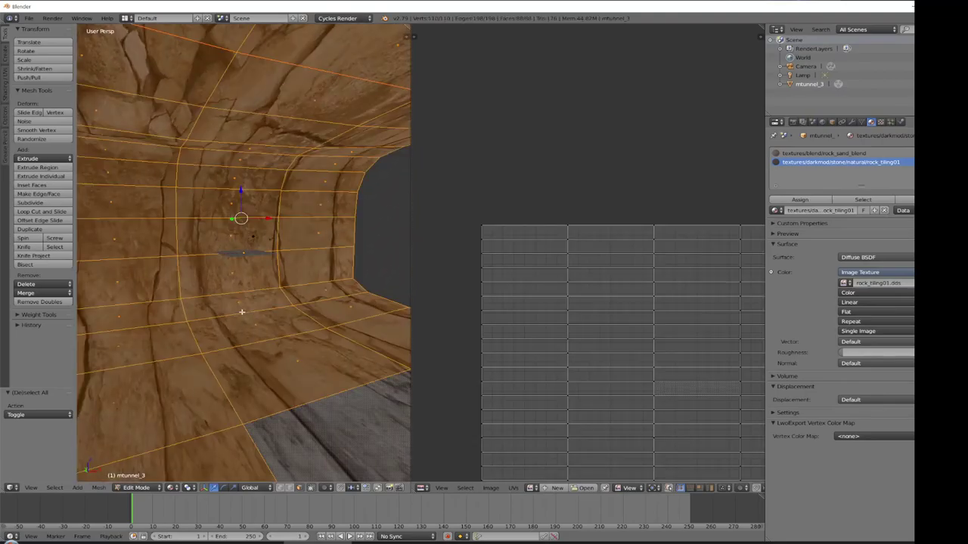
- Select the whole UV layout and scale it up by a factor of 2
scroll(573, 351, down, 4)
click(531, 368)
key(a)
key(s)
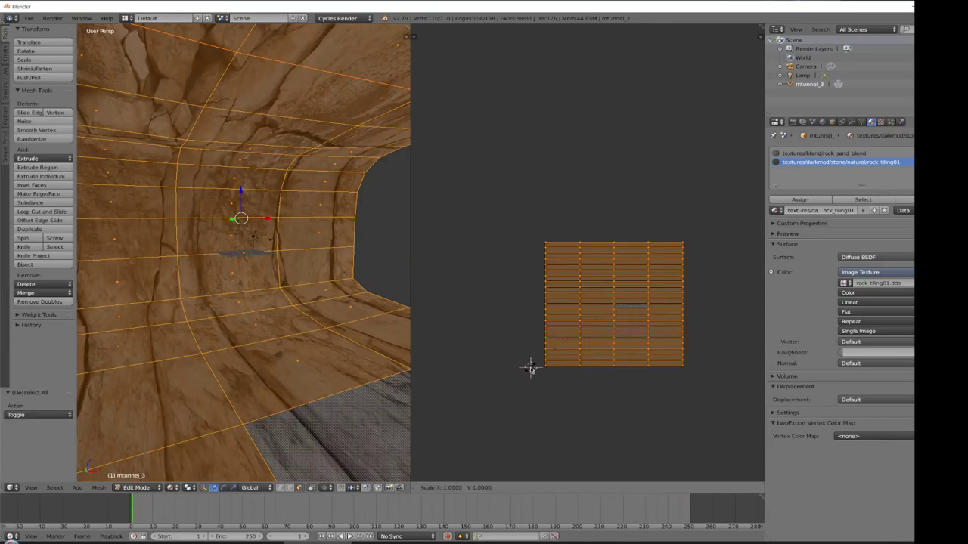
key(2)
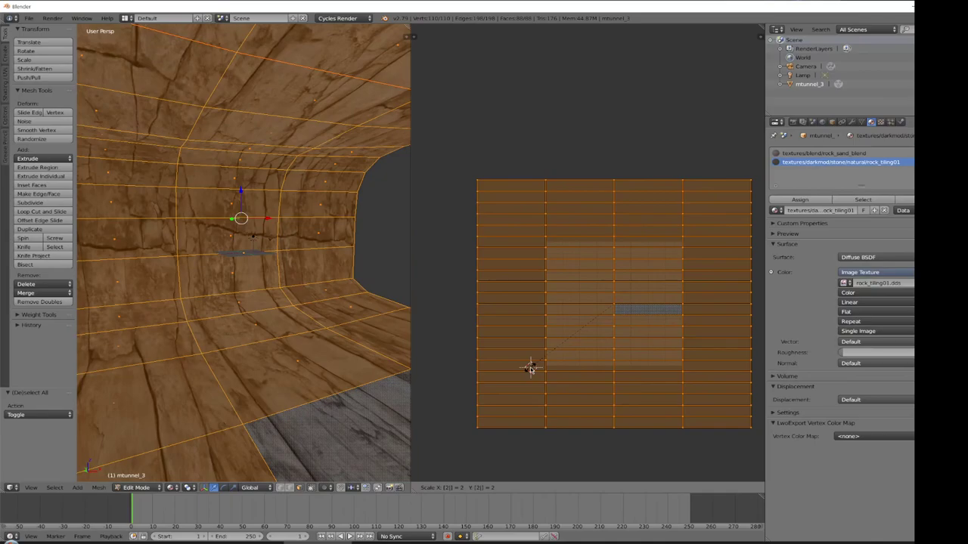
key(Return)
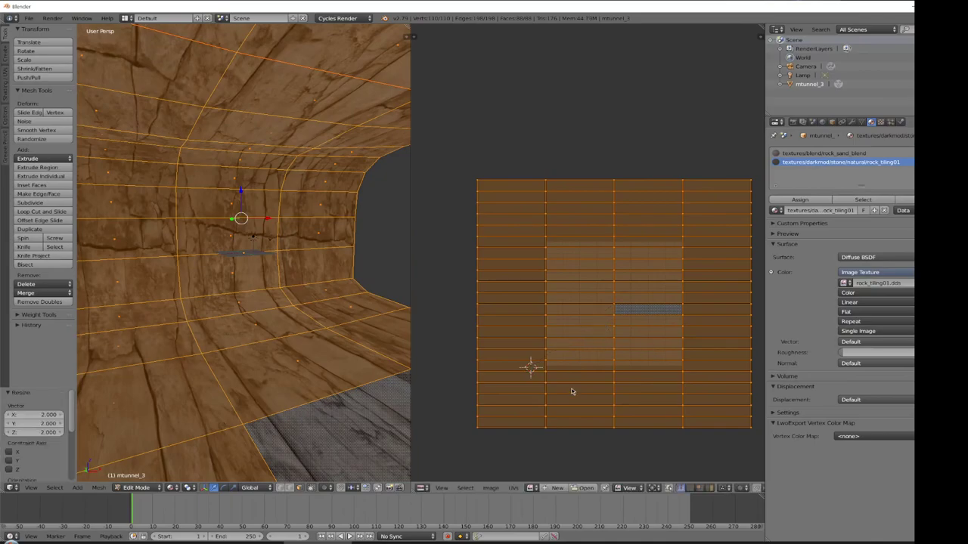
- Clear the selection and select the six floor faces, including the curved side ones, in the row at the tunnel's far opening
middle_drag(281, 285, 323, 285)
key(a)
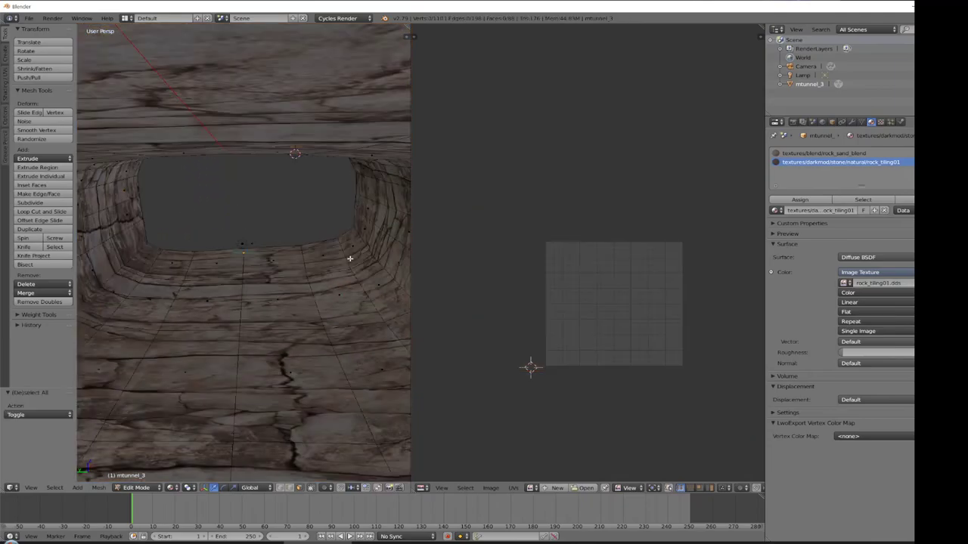
shift+right_click(351, 253)
shift+right_click(327, 261)
shift+right_click(272, 264)
shift+right_click(216, 267)
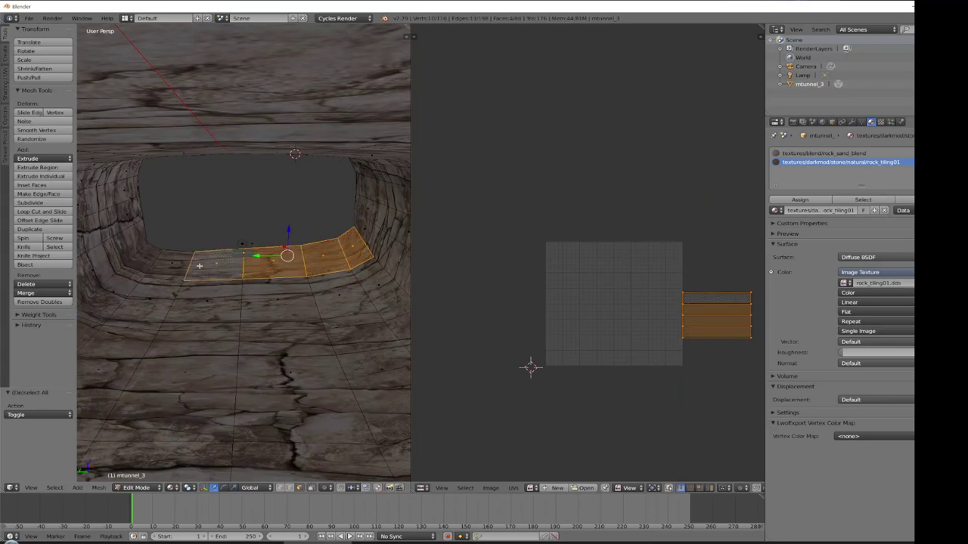
shift+right_click(148, 263)
shift+right_click(140, 261)
- Add the six faces of the second floor row from the far opening to the selection, including both curved edges
shift+right_click(114, 299)
shift+right_click(148, 310)
shift+right_click(211, 313)
shift+right_click(280, 307)
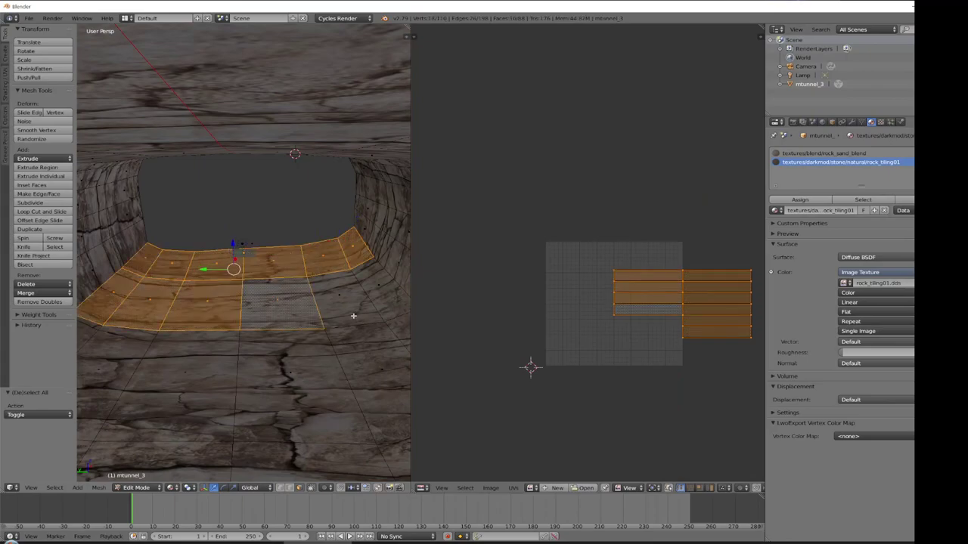
shift+right_click(344, 302)
shift+right_click(384, 301)
- Extend the selection with four faces of the third floor row from the far opening
shift+right_click(371, 347)
shift+right_click(291, 352)
shift+right_click(200, 351)
shift+right_click(124, 346)
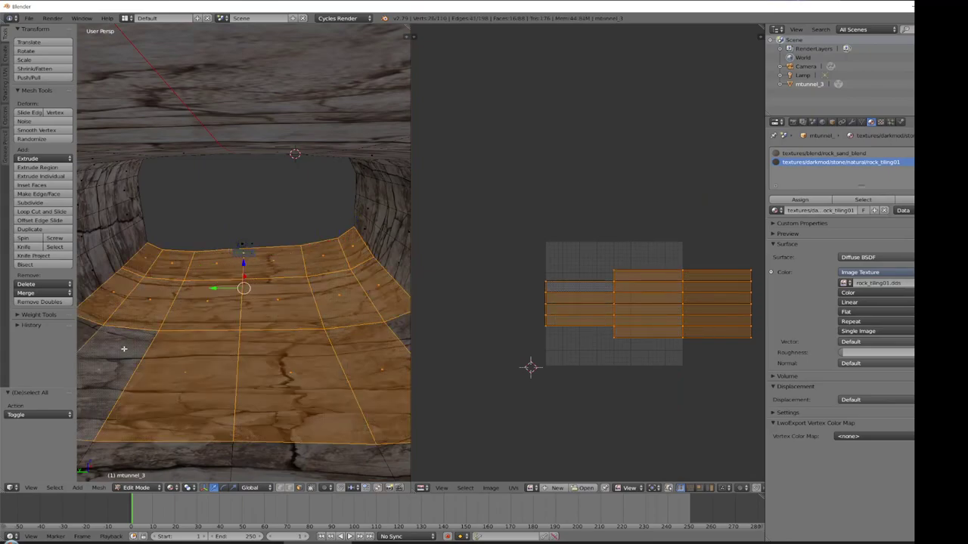
middle_drag(404, 302, 212, 293)
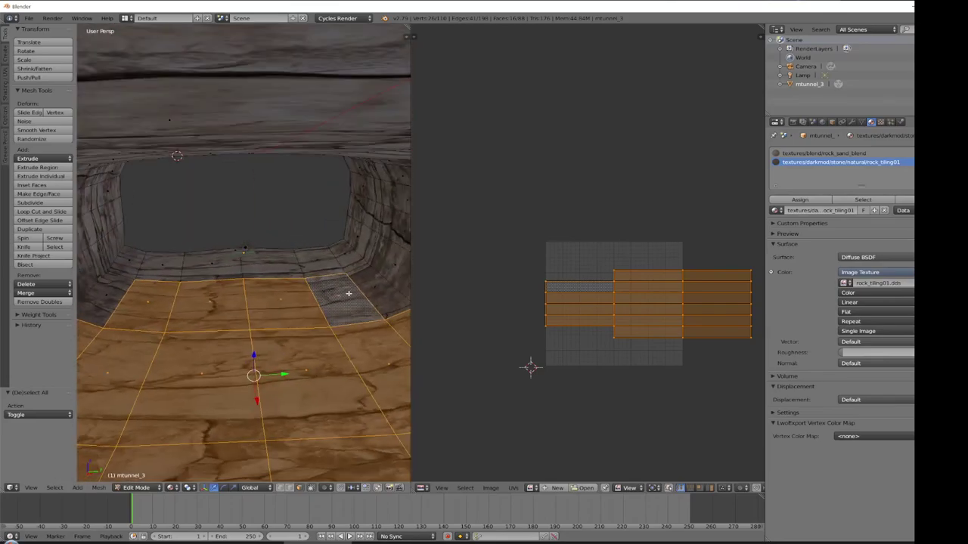
- Add the floor faces at the tunnel's far end to the selection and assign textures/blend/rock_sand_blend to all selected floor faces
shift+right_click(369, 284)
shift+right_click(348, 261)
shift+right_click(319, 263)
shift+right_click(272, 264)
shift+right_click(212, 266)
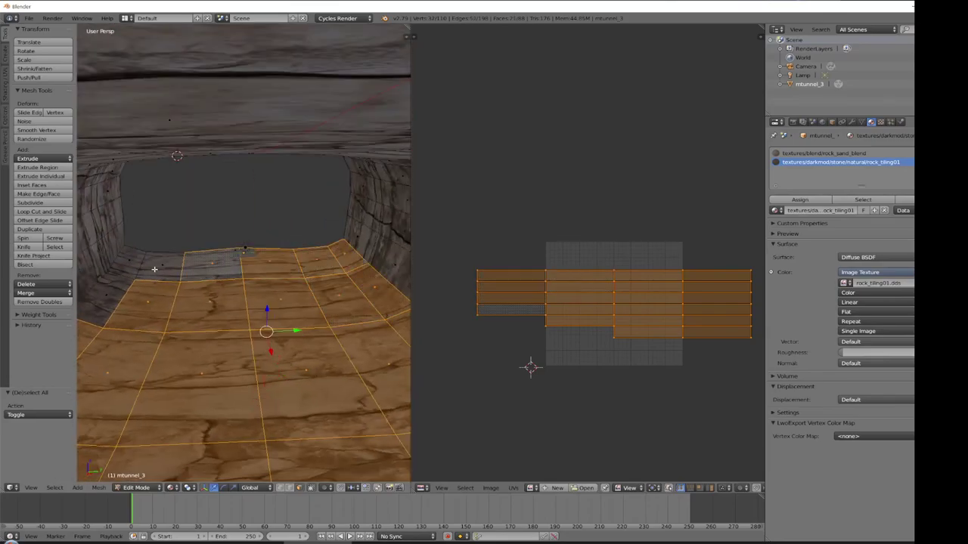
shift+right_click(161, 266)
shift+right_click(134, 268)
shift+right_click(106, 299)
click(831, 154)
click(811, 202)
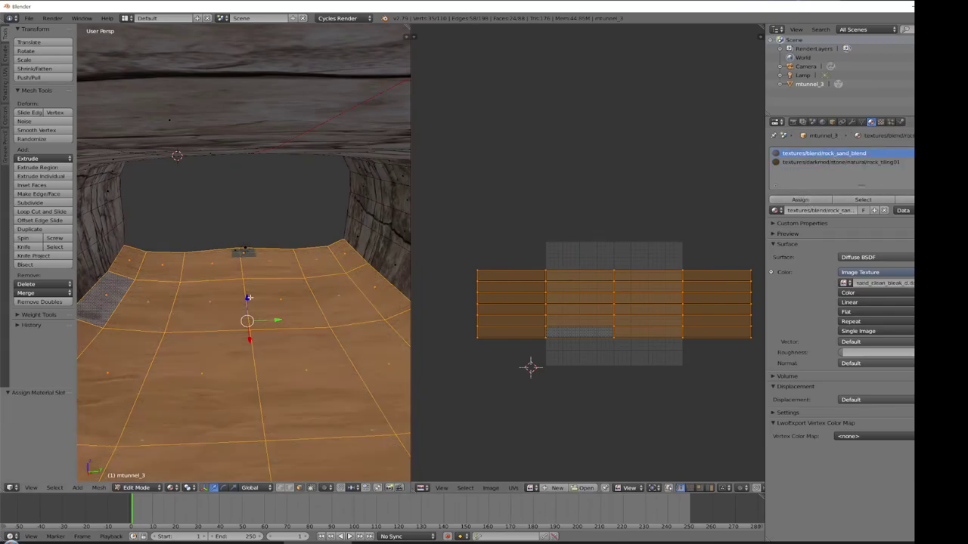
middle_drag(269, 292, 118, 320)
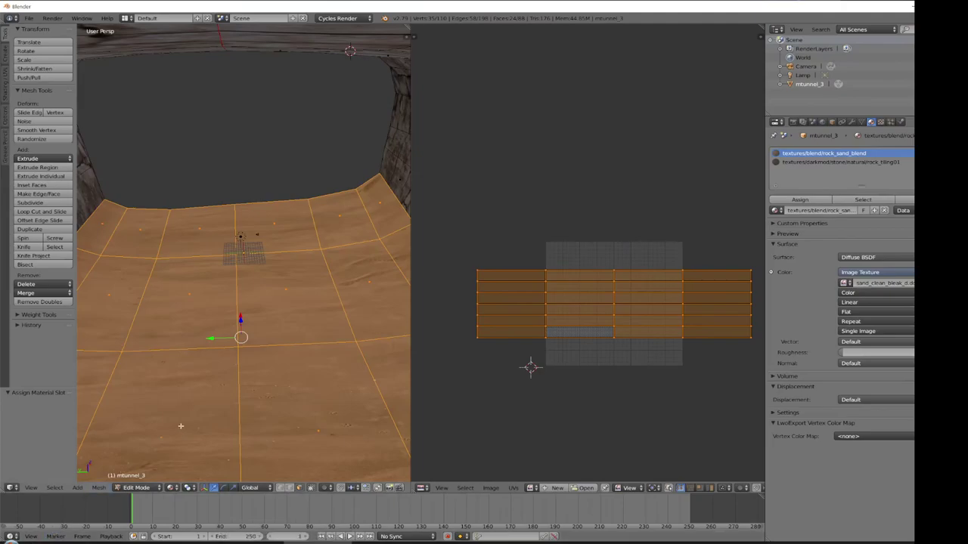
middle_drag(289, 350, 375, 317)
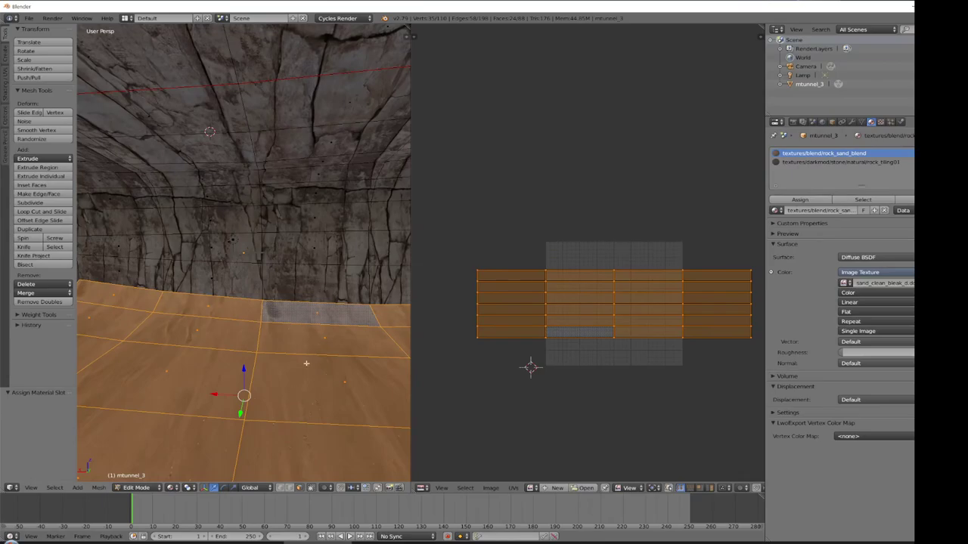
- Enable Auto Smooth for the mtunnel_3 mesh normals with an angle of 90°
click(861, 122)
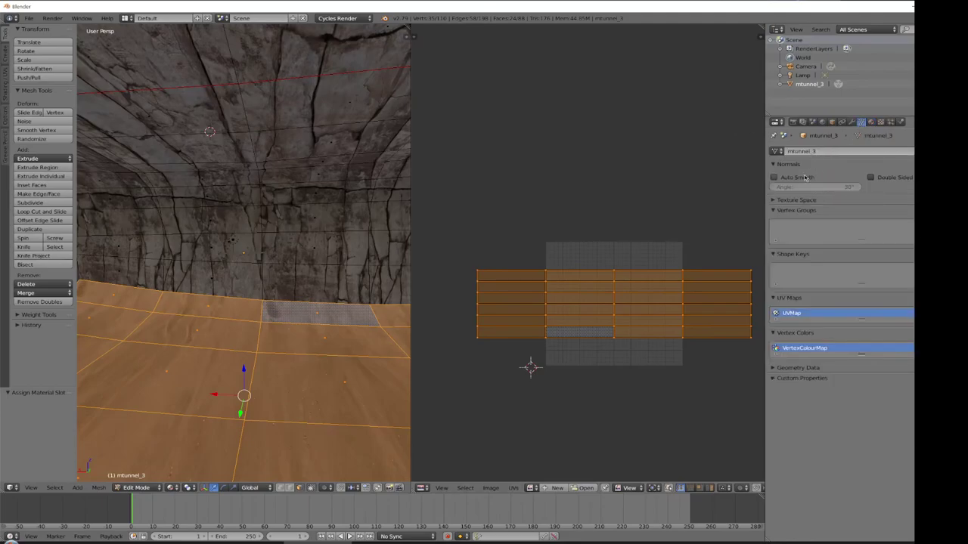
click(806, 177)
click(803, 188)
text(90)
key(Return)
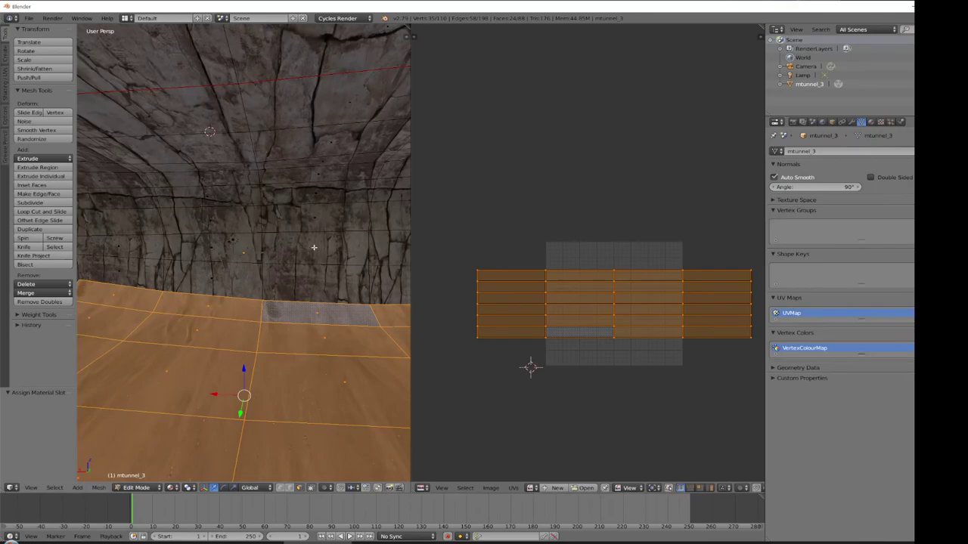
- Select the whole tunnel mesh, return to Object Mode and select all objects in the scene
key(a)
click(142, 488)
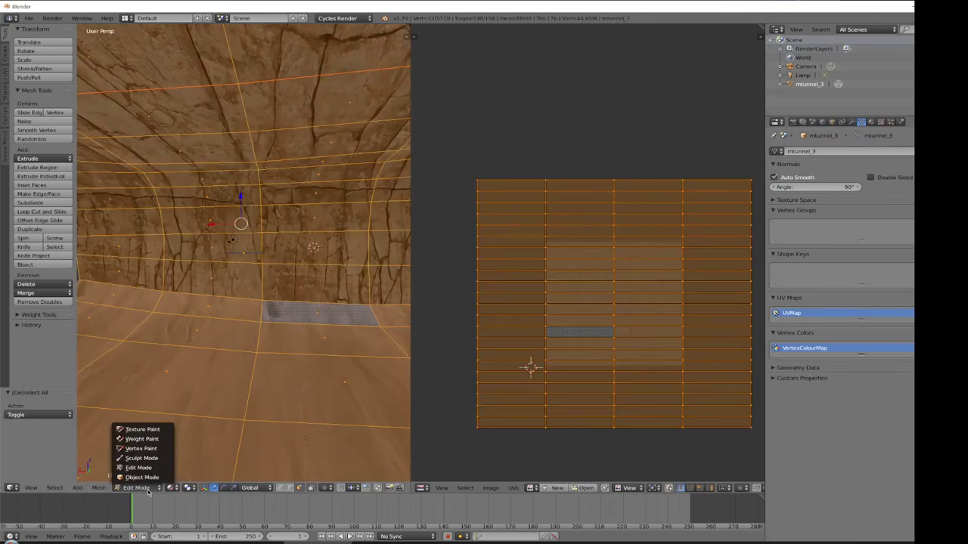
click(152, 480)
middle_drag(317, 249, 268, 235)
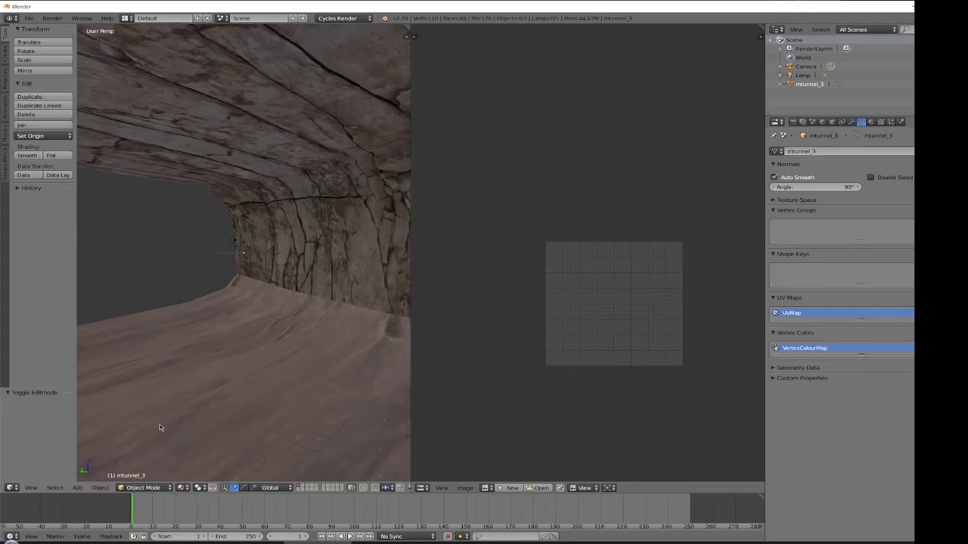
key(a)
click(29, 18)
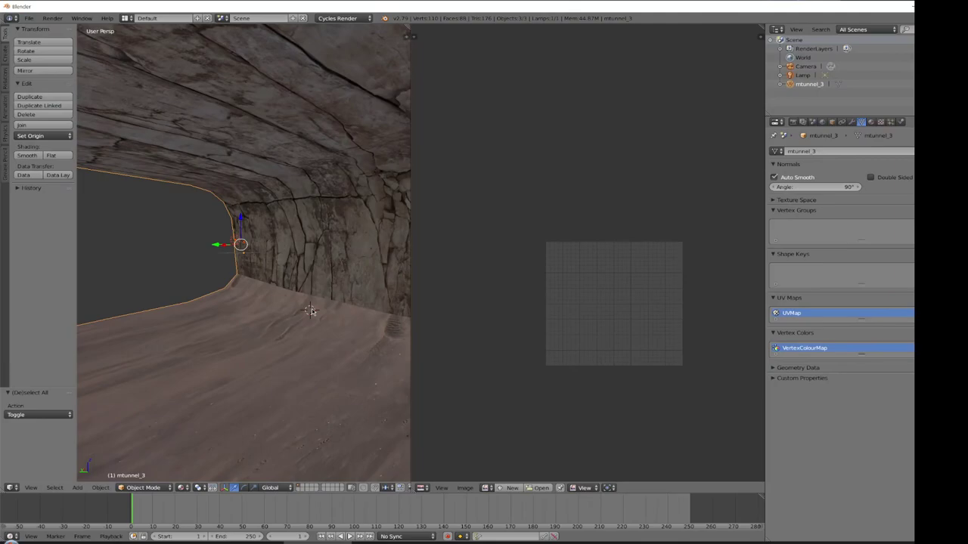
- Put mtunnel_3 into Vertex Paint mode and display the viewport in solid shading
click(148, 487)
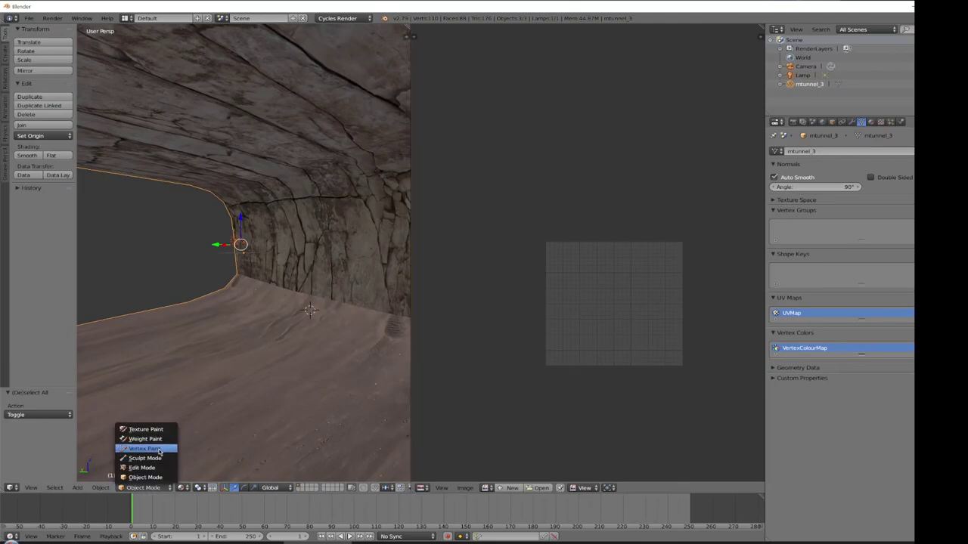
click(160, 450)
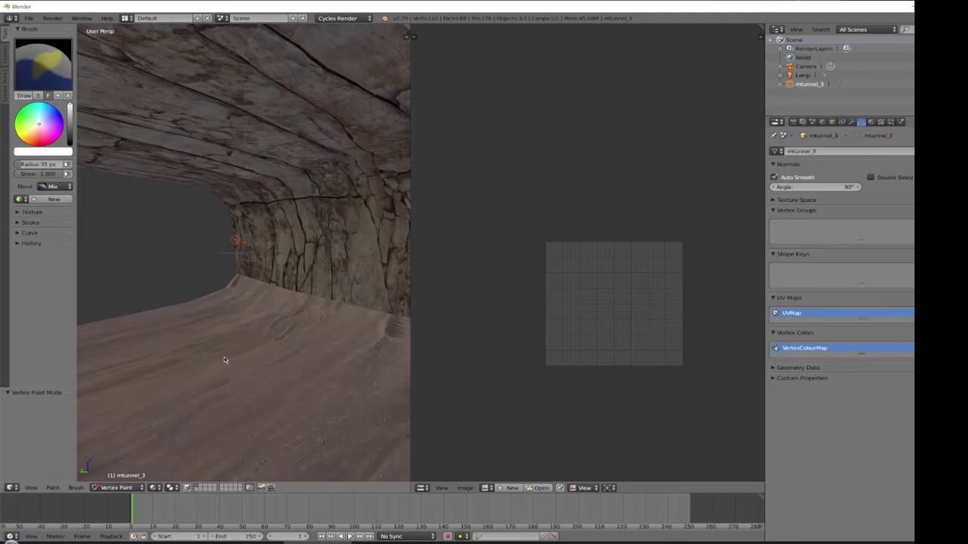
click(155, 488)
click(181, 454)
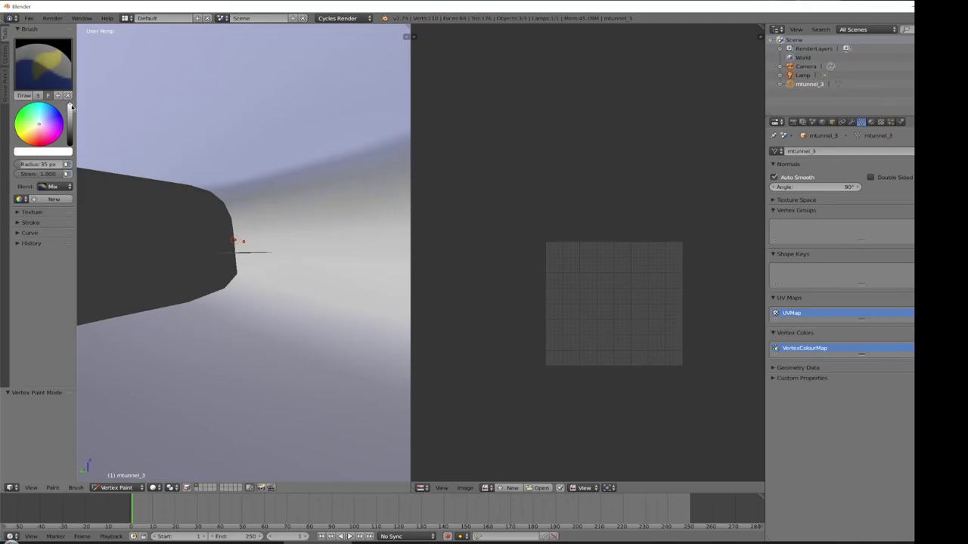
- Set the brush colour to black and paint the first part of the tunnel floor along the base of the wall
drag(69, 105, 69, 145)
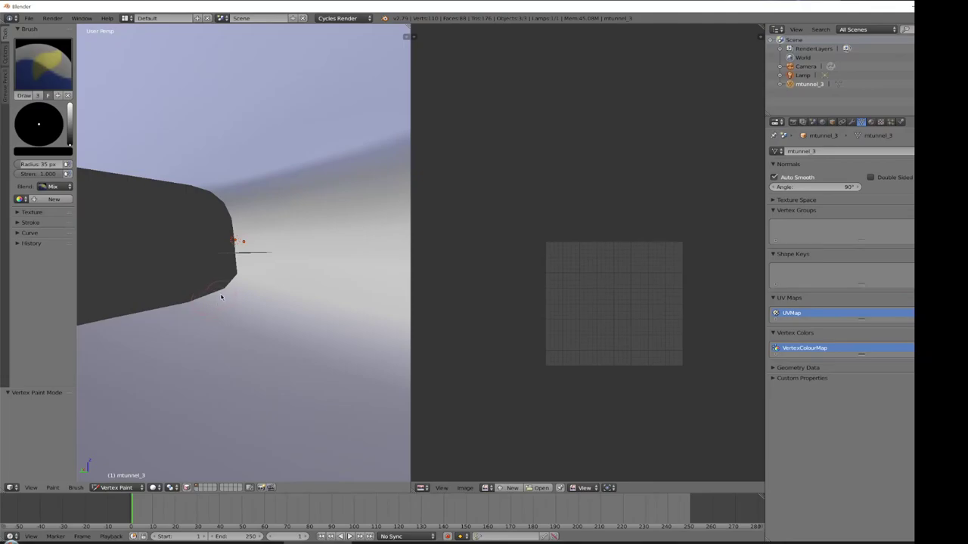
mouse_move(221, 295)
mouse_down()
mouse_move(243, 293)
mouse_move(345, 350)
mouse_up()
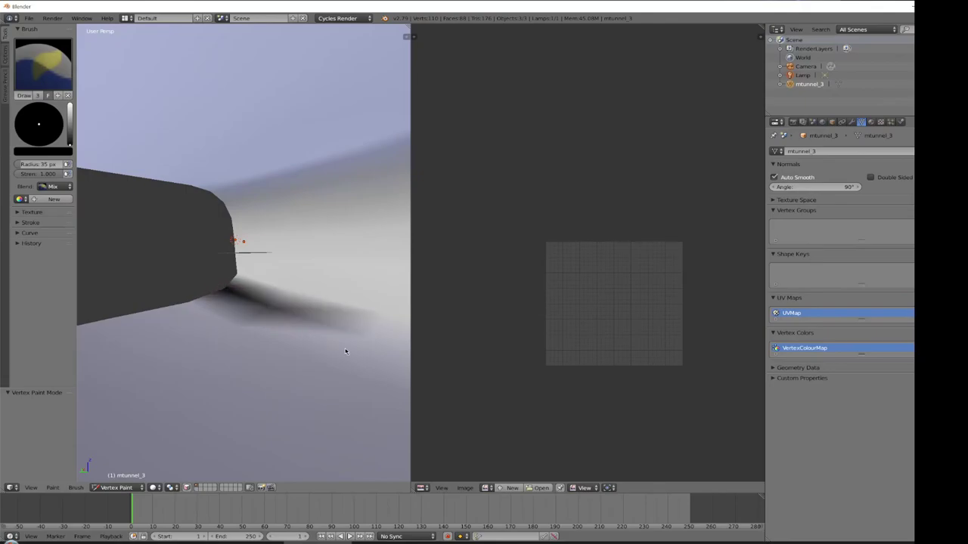
drag(261, 320, 268, 352)
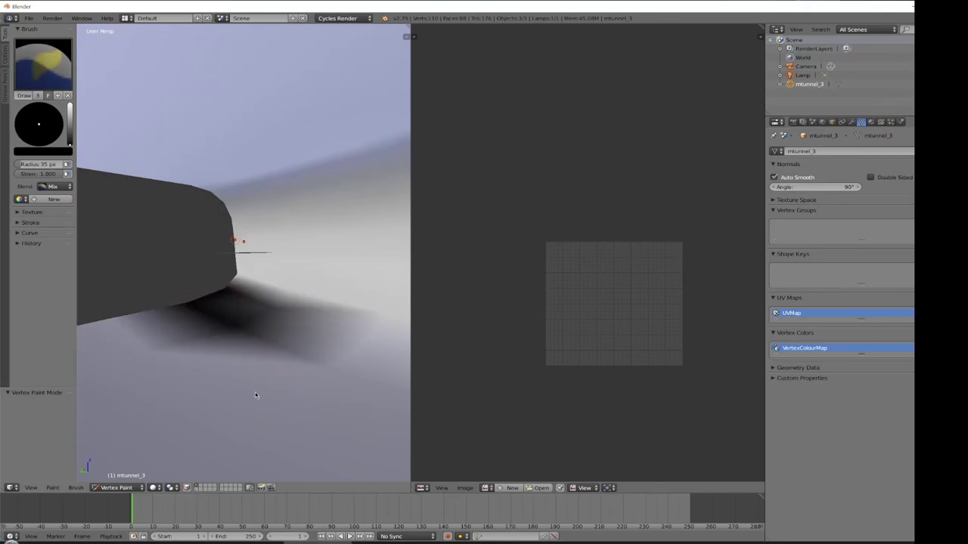
mouse_move(238, 359)
middle_down()
mouse_move(194, 352)
mouse_move(209, 318)
middle_up()
mouse_move(227, 275)
mouse_down()
mouse_move(149, 326)
mouse_move(261, 290)
mouse_move(298, 325)
mouse_move(265, 285)
mouse_move(217, 319)
mouse_move(114, 325)
mouse_move(139, 322)
mouse_up()
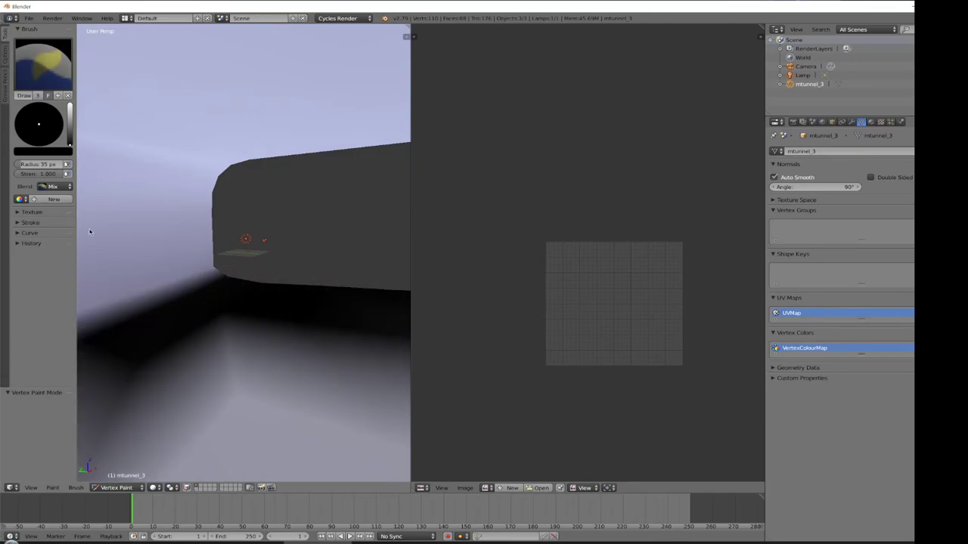
- Switch the viewport to wireframe shading and paint the floor vertices black along the unpainted wall base and across the floor
click(156, 488)
click(185, 458)
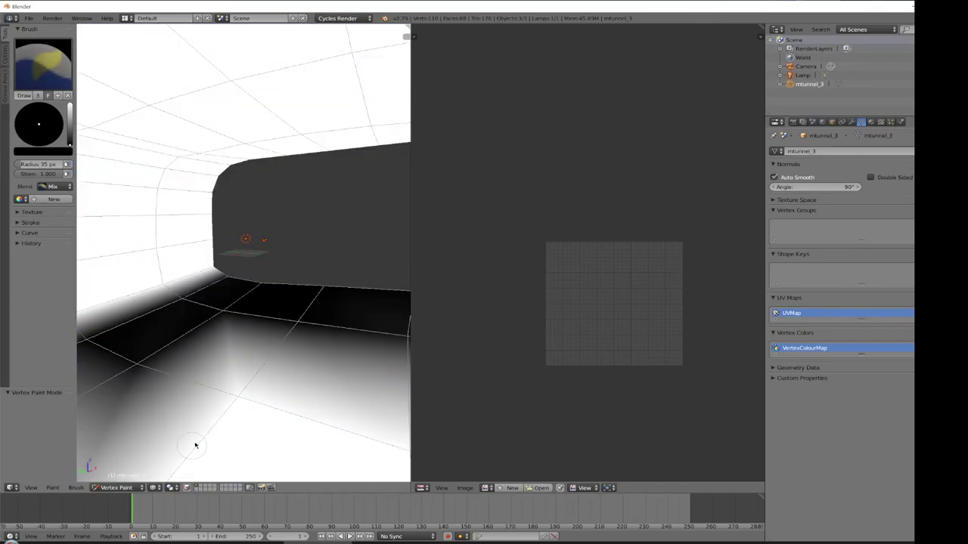
middle_drag(230, 374, 121, 367)
middle_drag(283, 316, 366, 304)
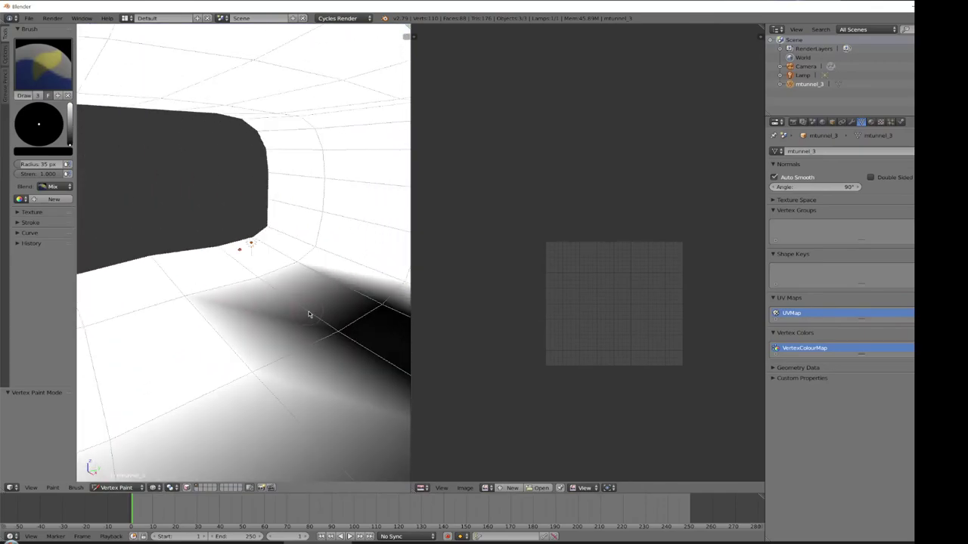
drag(310, 257, 253, 241)
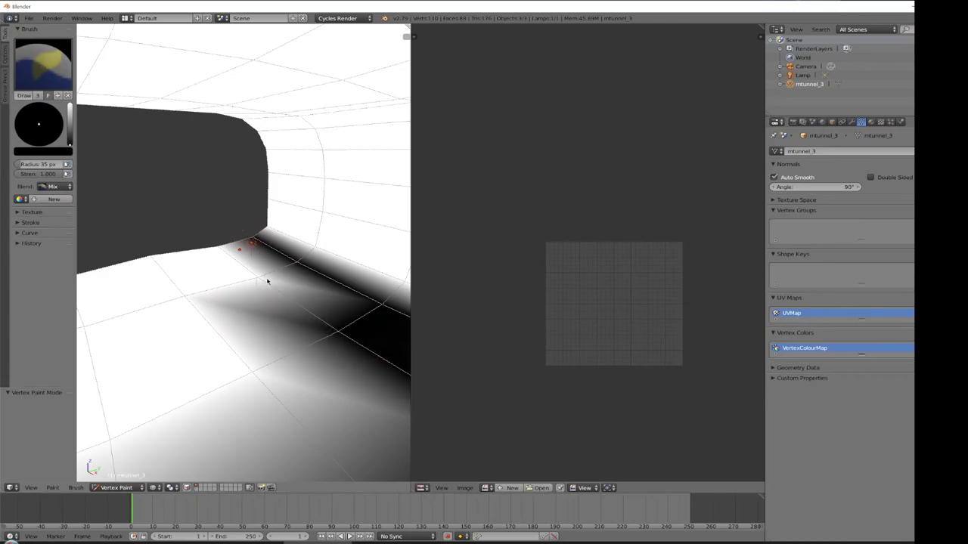
drag(272, 283, 198, 240)
mouse_move(309, 345)
mouse_down()
mouse_move(174, 302)
mouse_move(231, 367)
mouse_up()
- Paint the remaining floor vertices black up to the tunnel's open ends, keeping the walls white
middle_drag(237, 340, 156, 335)
mouse_move(156, 335)
mouse_down()
mouse_move(313, 287)
mouse_move(257, 303)
mouse_move(301, 265)
mouse_move(166, 296)
mouse_move(204, 324)
mouse_up()
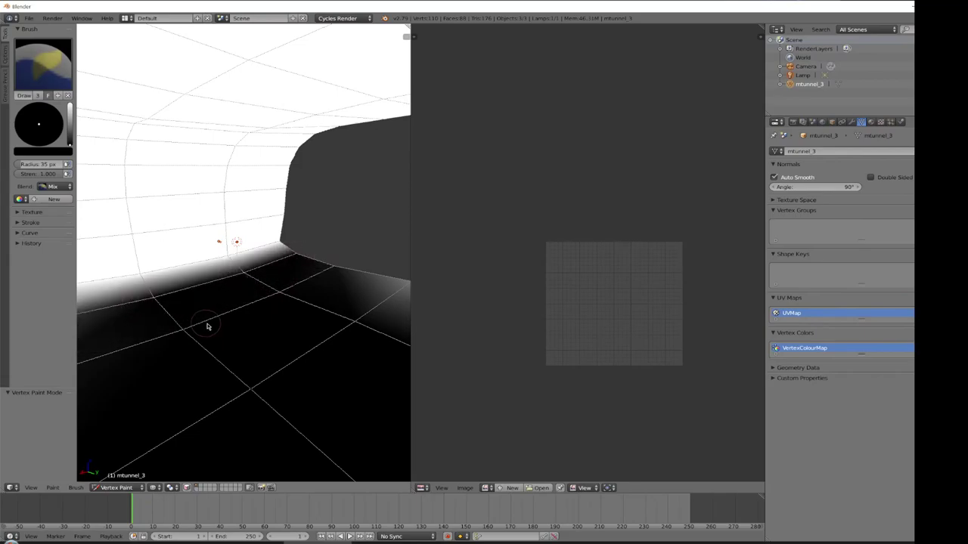
middle_drag(204, 325, 117, 330)
drag(118, 331, 227, 265)
mouse_move(227, 265)
middle_down()
mouse_move(307, 335)
mouse_move(369, 334)
mouse_move(91, 333)
middle_up()
drag(313, 287, 371, 281)
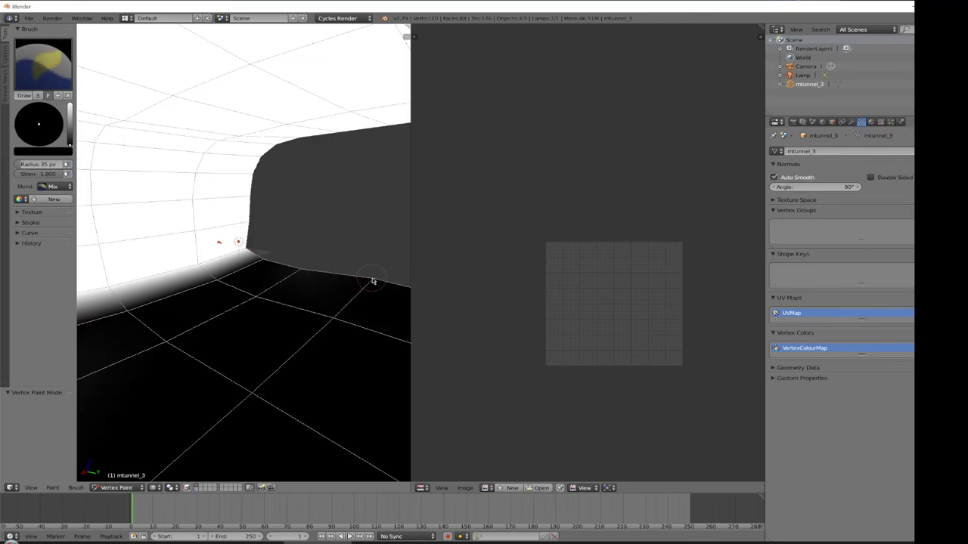
mouse_move(181, 336)
middle_down()
mouse_move(204, 317)
mouse_move(294, 315)
mouse_move(333, 363)
middle_up()
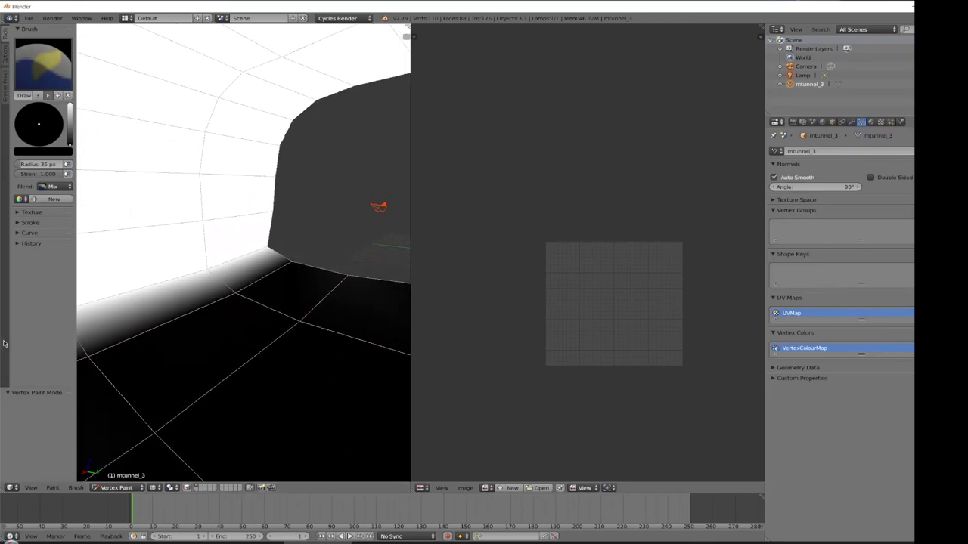
middle_drag(266, 420, 123, 356)
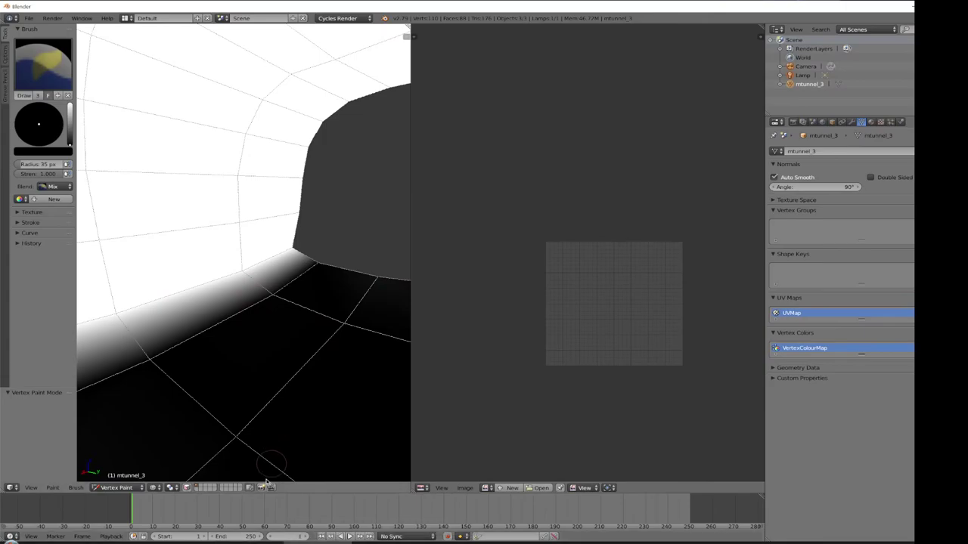
- Switch to DarkRadiant, inspect the sand and rock blend inside the tunnels, and select the straight mtunnel_1 section
key(alt+Tab)
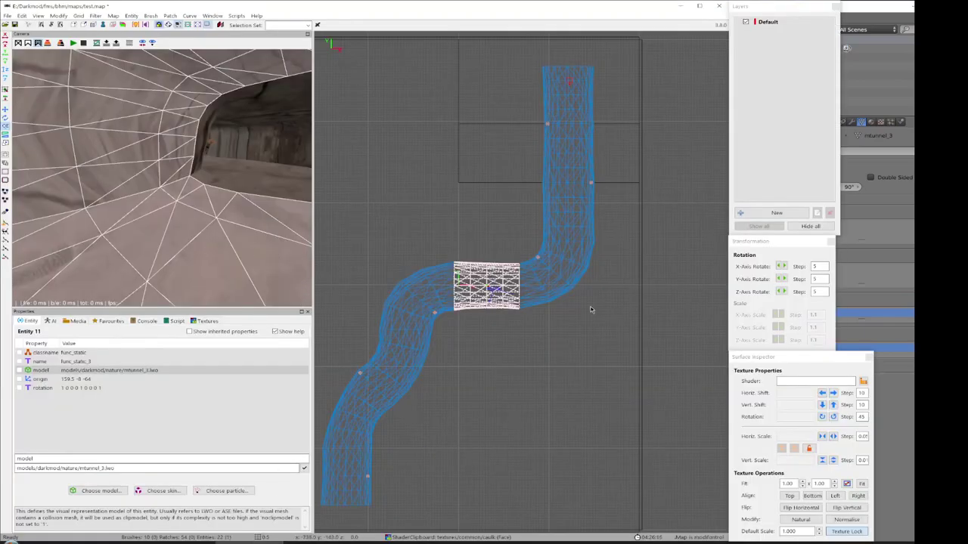
ctrl+middle_click(572, 205)
right_click(239, 245)
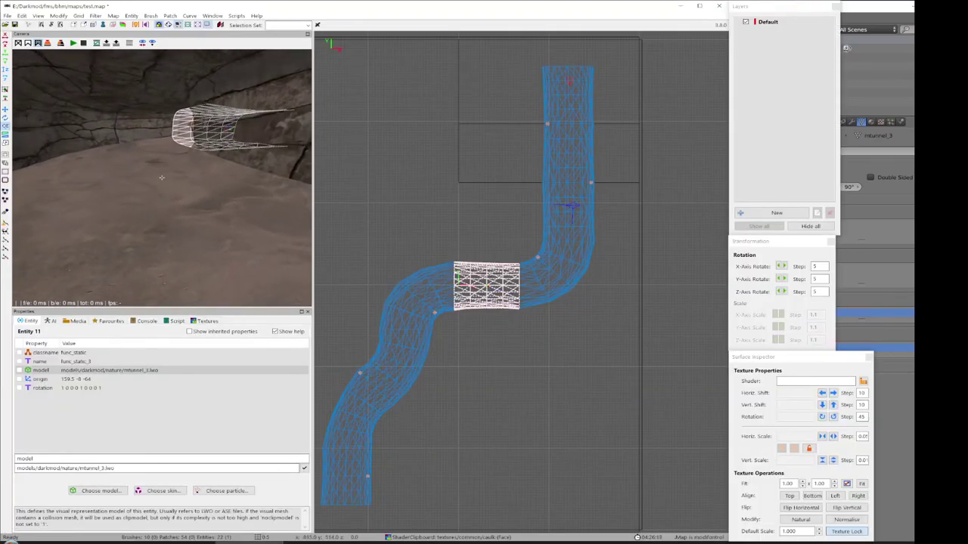
right_click(162, 178)
key(Escape)
right_click(230, 217)
right_click(161, 178)
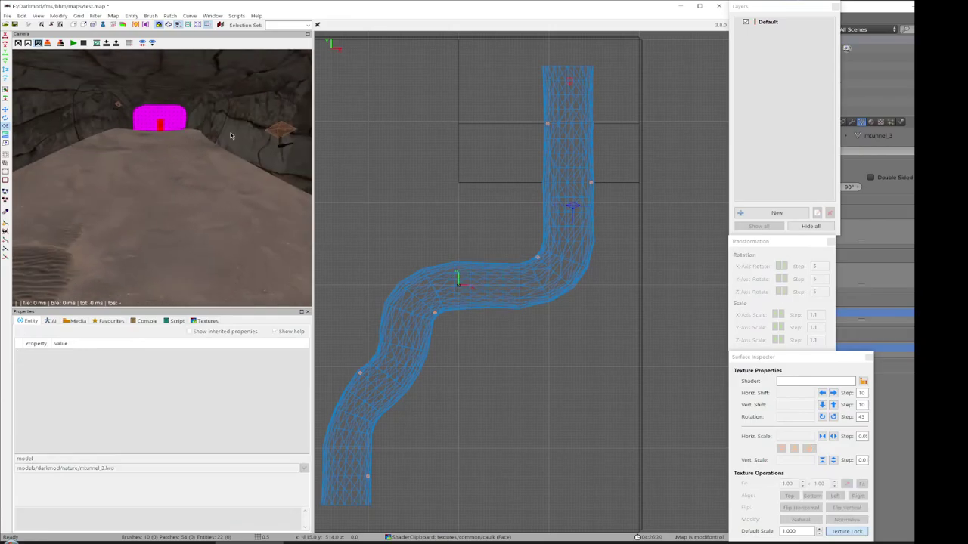
shift+click(187, 179)
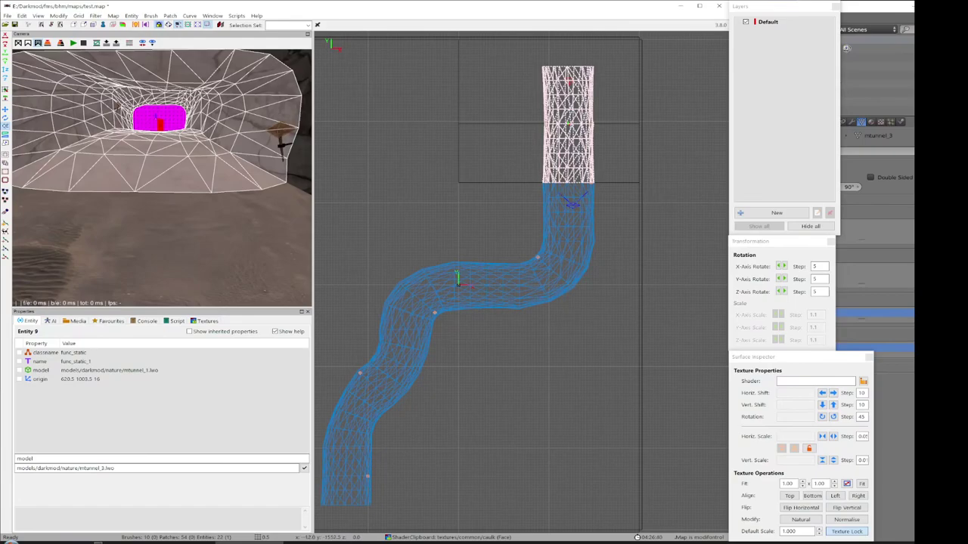
- Open bkd_blend.mtr from E:\Darkmod\fms\bhm\materials and review the textures/blend/rock_sand_blend definition
key(super+e)
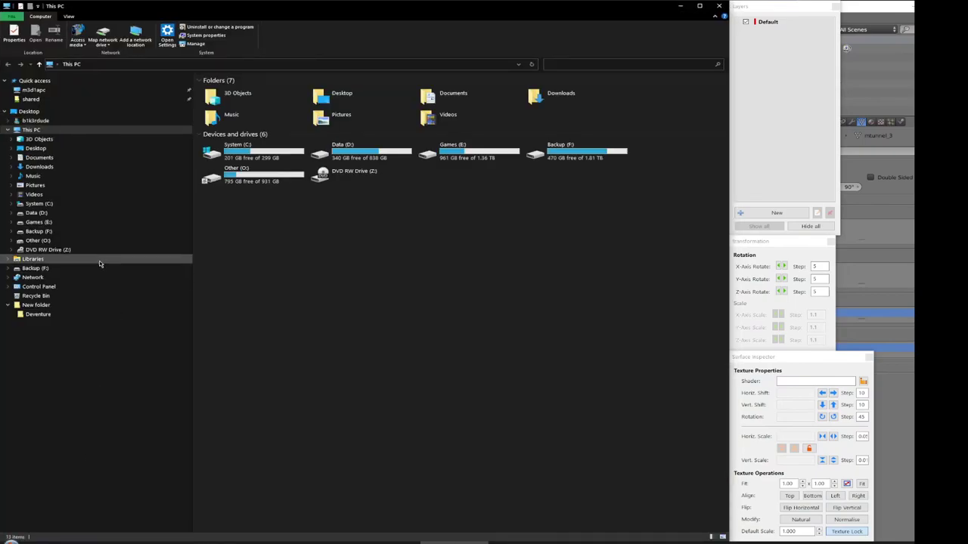
click(43, 223)
double_click(243, 90)
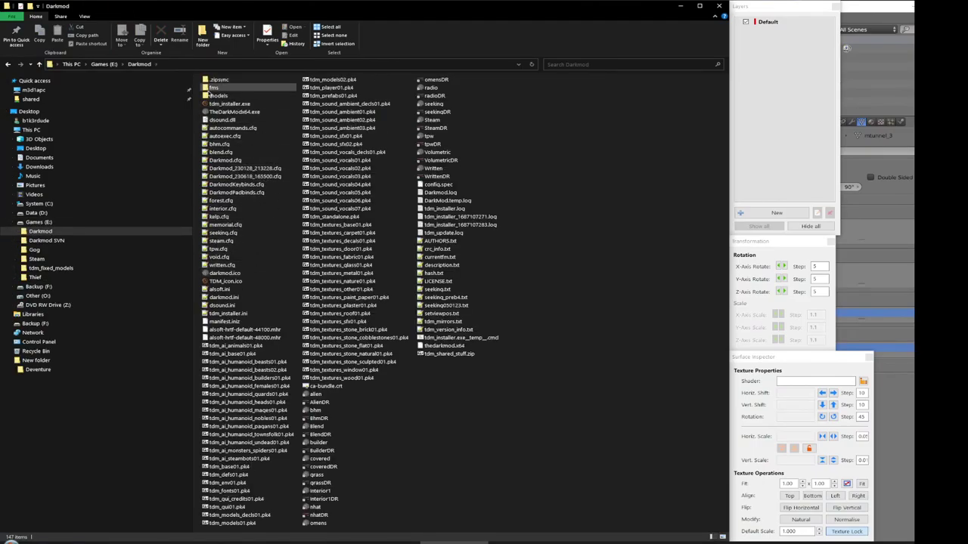
click(216, 88)
double_click(217, 89)
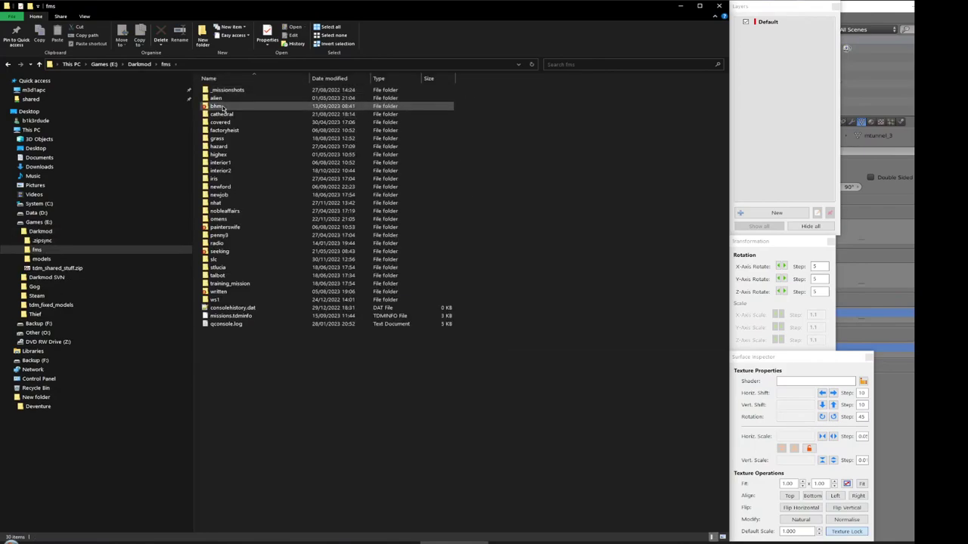
double_click(218, 106)
double_click(221, 162)
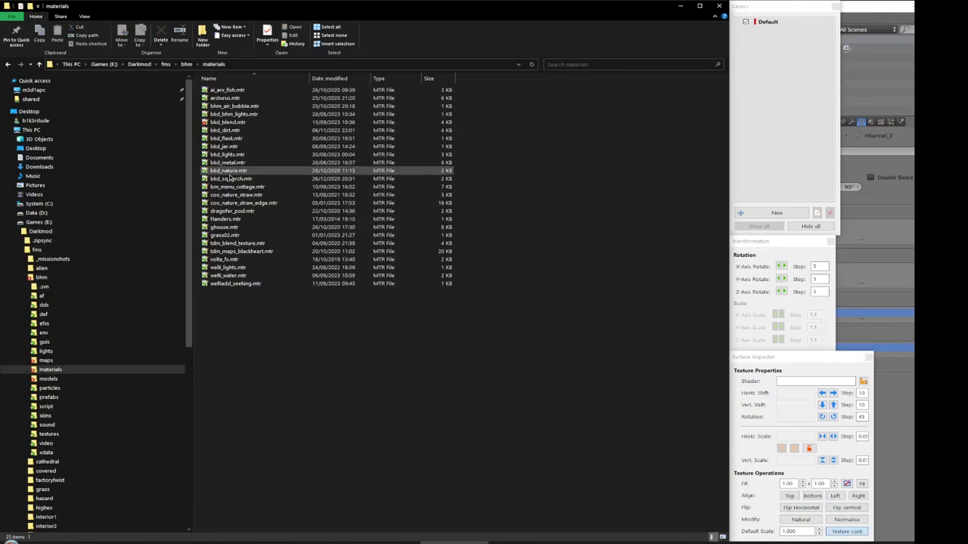
double_click(226, 125)
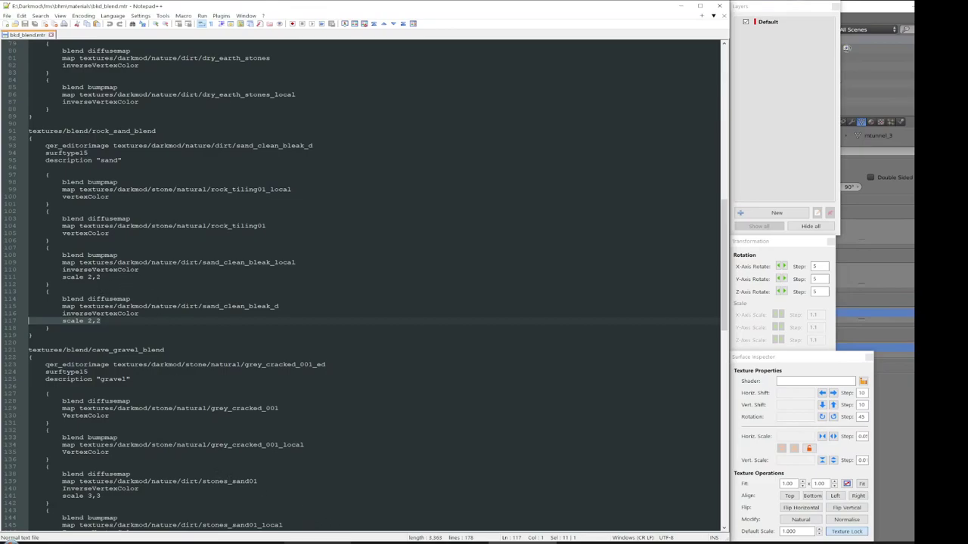
- Switch back to Blender and return mtunnel_3 to Object Mode
click(249, 542)
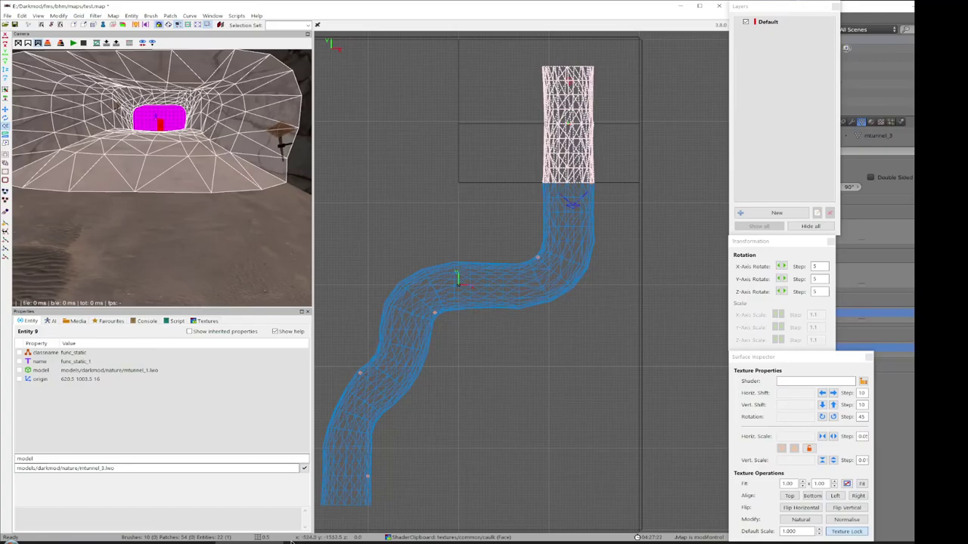
click(317, 541)
middle_drag(307, 277, 294, 338)
click(117, 487)
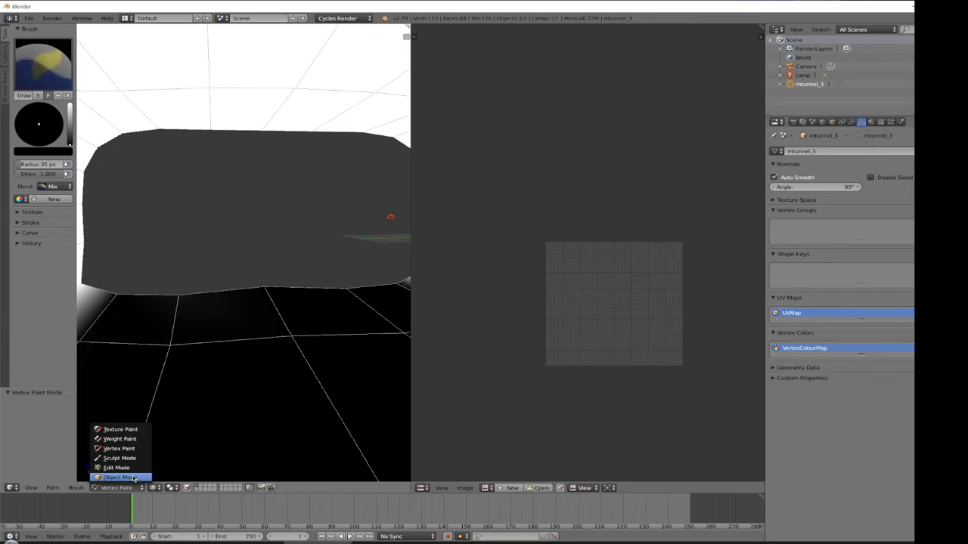
click(133, 479)
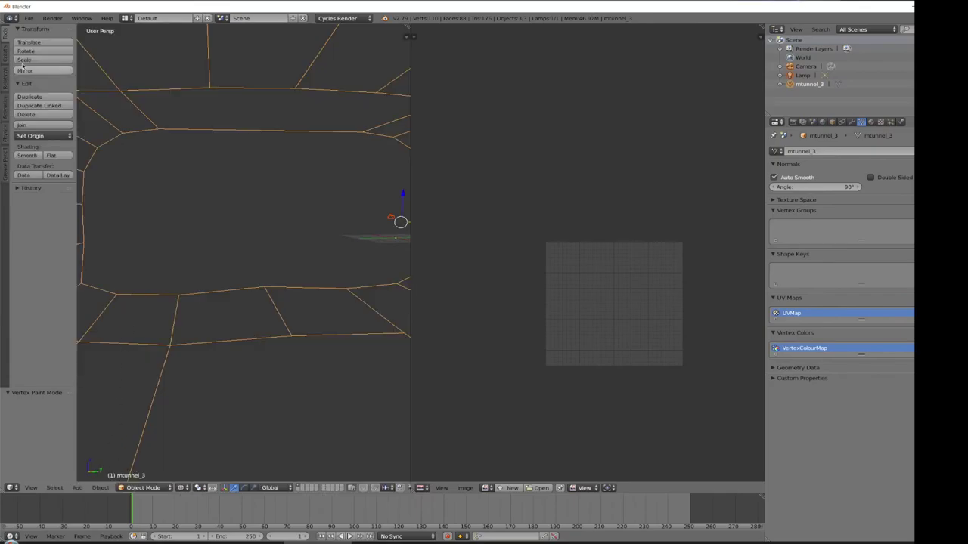
- Set up a Lightwave export with Smoothed enabled, targeting mtunnel_3.lwo in the BHM models' darkmod\nature folder
click(30, 18)
mouse_move(71, 197)
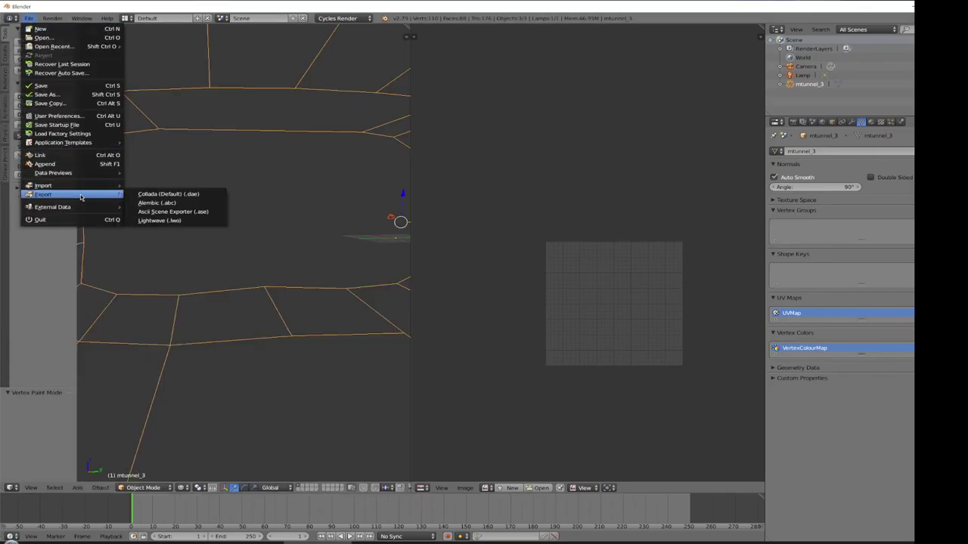
click(186, 220)
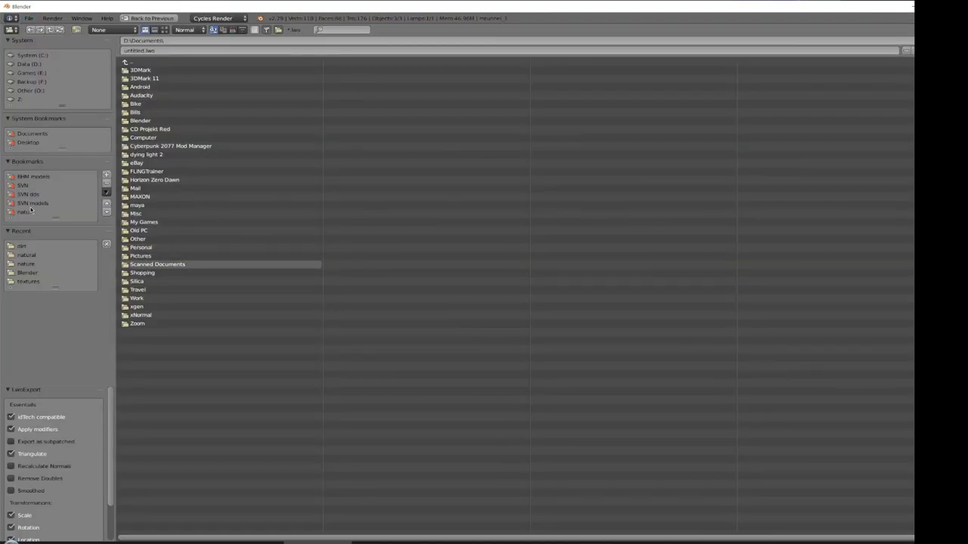
click(12, 490)
click(46, 177)
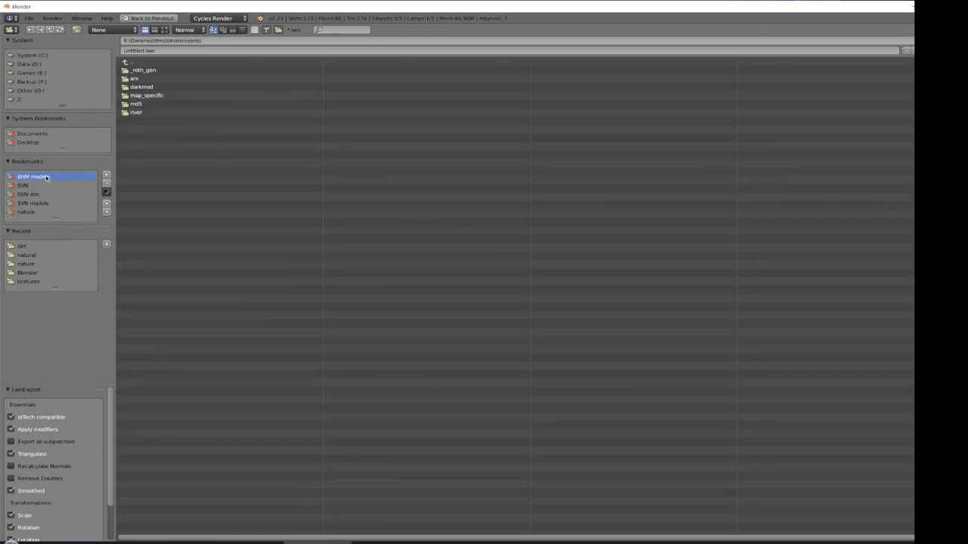
click(148, 87)
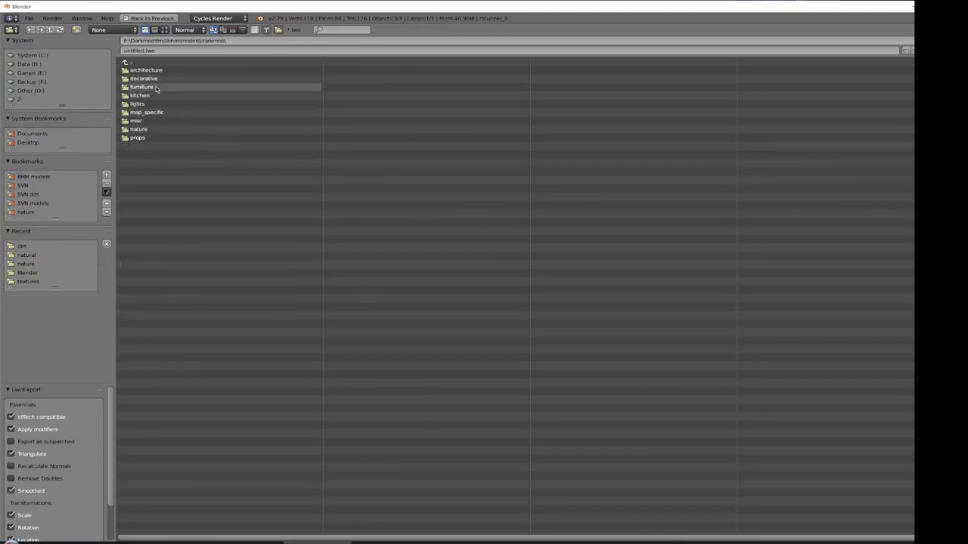
click(143, 129)
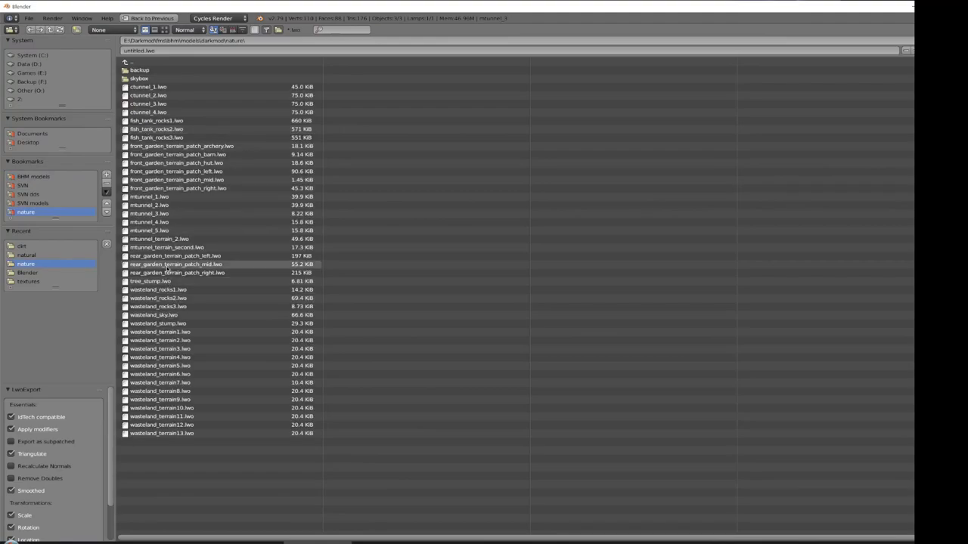
click(170, 214)
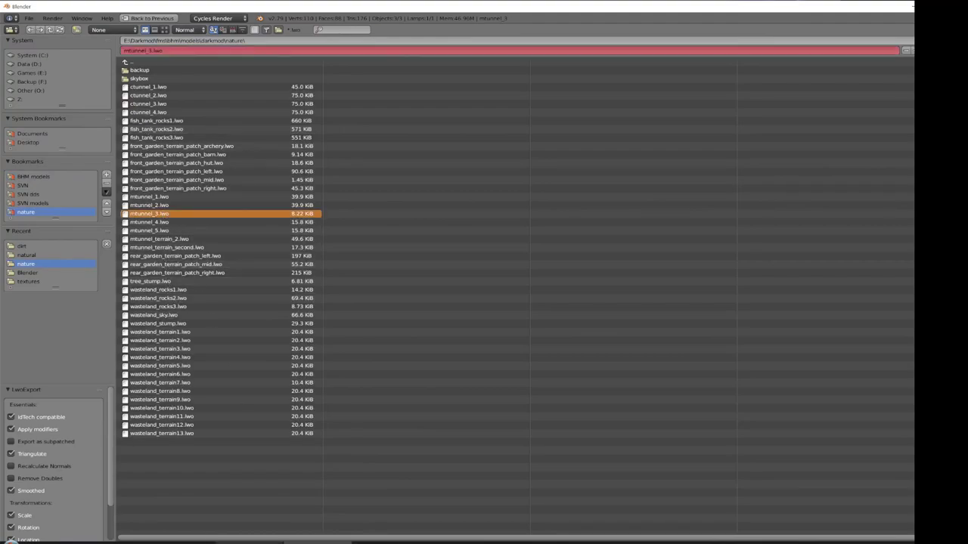
- Switch to DarkRadiant, select only the short middle mtunnel_3 section, and return to Blender to export over mtunnel_3.lwo
click(249, 542)
shift+click(489, 288)
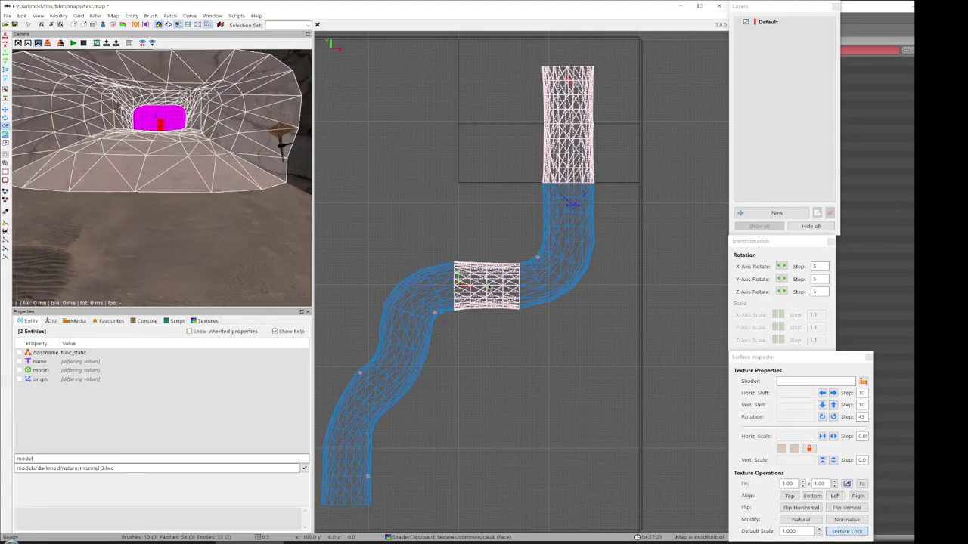
key(Escape)
shift+click(488, 288)
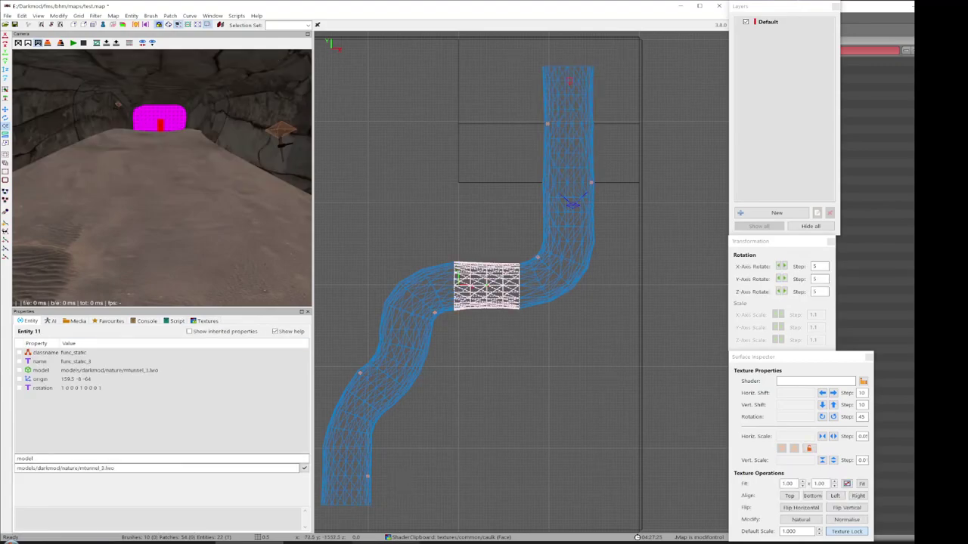
key(alt+Tab)
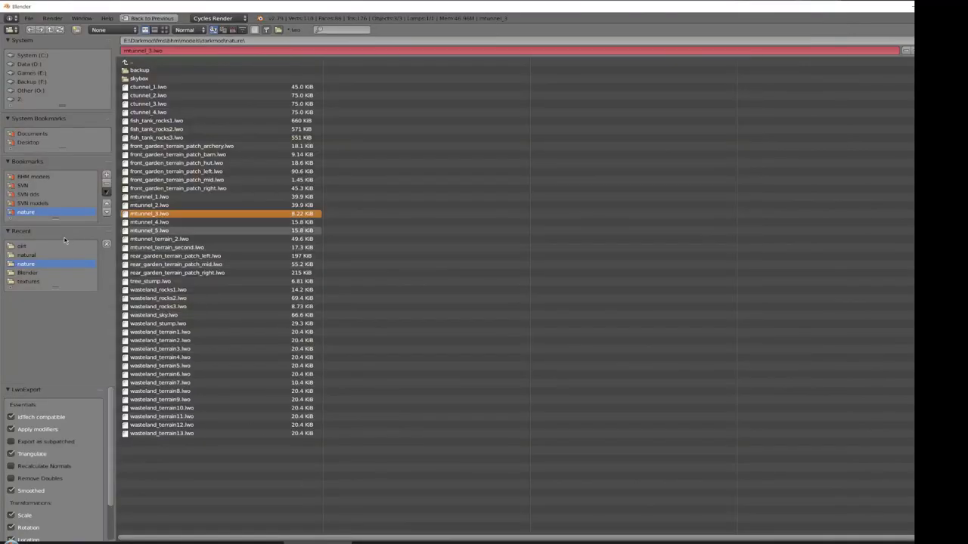
click(907, 50)
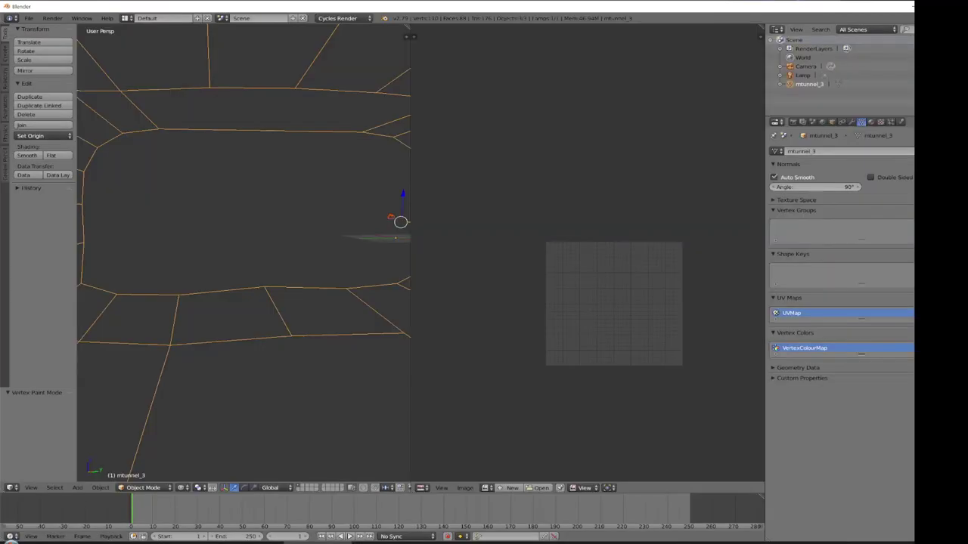
- Switch to DarkRadiant, place the camera inside the selected mtunnel_3 section, and reload the models
key(alt+Tab)
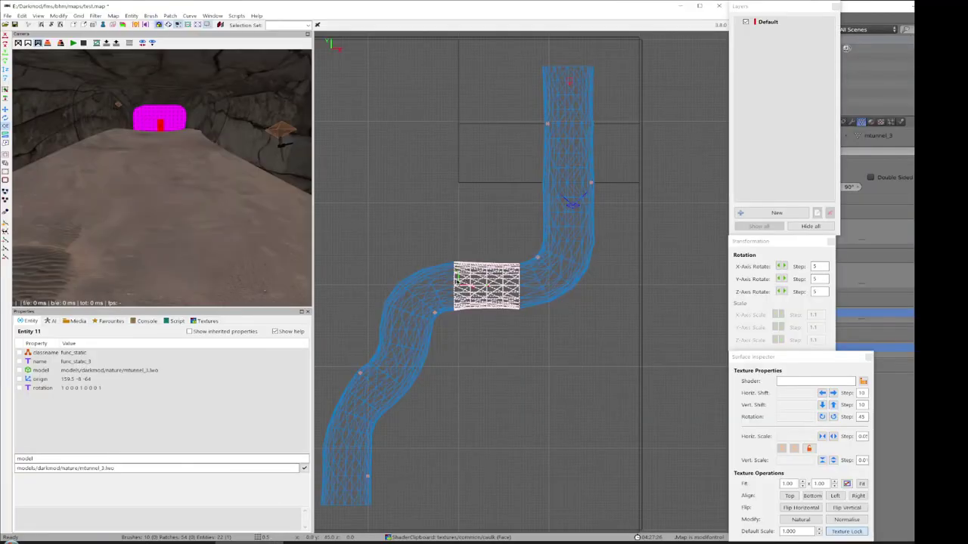
ctrl+middle_click(478, 288)
right_click(140, 231)
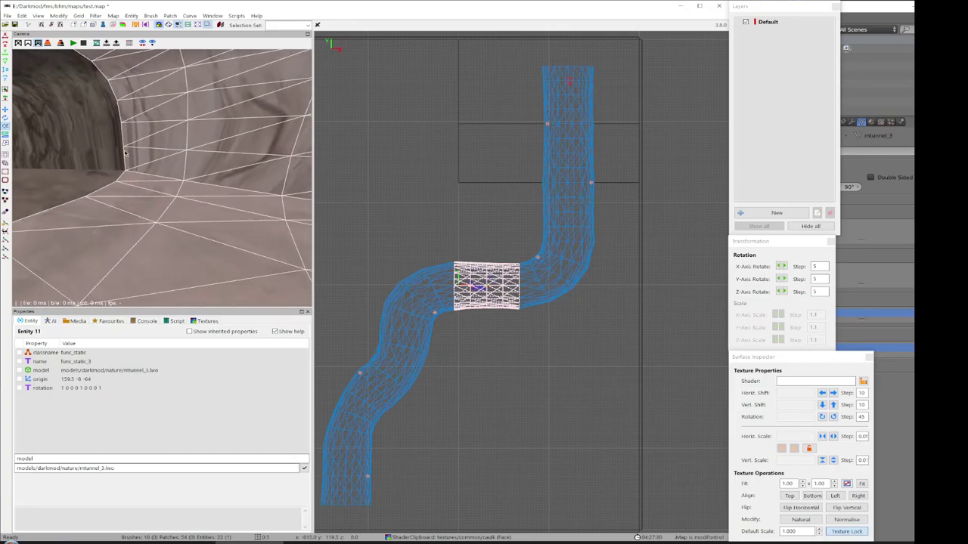
right_click(163, 155)
right_click(162, 154)
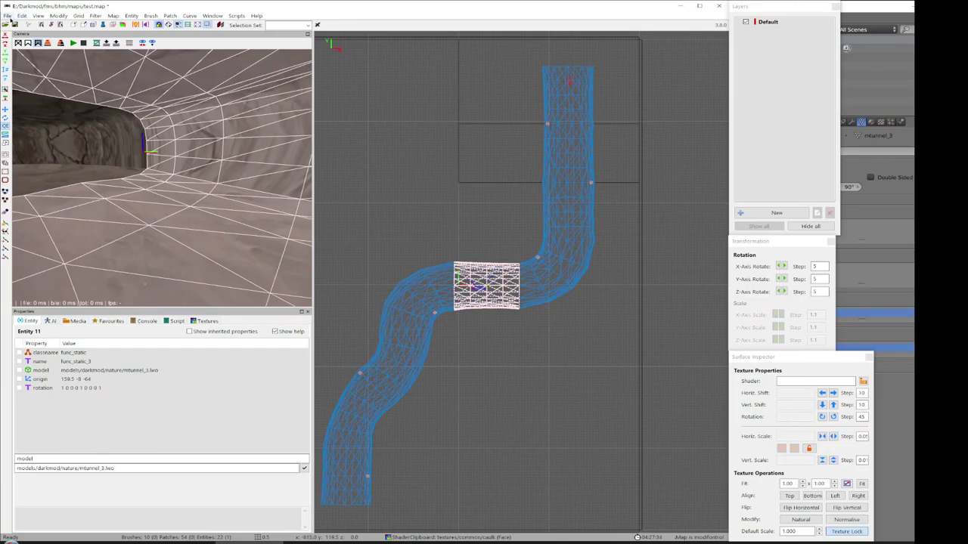
click(6, 15)
click(67, 215)
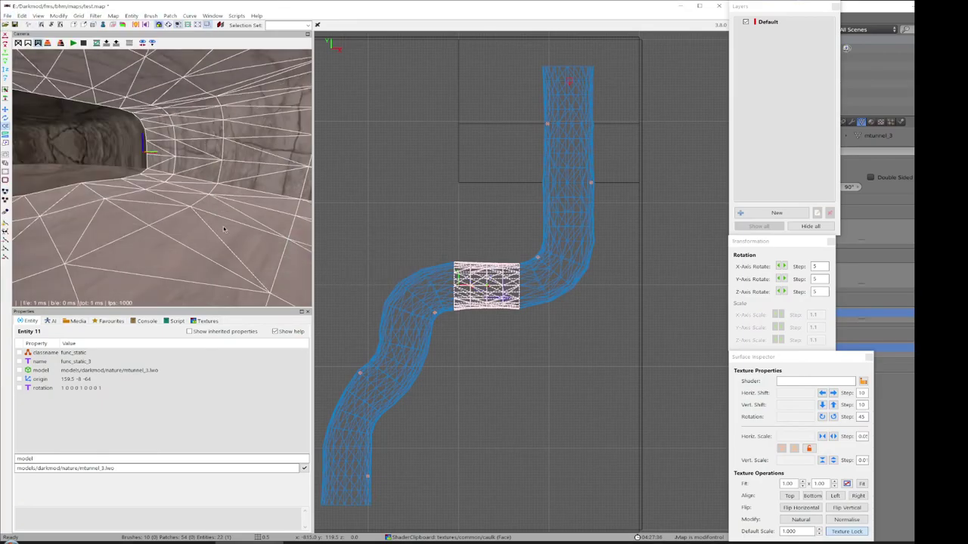
- Inspect the reloaded mtunnel_3 walls, floor and joins to the neighbouring tunnels, clearing the selection
right_click(161, 178)
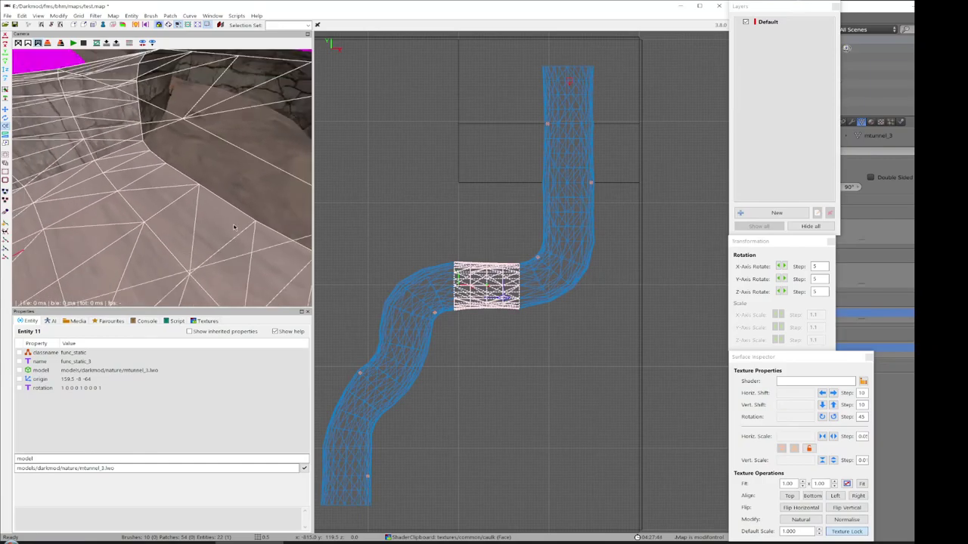
key(Escape)
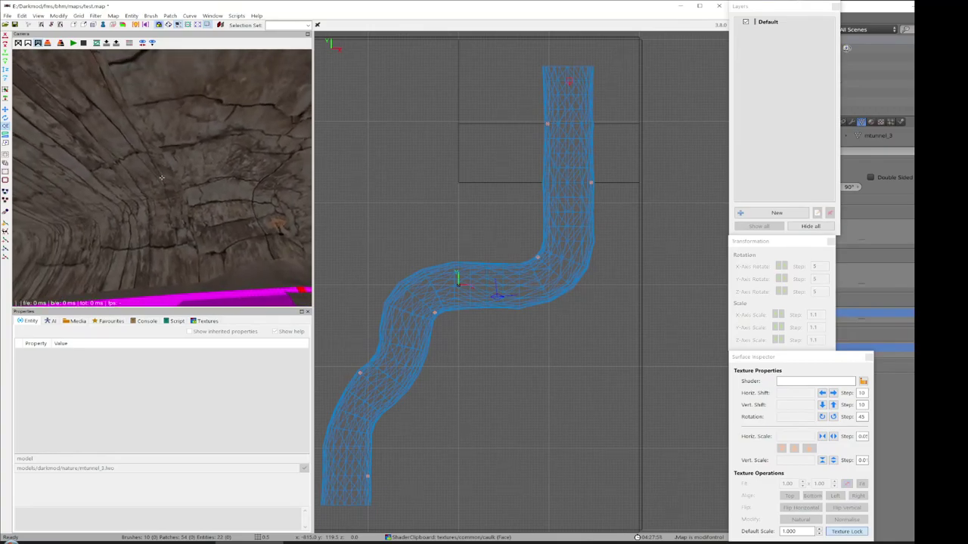
right_click(161, 178)
- Switch to Blender and put mtunnel_3 in Edit Mode with Texture viewport shading
click(317, 542)
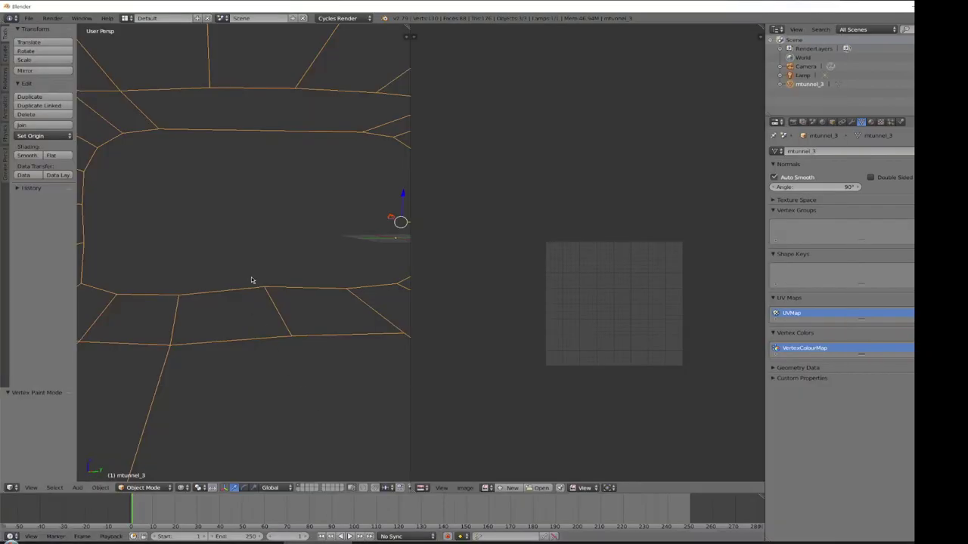
click(168, 488)
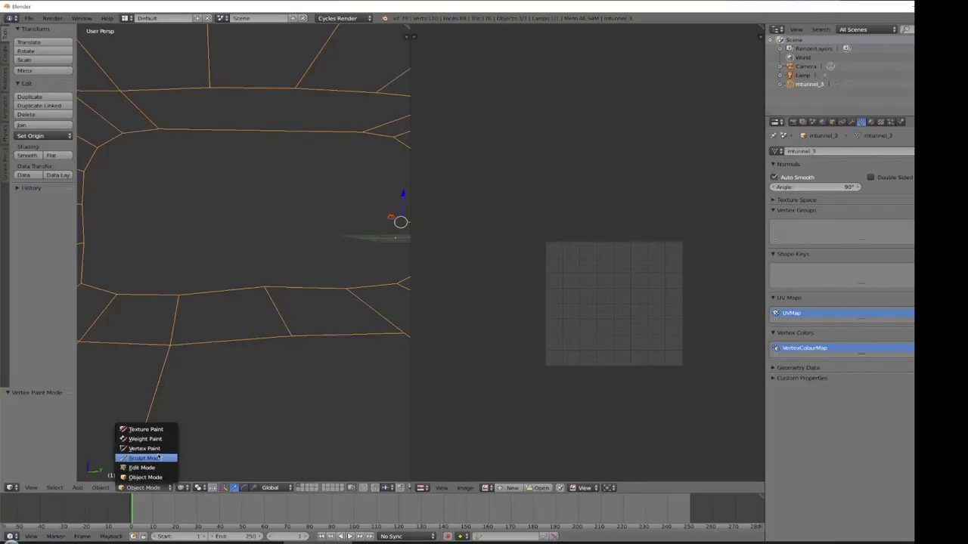
click(159, 468)
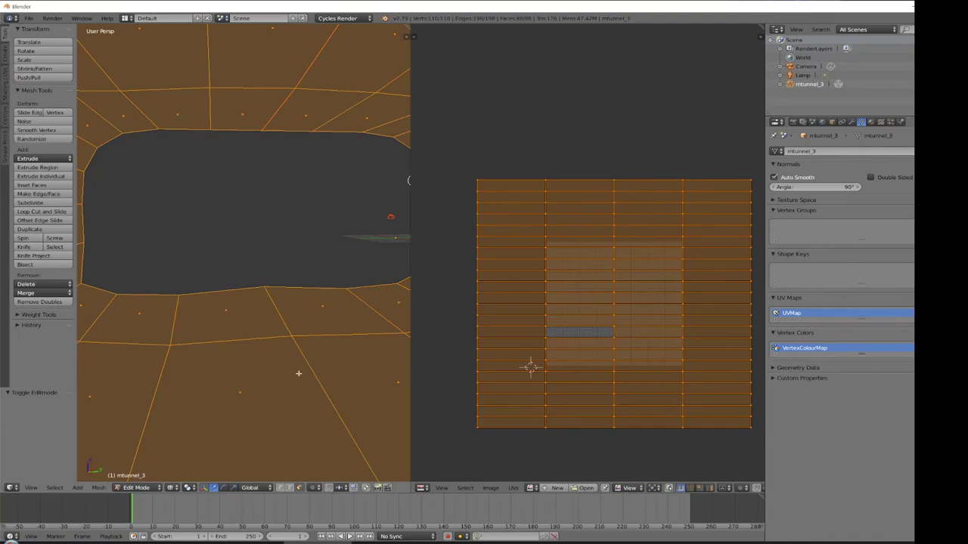
click(188, 488)
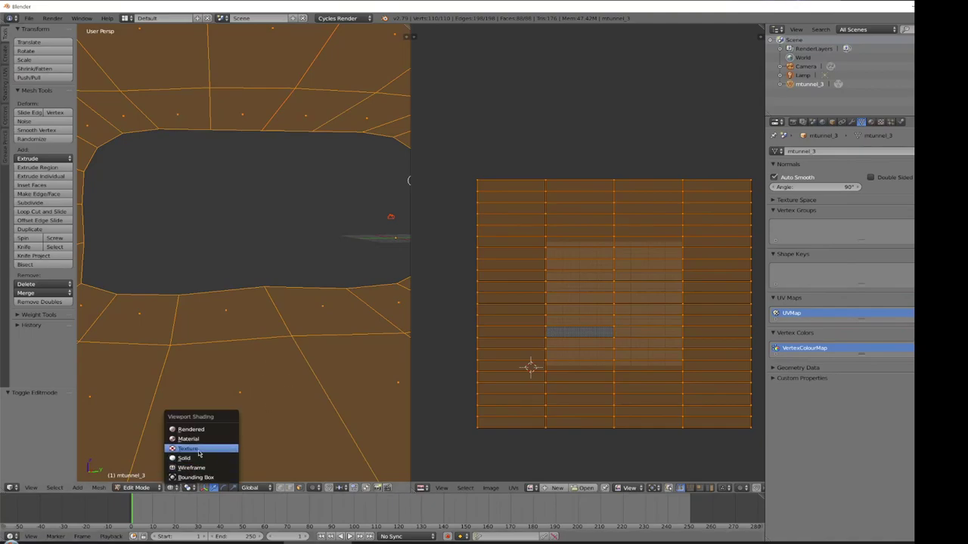
click(198, 451)
- Undo the recent Edit Mode actions back past the floor face selection
scroll(564, 345, down, 3)
click(500, 326)
key(ctrl+z)
key(ctrl+z)
key(ctrl+z)
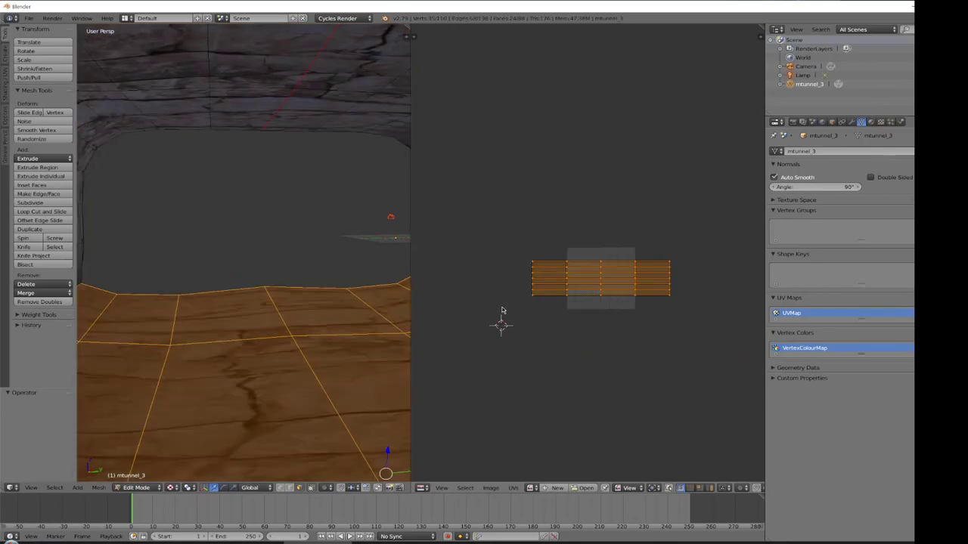
key(ctrl+z)
key(ctrl+z)
key(ctrl+z)
key(ctrl+z)
key(ctrl+z)
key(ctrl+z)
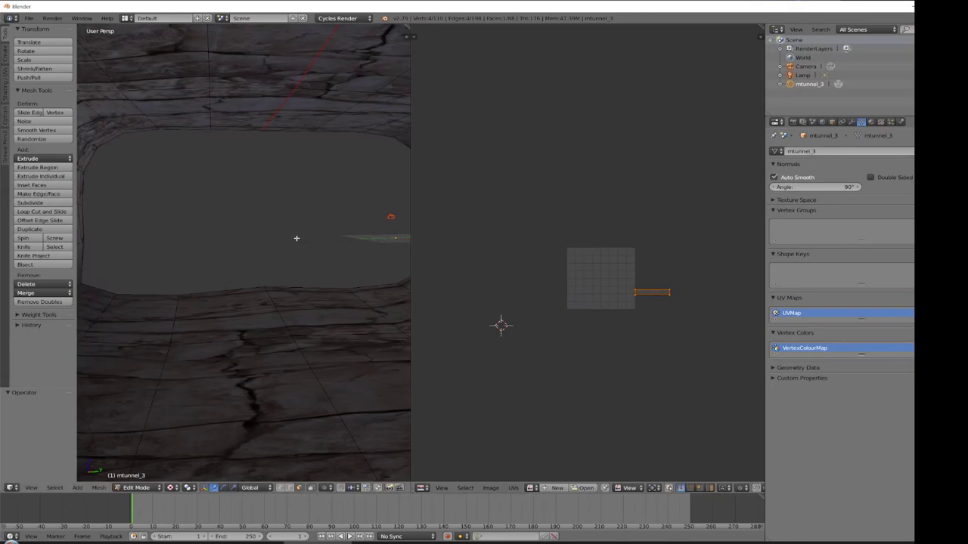
- Select all of mtunnel_3's faces and scale their UV layout down by a factor of about 0.49
middle_drag(300, 231, 383, 227)
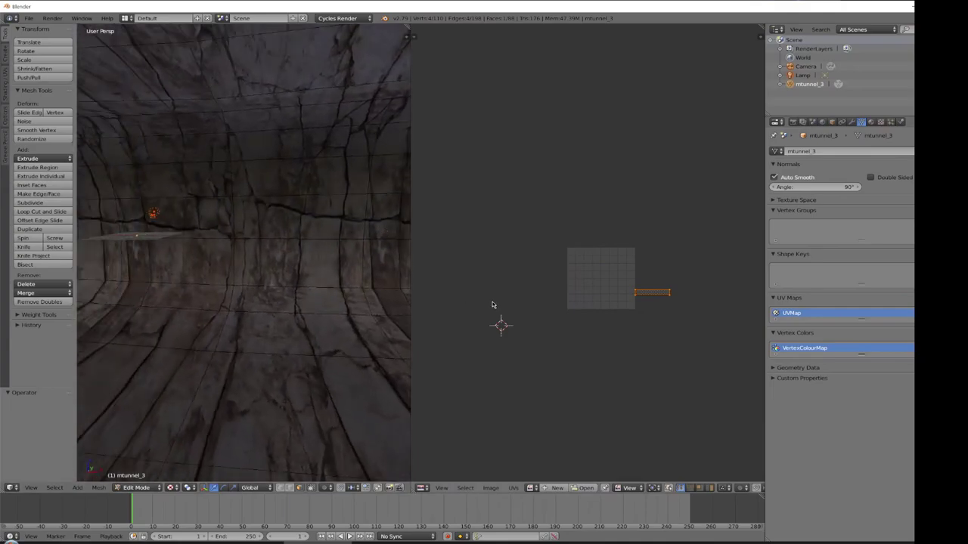
key(a)
key(a)
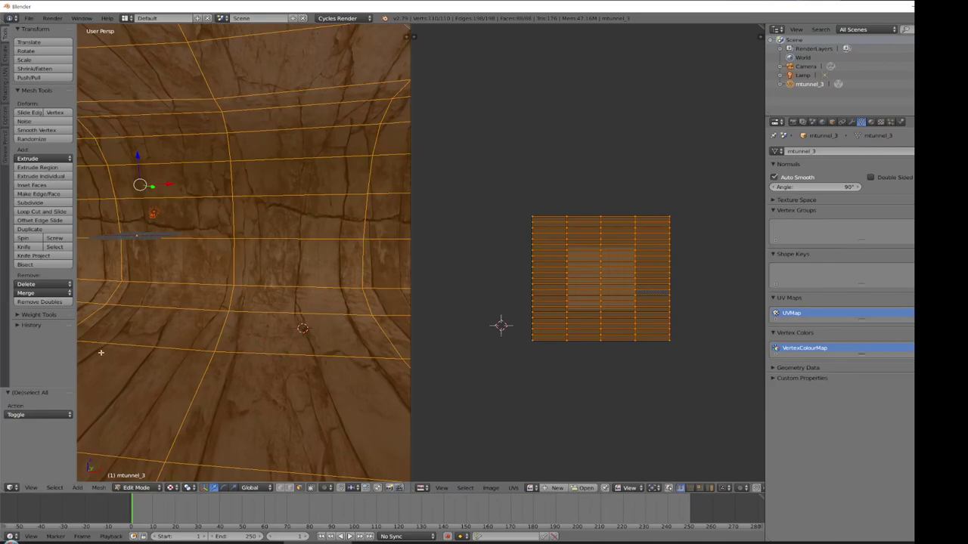
scroll(567, 346, up, 3)
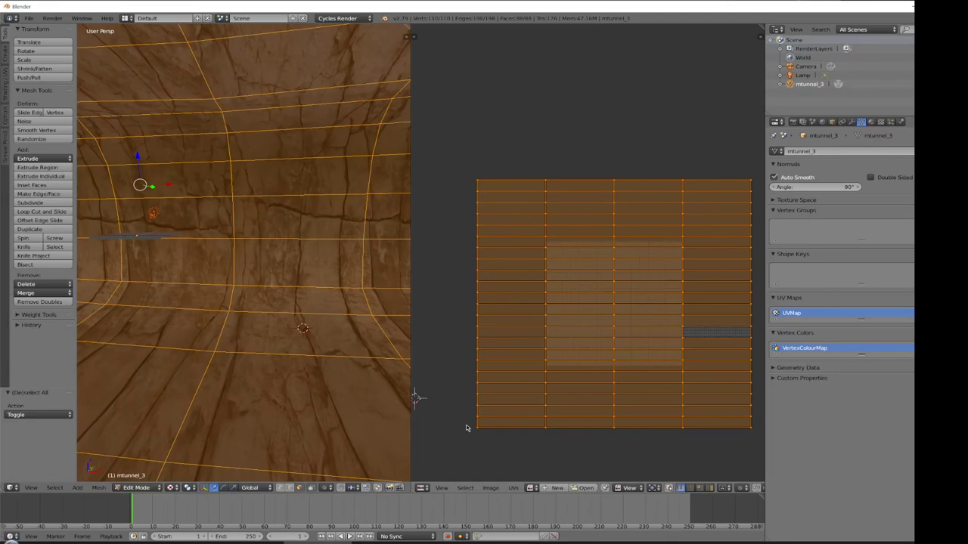
key(s)
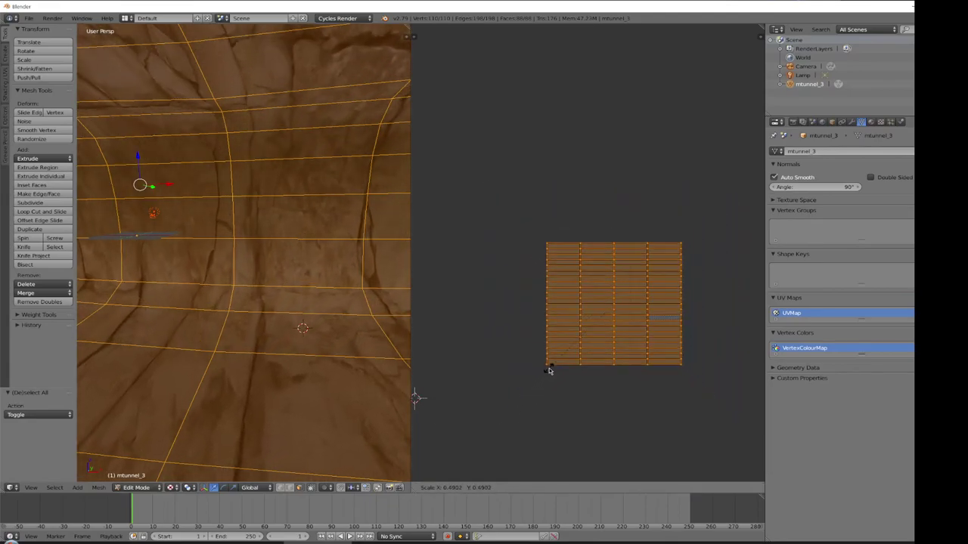
click(549, 370)
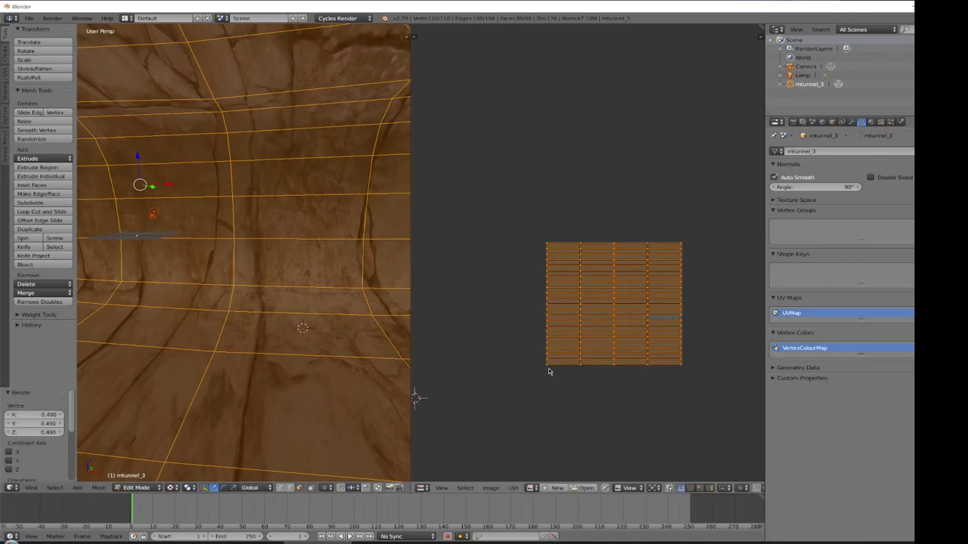
- Scale the UV layout up by a factor of about 1.02 so its edges meet the UV square
scroll(592, 416, up, 4)
scroll(544, 306, up, 1)
middle_drag(557, 154, 689, 176)
scroll(668, 200, up, 5)
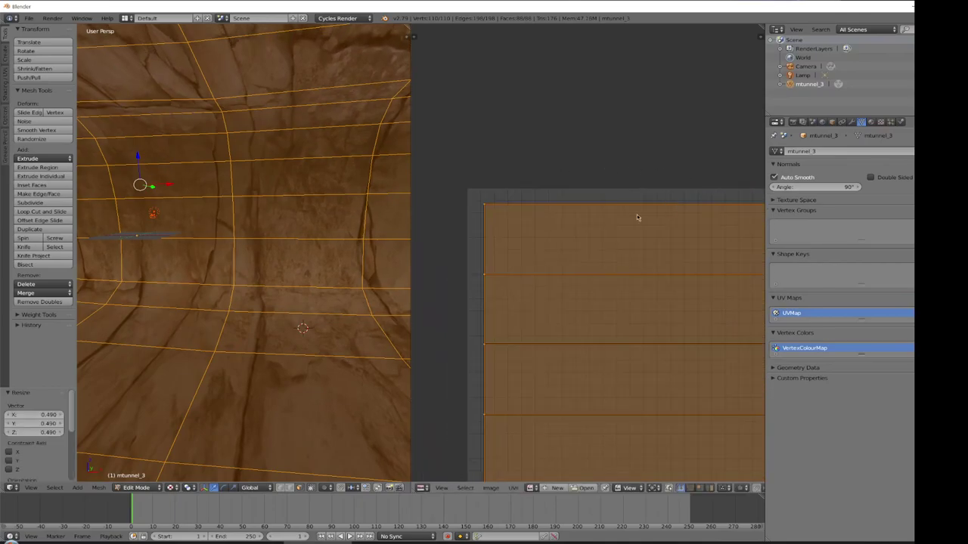
key(s)
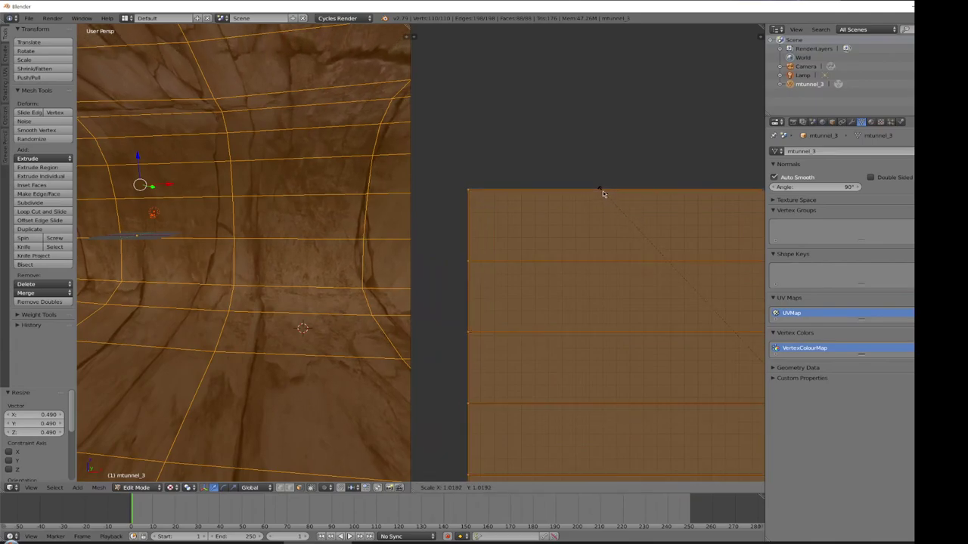
click(603, 191)
- Pack the UV islands with Rotate enabled and a 0.001 margin, and check the texture inside the tunnel
key(ctrl+p)
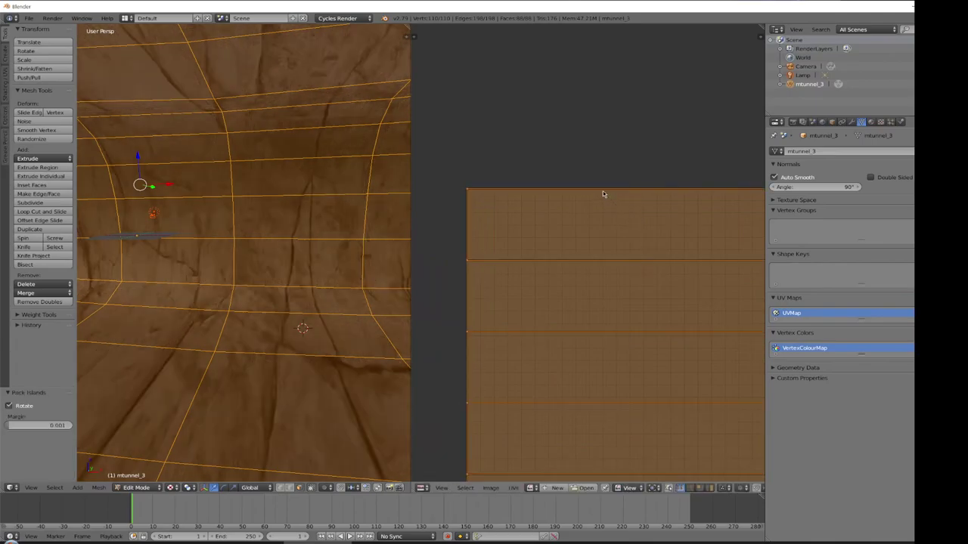
scroll(631, 174, down, 5)
middle_drag(267, 240, 171, 222)
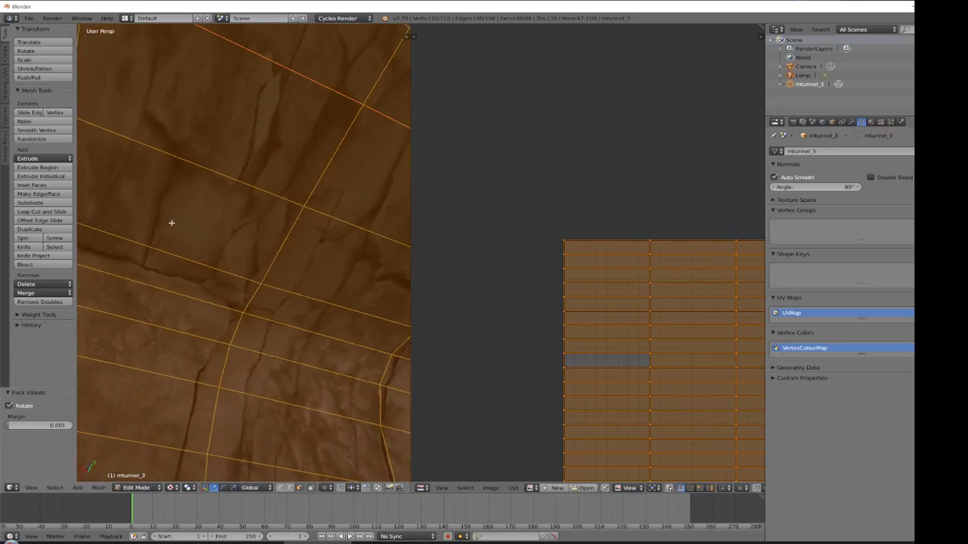
- Switch to DarkRadiant, select the middle section of the original patch tunnel, and inspect its rock texture from inside
click(245, 542)
scroll(495, 341, down, 4)
middle_drag(376, 347, 562, 326)
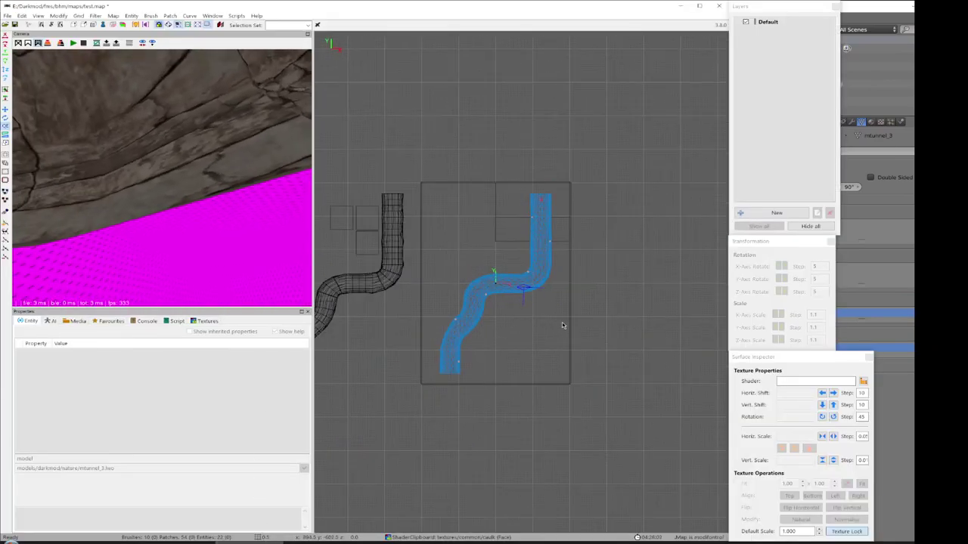
shift+click(360, 288)
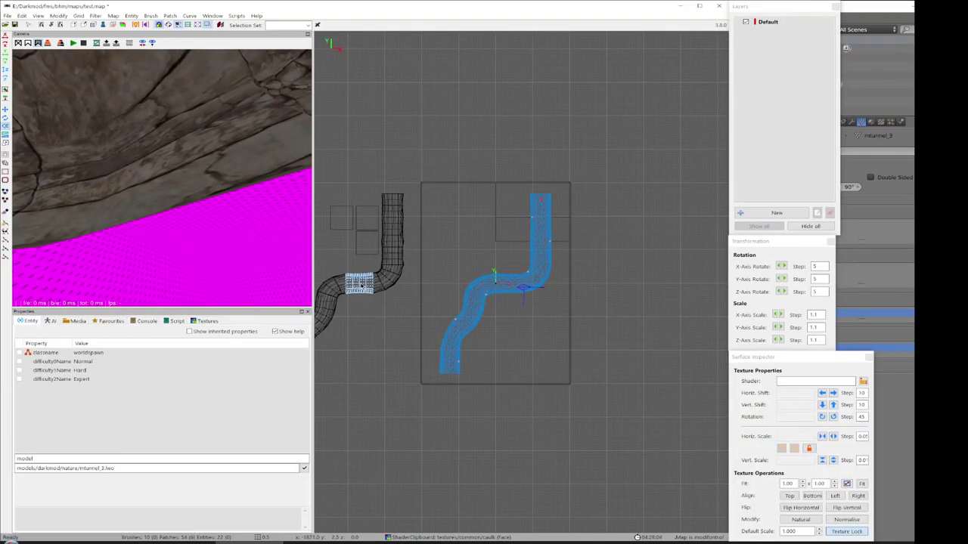
ctrl+middle_click(360, 284)
right_click(282, 252)
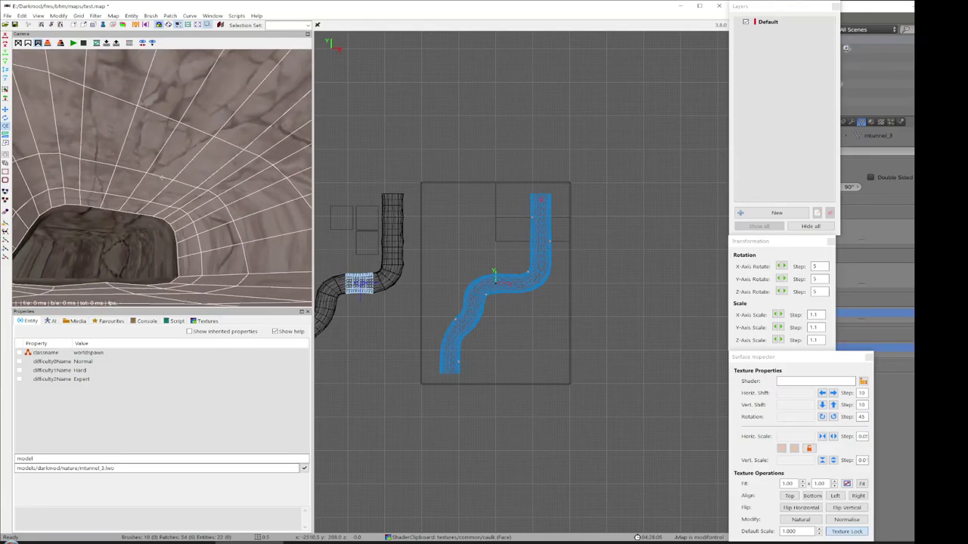
key(Up)
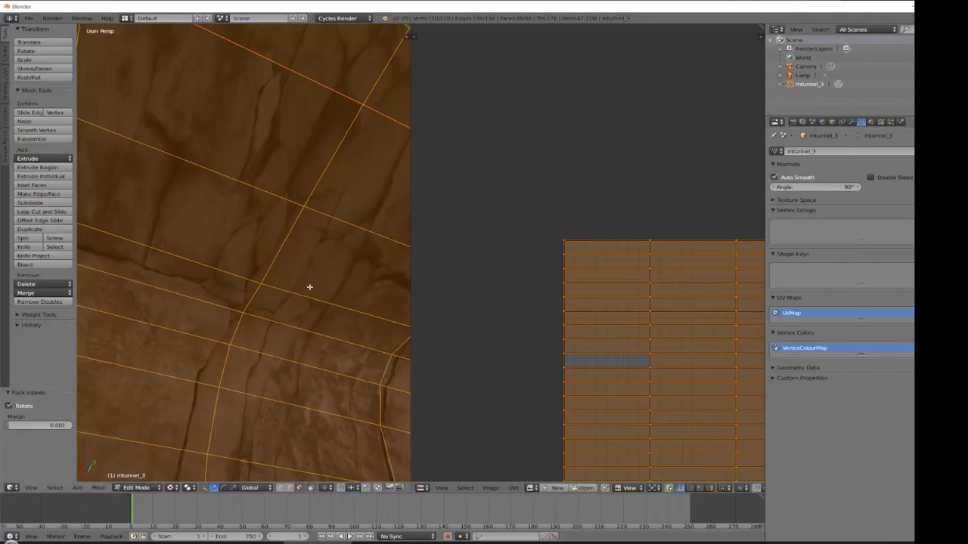
- Check the rock texture inside the tunnel, deselect all faces, and put mtunnel_3 into Vertex Paint mode with Wireframe shading
right_click(309, 289)
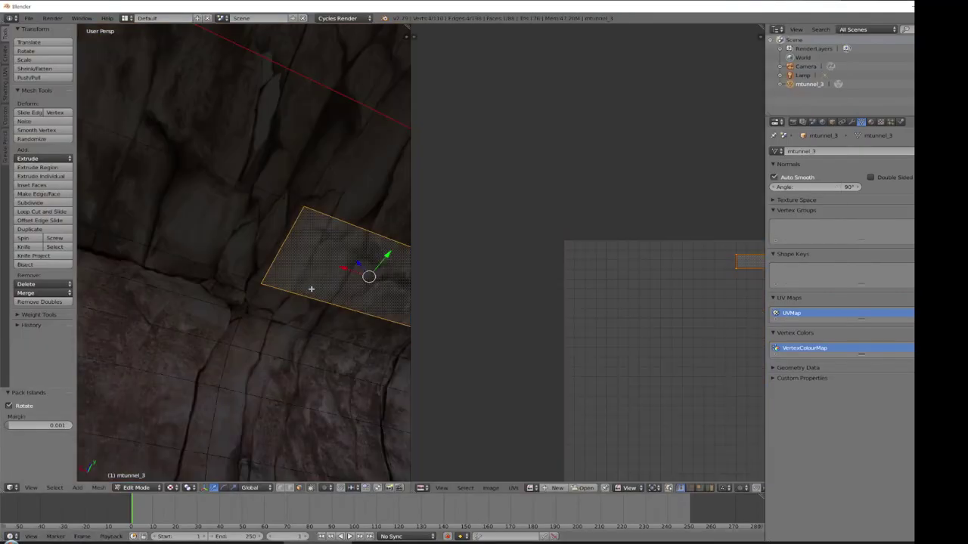
key(a)
middle_drag(304, 318, 332, 301)
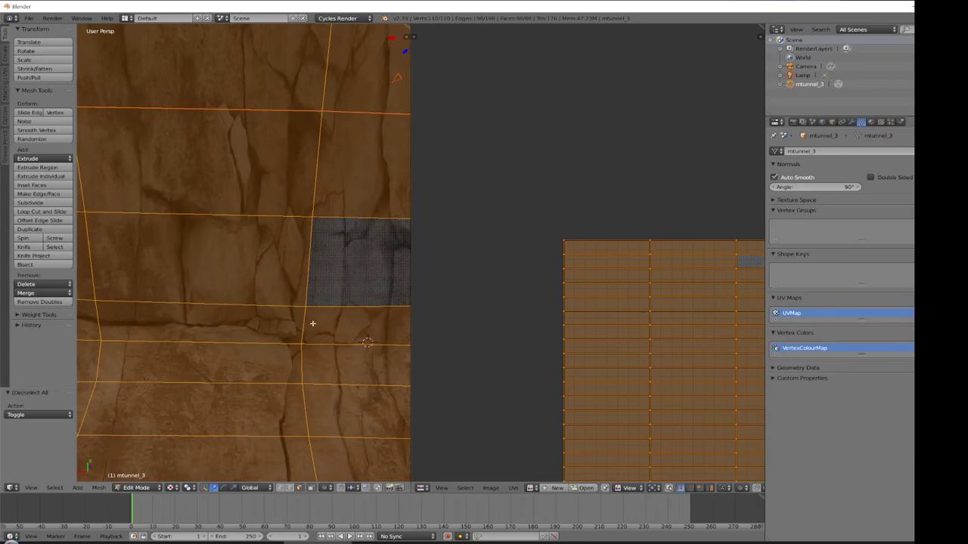
middle_drag(285, 267, 334, 347)
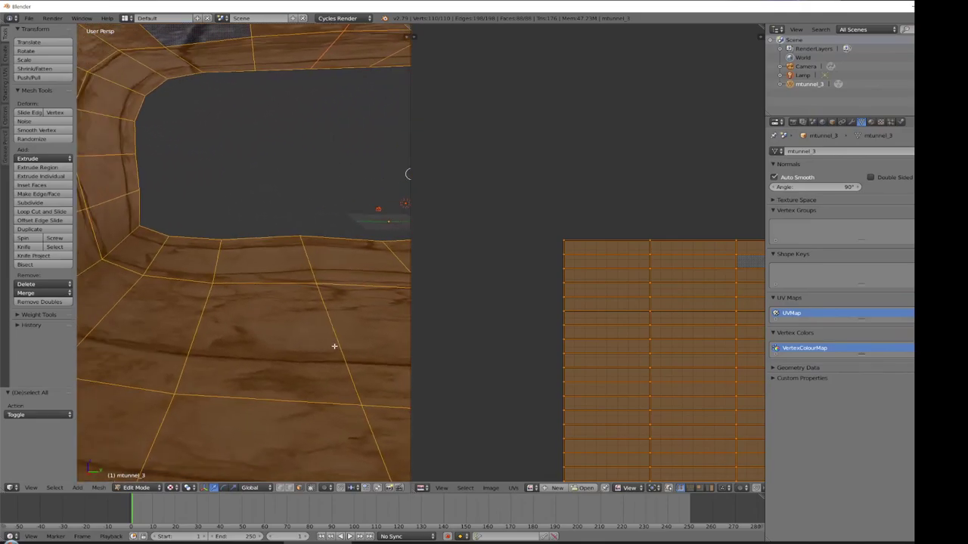
key(a)
click(138, 487)
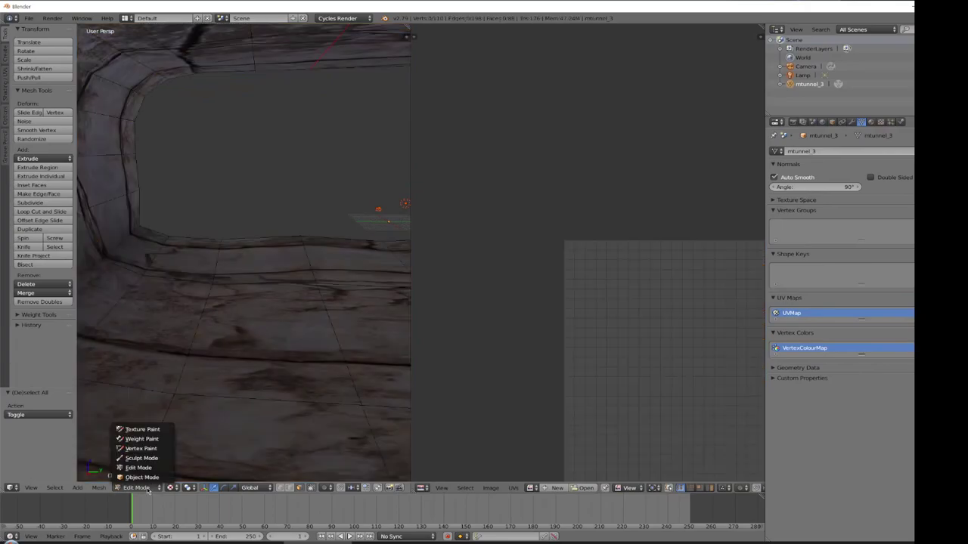
click(155, 450)
click(170, 488)
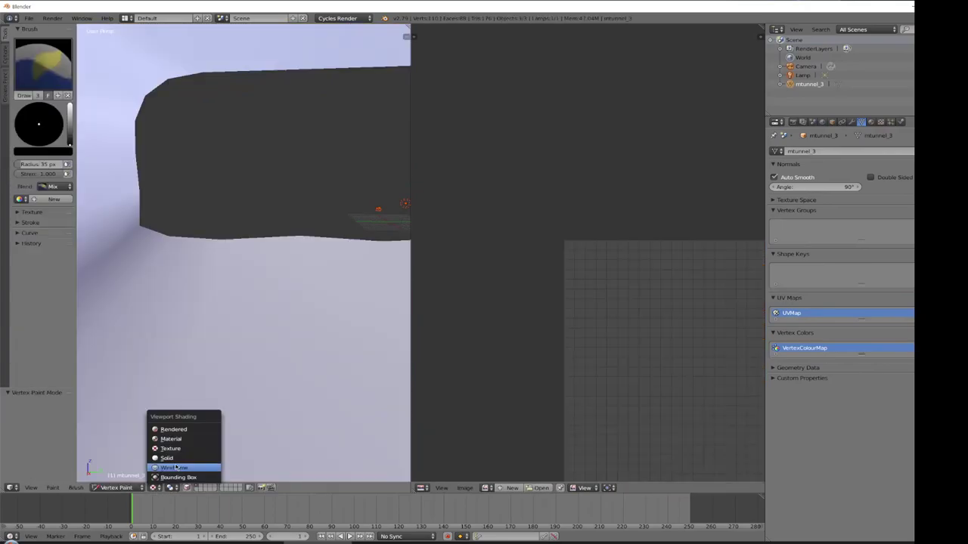
click(173, 469)
- Paint the remaining light areas of the tunnel floor black at both ends, up to the foot of the walls
mouse_move(223, 281)
mouse_down()
mouse_move(226, 244)
mouse_move(209, 281)
mouse_move(177, 265)
mouse_move(121, 304)
mouse_up()
mouse_move(245, 254)
mouse_down()
mouse_move(317, 294)
mouse_move(294, 250)
mouse_move(363, 261)
mouse_move(382, 272)
mouse_move(310, 271)
mouse_move(373, 327)
mouse_up()
scroll(313, 313, down, 4)
mouse_move(215, 264)
mouse_down()
mouse_move(185, 255)
mouse_move(94, 403)
mouse_move(224, 328)
mouse_move(309, 373)
mouse_up()
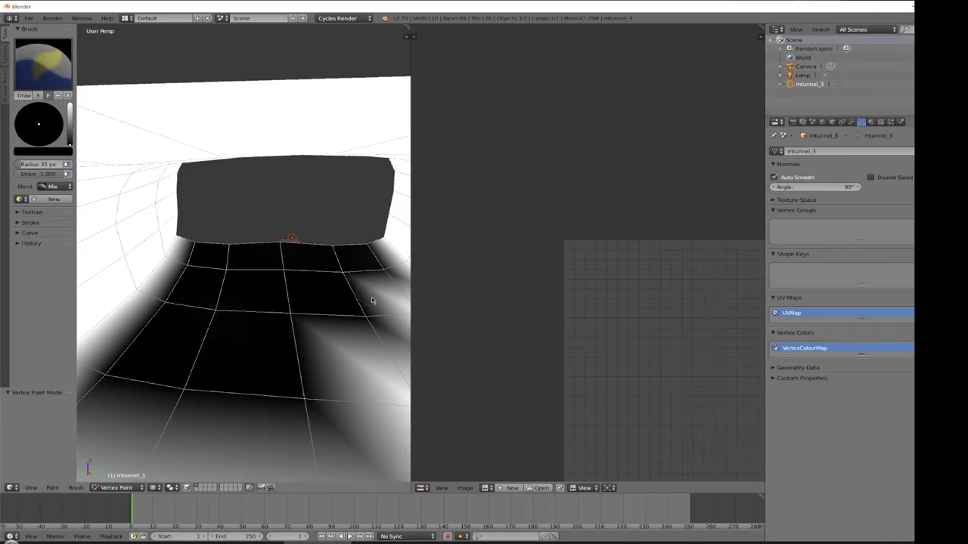
middle_drag(352, 330, 168, 319)
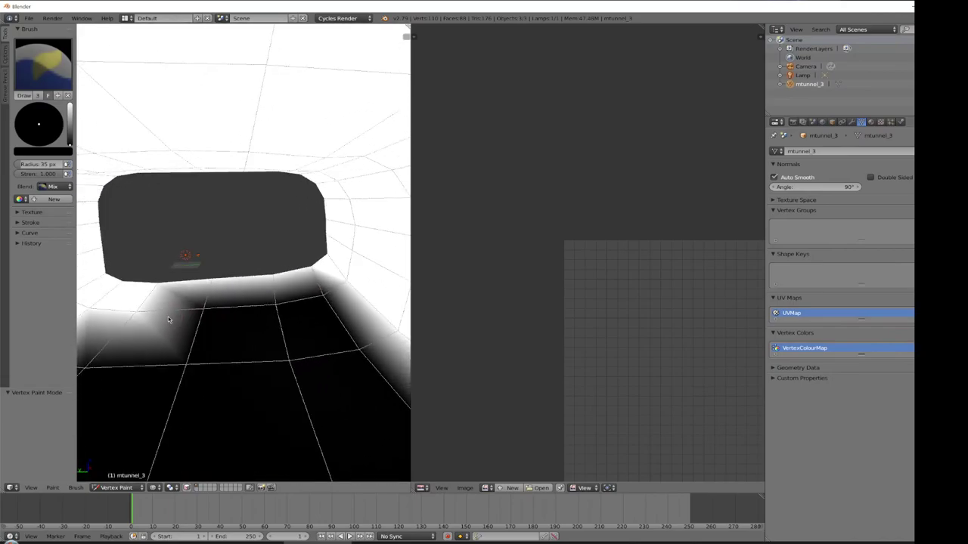
click(311, 270)
mouse_move(310, 286)
mouse_down()
mouse_move(239, 303)
mouse_move(151, 303)
mouse_up()
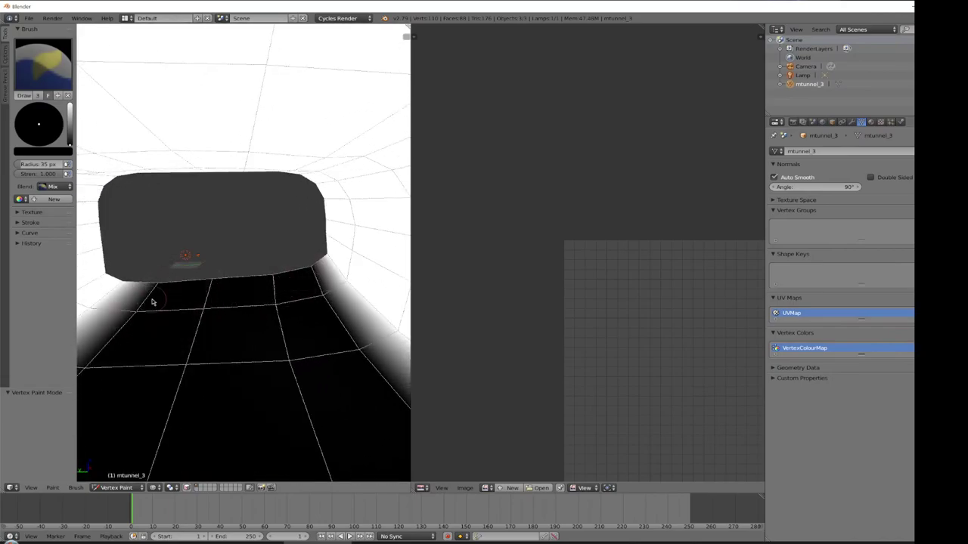
mouse_move(169, 303)
middle_down()
mouse_move(249, 305)
mouse_move(210, 378)
middle_up()
mouse_move(209, 378)
mouse_down()
mouse_move(208, 272)
mouse_move(205, 298)
mouse_up()
mouse_move(205, 339)
middle_down()
mouse_move(144, 345)
mouse_move(361, 347)
mouse_move(80, 346)
mouse_move(401, 340)
middle_up()
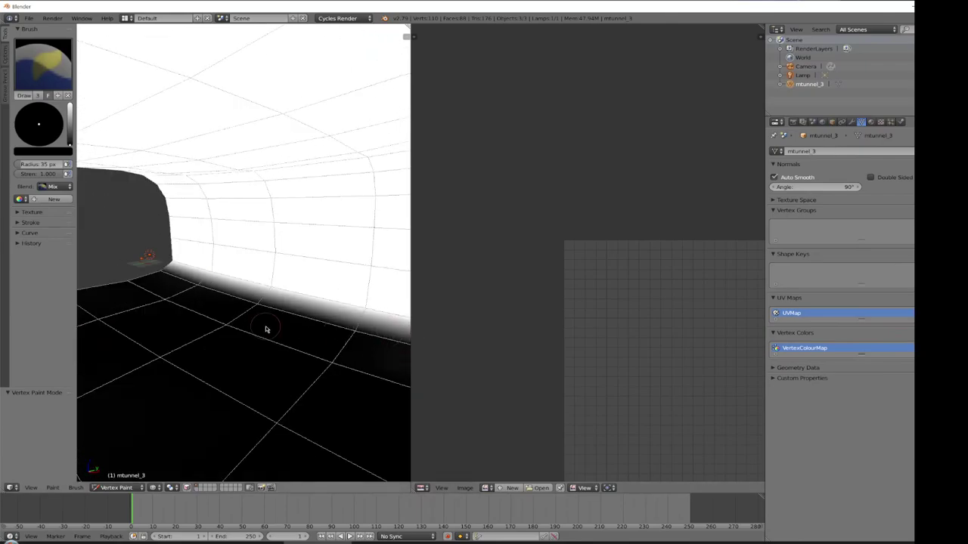
- Return to Object Mode, select everything, and export it in Lightwave format over mtunnel_3.lwo in the nature folder
click(121, 487)
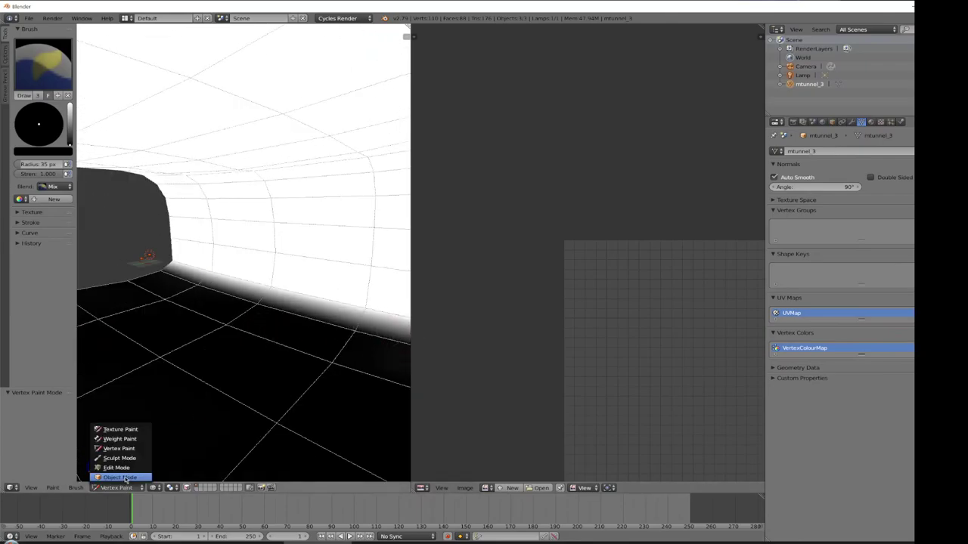
click(121, 478)
key(a)
key(a)
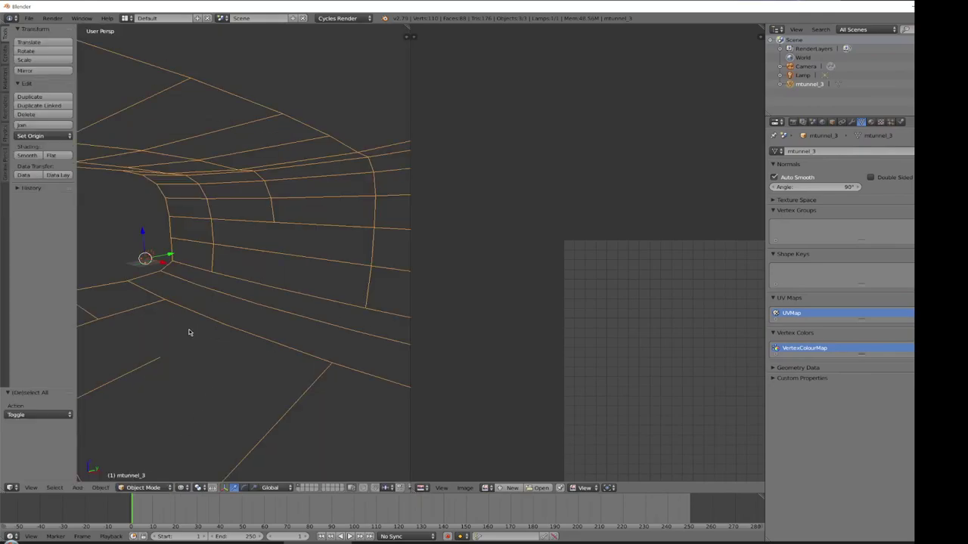
click(28, 19)
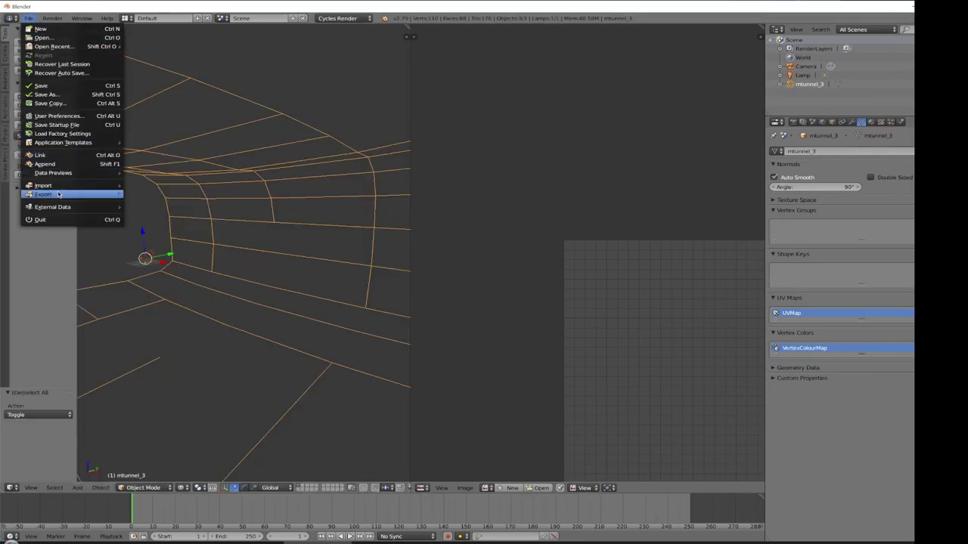
mouse_move(72, 194)
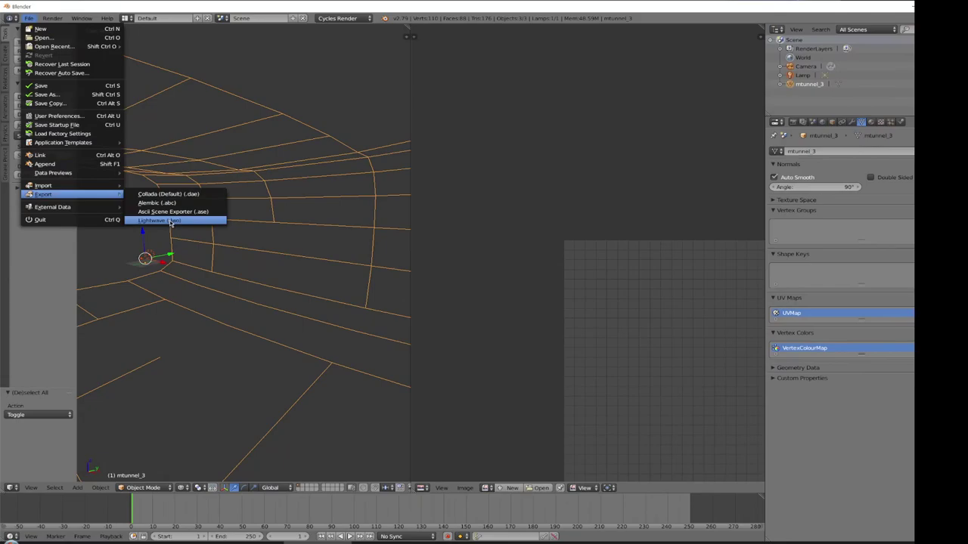
click(171, 221)
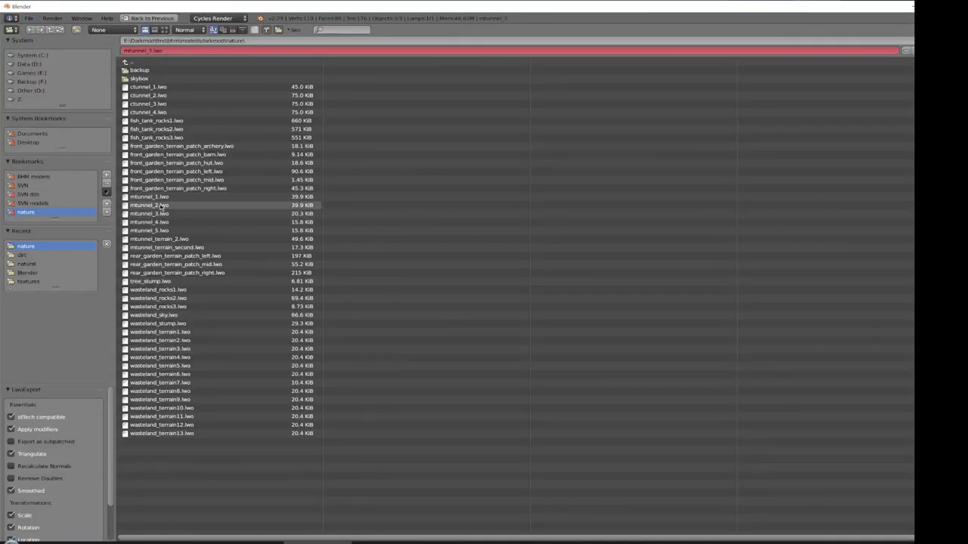
click(938, 40)
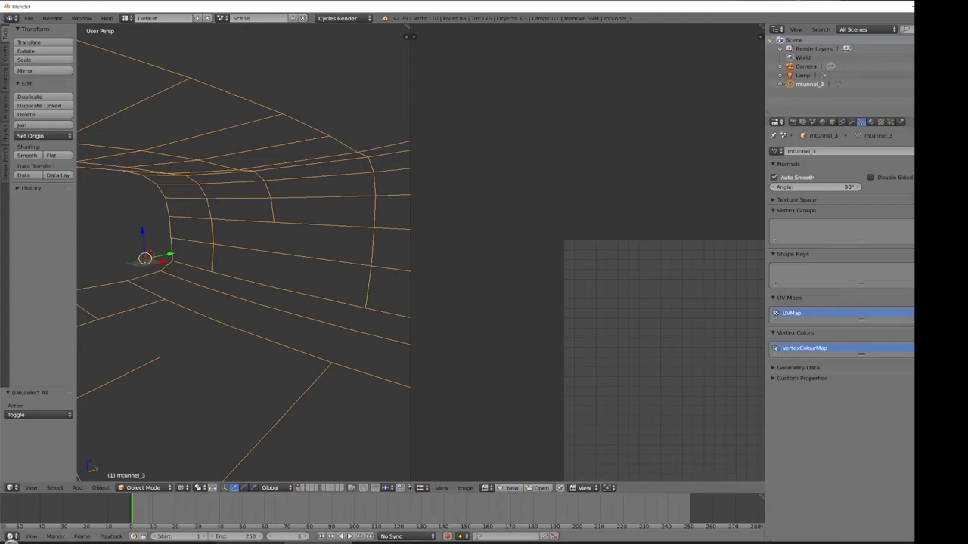
- Switch to DarkRadiant, select the mtunnel_3 model in the middle of the model tunnel, and reload the selected model
click(250, 543)
key(Escape)
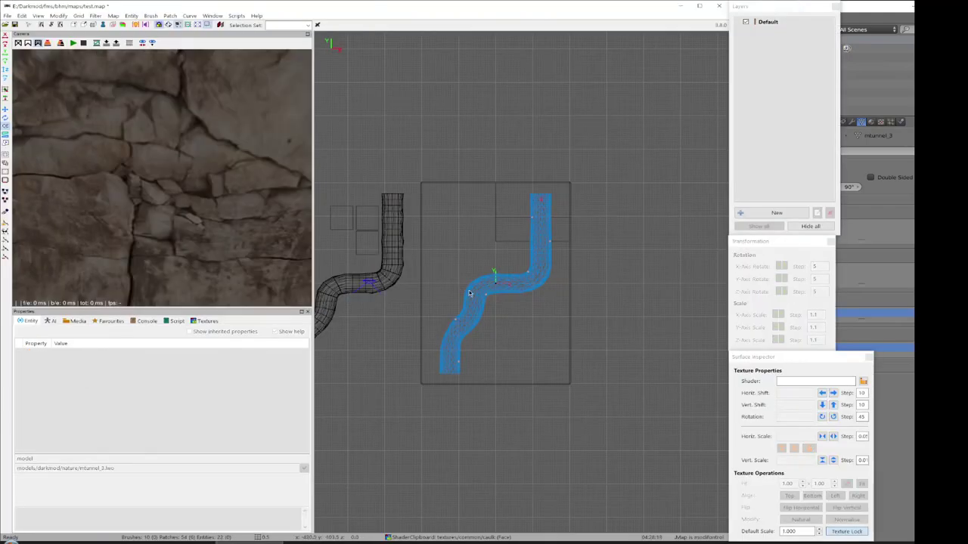
shift+click(516, 284)
right_click(250, 198)
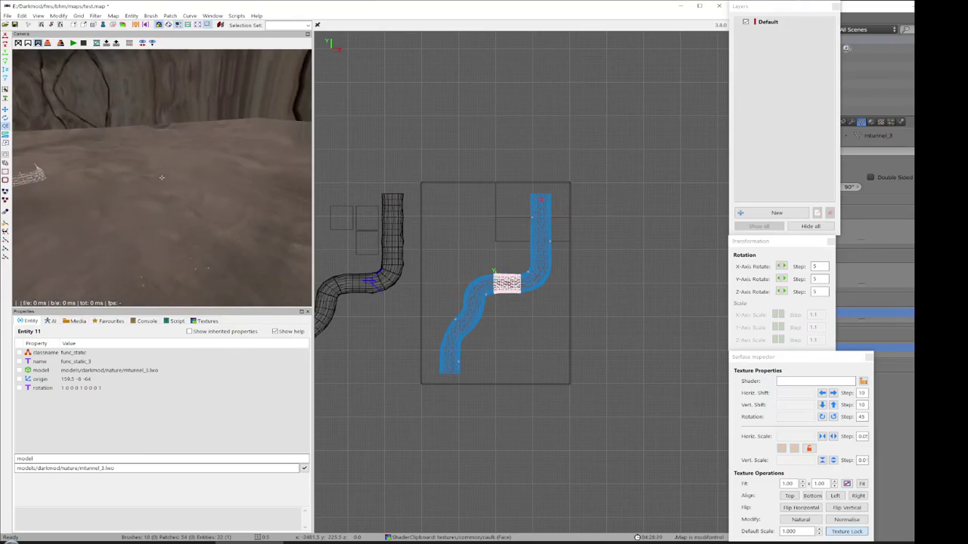
right_click(249, 198)
ctrl+middle_click(510, 284)
right_click(249, 216)
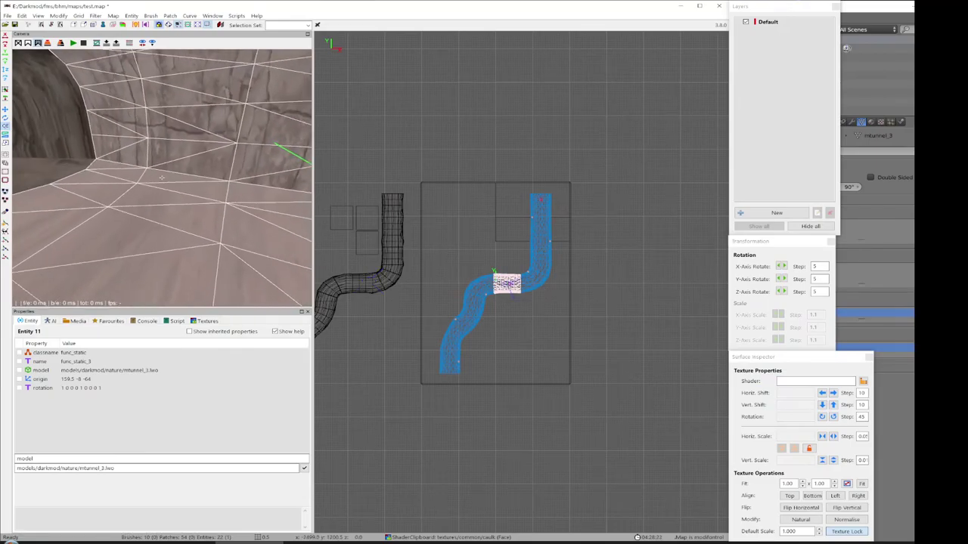
right_click(250, 216)
click(7, 15)
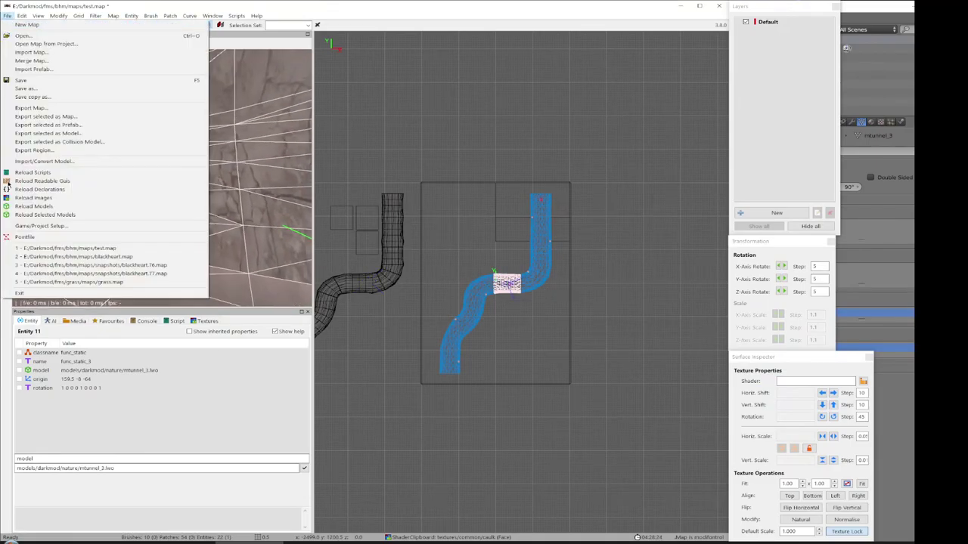
click(67, 217)
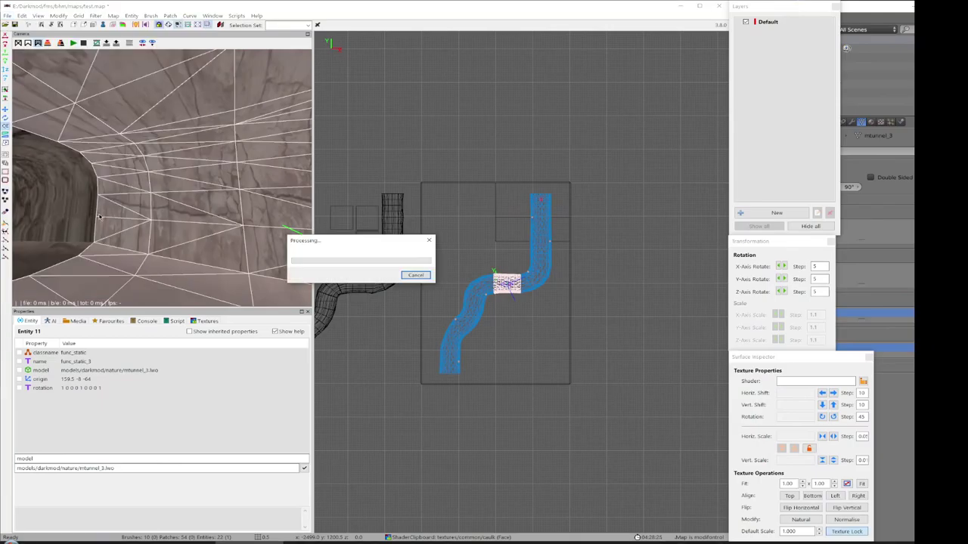
- Examine the rock and sand texture where the mtunnel_3 section meets its neighbours, and select that section
right_click(185, 207)
scroll(162, 177, up, 3)
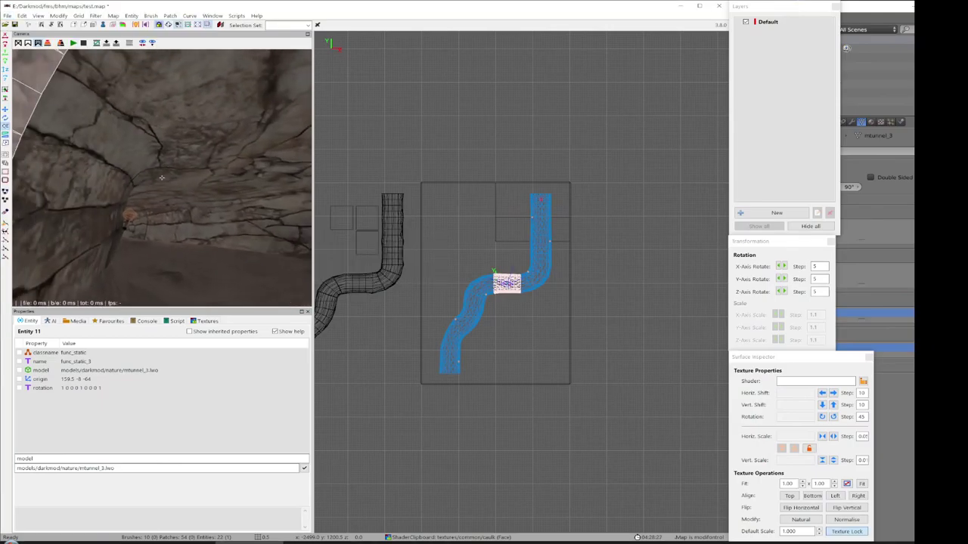
key(Escape)
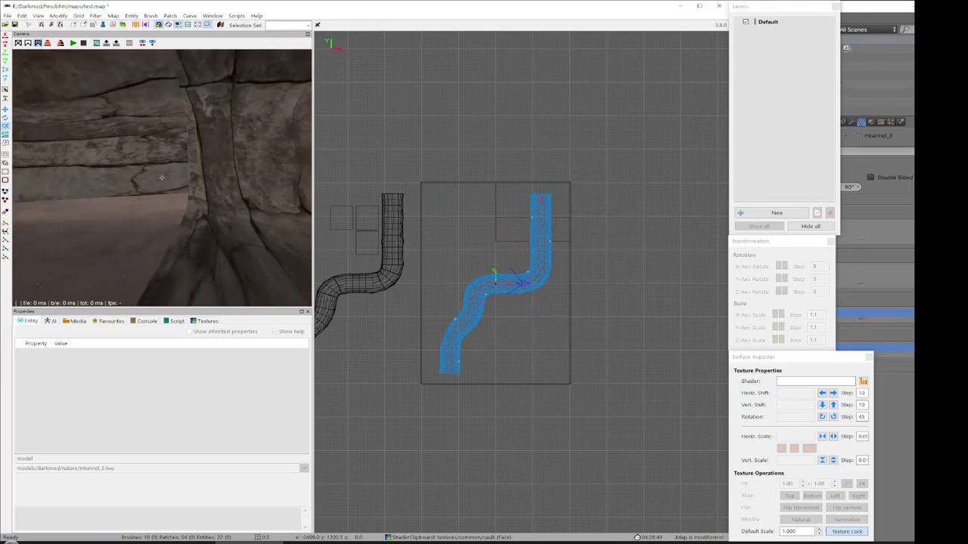
right_click(161, 177)
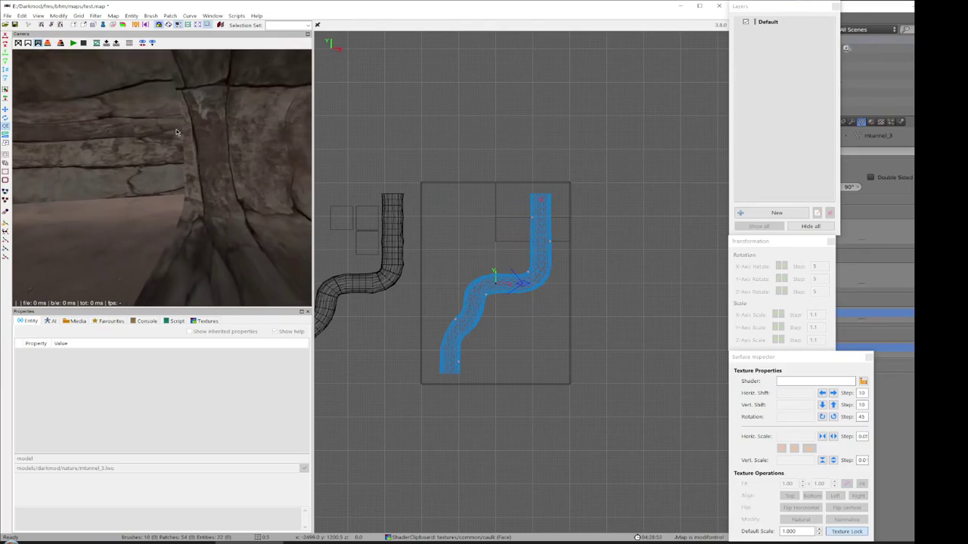
right_click(181, 170)
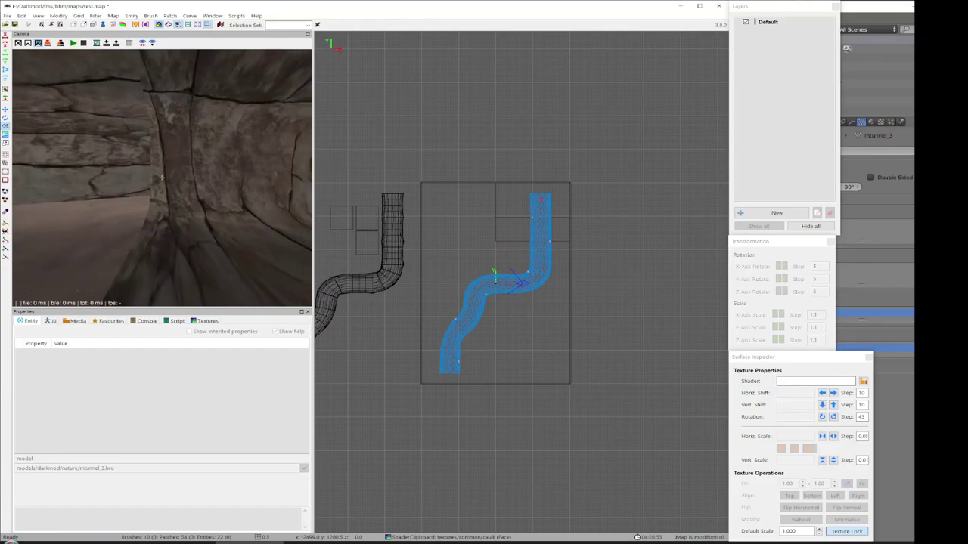
right_click(162, 177)
shift+click(183, 163)
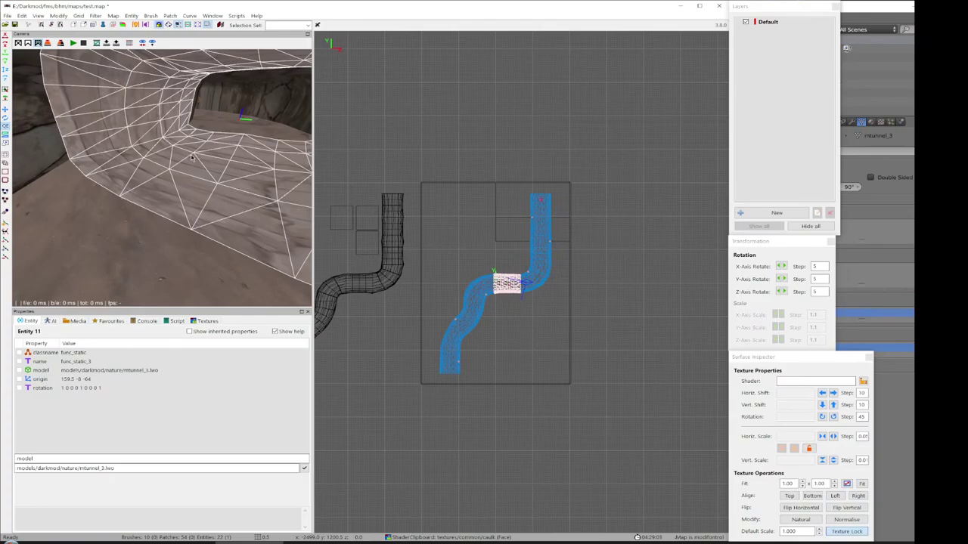
- Switch to Blender, put mtunnel_3 into Edit Mode with Texture shading, and select all its faces
click(318, 542)
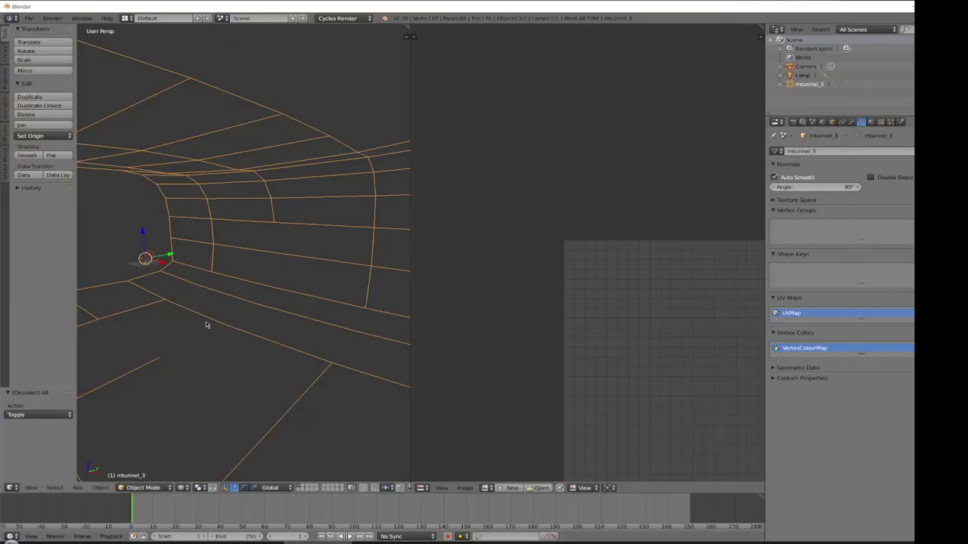
key(a)
click(142, 488)
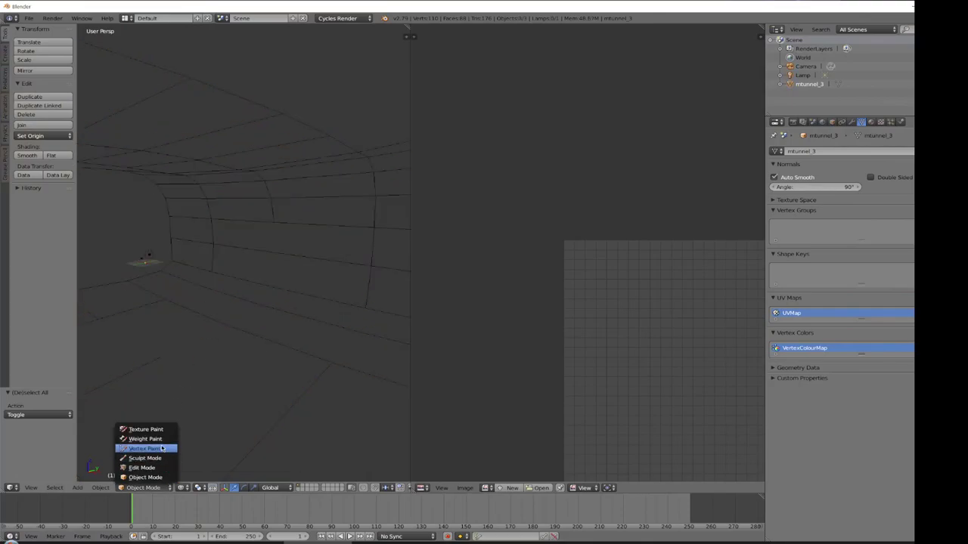
click(156, 467)
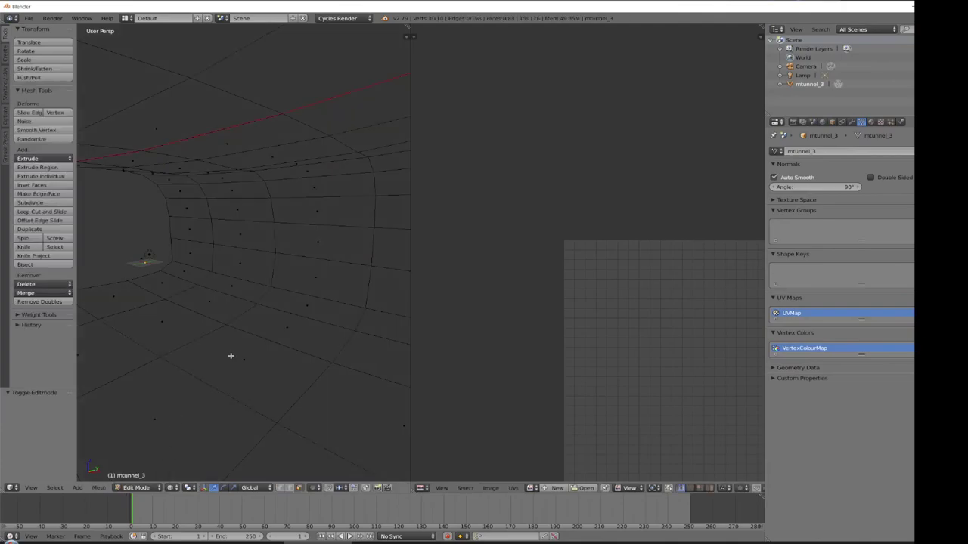
click(171, 488)
click(194, 450)
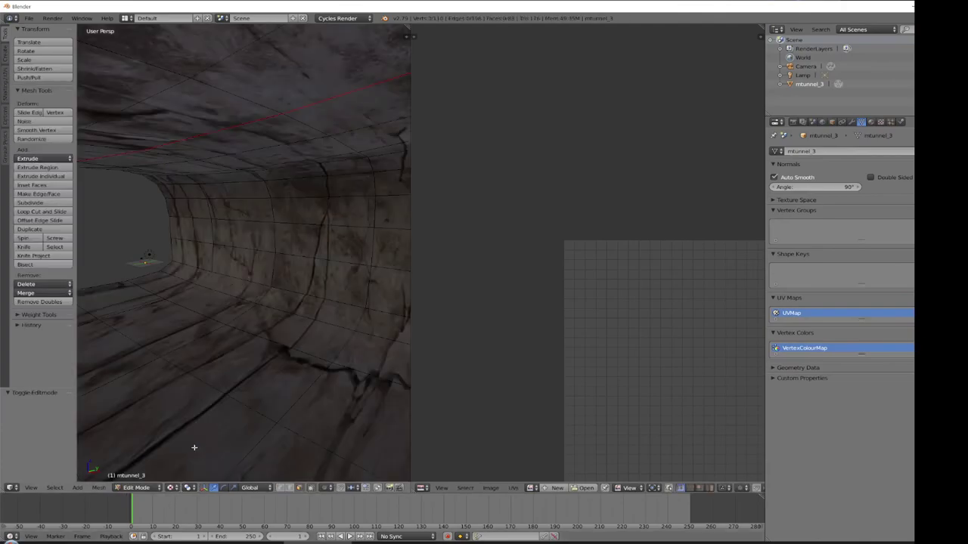
middle_drag(264, 320, 307, 306)
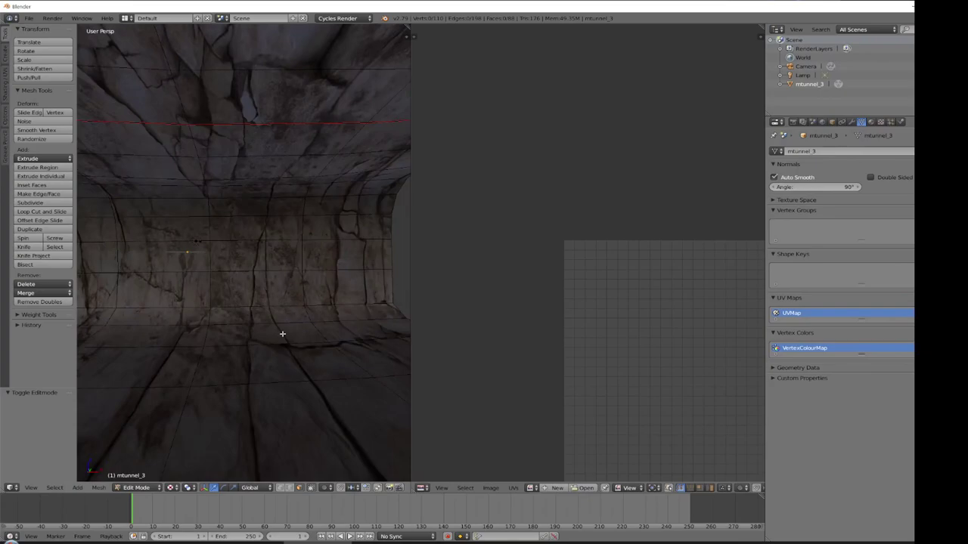
key(a)
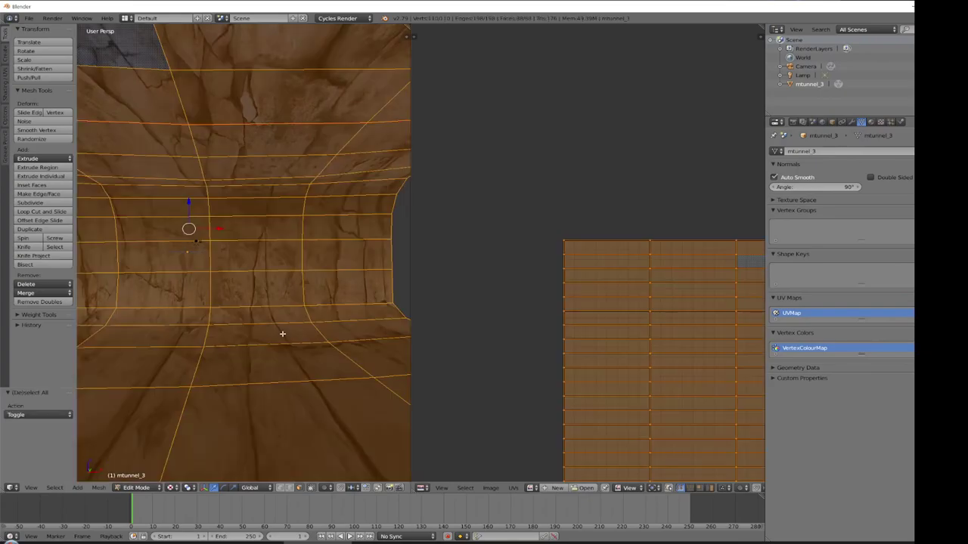
- Rotate all of mtunnel_3's UVs by 90 degrees in the UV editor and check the texture direction inside the tunnel
scroll(526, 353, down, 2)
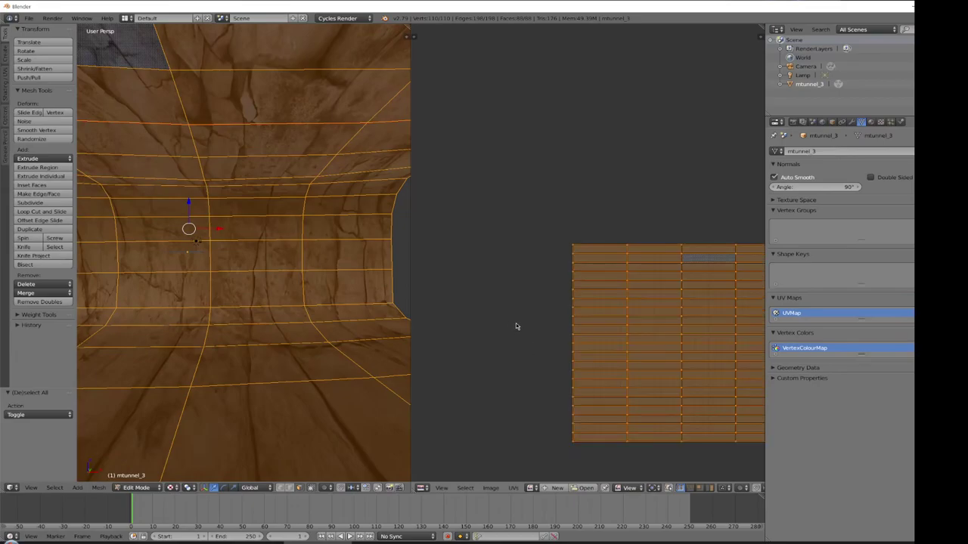
click(490, 316)
scroll(518, 318, down, 3)
click(507, 318)
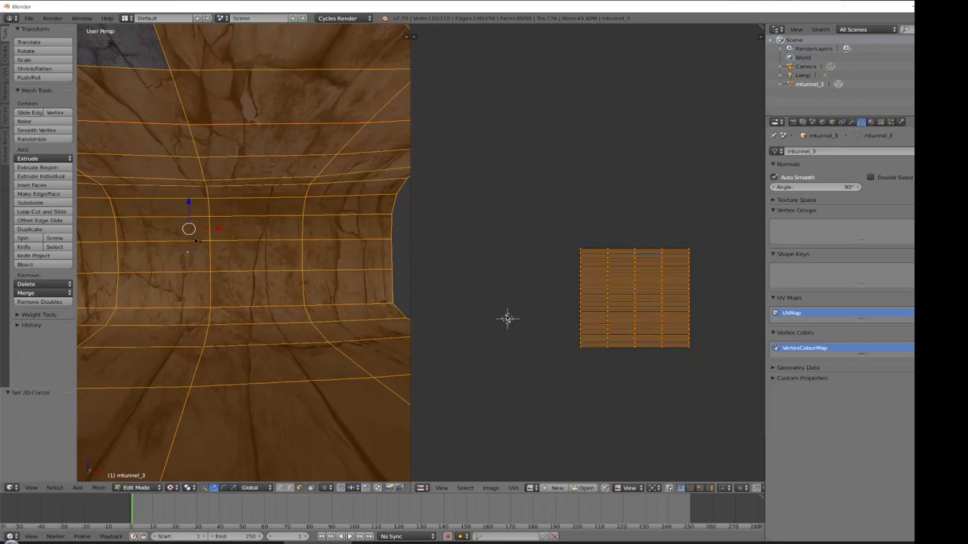
key(r)
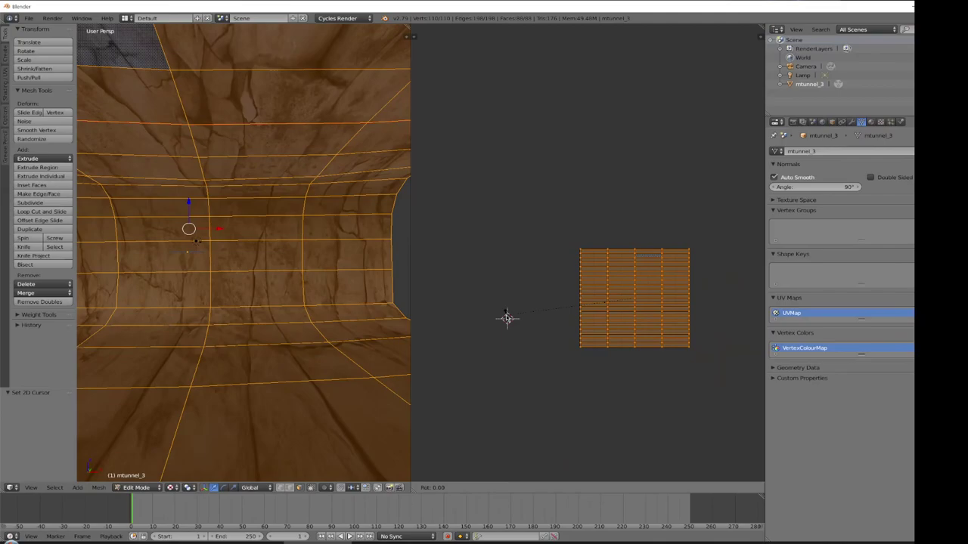
text(90)
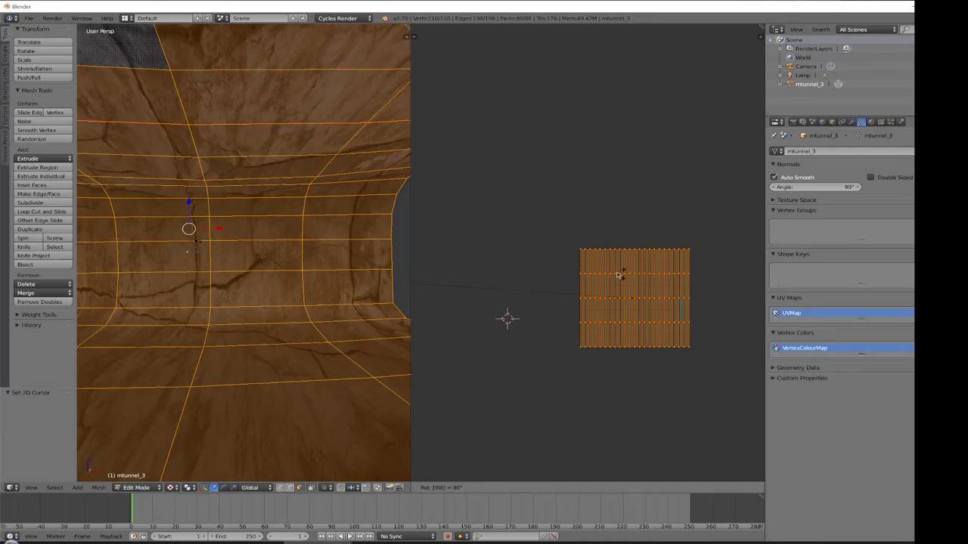
key(Return)
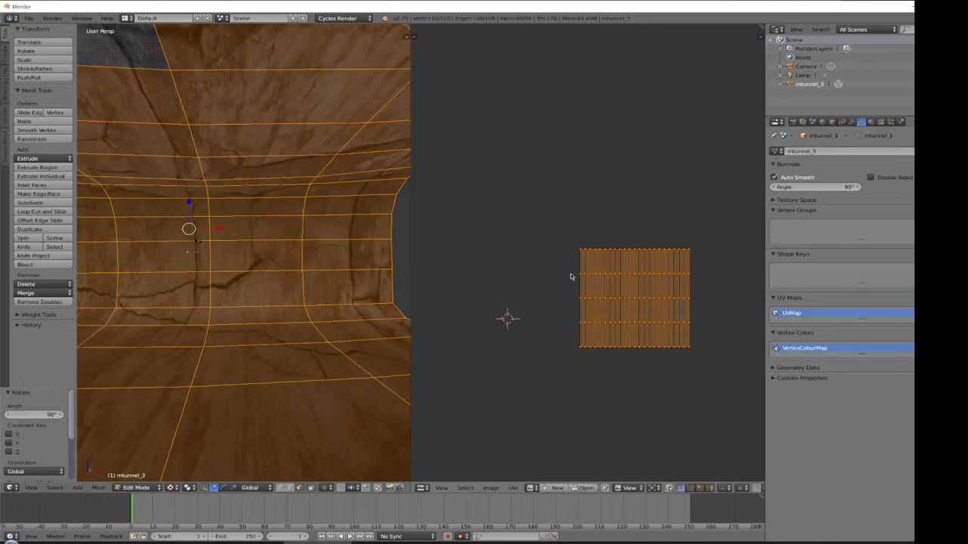
middle_drag(358, 267, 320, 215)
middle_drag(320, 214, 272, 198)
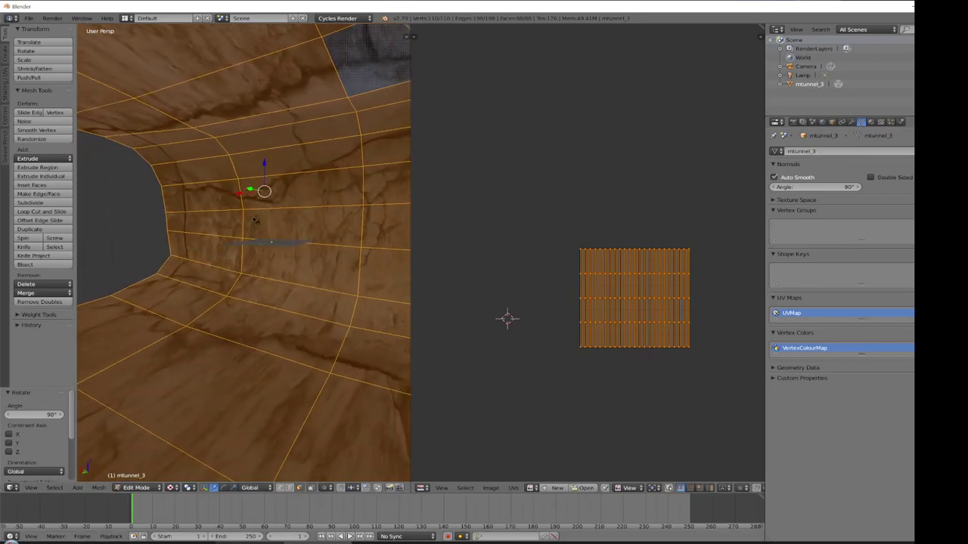
- Switch to DarkRadiant and compare the rock texture direction in the mtunnel_3 area, the original patch tunnel and the mtunnel_2 corner section
click(253, 542)
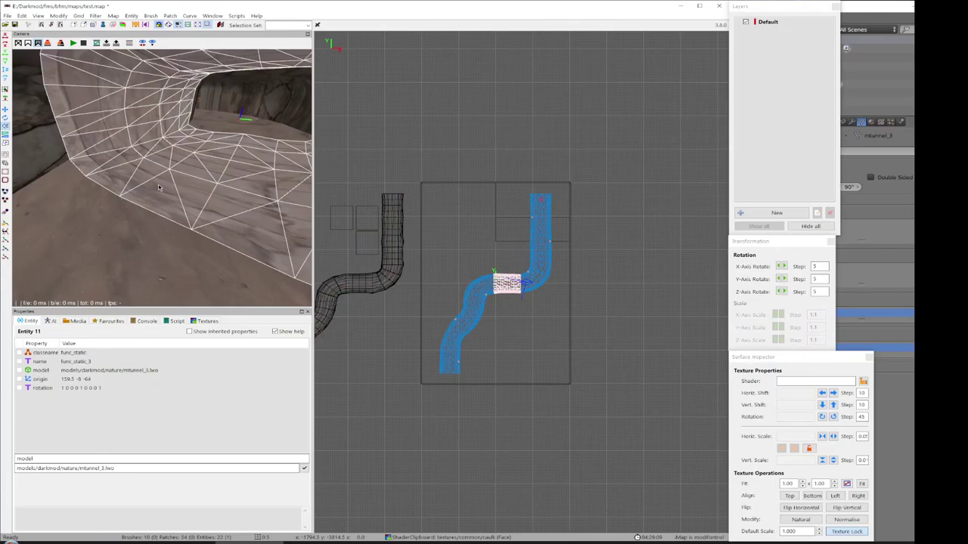
middle_click(363, 286)
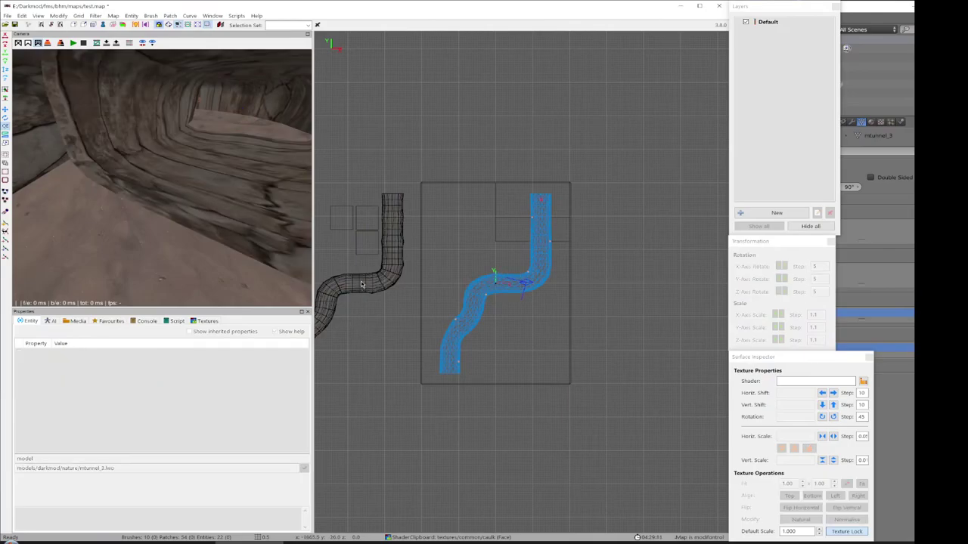
ctrl+middle_click(362, 285)
right_click(227, 208)
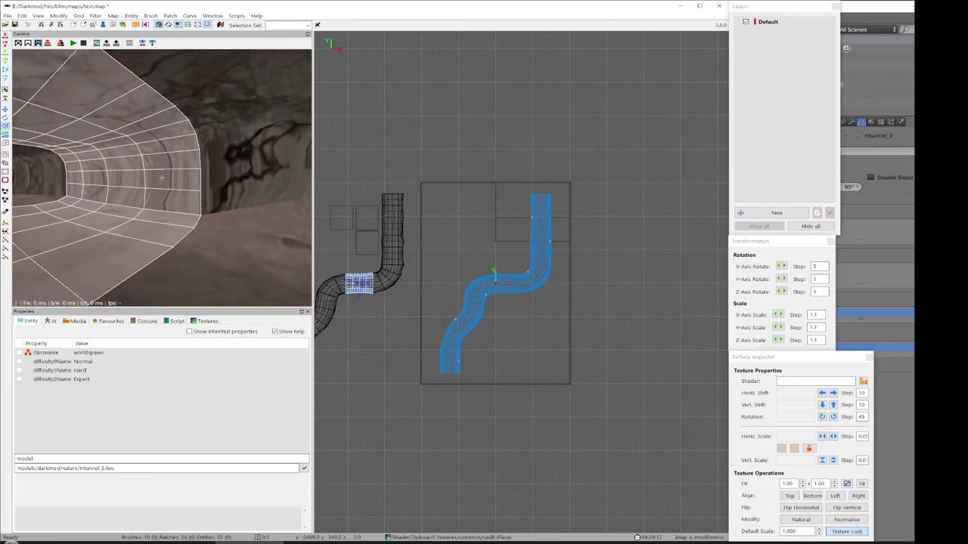
right_click(270, 189)
ctrl+middle_click(529, 276)
key(Escape)
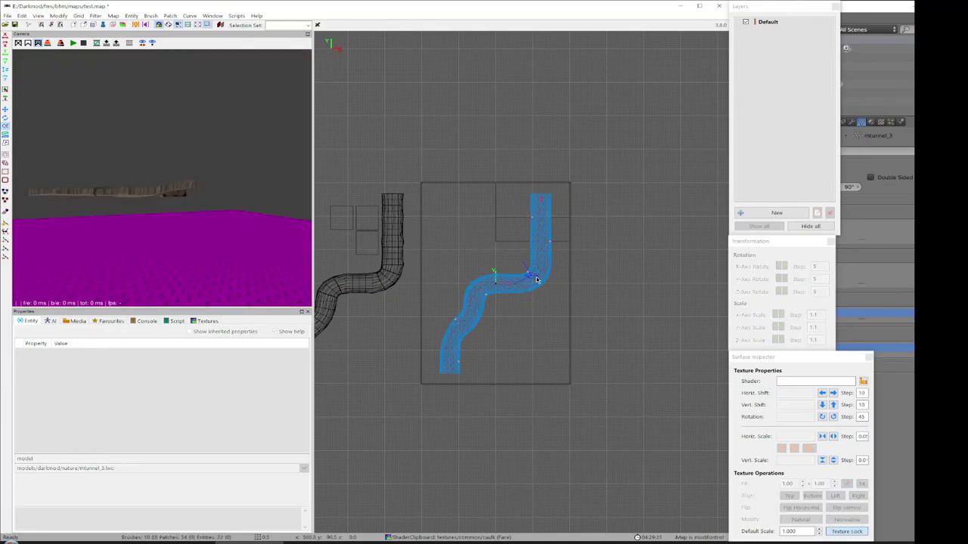
shift+click(534, 284)
middle_click(535, 284)
right_click(162, 177)
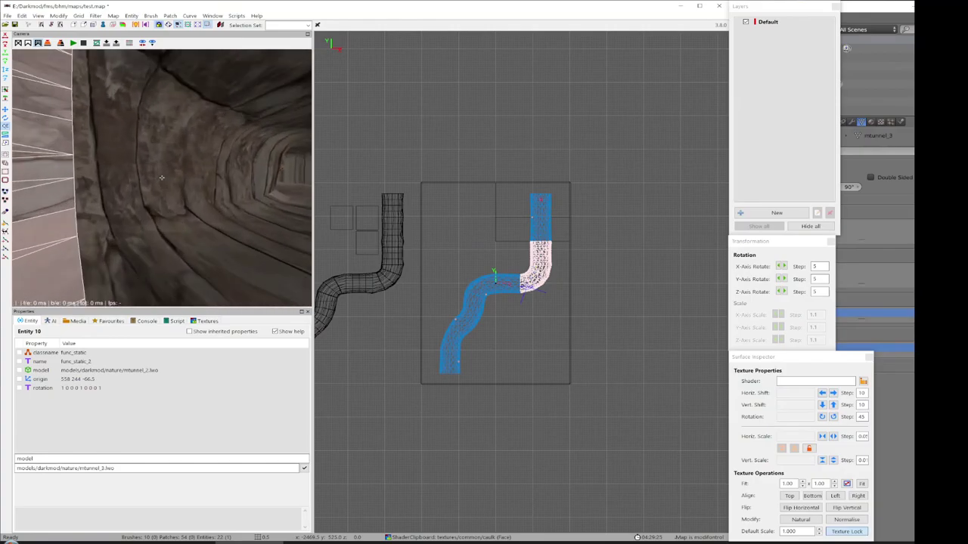
right_click(162, 177)
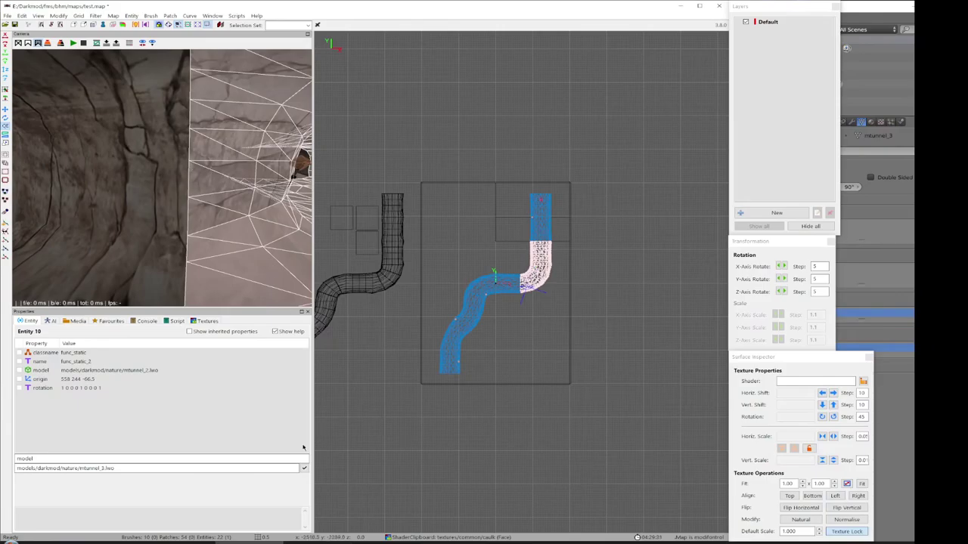
- Switch to Blender and inspect the rotated rock texture along the walls, floor and open end of mtunnel_3
key(alt+Tab)
middle_drag(266, 214, 398, 244)
scroll(133, 220, up, 2)
middle_drag(310, 255, 276, 257)
mouse_move(208, 245)
middle_down()
mouse_move(154, 238)
mouse_move(358, 227)
mouse_move(279, 231)
mouse_move(348, 225)
mouse_move(188, 227)
mouse_move(263, 224)
mouse_move(385, 242)
mouse_move(320, 255)
mouse_move(324, 243)
mouse_move(303, 263)
mouse_move(203, 260)
middle_up()
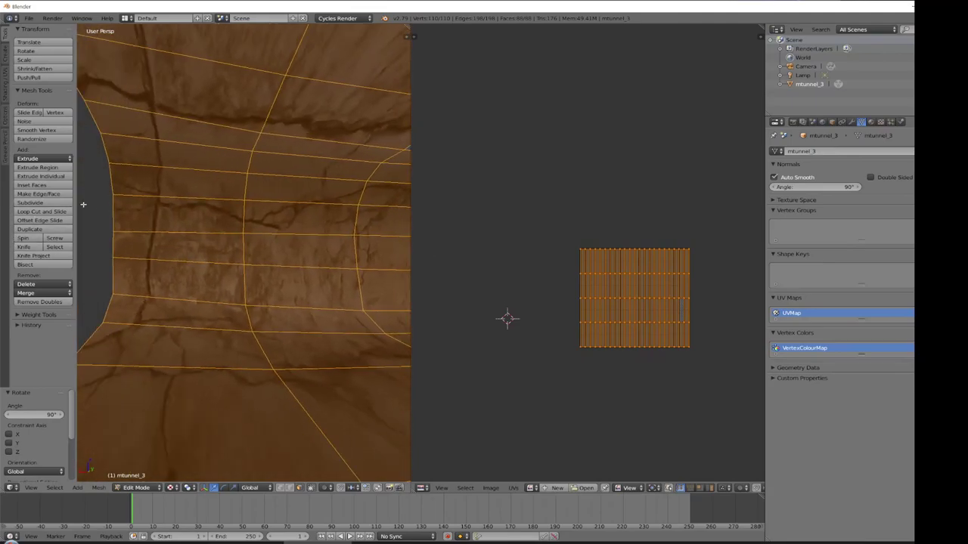
middle_drag(236, 239, 164, 248)
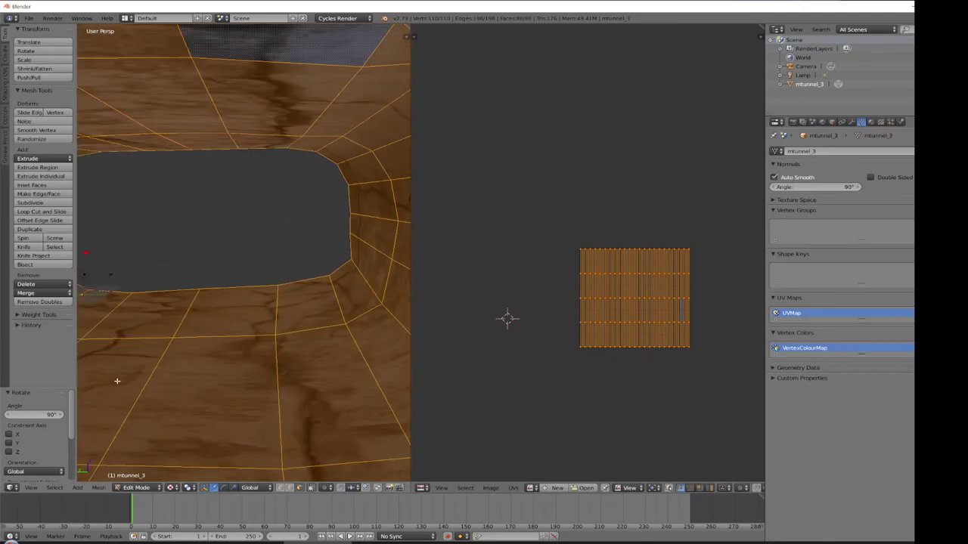
- Return to Object Mode, select everything, and export it in Lightwave format over mtunnel_3.lwo in the nature folder
click(29, 21)
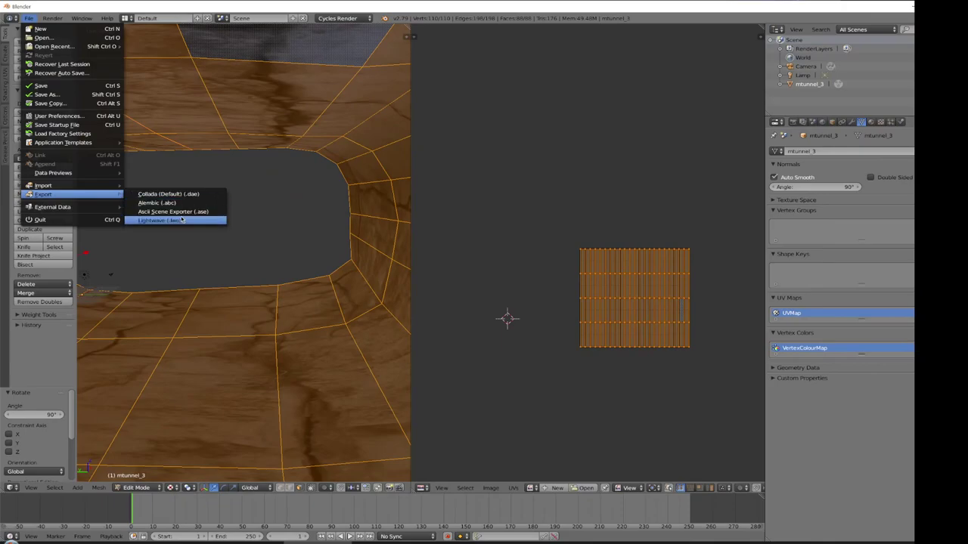
click(148, 490)
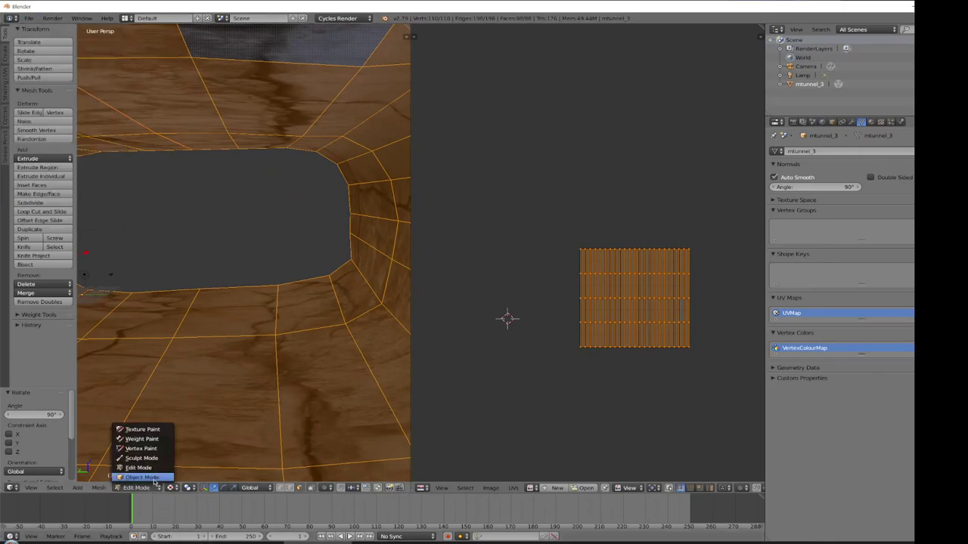
click(143, 478)
key(a)
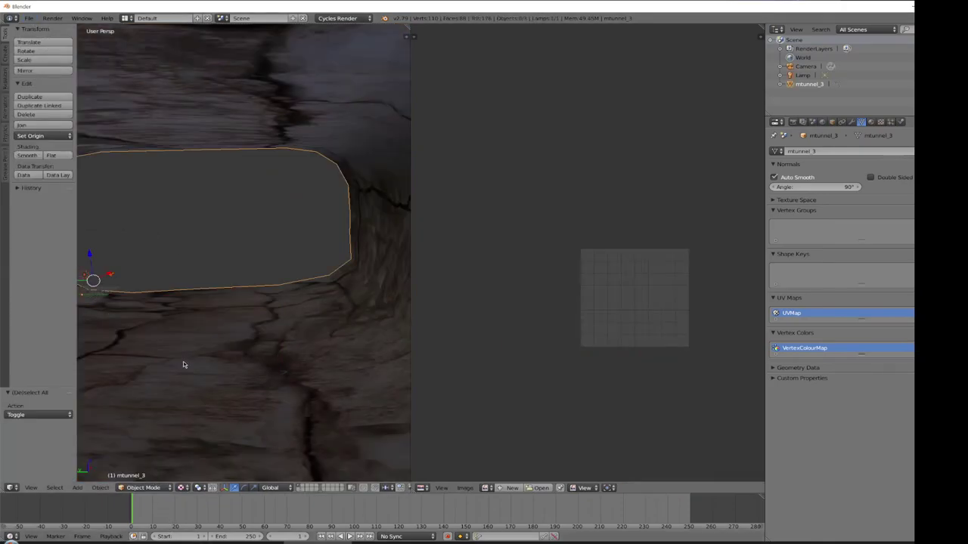
click(29, 18)
click(29, 18)
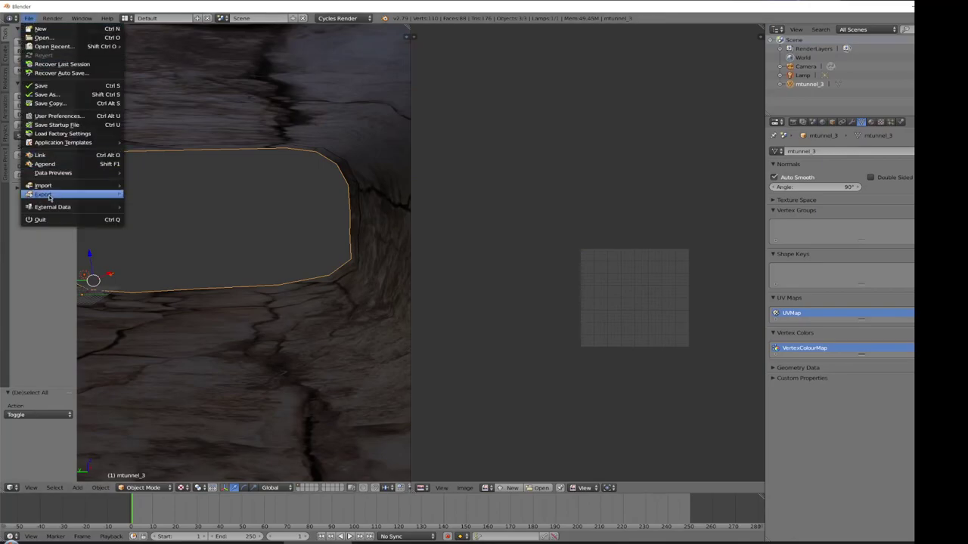
mouse_move(51, 195)
click(183, 221)
click(180, 215)
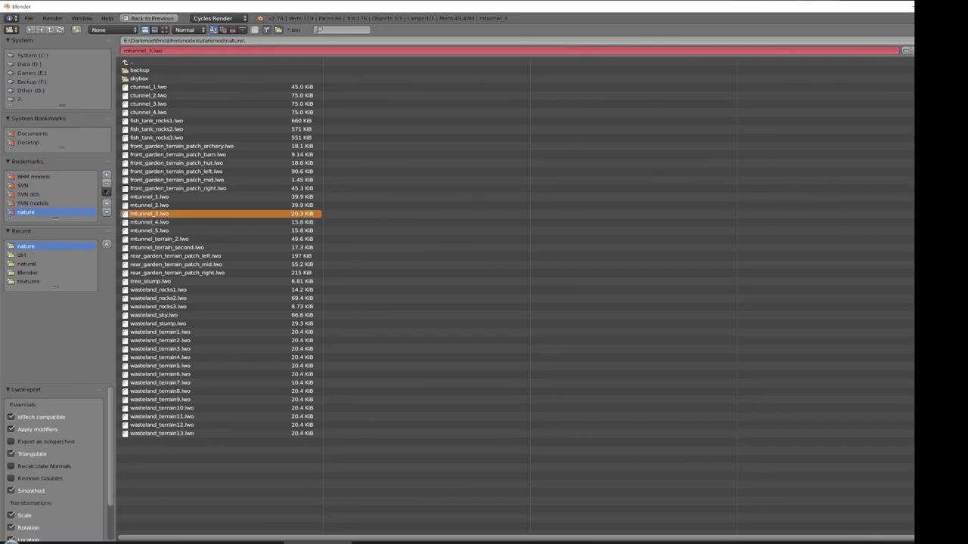
key(Return)
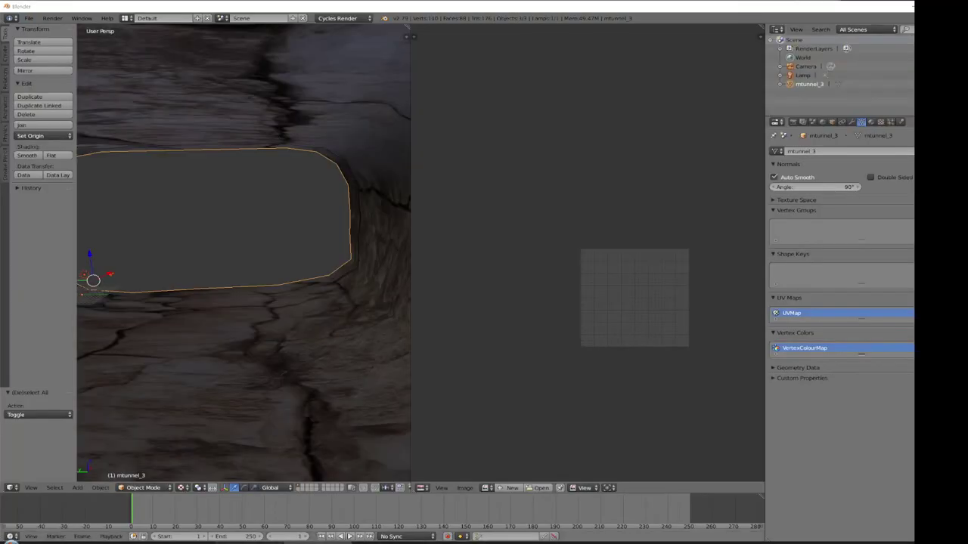
- Switch to DarkRadiant, deselect the mtunnel_2 corner, and select the mtunnel_3 section after looking over its texture
key(alt+Tab)
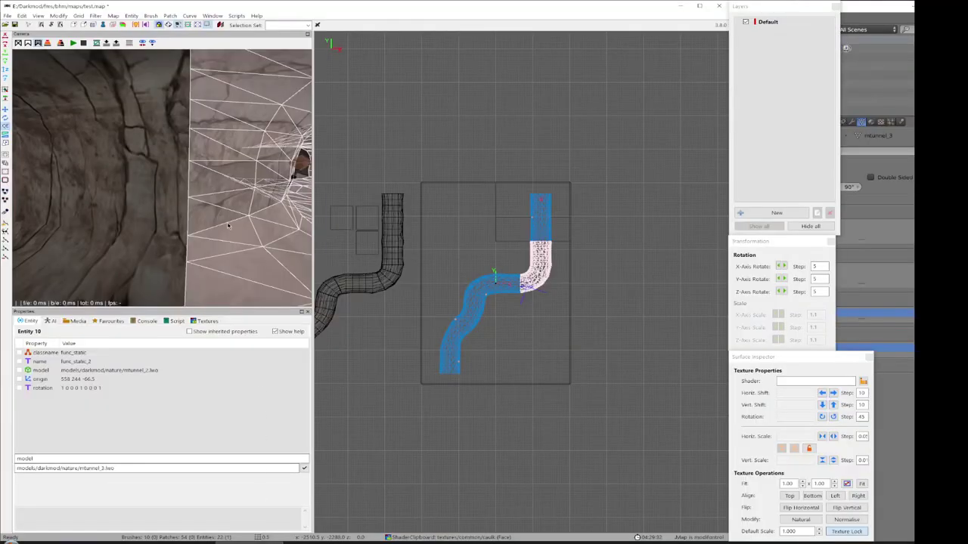
right_click(169, 235)
right_click(220, 168)
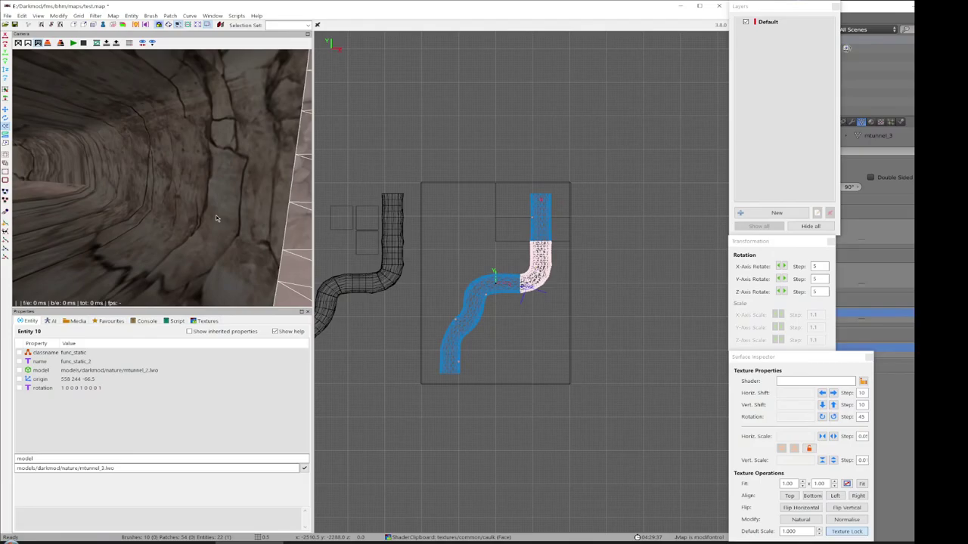
key(Escape)
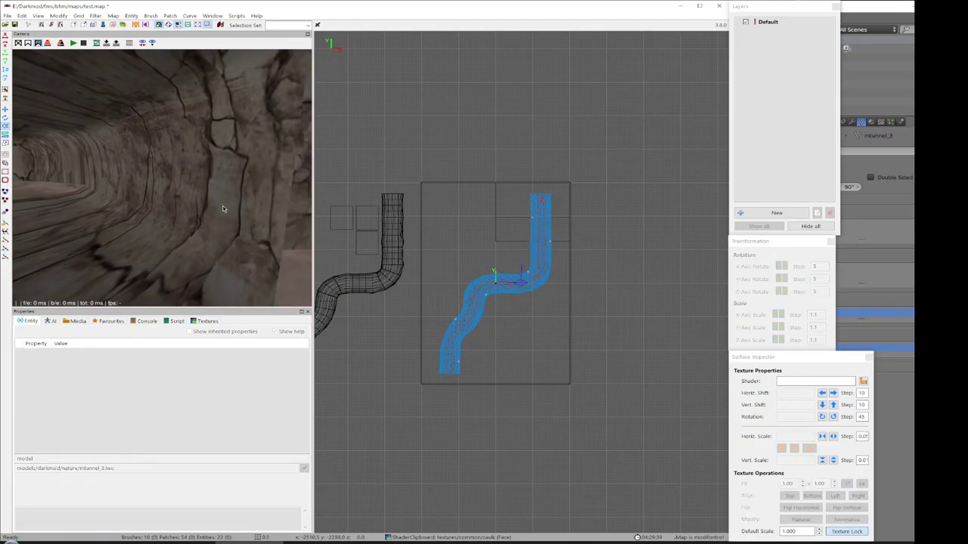
shift+click(182, 205)
right_click(182, 176)
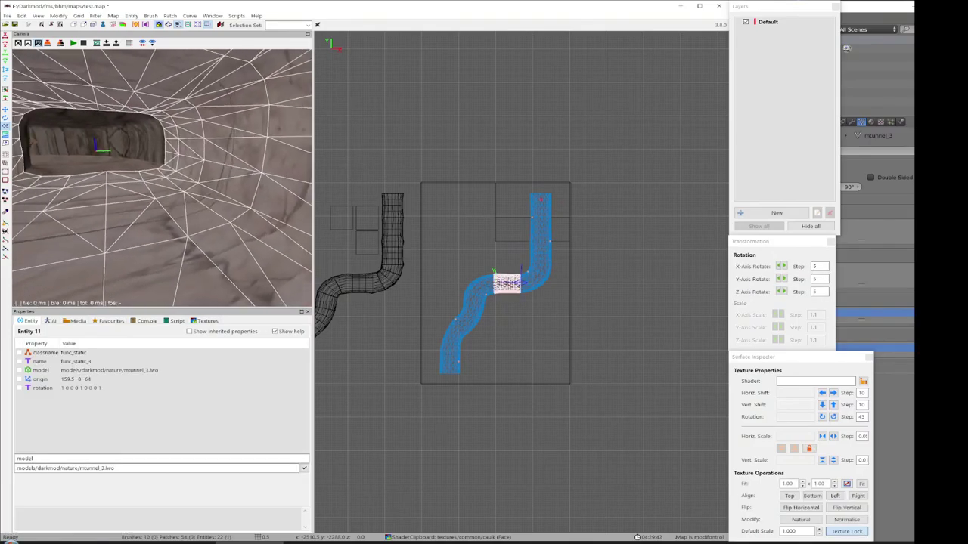
scroll(162, 178, up, 2)
key(Up)
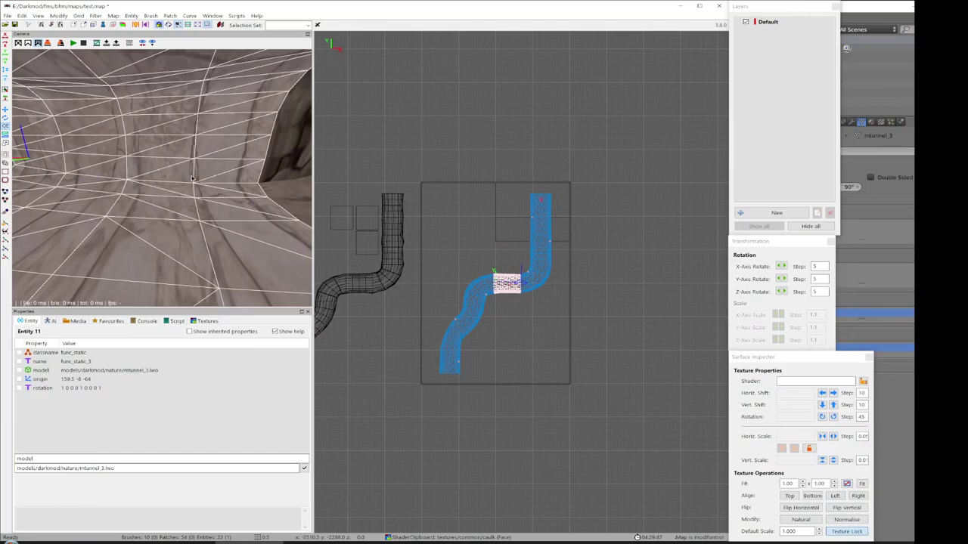
key(Escape)
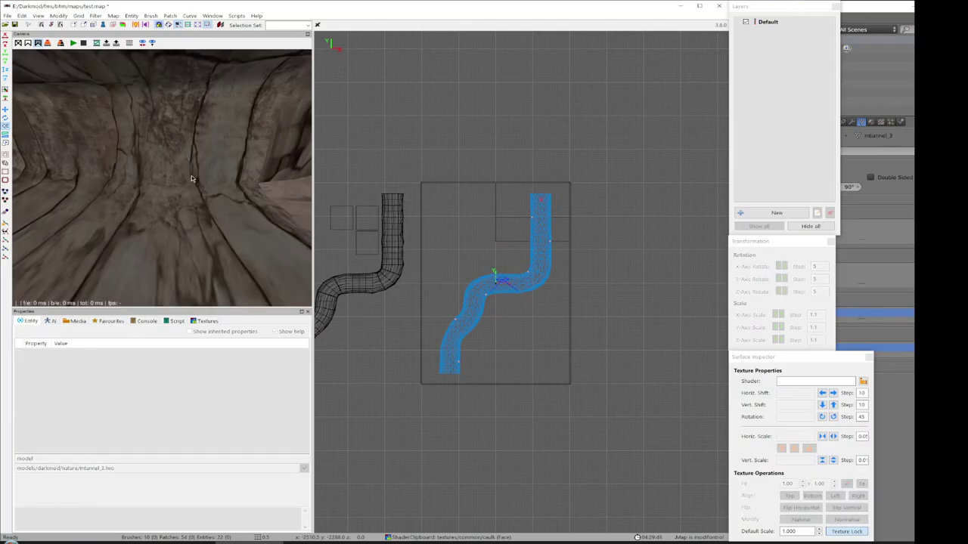
shift+click(168, 218)
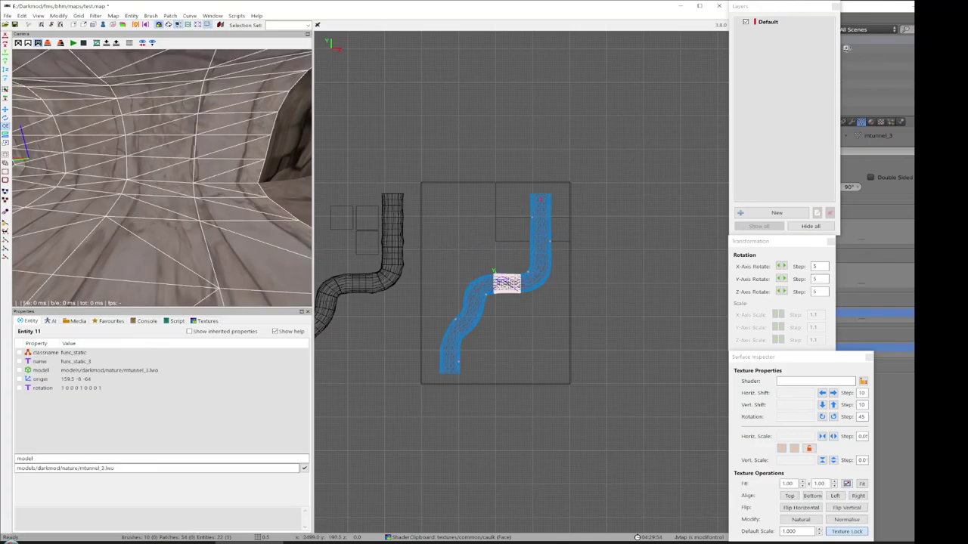
- Reload the selected mtunnel_3 model from its newly exported file
right_click(122, 197)
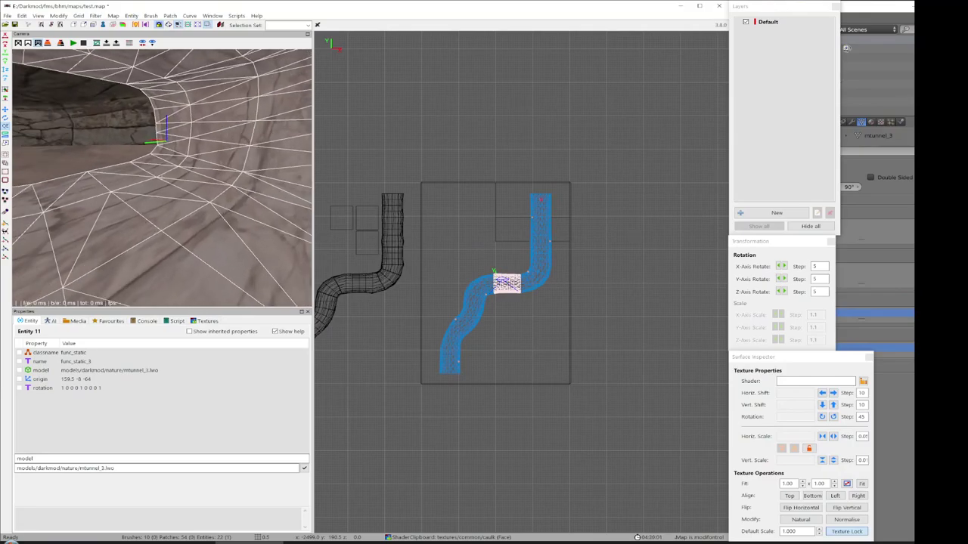
right_click(161, 178)
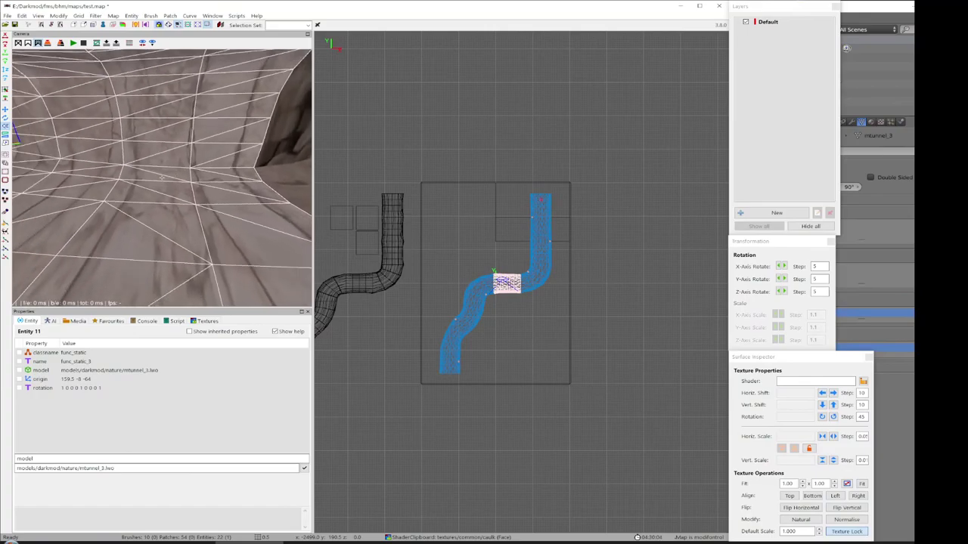
right_click(161, 178)
click(7, 15)
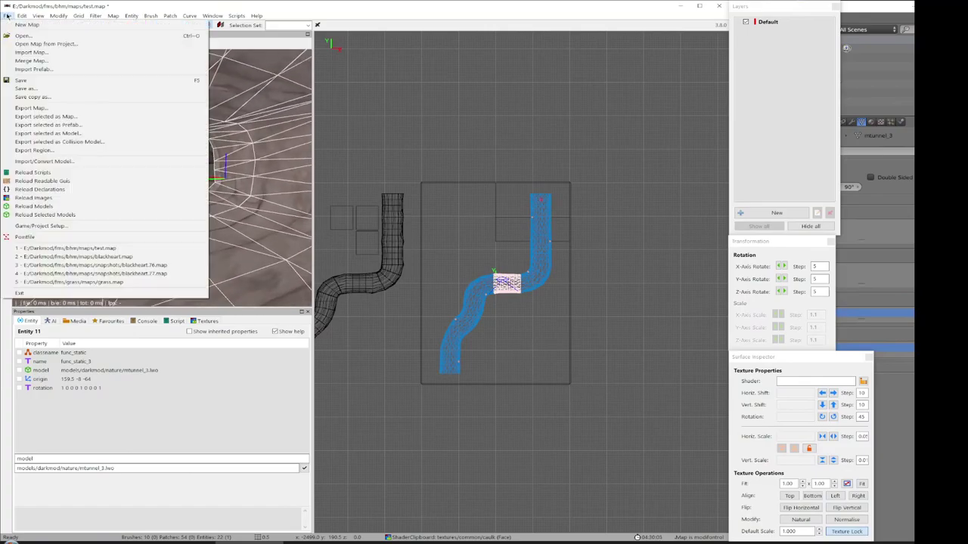
click(60, 216)
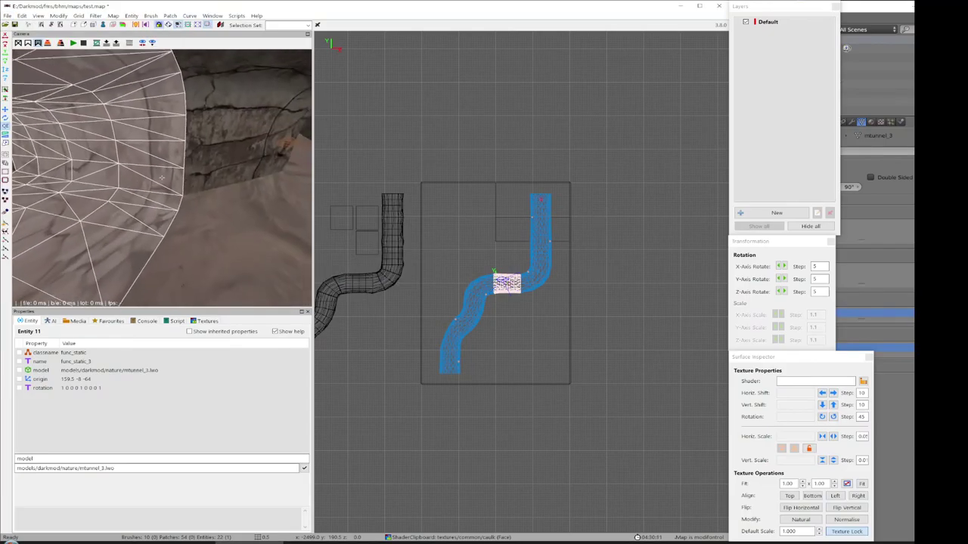
- Examine how the rock cracks line up where the reloaded mtunnel_3 section meets the tunnels at both ends
key(Up)
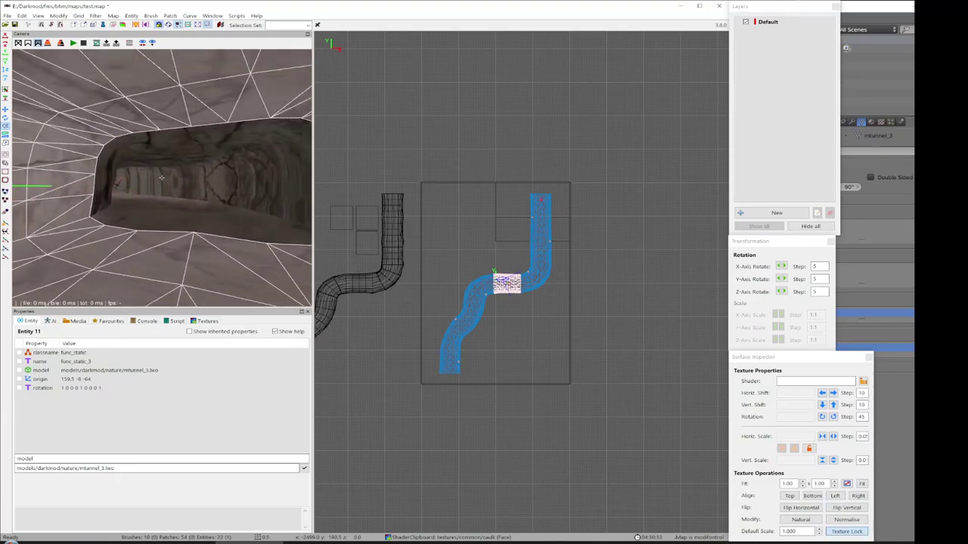
key(Down)
key(Up)
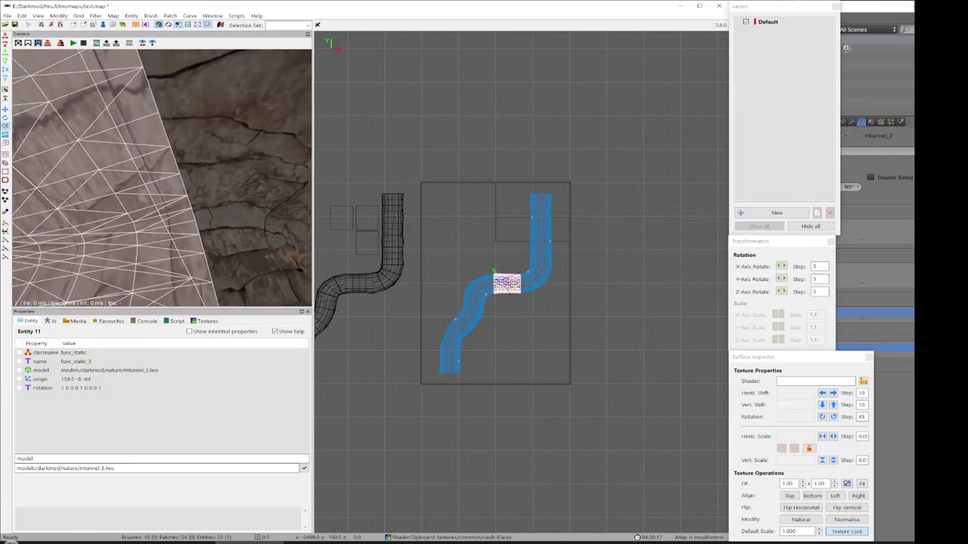
key(Down)
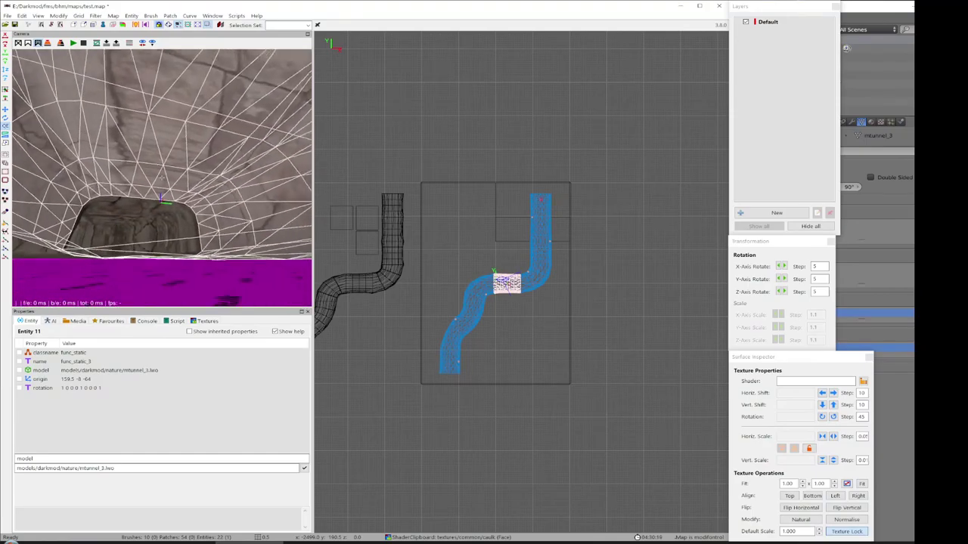
key(Up)
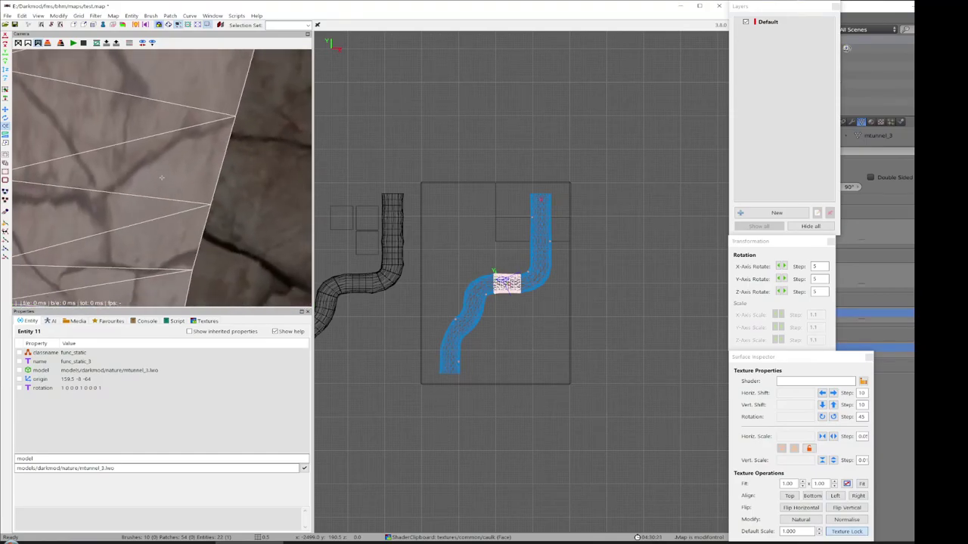
- Switch to Blender and put the fully selected mtunnel_3 mesh into Edit Mode
key(Down)
right_click(161, 178)
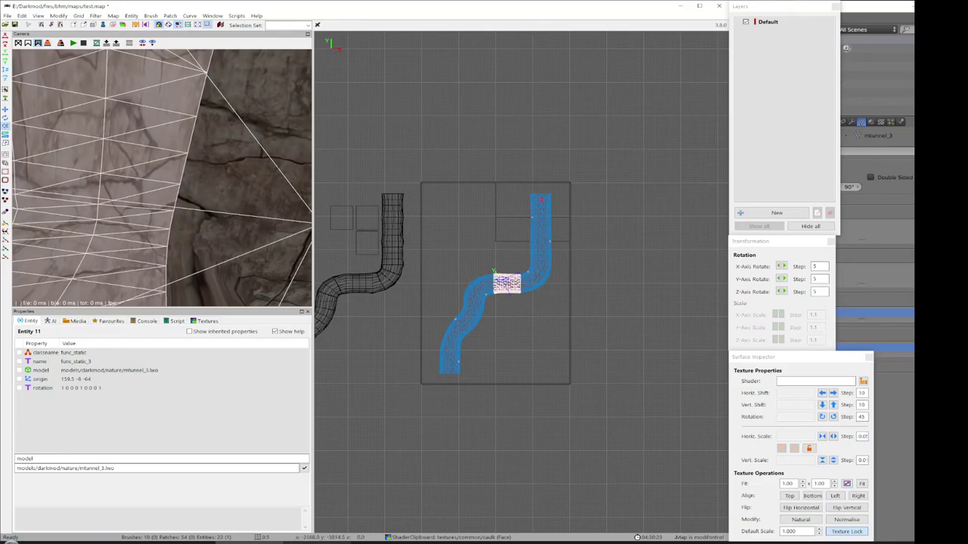
key(alt+Tab)
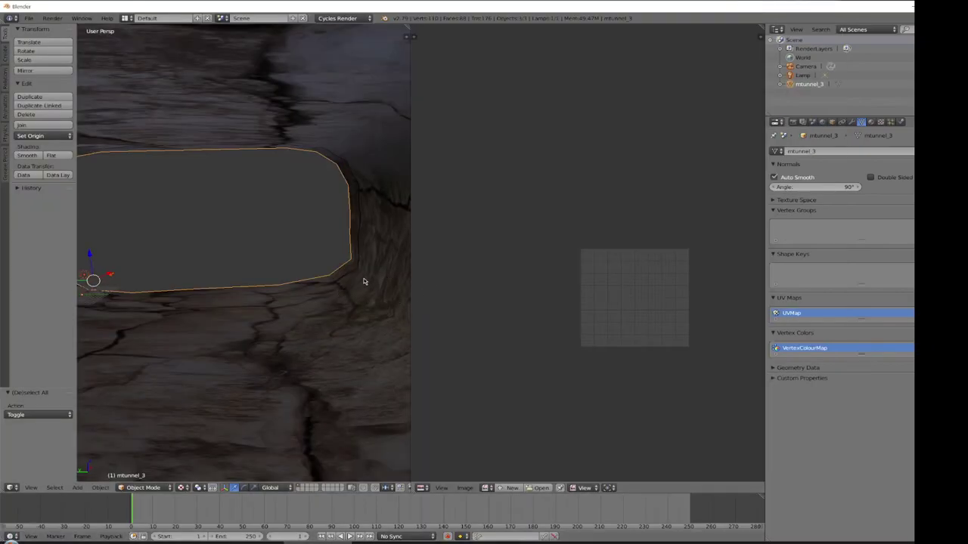
key(a)
key(a)
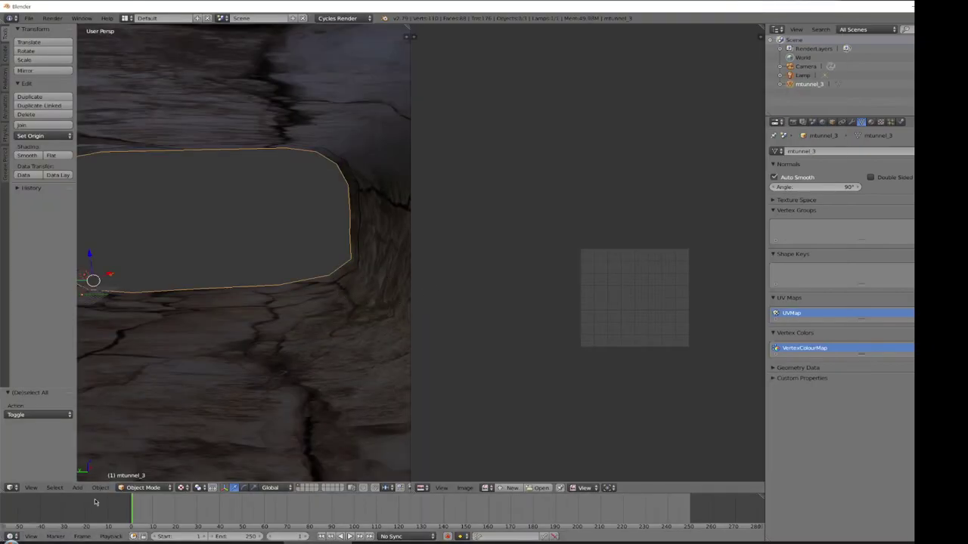
click(152, 491)
click(155, 467)
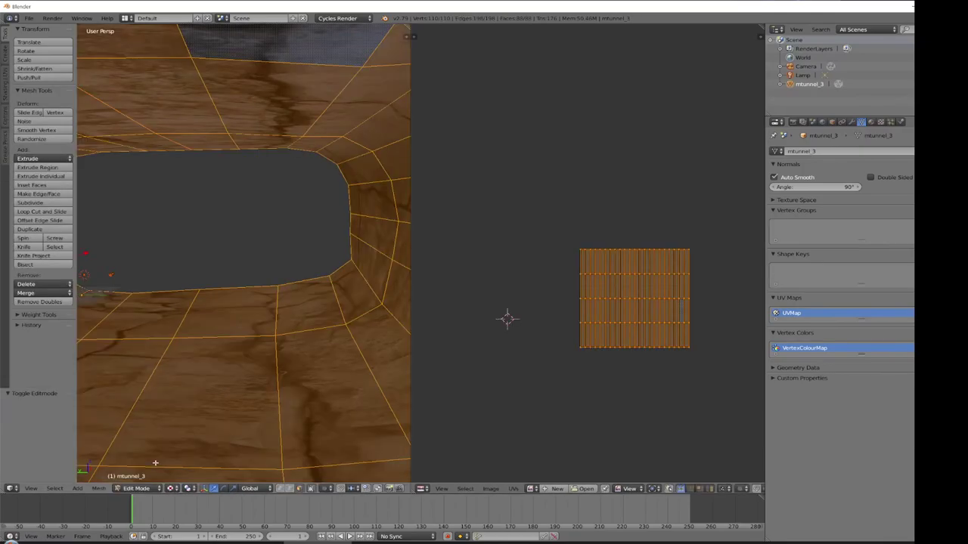
- Rotate the whole UV layout of mtunnel_3 by 180 degrees
click(492, 295)
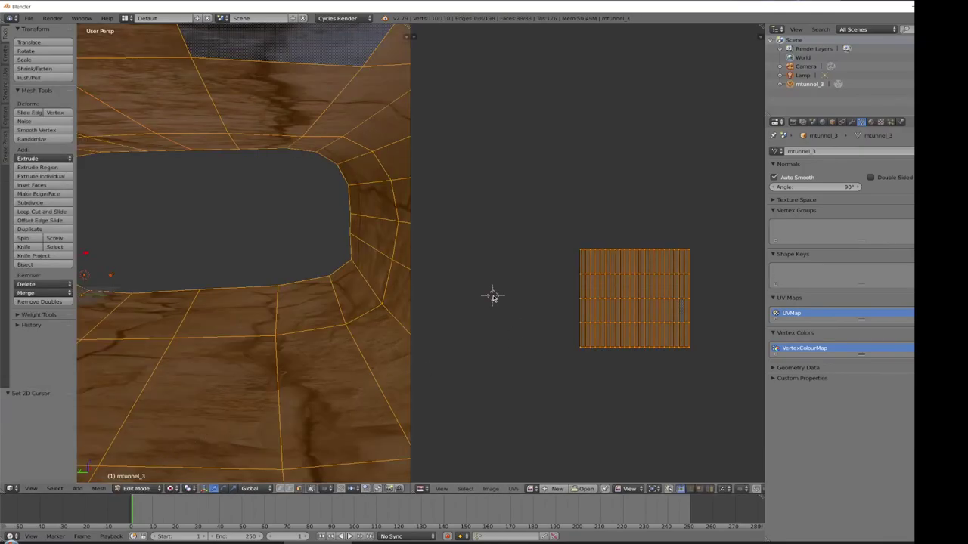
text(r180)
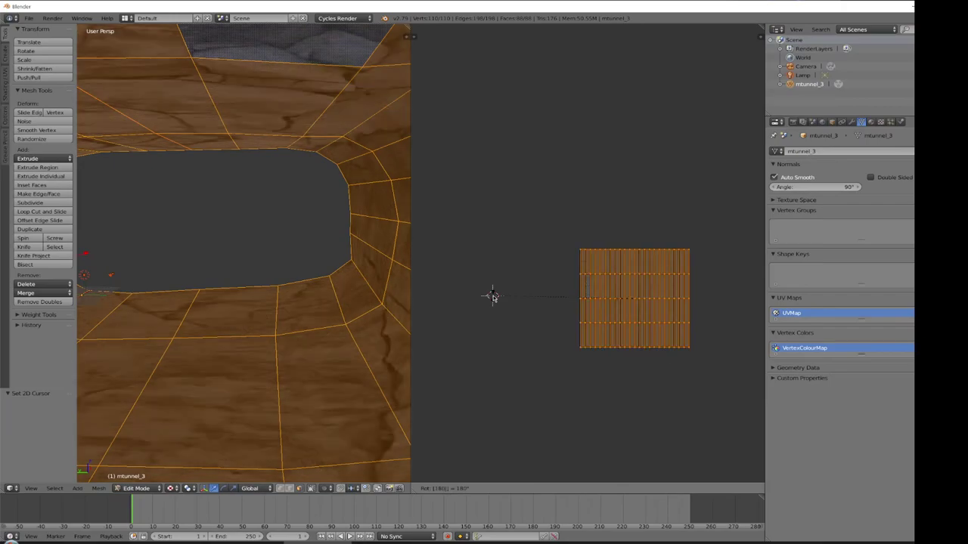
key(Return)
scroll(298, 244, up, 5)
scroll(302, 243, down, 5)
- Return to Object Mode and export the model in Lightwave format over mtunnel_3.lwo in the nature folder
click(28, 17)
mouse_move(54, 195)
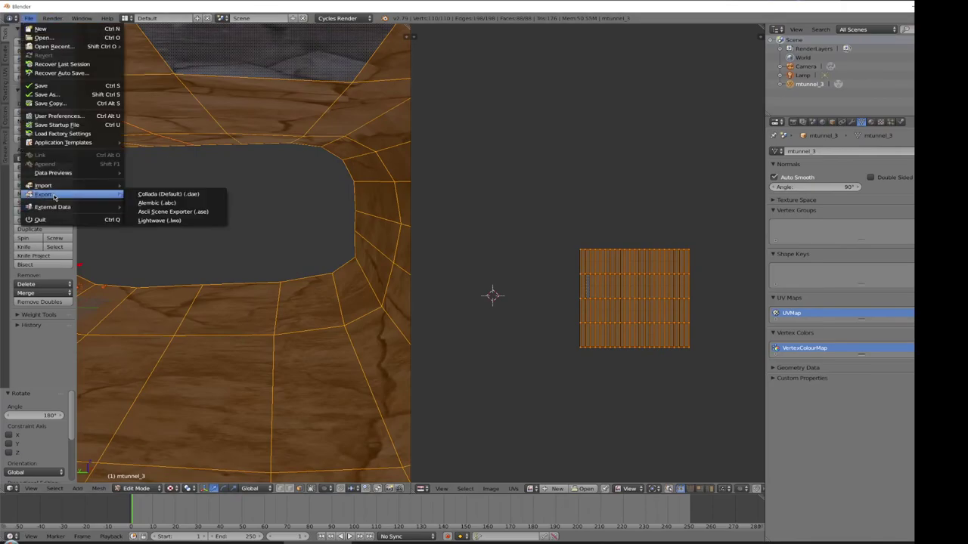
click(139, 487)
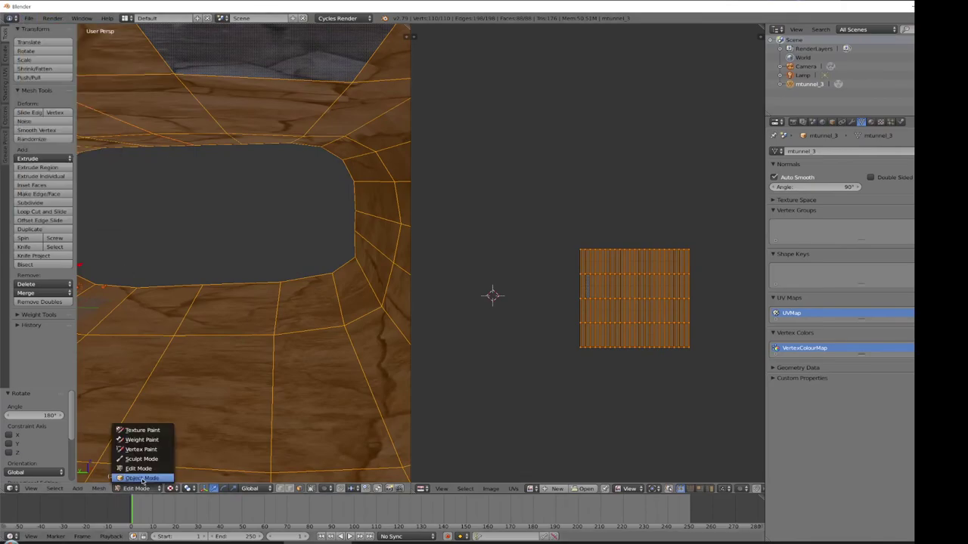
click(141, 478)
click(28, 17)
mouse_move(53, 195)
click(174, 222)
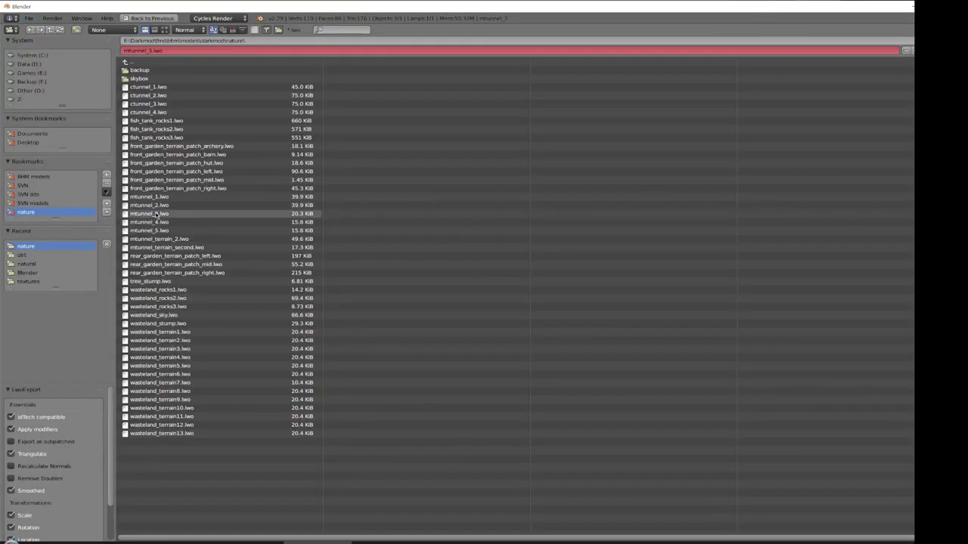
double_click(149, 214)
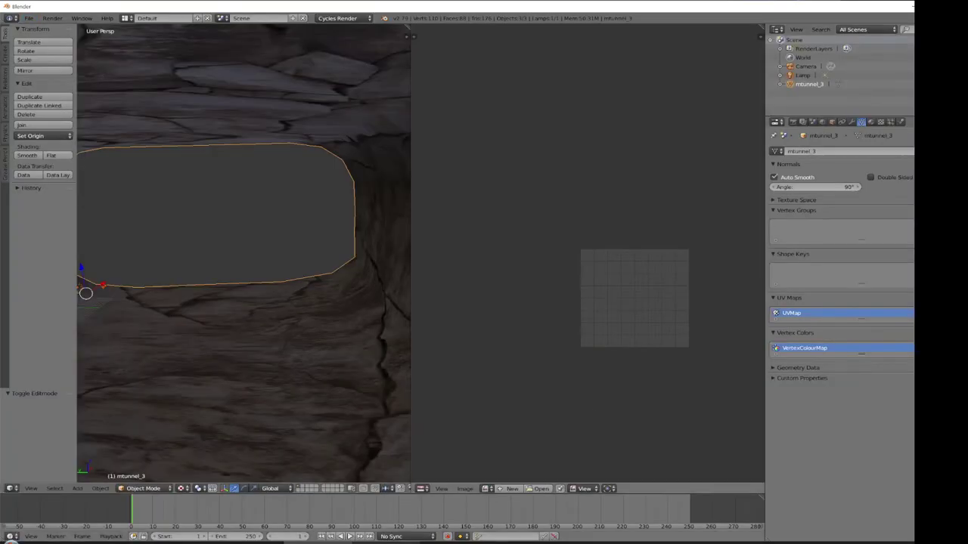
- Switch to DarkRadiant and reload the selected mtunnel_3 model from its newly exported file
key(alt+Tab)
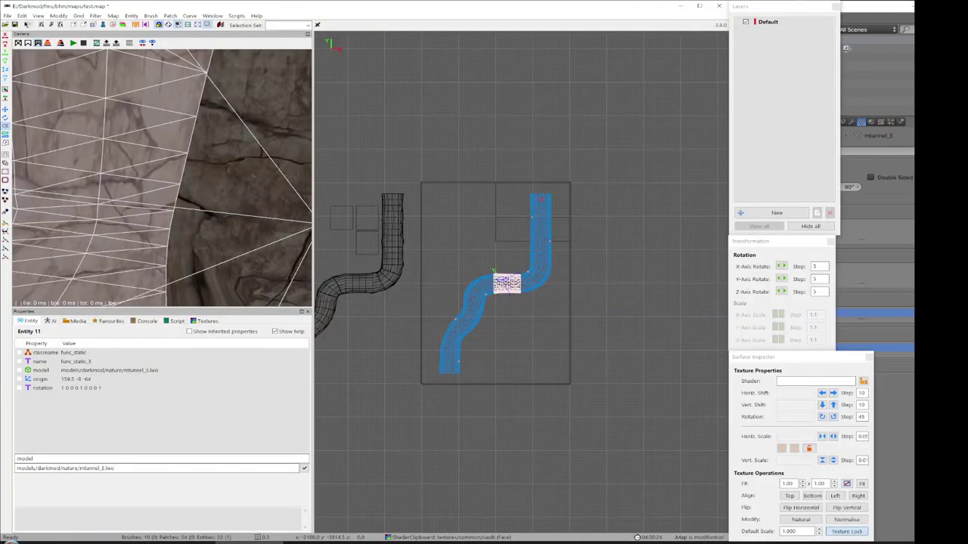
click(7, 15)
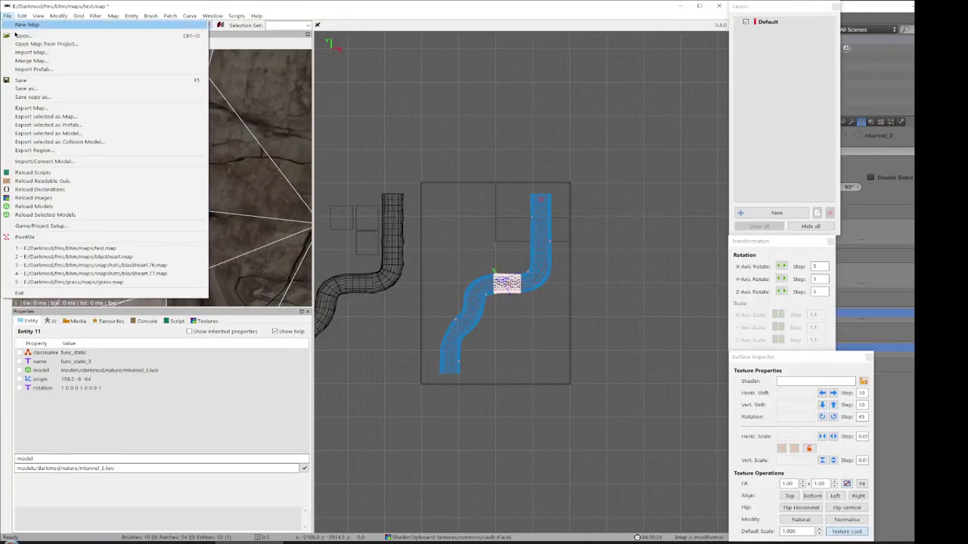
click(79, 215)
- Move the camera to the end of the reloaded mtunnel_3 section and deselect it
right_click(211, 171)
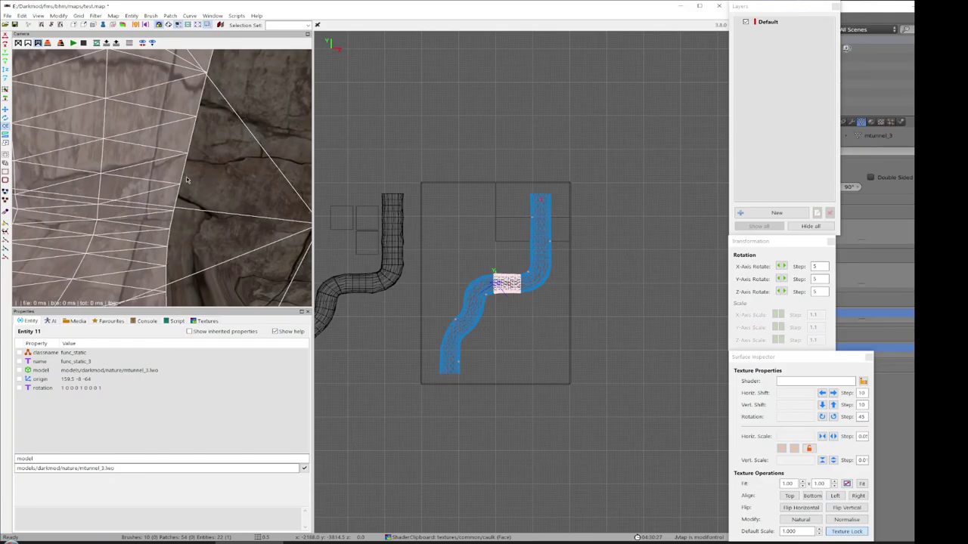
key(Up)
key(Up)
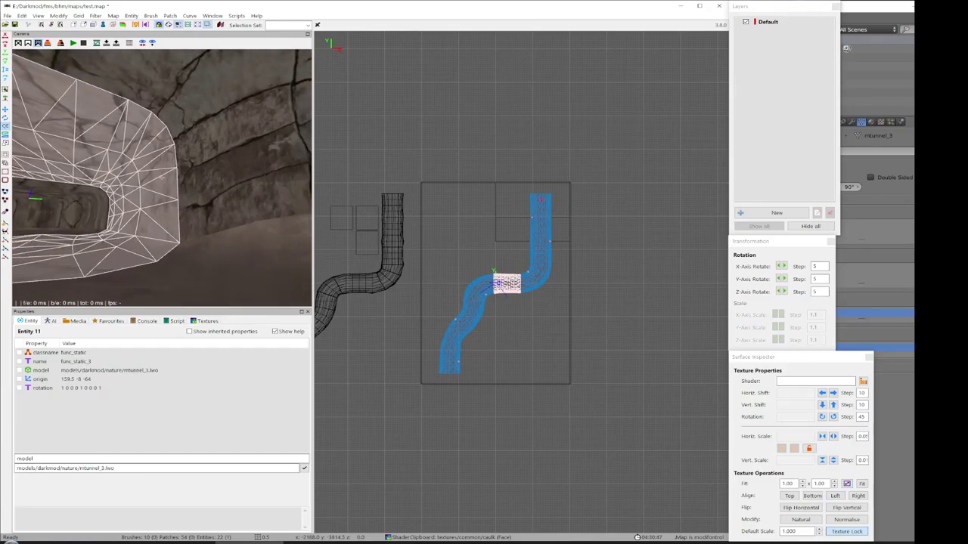
key(Delete)
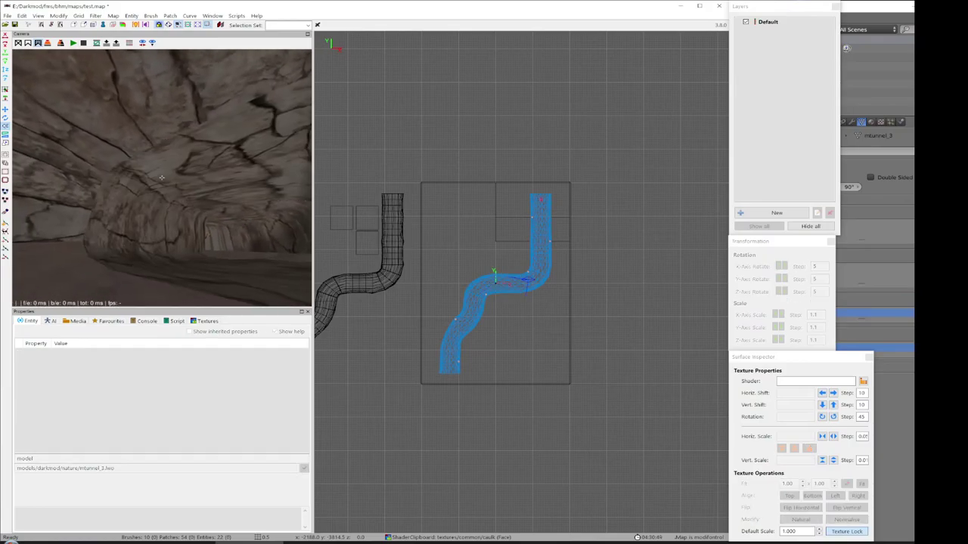
- Examine how the rock cracks on mtunnel_3's walls and ceiling line up with the adjoining tunnel sections
key(Up)
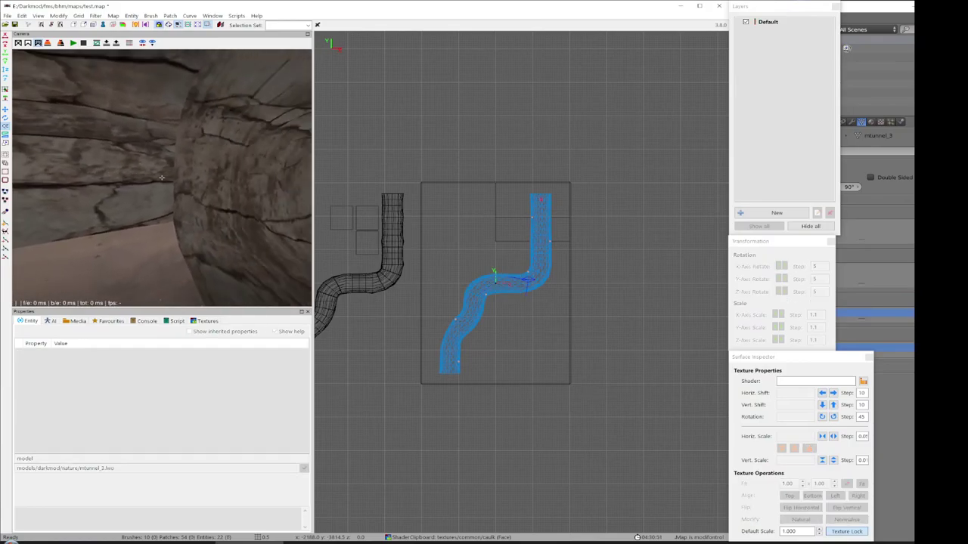
key(Up)
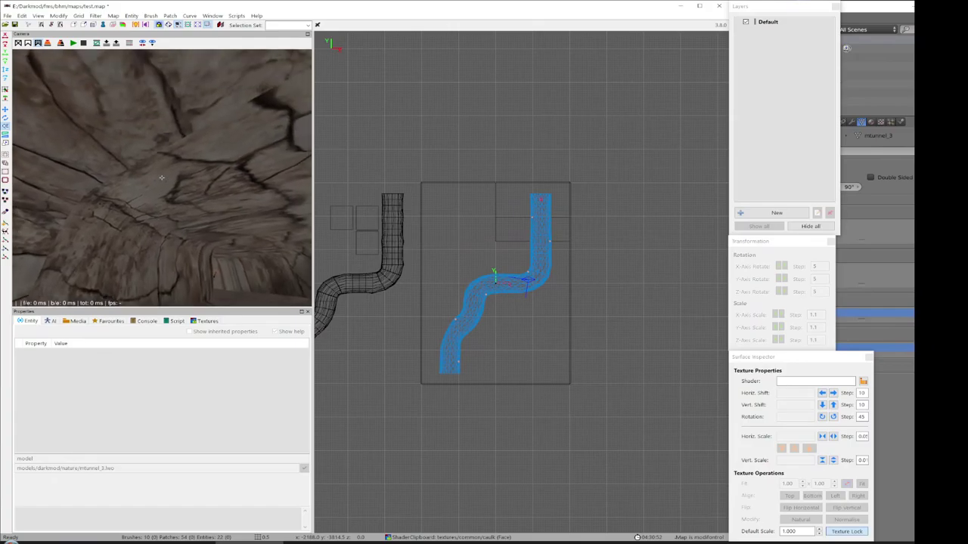
key(Up)
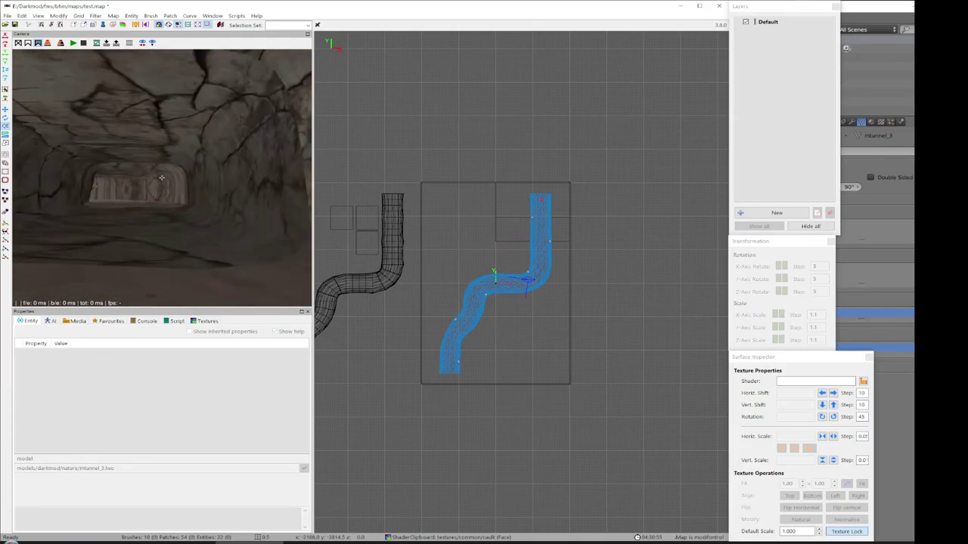
key(Up)
key(Up)
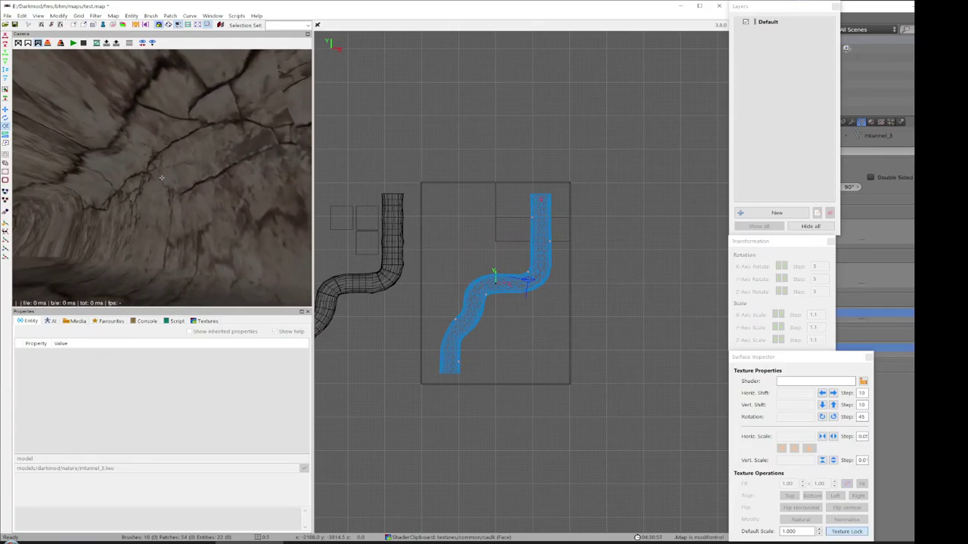
key(Up)
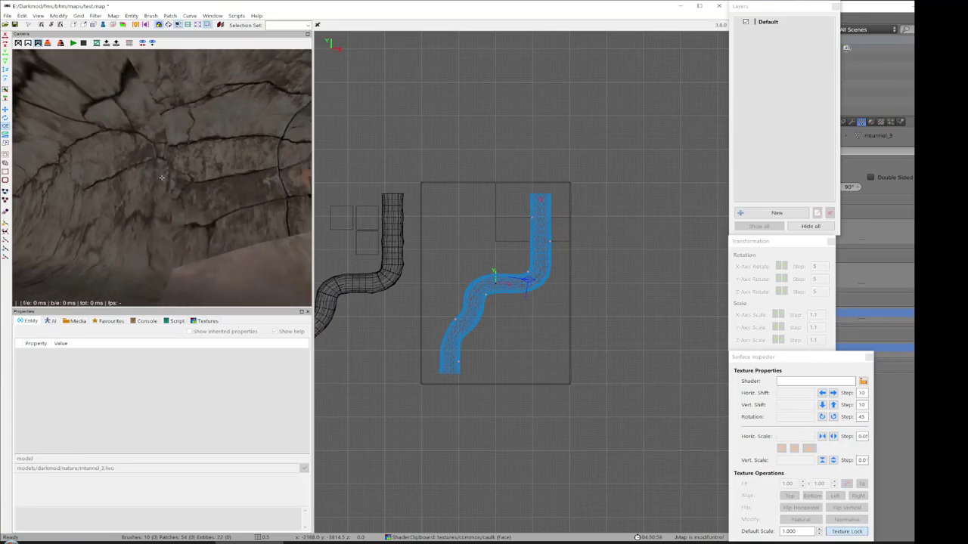
key(Up)
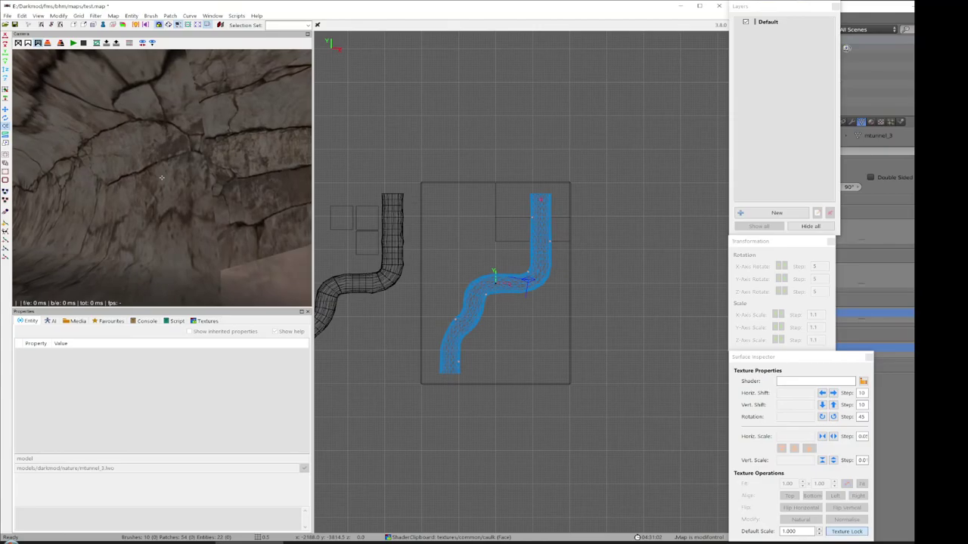
right_click(162, 177)
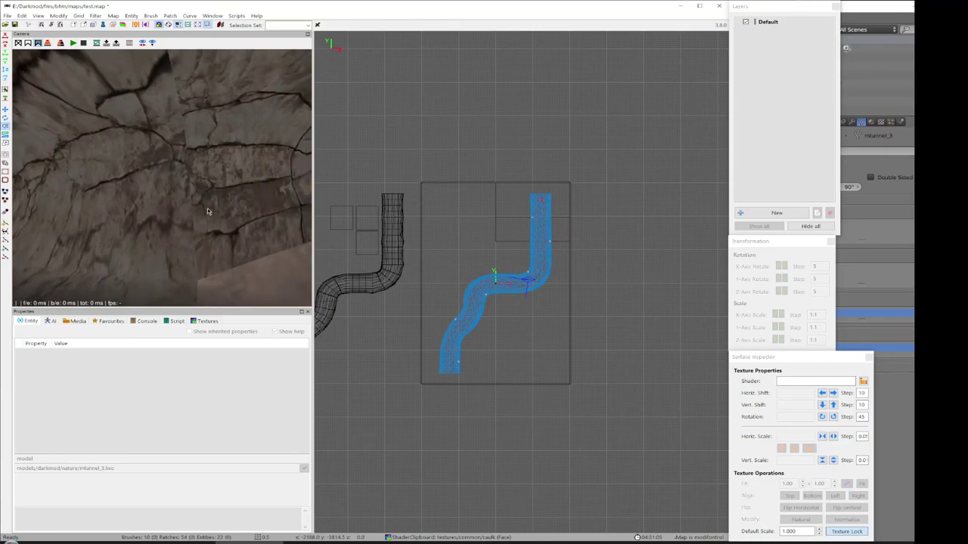
right_click(144, 194)
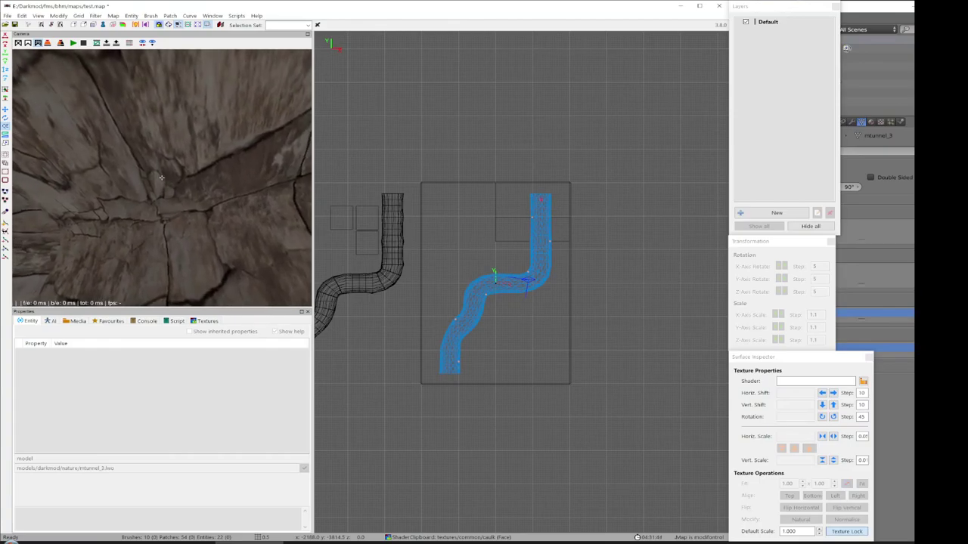
right_click(162, 177)
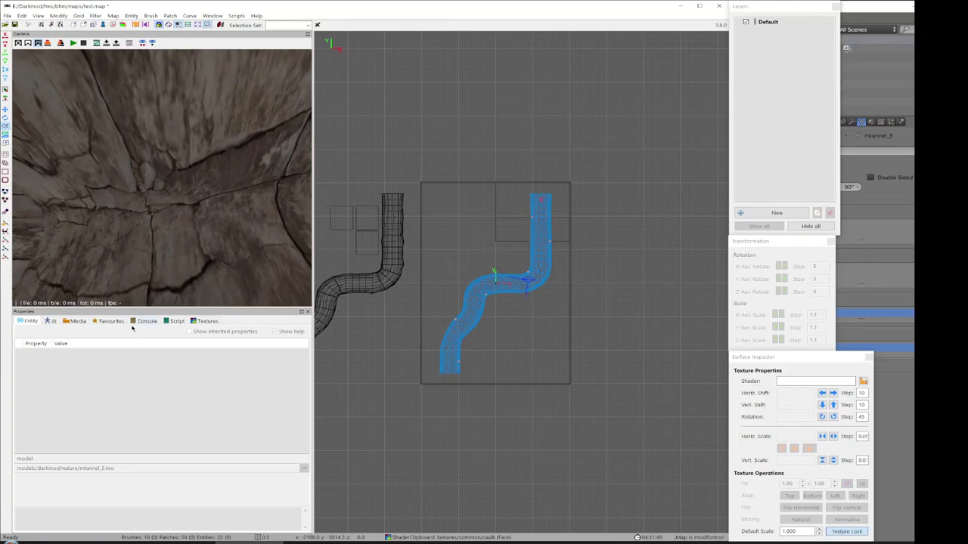
right_click(41, 159)
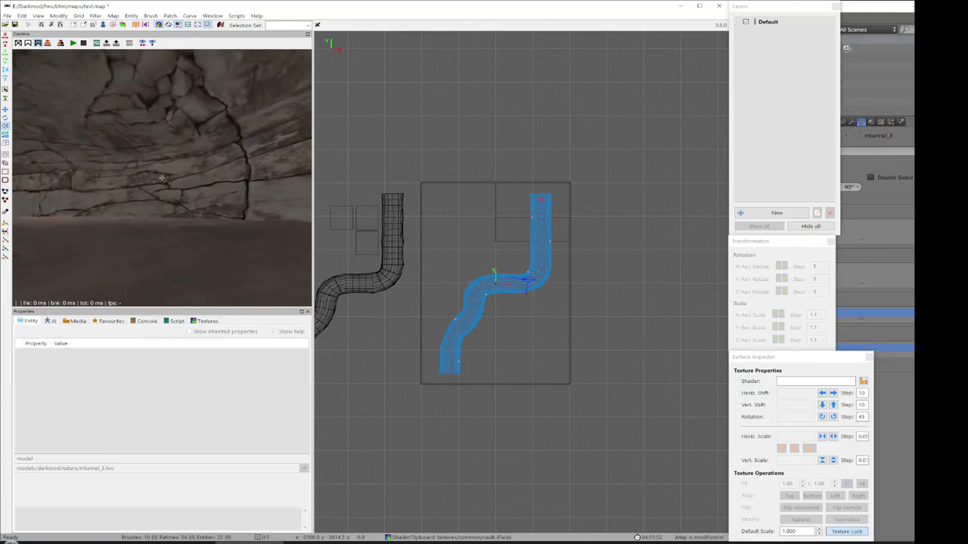
right_click(161, 177)
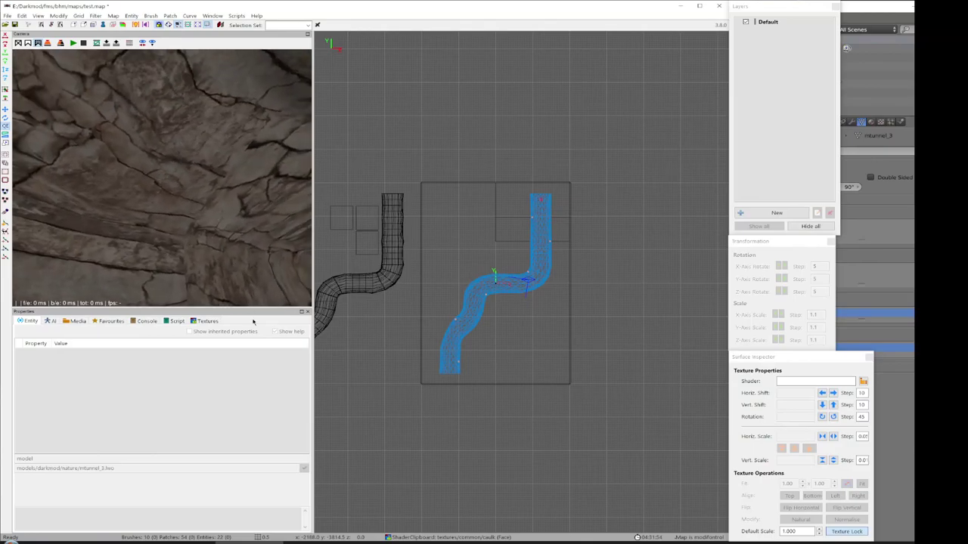
- Switch back to Blender and put the fully selected mtunnel_3 mesh into Edit Mode again
key(alt+Tab)
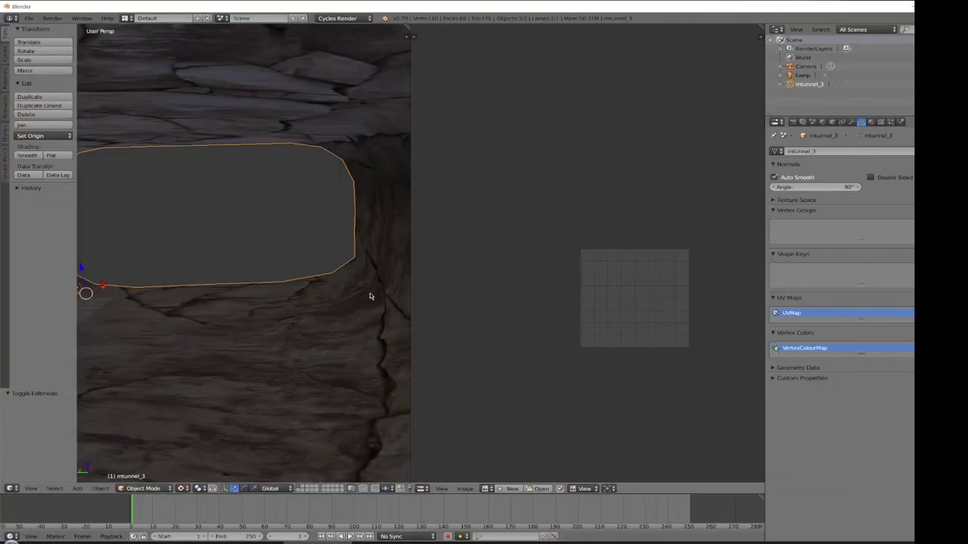
click(244, 314)
key(a)
key(a)
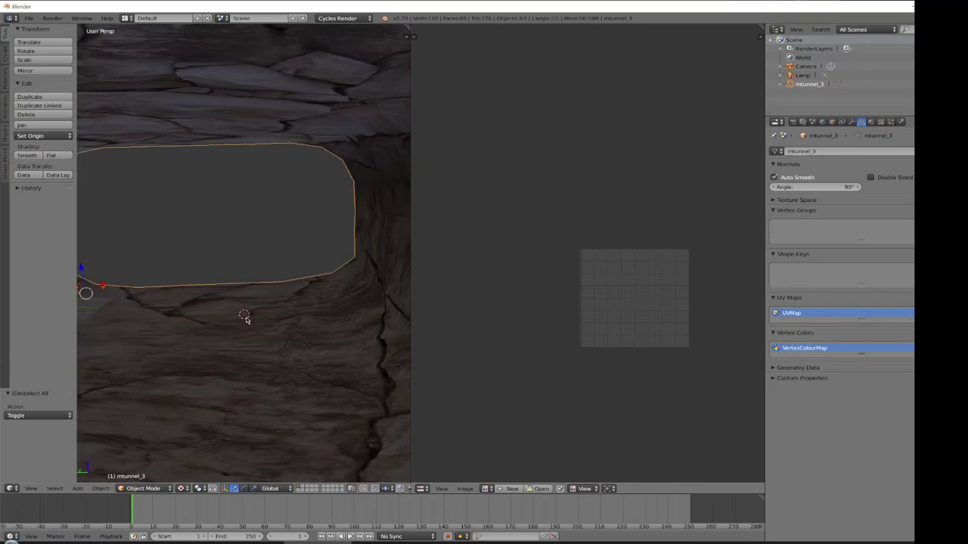
click(143, 489)
click(152, 464)
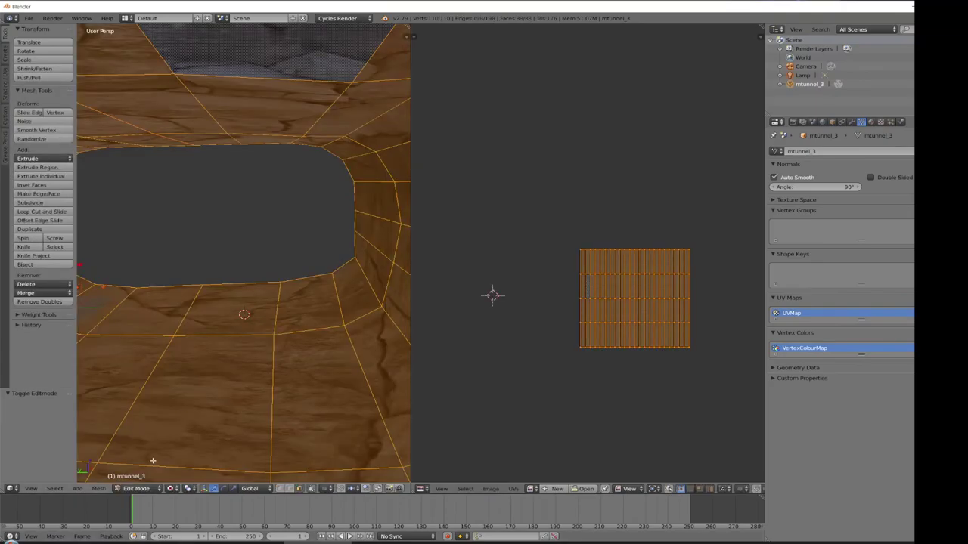
- Try scaling the whole UV layout of mtunnel_3 by a factor of 1
mouse_move(325, 291)
middle_down()
mouse_move(313, 292)
mouse_move(327, 286)
middle_up()
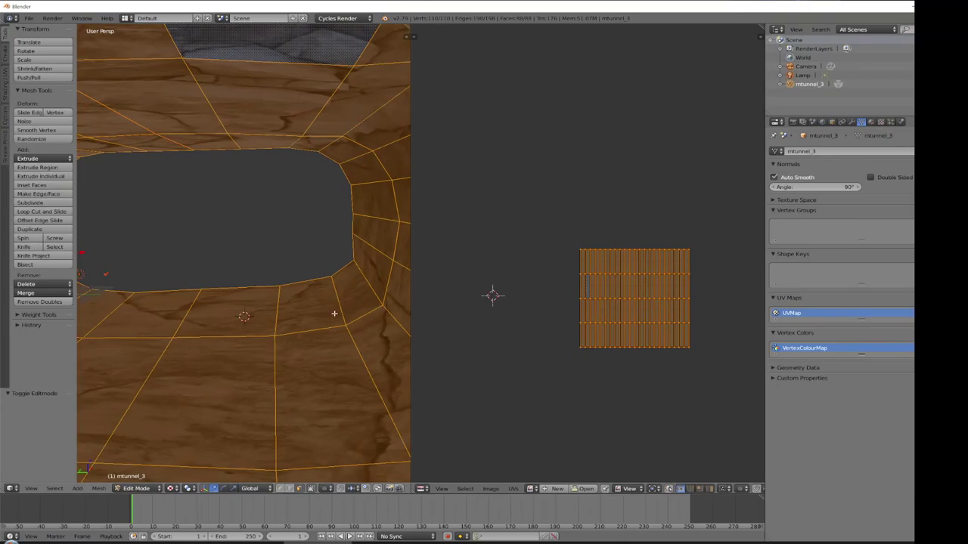
click(545, 318)
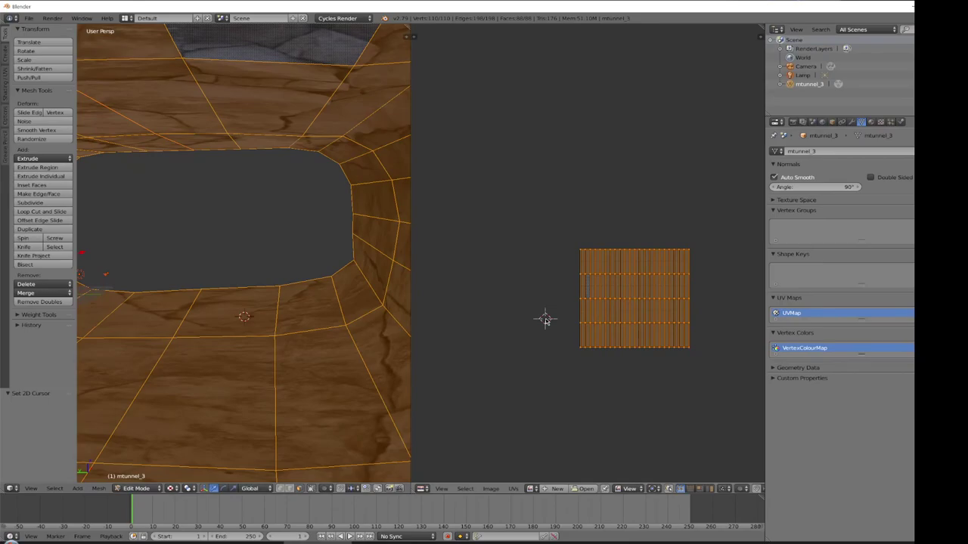
key(s)
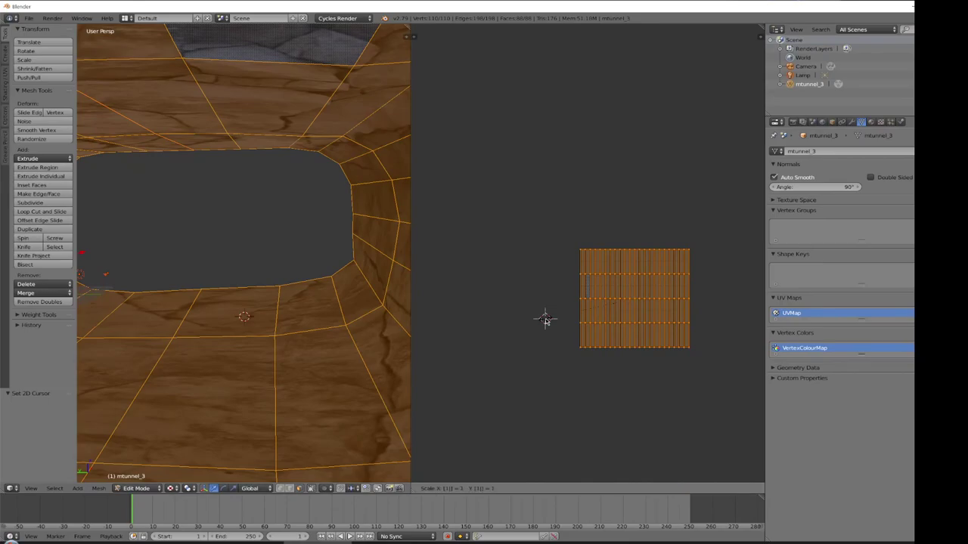
key(Return)
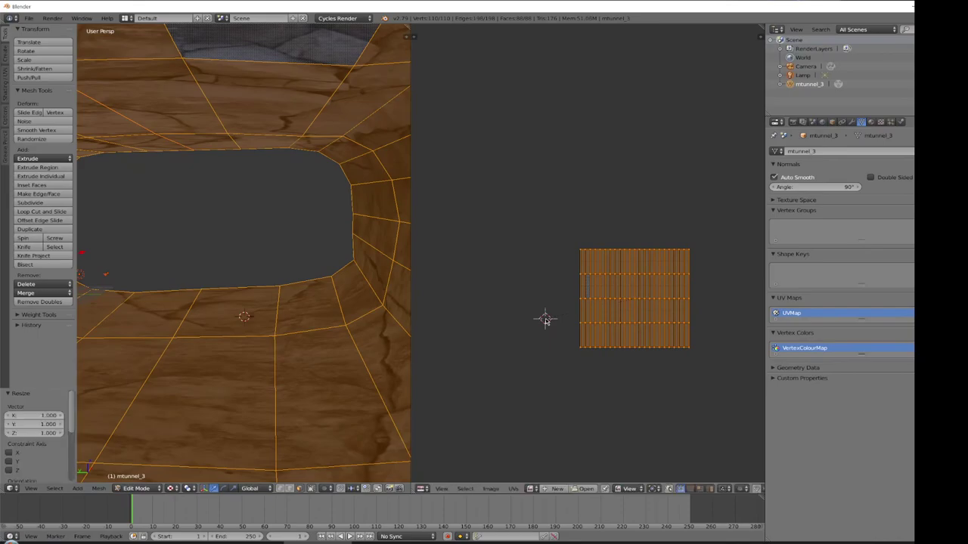
- Scale the whole UV layout of mtunnel_3 by a factor of 0
key(s)
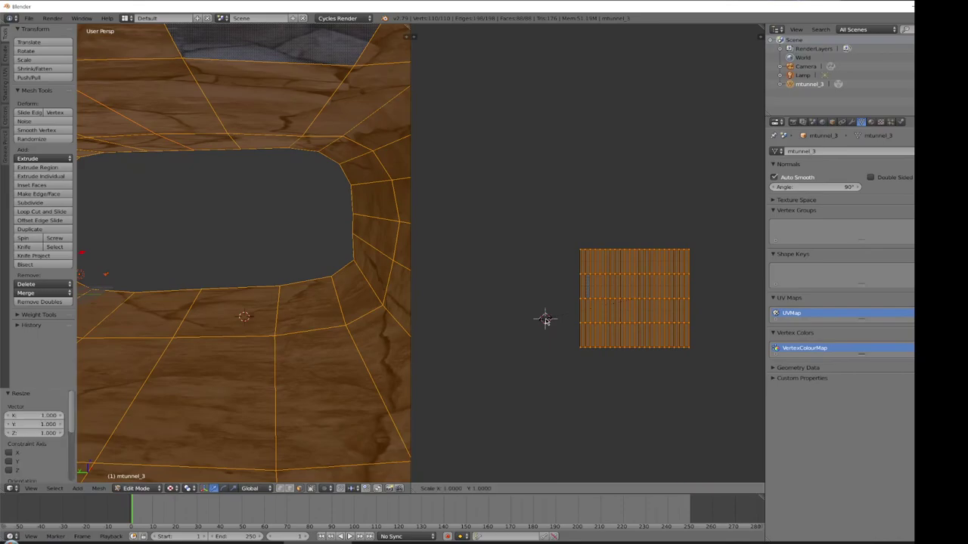
key(0)
key(Return)
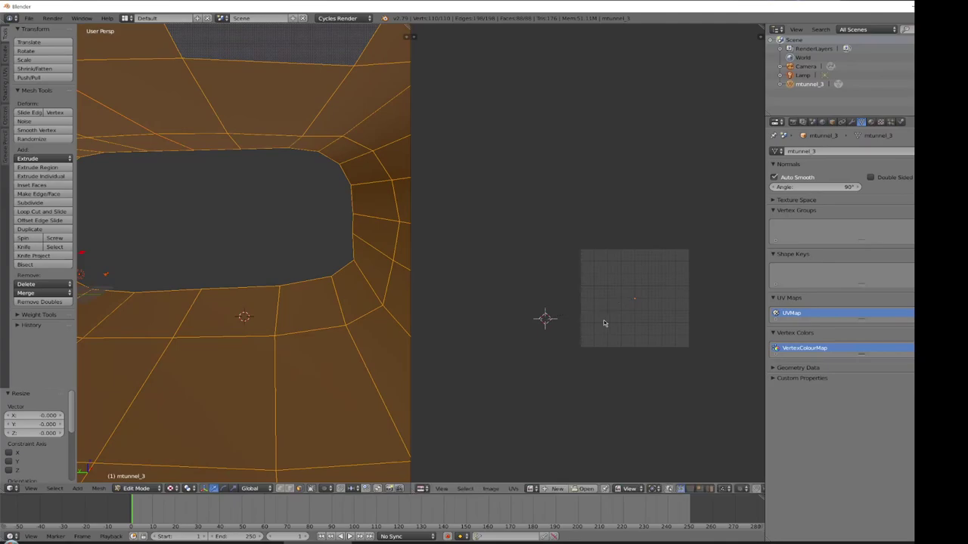
- Try scaling the collapsed UV layout of mtunnel_3 by a factor of 10
key(s)
key(1)
key(0)
key(Return)
- Undo the last UV scalings, including the one by a factor of 0
click(656, 326)
click(599, 315)
key(ctrl+z)
key(ctrl+z)
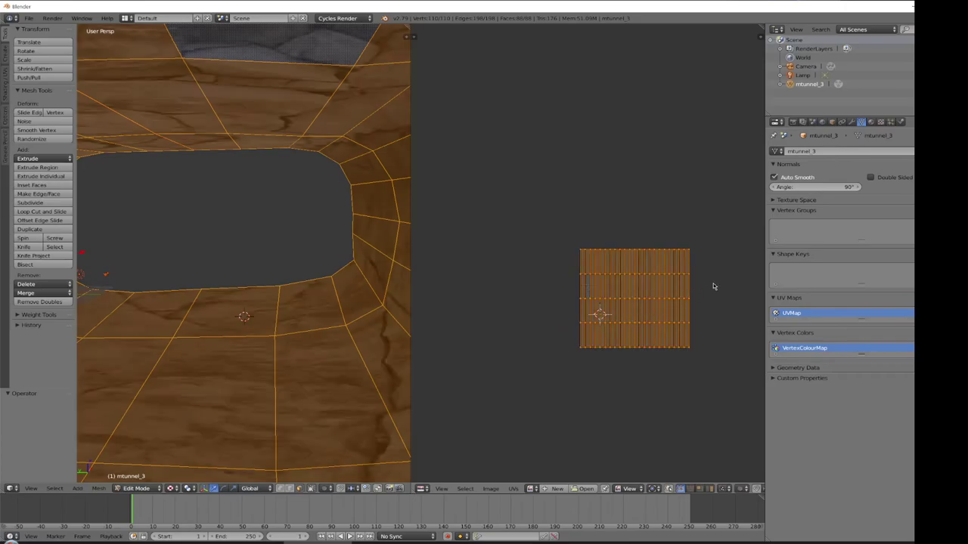
- Scale the whole UV layout of mtunnel_3 by a factor of -2
key(s)
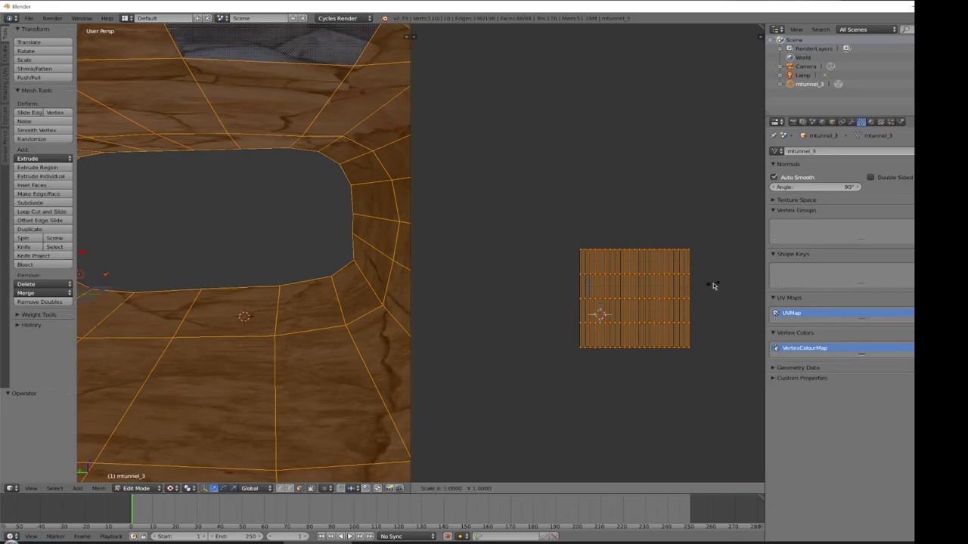
text(2)
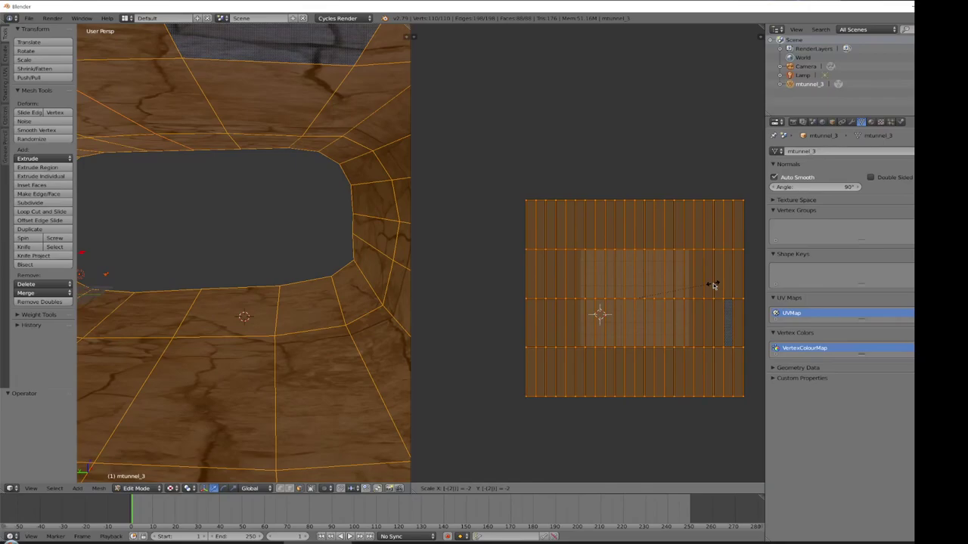
key(Return)
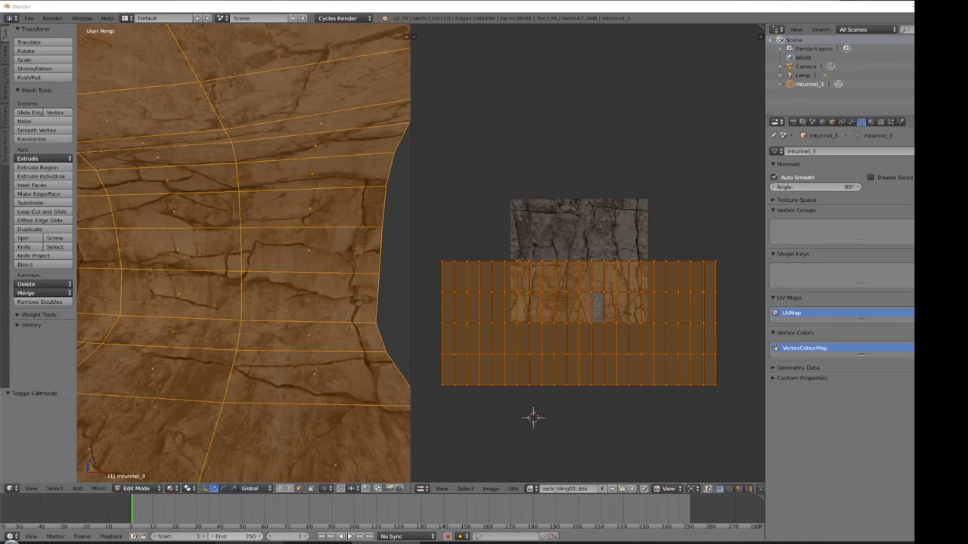
- Switch to DarkRadiant and examine how the rock cracks on the mtunnel_3 walls meet the adjoining tunnel sections
click(245, 543)
right_click(250, 171)
right_click(250, 170)
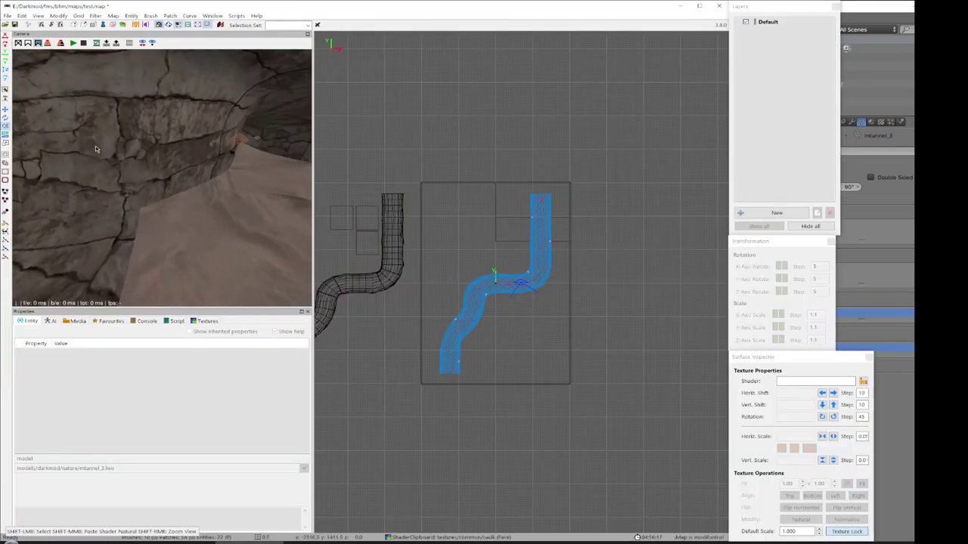
shift+click(125, 146)
shift+click(174, 152)
right_click(174, 151)
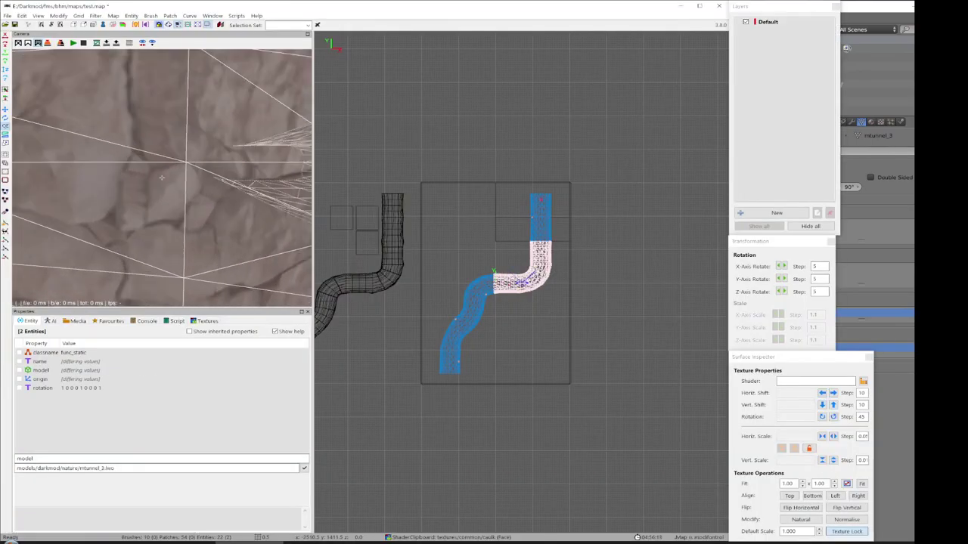
key(Escape)
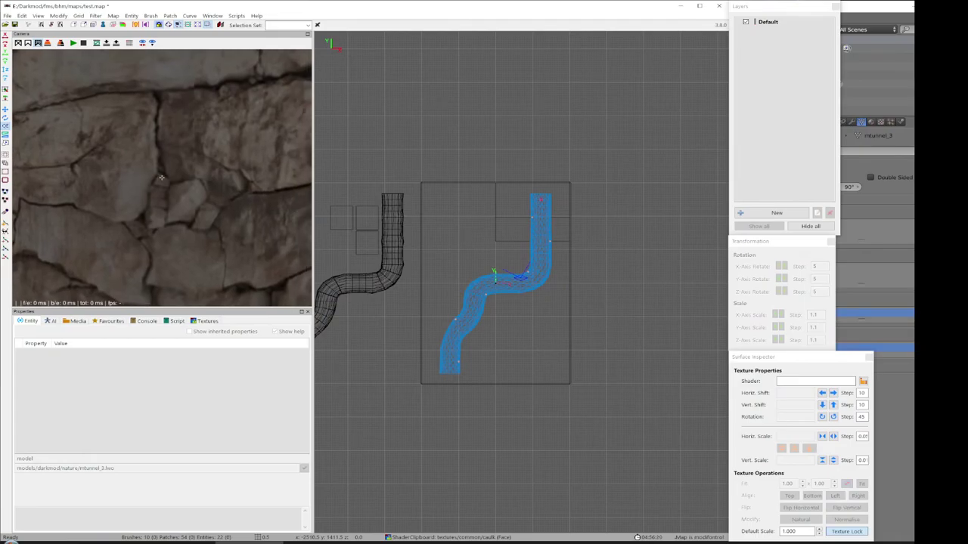
key(Left)
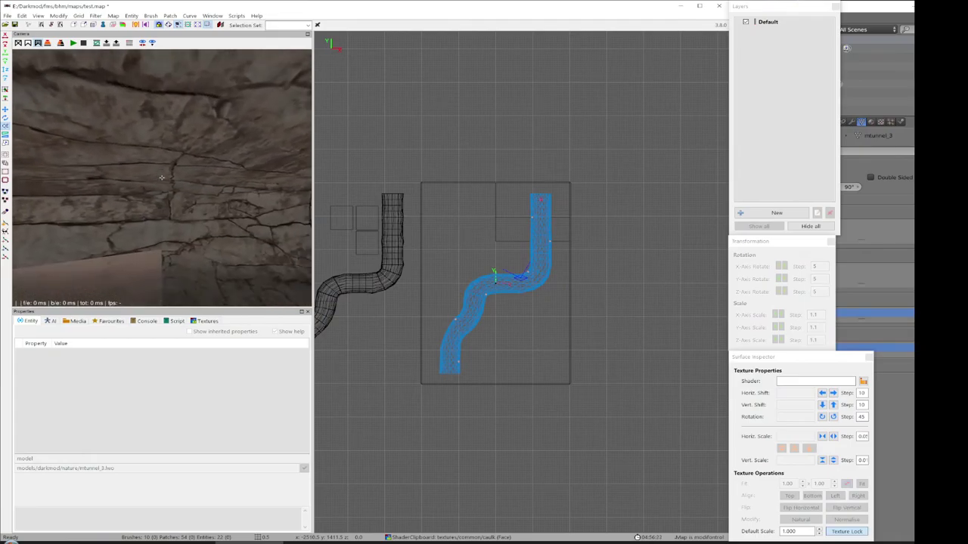
key(Down)
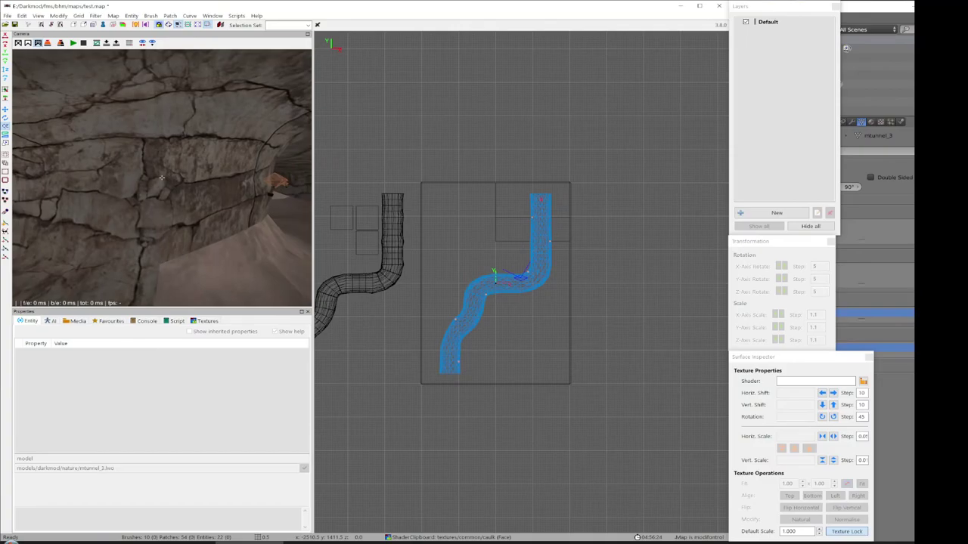
key(Left)
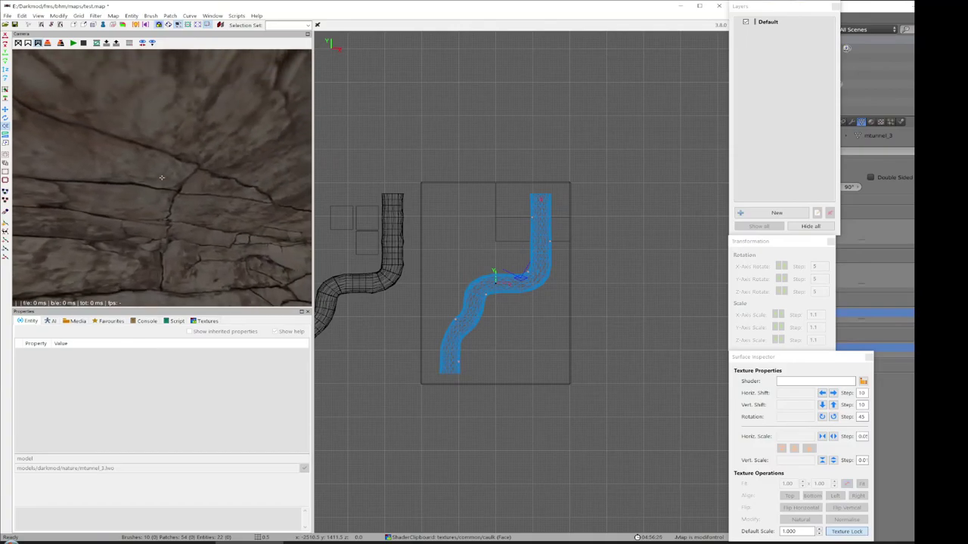
key(Left)
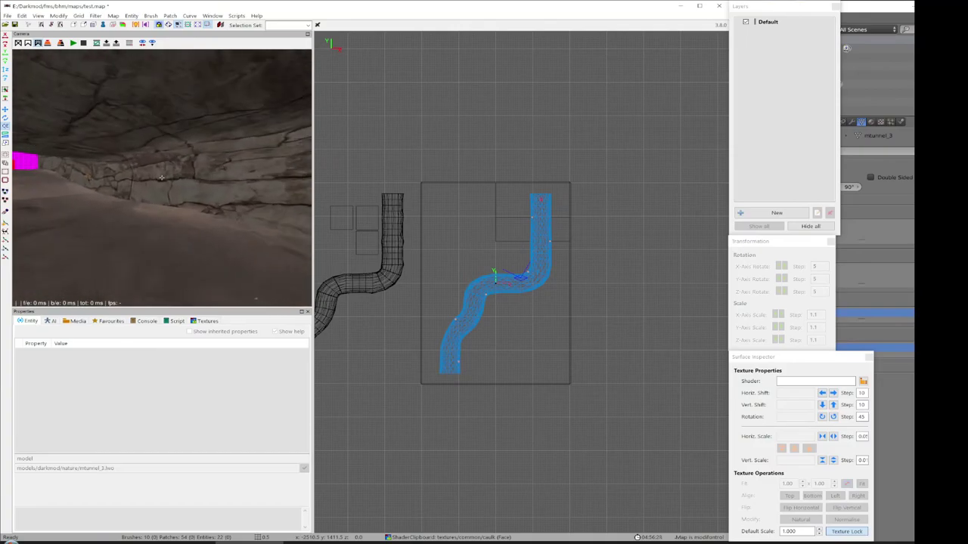
- Select mtunnel_2 and the straight section beyond it, and inspect the rock texture along that end of the tunnel
right_click(161, 178)
shift+click(237, 135)
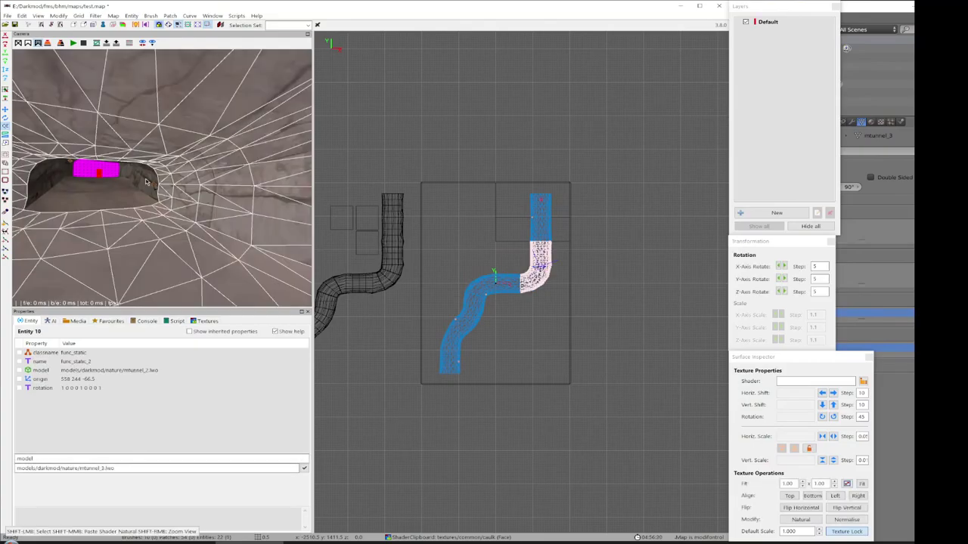
shift+click(142, 186)
right_click(159, 222)
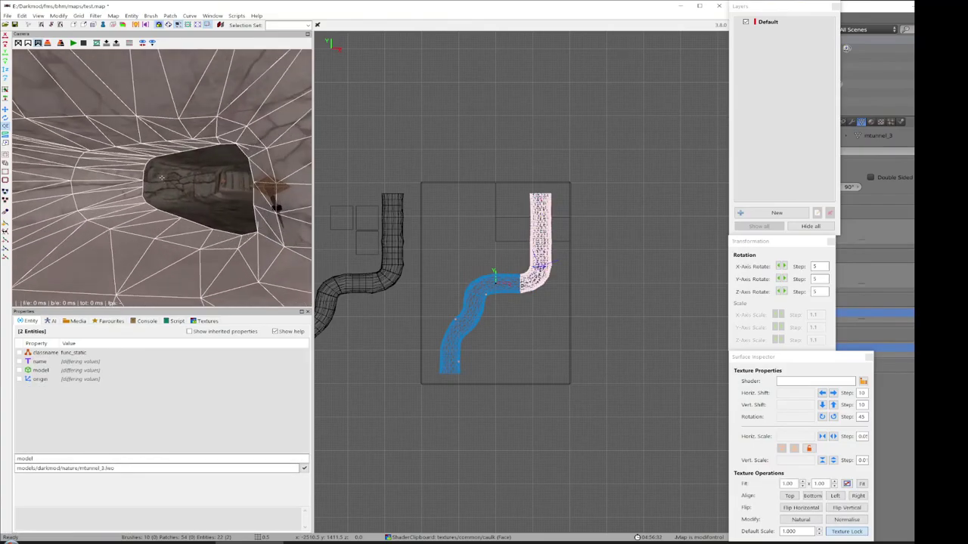
key(Up)
key(Up)
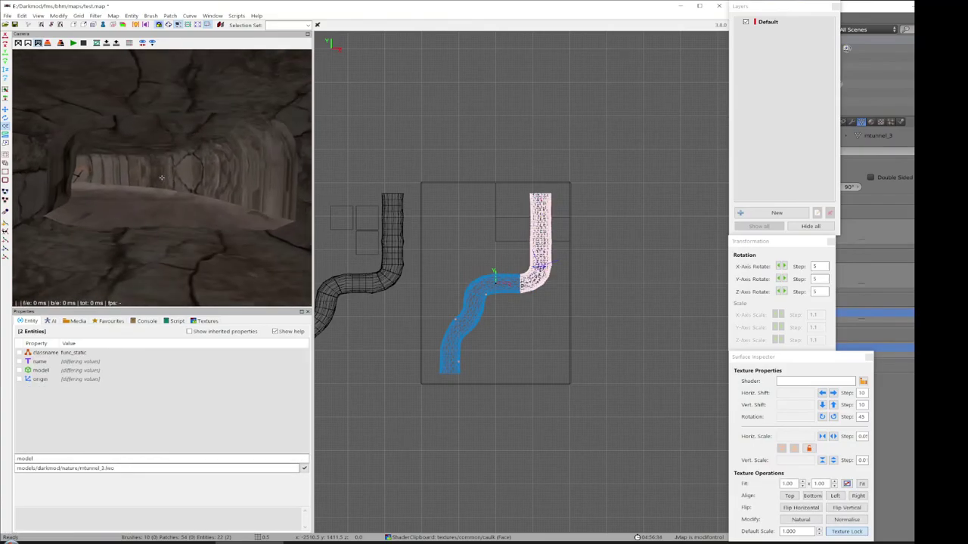
- Replace the selection with mtunnel_4 and the end section beyond it, inspect their rock walls, and clear the selection
right_click(162, 178)
key(Escape)
shift+click(213, 173)
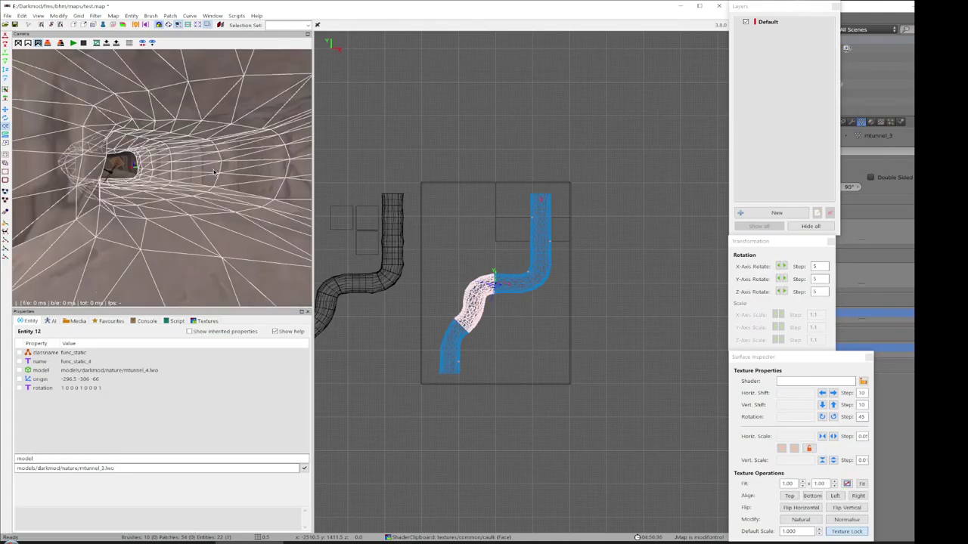
shift+click(132, 161)
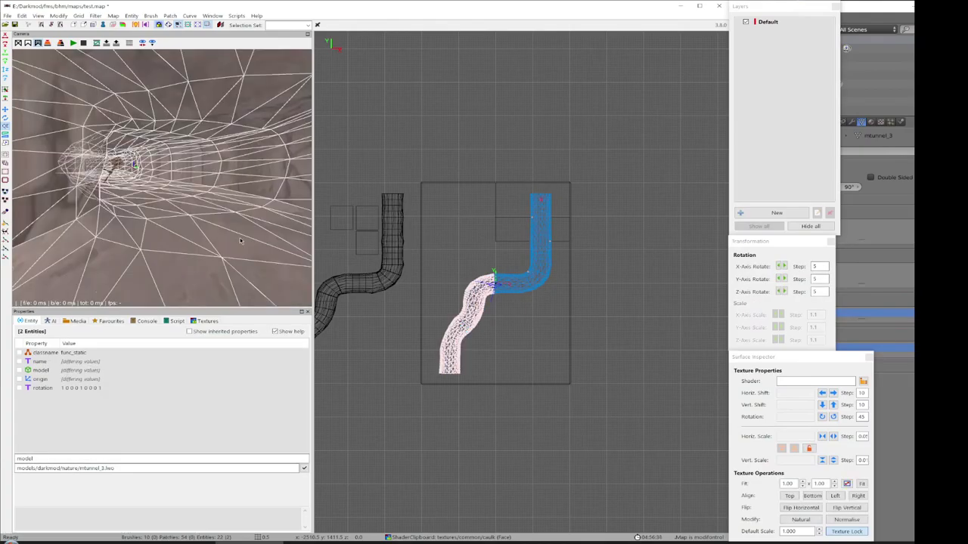
right_click(205, 222)
right_click(204, 220)
key(Escape)
right_click(204, 220)
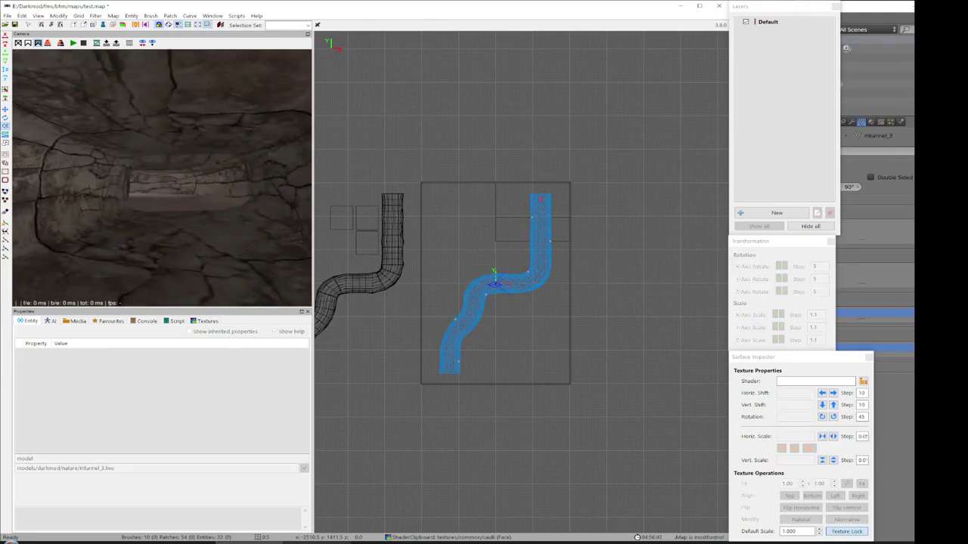
- Switch back to Blender, view the floor of mtunnel_3 and look up the mirror options for its UV layout
key(alt+Tab)
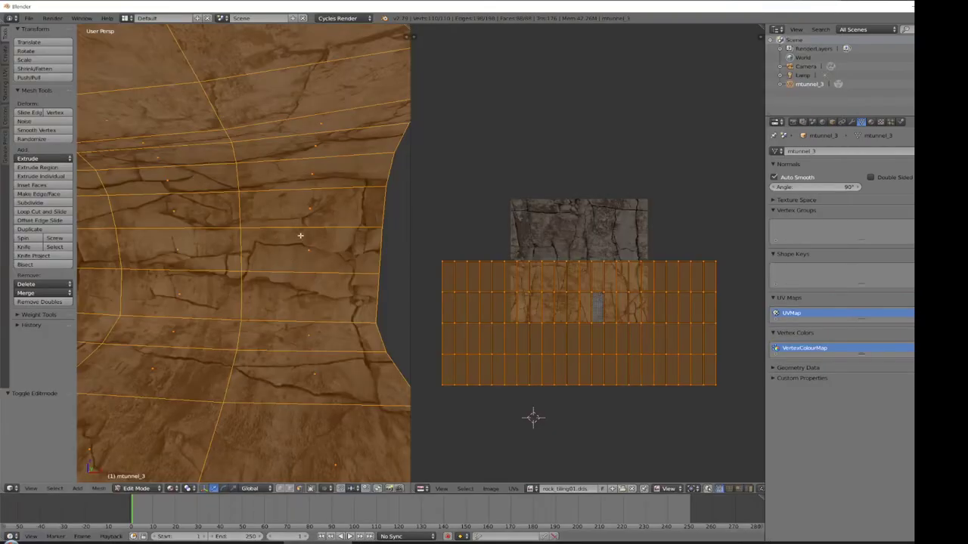
middle_drag(304, 227, 194, 238)
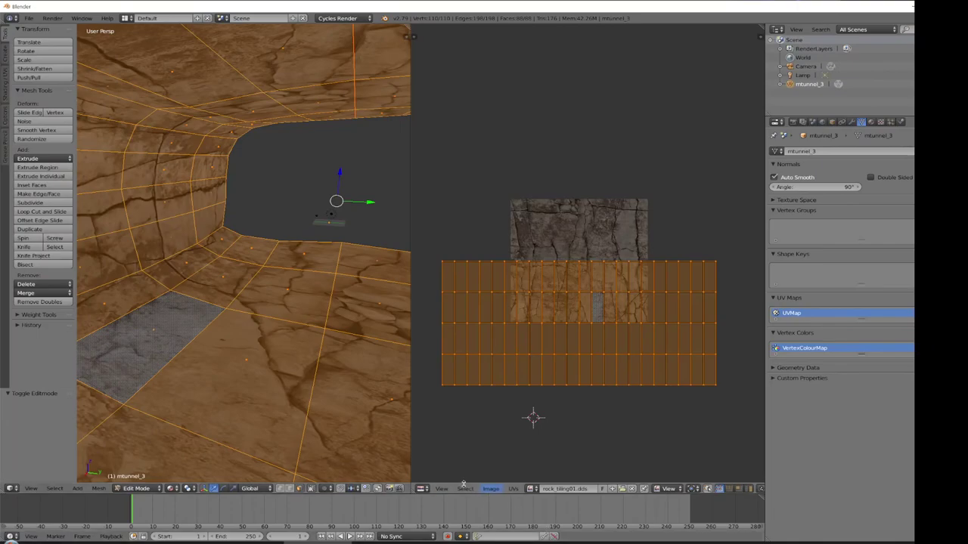
click(513, 489)
mouse_move(552, 324)
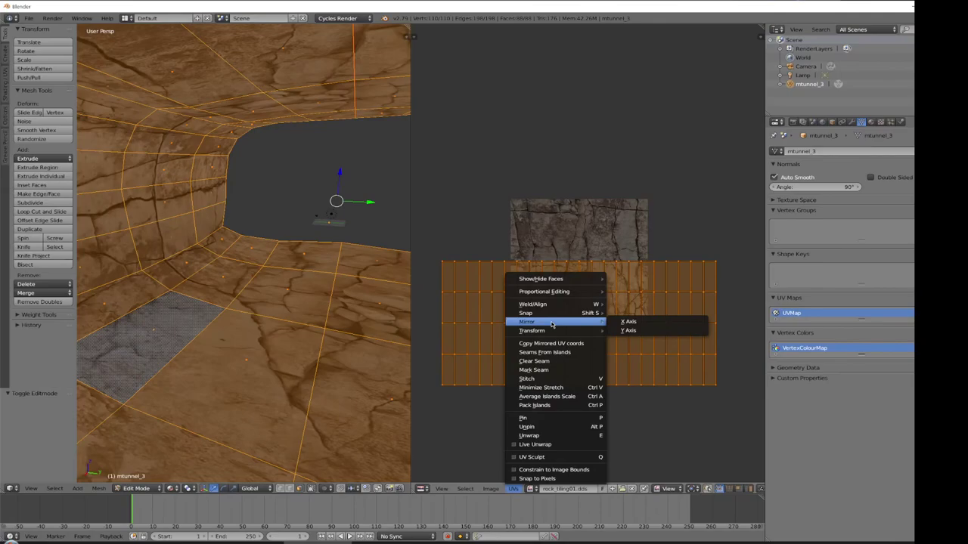
click(137, 488)
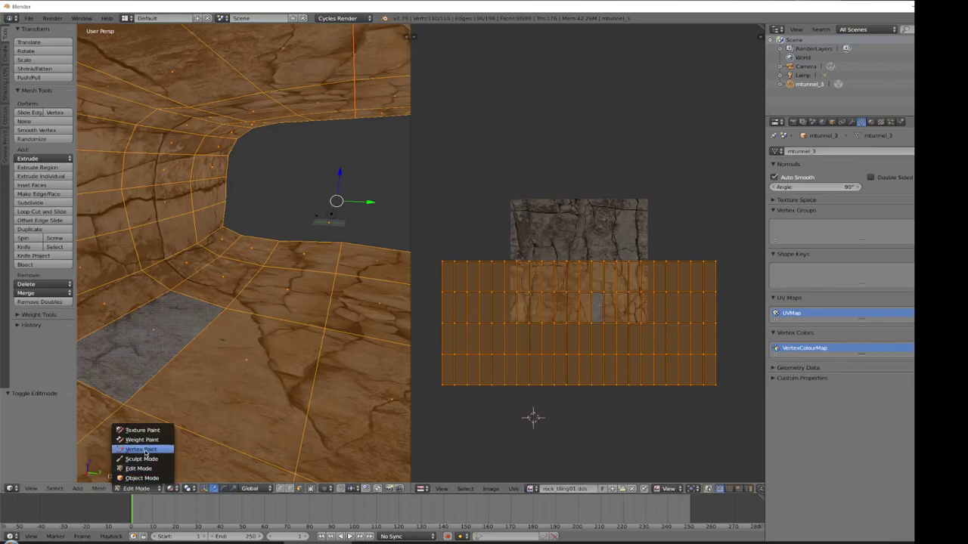
click(141, 449)
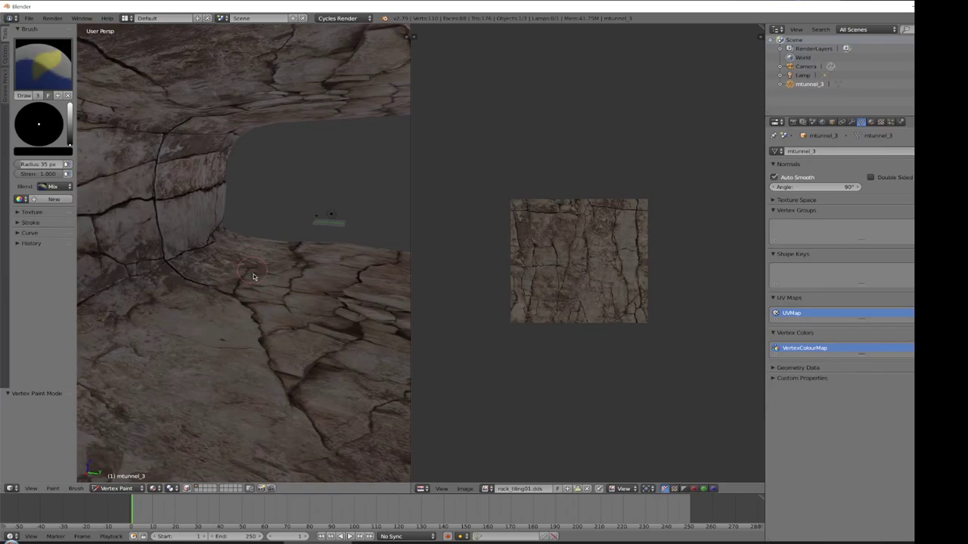
click(118, 488)
click(121, 475)
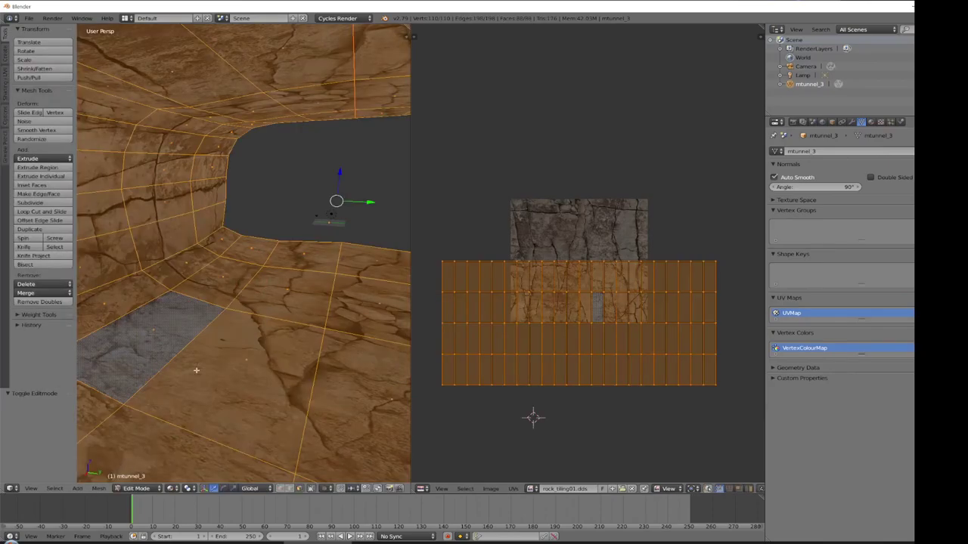
- Clear the full mesh selection and select only the floor faces along the whole length of mtunnel_3
key(a)
right_click(242, 252)
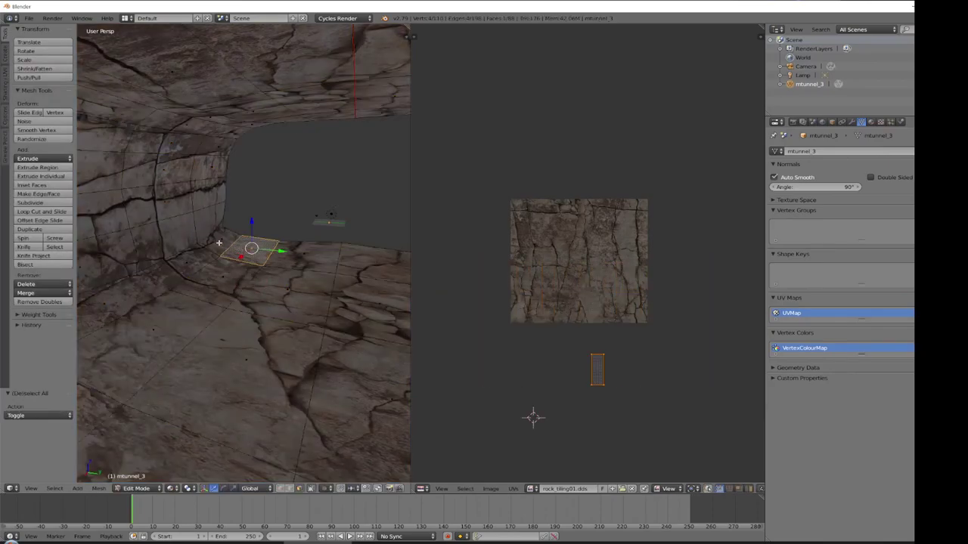
shift+right_click(227, 240)
shift+right_click(205, 276)
shift+right_click(230, 283)
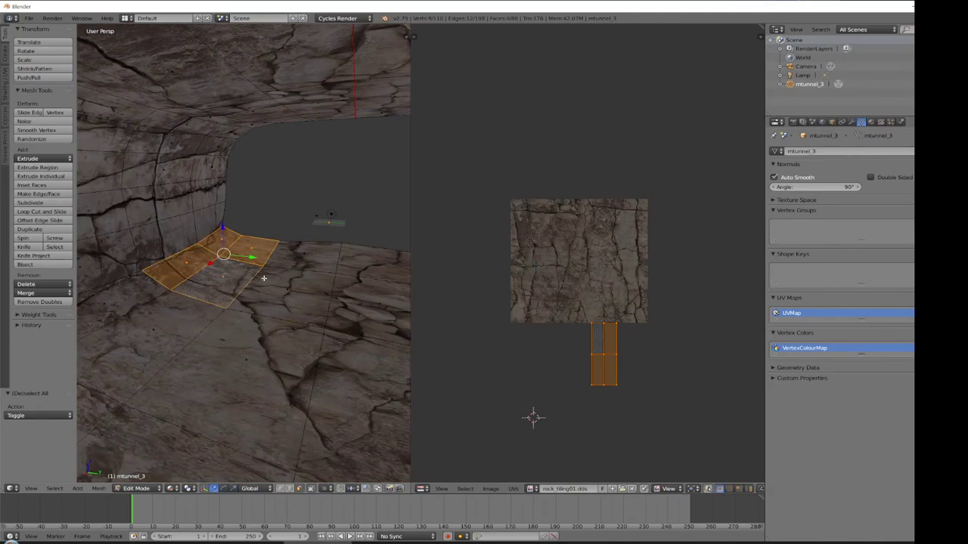
shift+right_click(306, 257)
shift+right_click(289, 300)
middle_drag(364, 278, 391, 270)
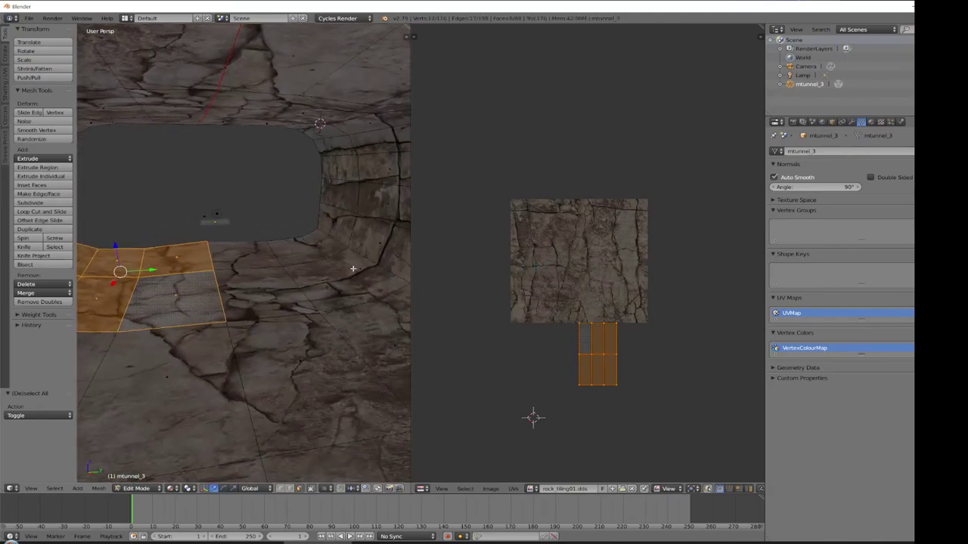
shift+right_click(259, 254)
shift+right_click(298, 250)
shift+right_click(327, 245)
shift+right_click(351, 272)
shift+right_click(305, 283)
shift+right_click(259, 301)
middle_drag(290, 295, 143, 303)
shift+right_click(306, 265)
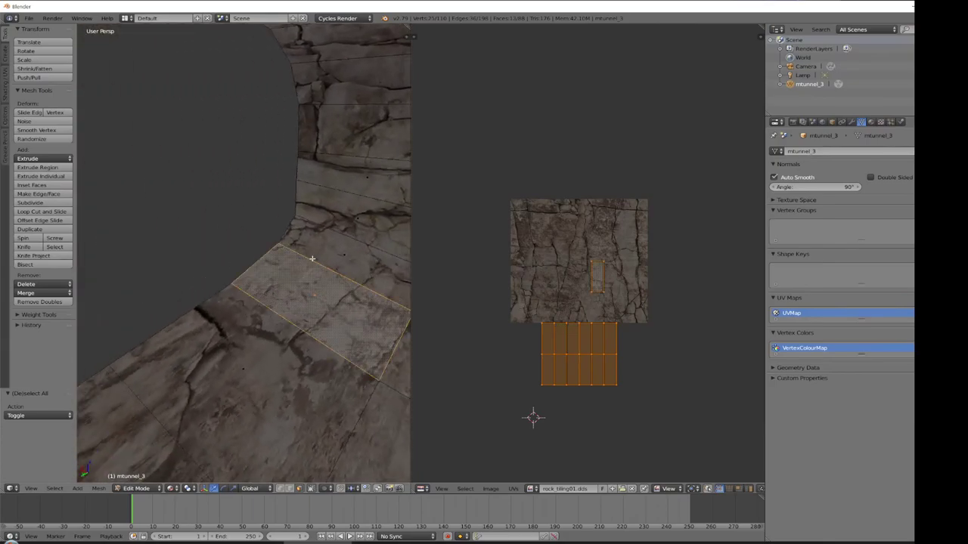
shift+right_click(316, 242)
middle_drag(317, 242, 385, 264)
shift+right_click(250, 240)
shift+right_click(250, 283)
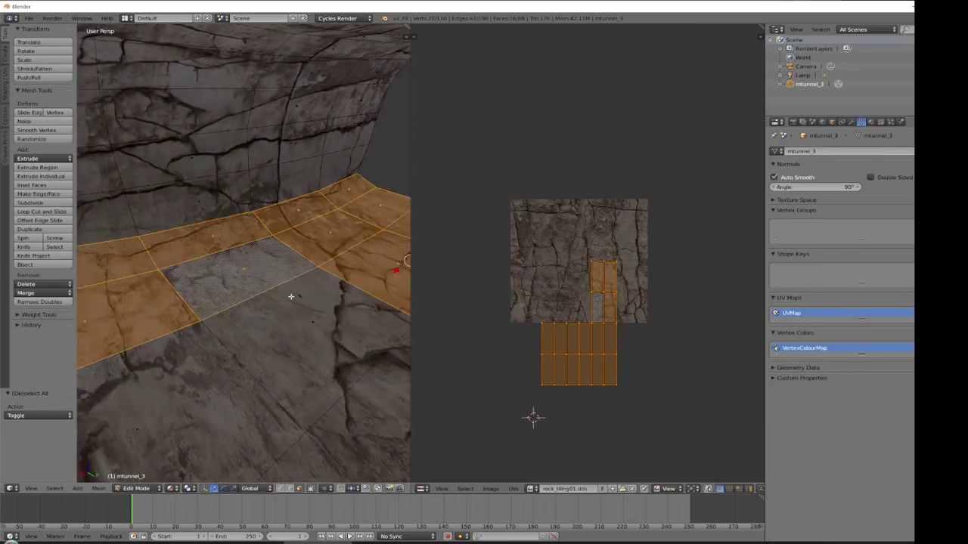
shift+right_click(325, 320)
middle_drag(324, 320, 112, 305)
shift+right_click(236, 257)
shift+right_click(249, 291)
shift+right_click(278, 356)
shift+right_click(308, 451)
middle_drag(308, 451, 212, 348)
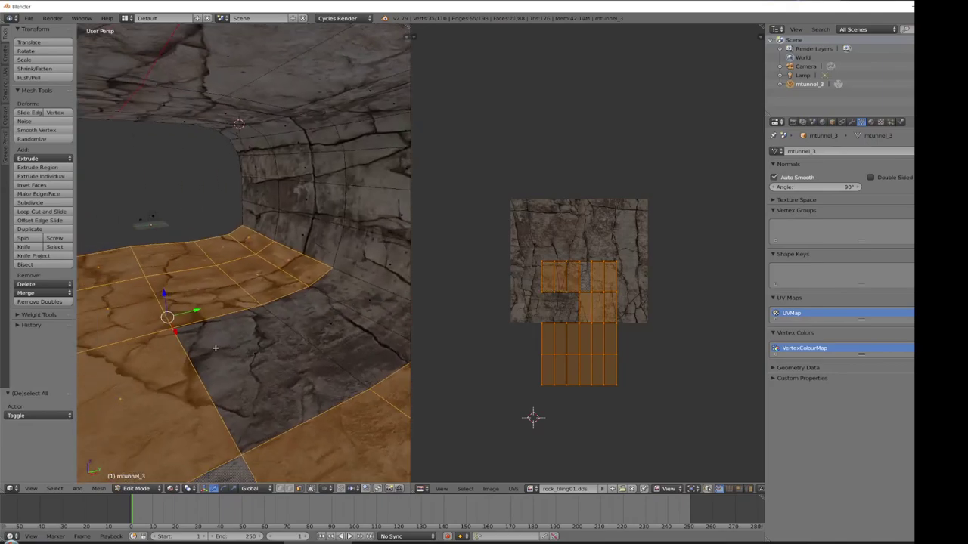
shift+right_click(274, 349)
shift+right_click(325, 339)
shift+right_click(363, 313)
middle_drag(310, 310, 279, 315)
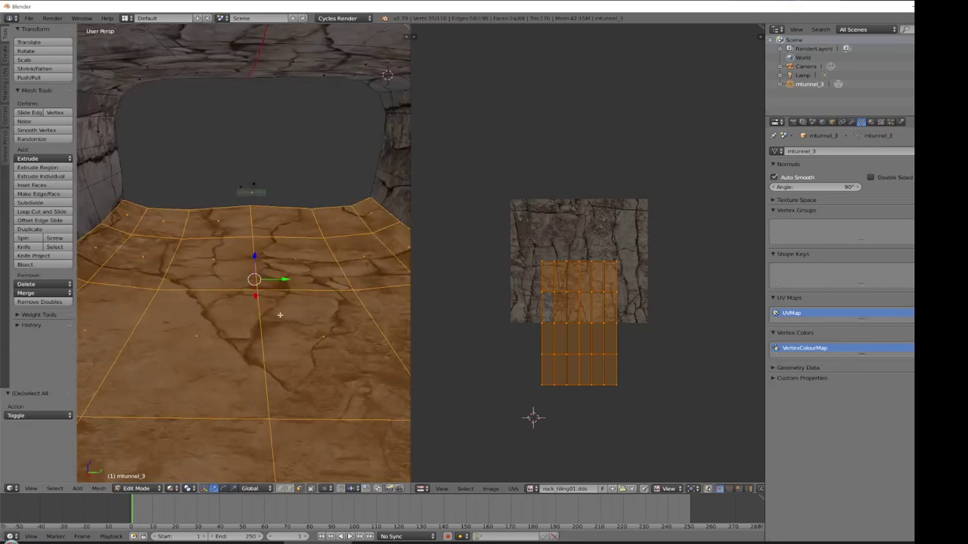
- Assign the textures/blend/rock_sand_blend material to the selected floor faces of mtunnel_3
click(870, 122)
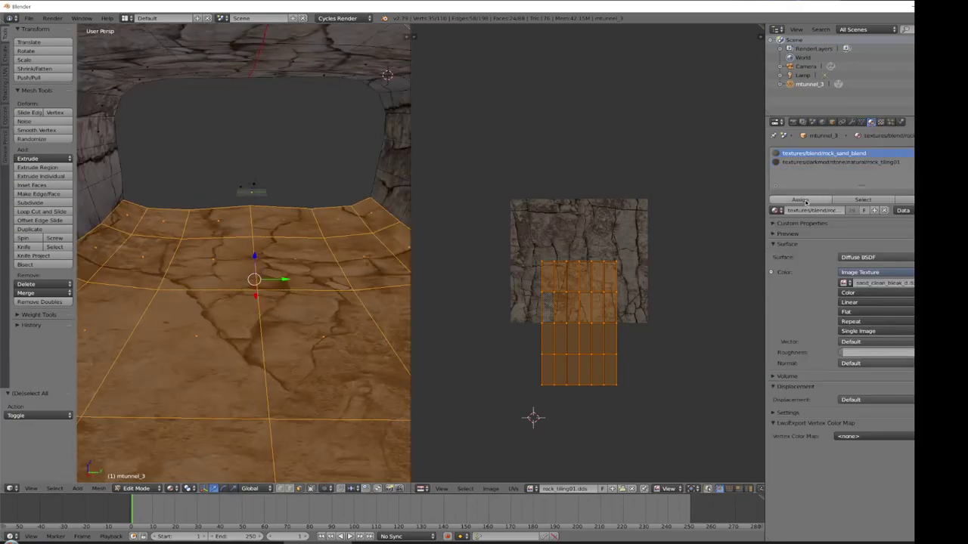
click(806, 201)
middle_drag(308, 246, 222, 282)
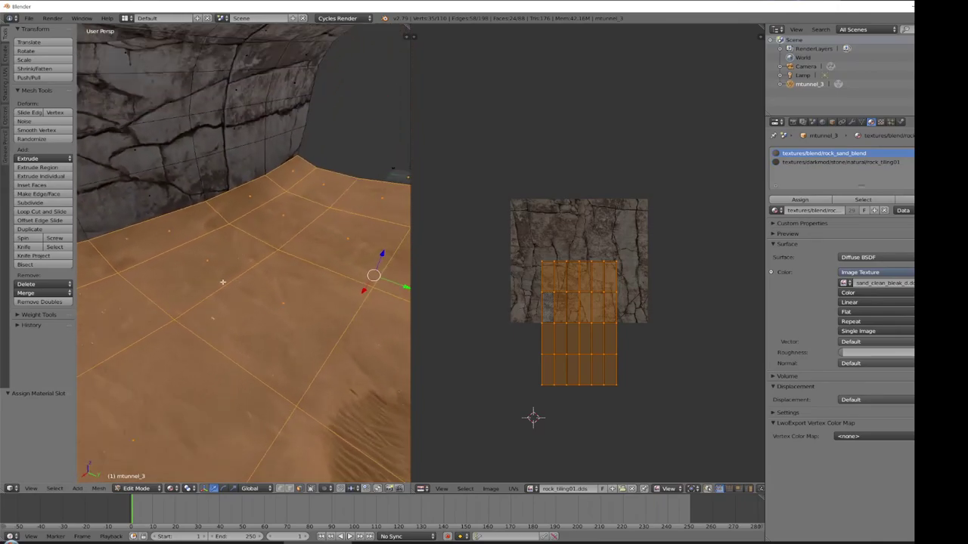
- Put mtunnel_3 into Vertex Paint mode and show it with Solid viewport shading
click(137, 487)
click(139, 452)
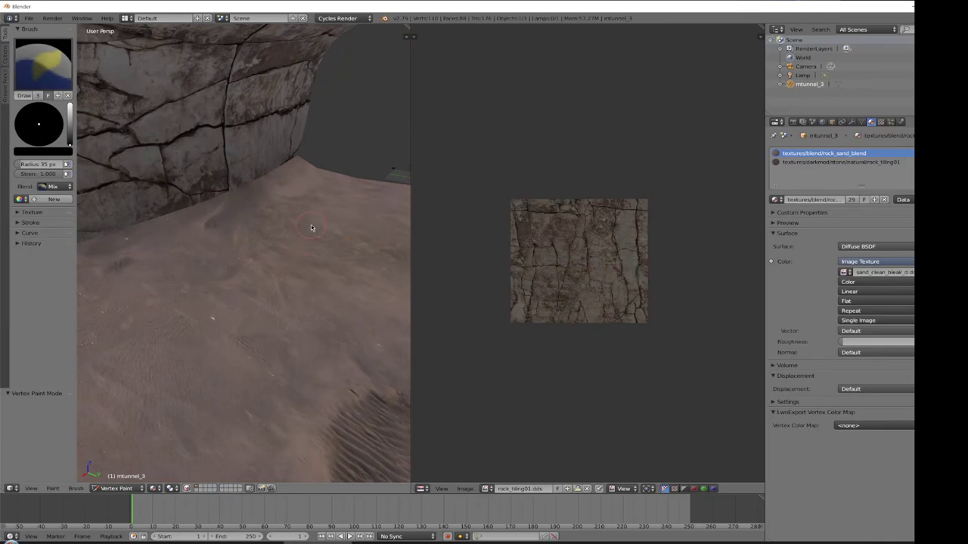
click(155, 489)
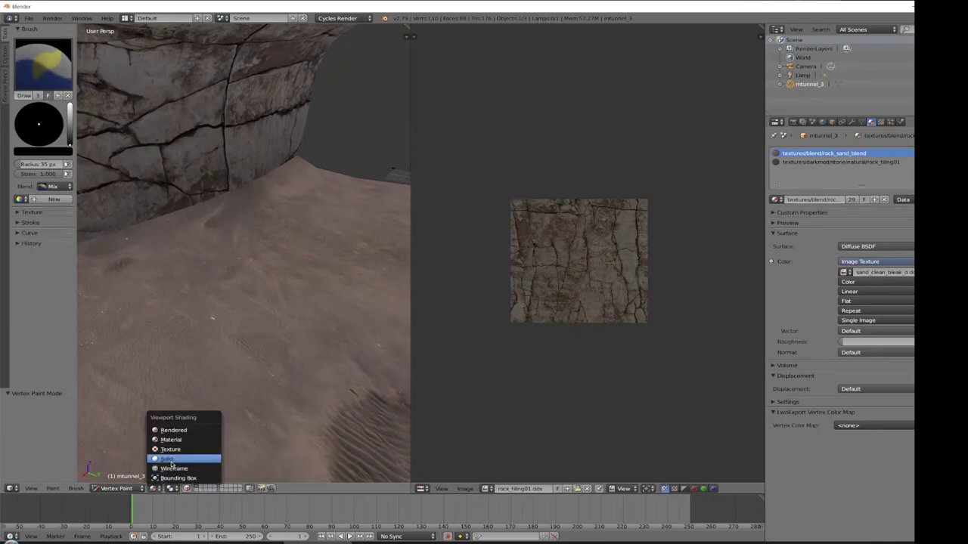
click(172, 460)
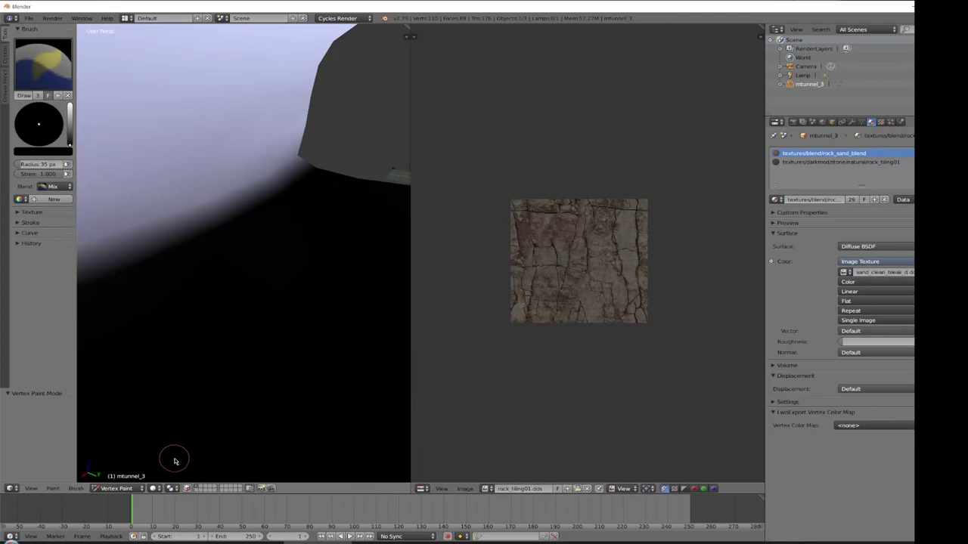
- Return mtunnel_3 to Object Mode and export it in Lightwave format, overwriting mtunnel_3.lwo in the nature folder
mouse_move(333, 268)
middle_down()
mouse_move(173, 212)
mouse_move(158, 248)
mouse_move(389, 234)
mouse_move(340, 191)
middle_up()
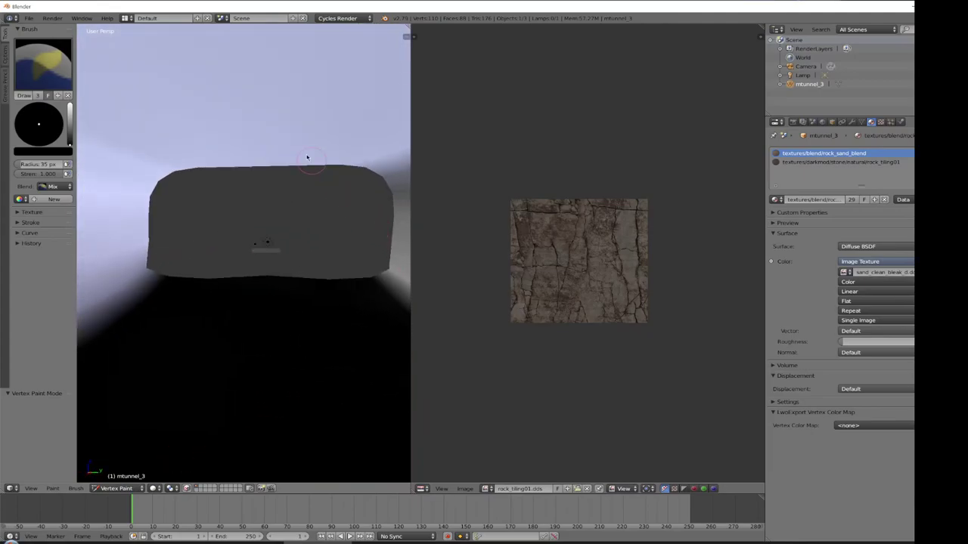
click(132, 489)
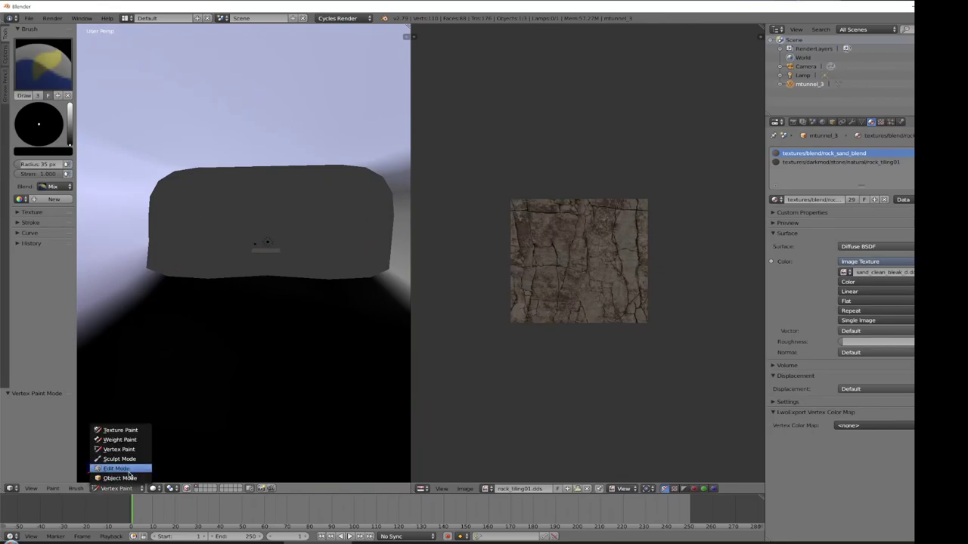
click(120, 478)
click(28, 18)
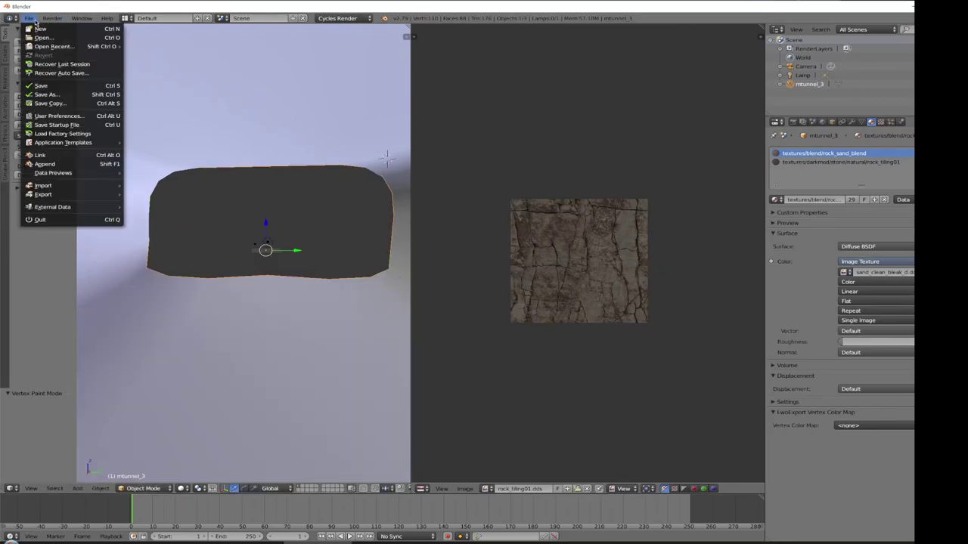
mouse_move(63, 195)
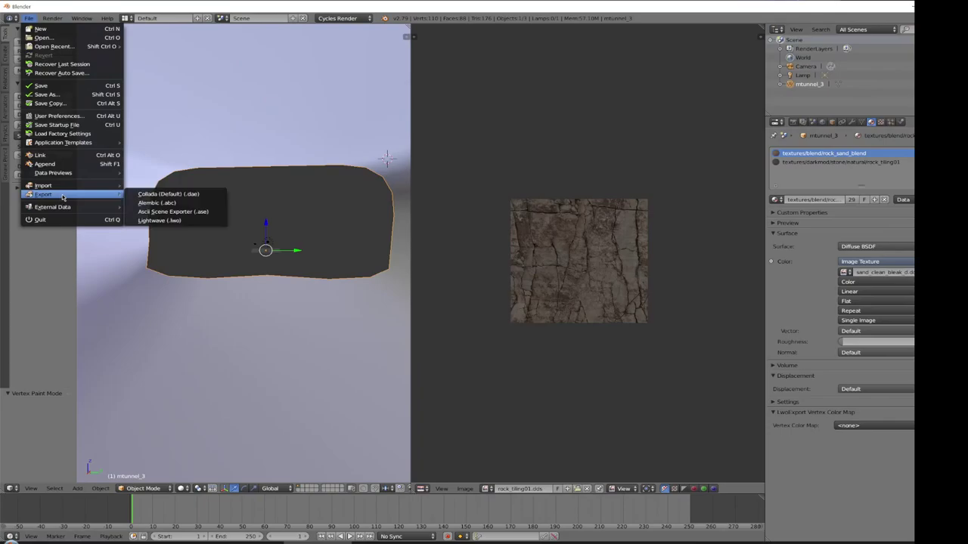
click(171, 220)
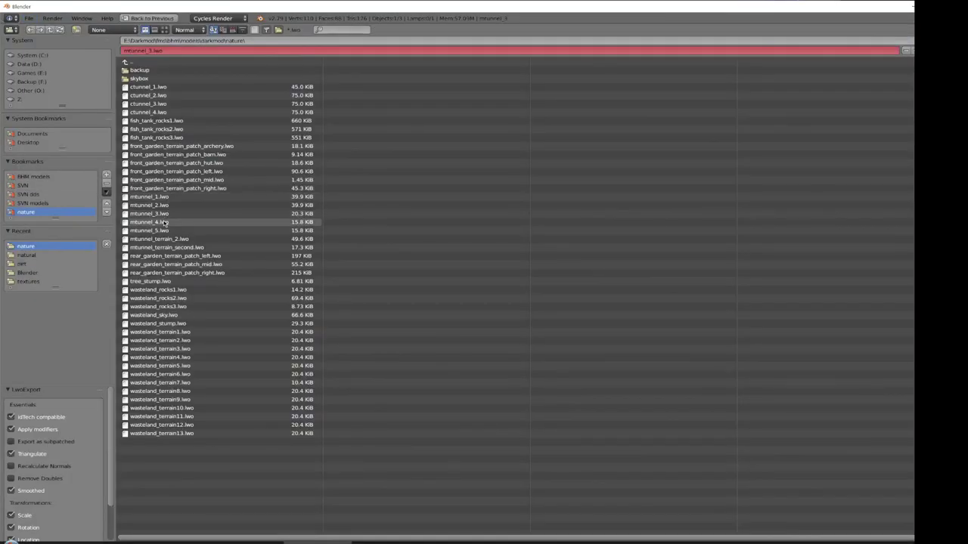
click(164, 214)
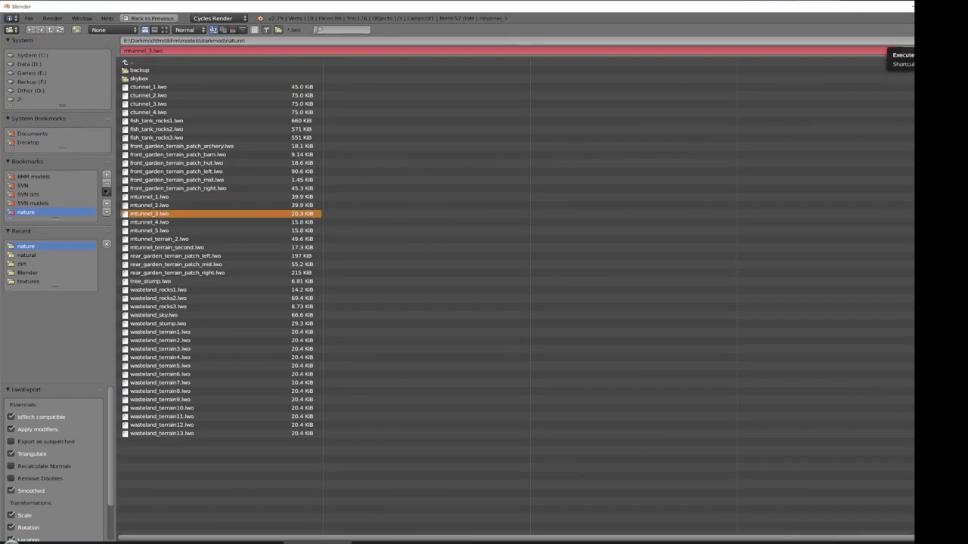
click(903, 40)
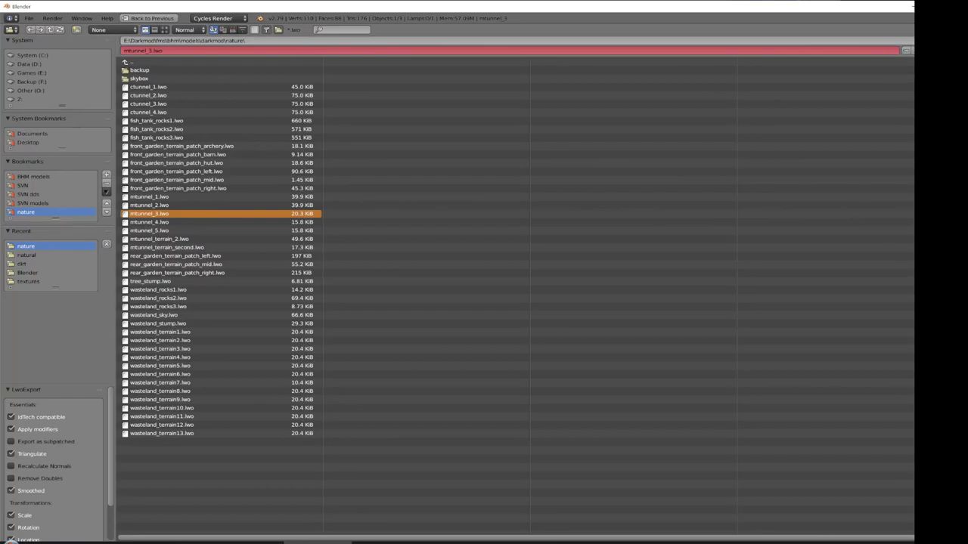
- Switch to the map editor with test.map, reload the selected mtunnel_3 model, clear the selection and view its sandy floor up close
click(249, 542)
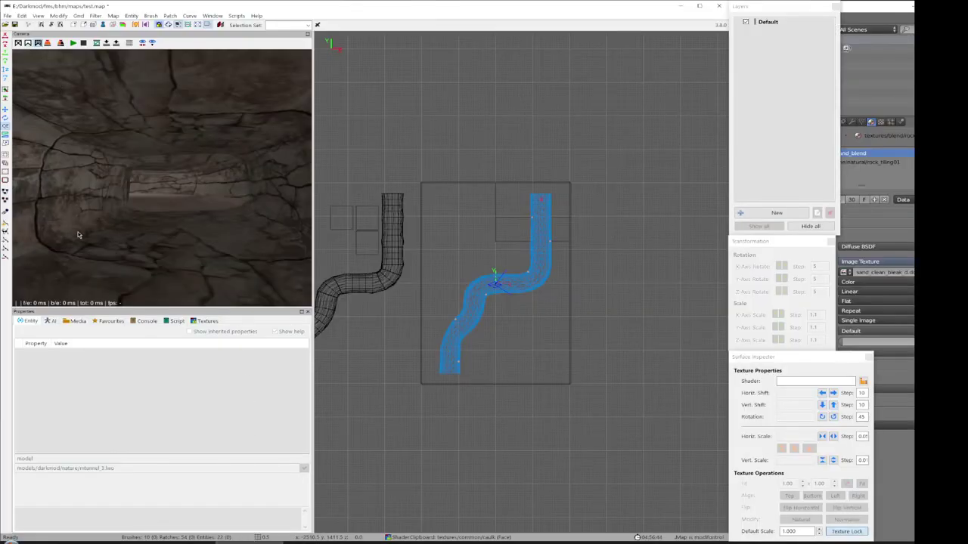
shift+click(52, 112)
click(7, 15)
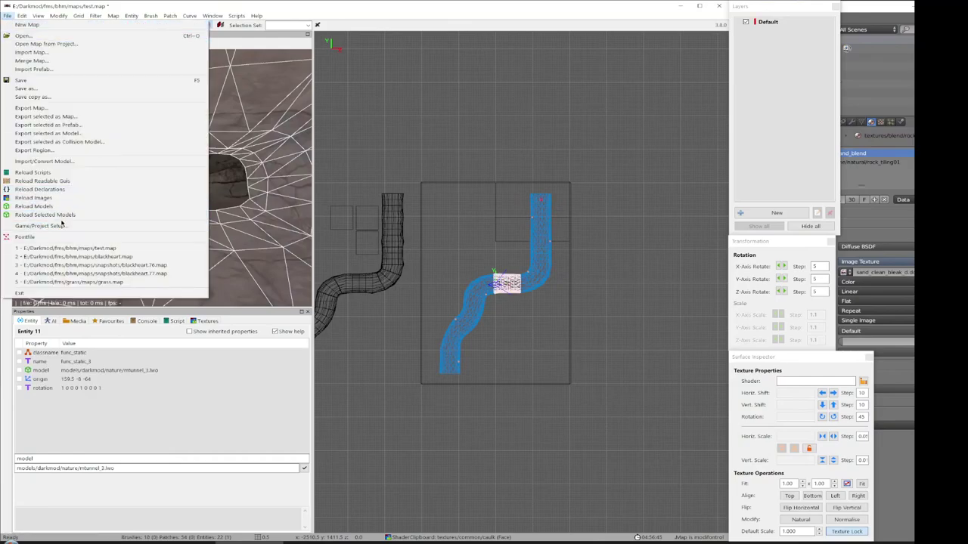
click(197, 213)
scroll(204, 208, up, 5)
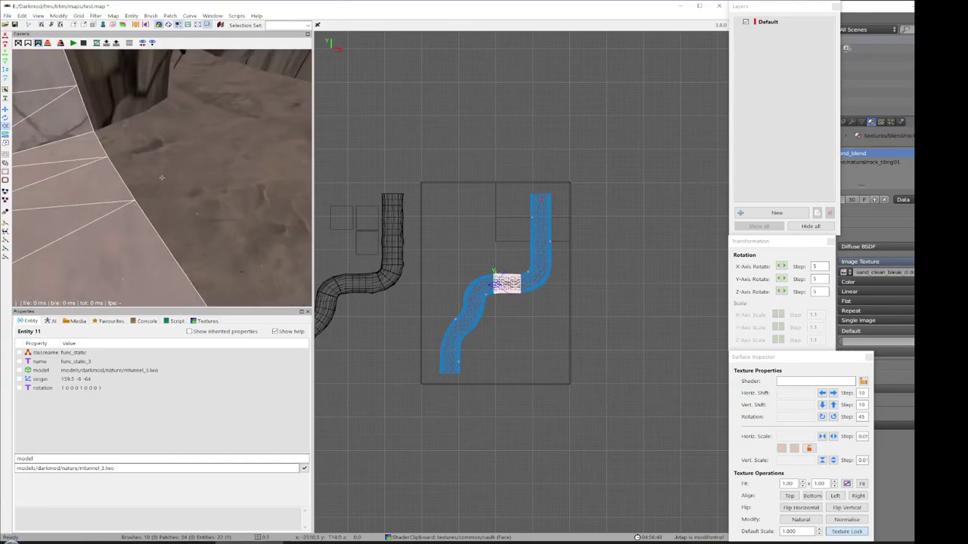
key(Escape)
right_click(150, 176)
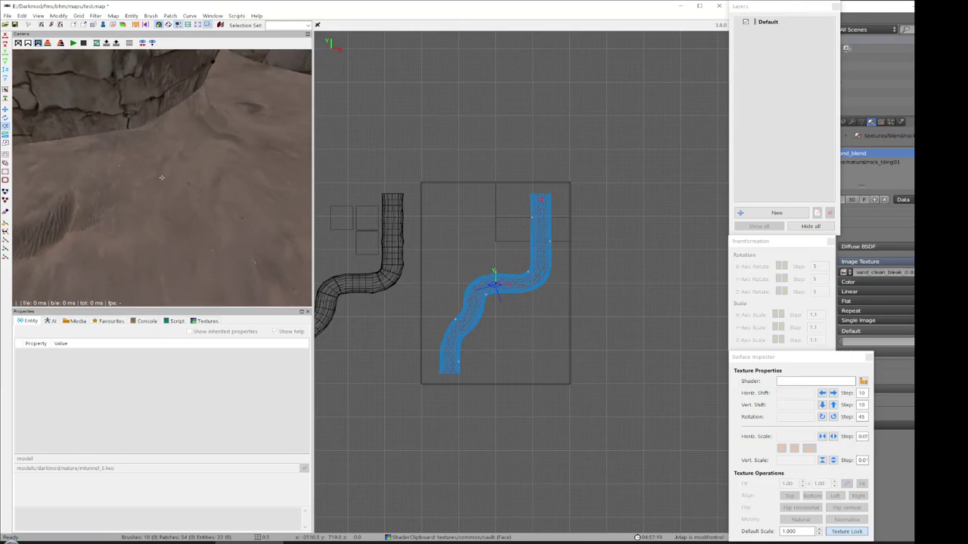
scroll(161, 178, up, 4)
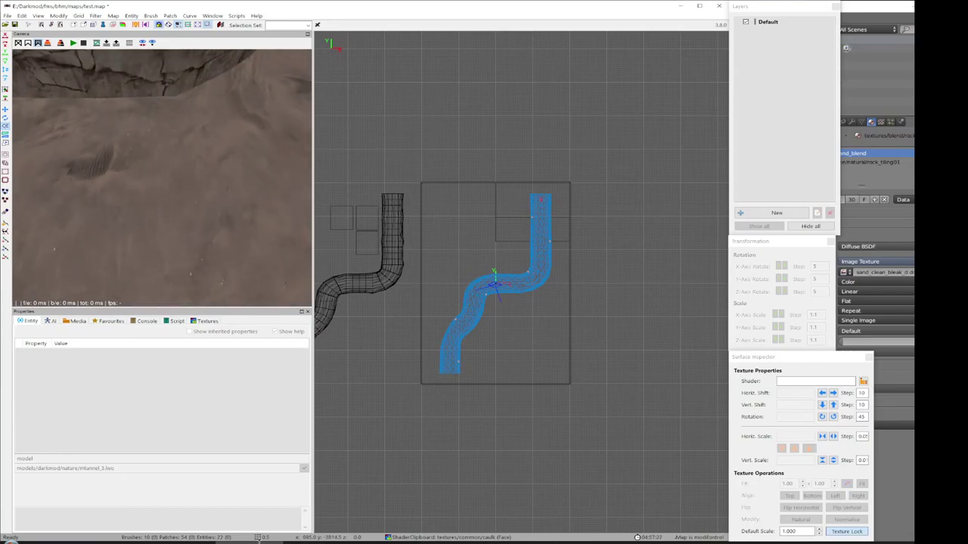
- Save test.map, switch to The Dark Mod and walk through the tunnel to examine its floor and walls
click(15, 24)
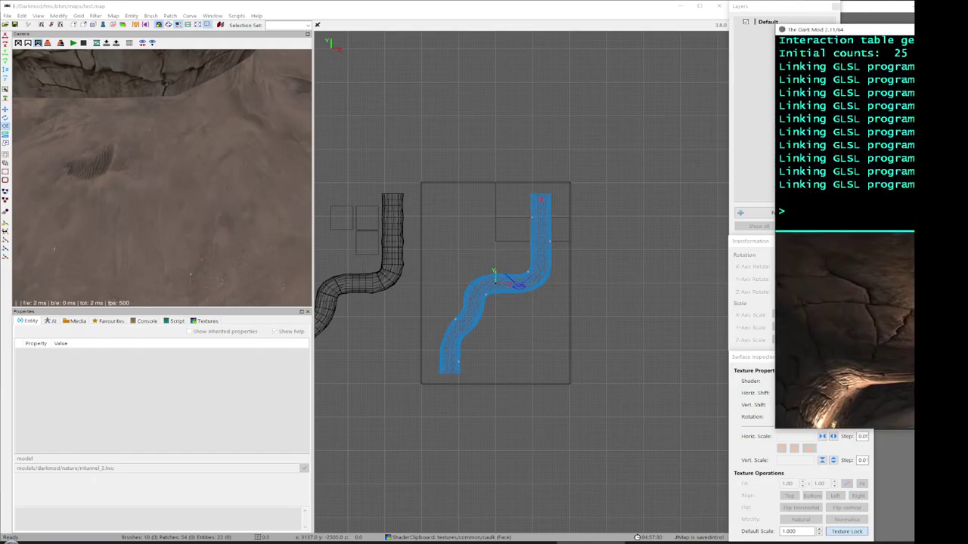
key(grave)
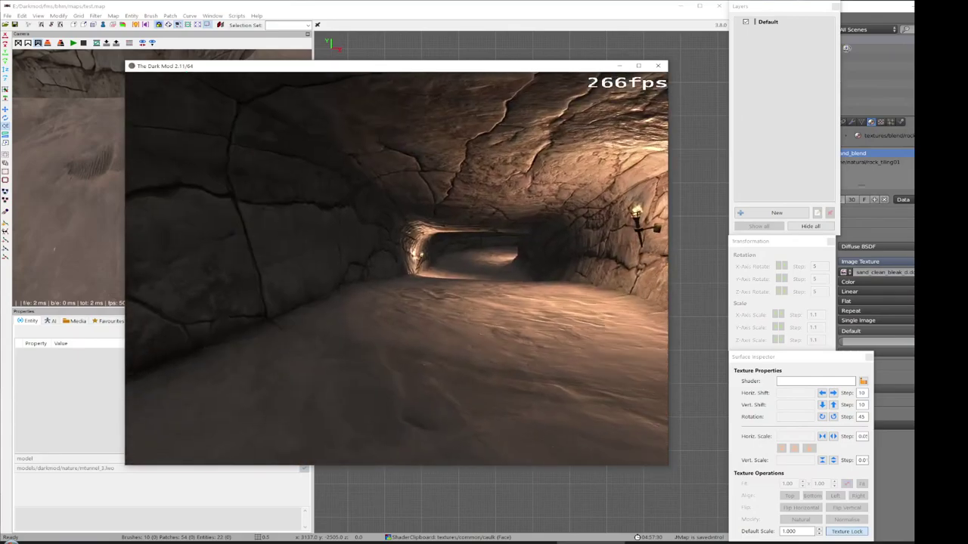
key(w)
key(w)
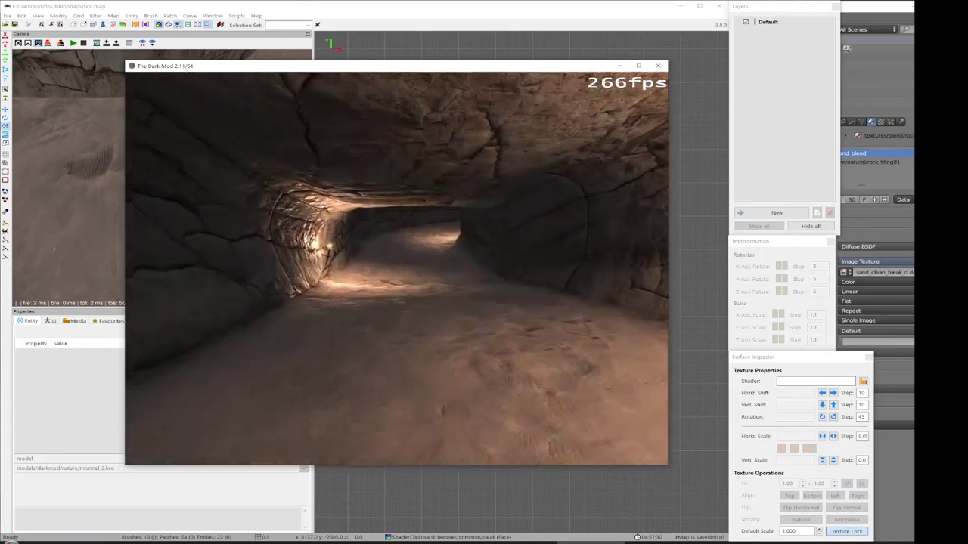
key(w)
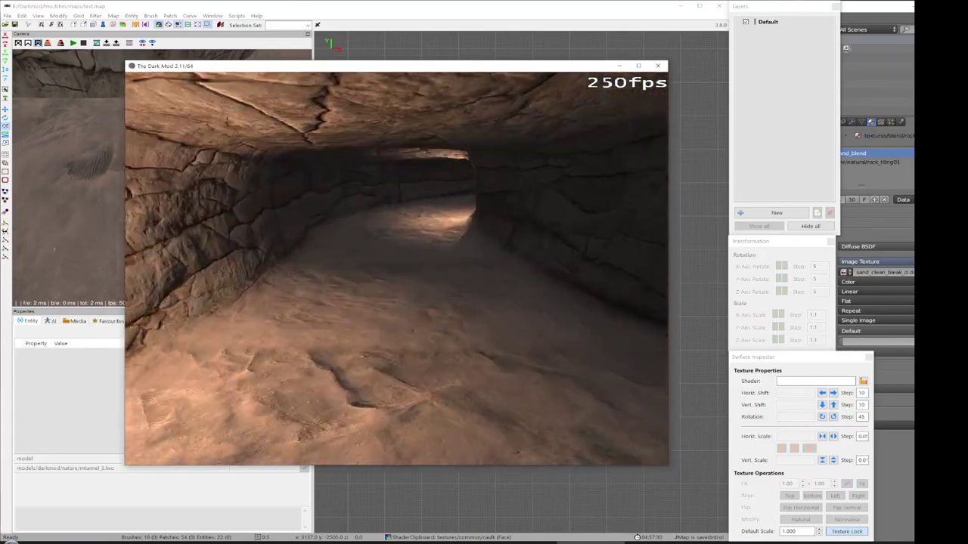
key(w)
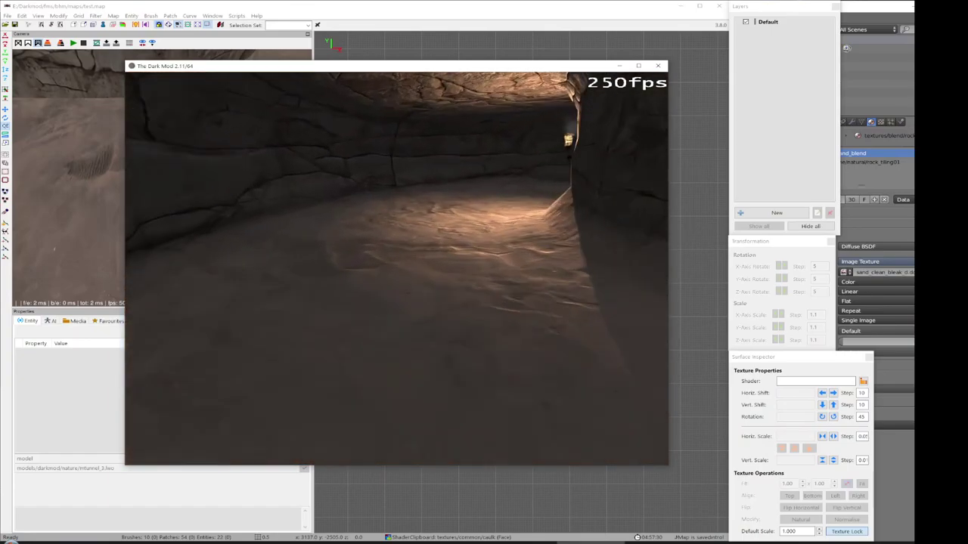
key(w)
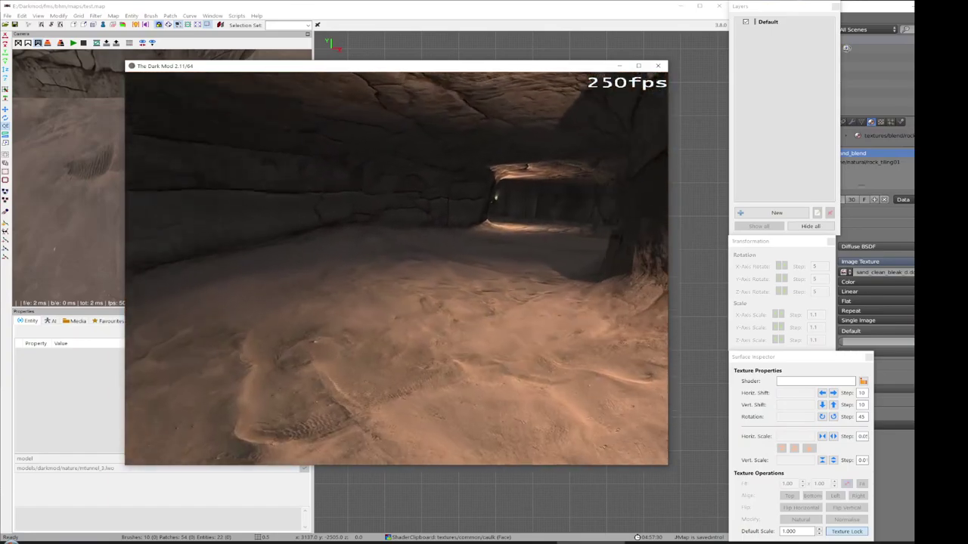
key(w)
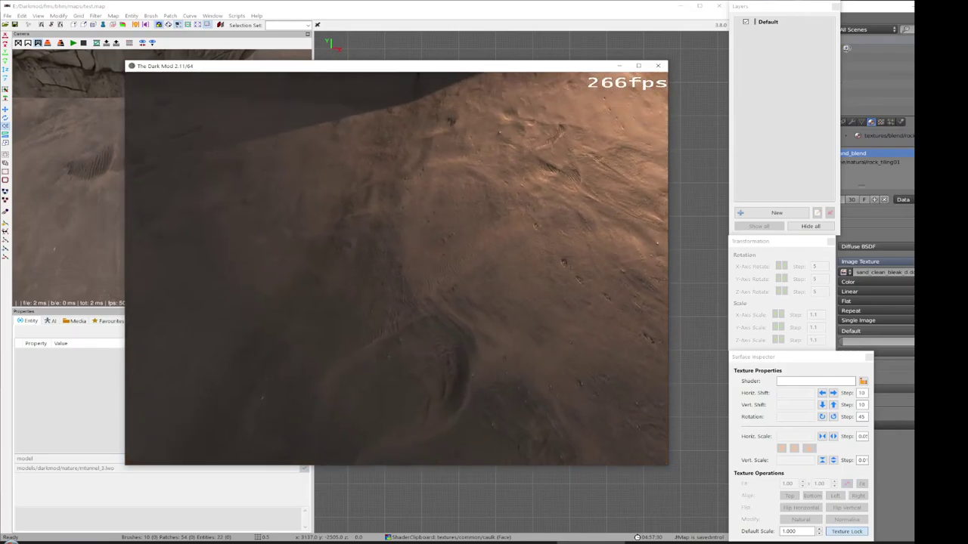
- Examine the tunnel's wall and floor triangles in the game with r_showtris 1, and turn the wireframe off again
key(w)
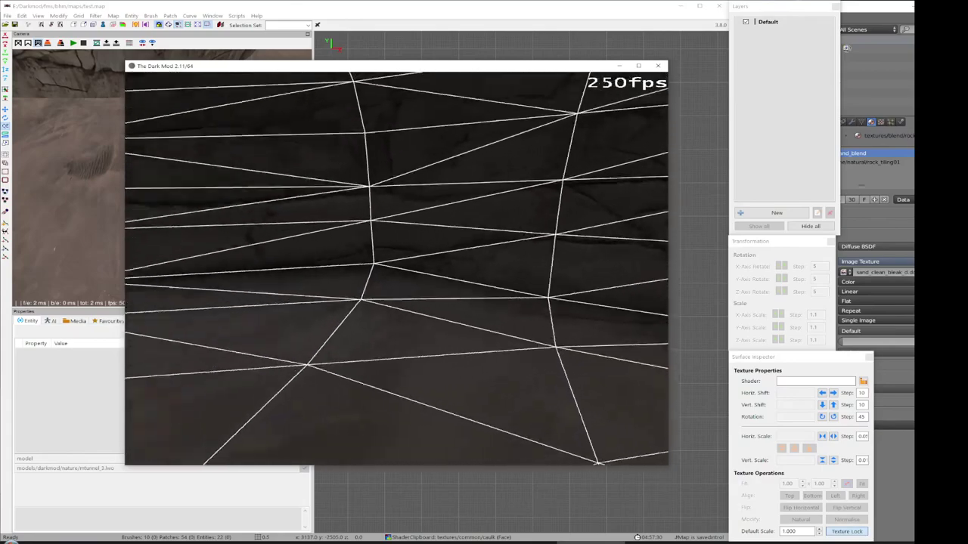
key(w)
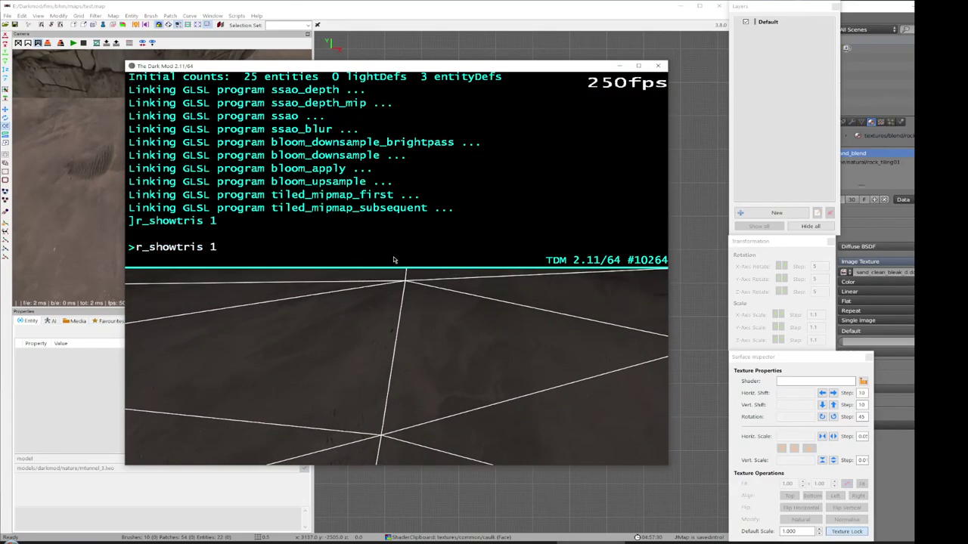
key(w)
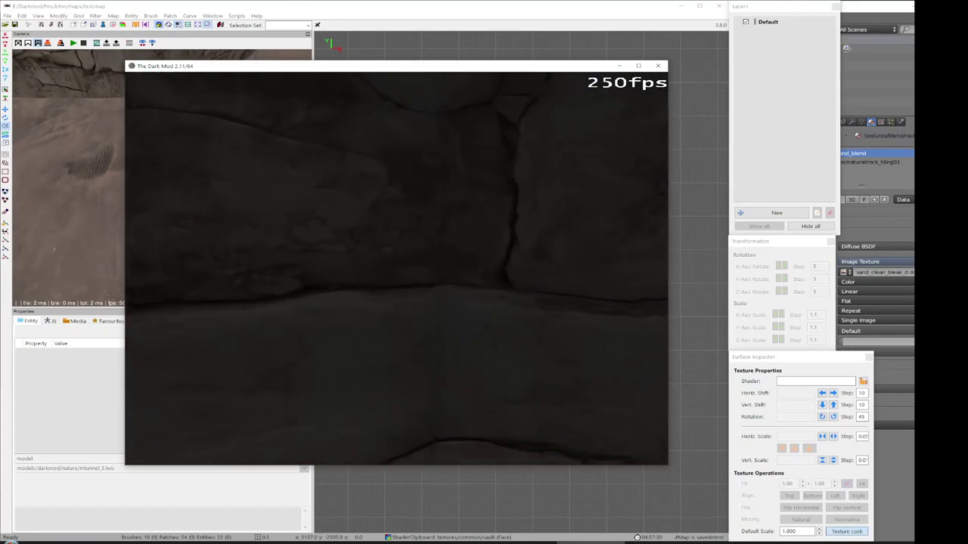
- Examine the sand texture where the floor sections meet and the rock walls and ceiling around the tunnel bend
key(w)
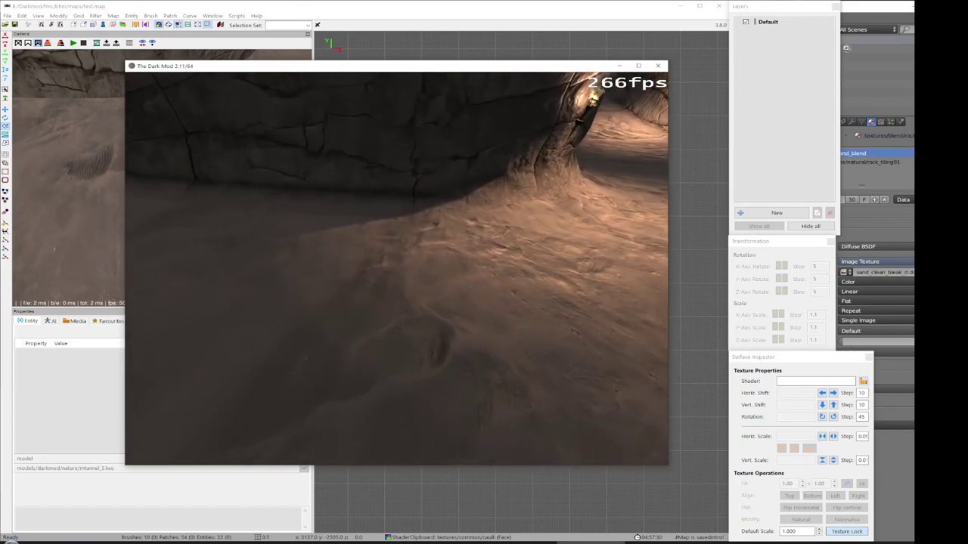
key(w)
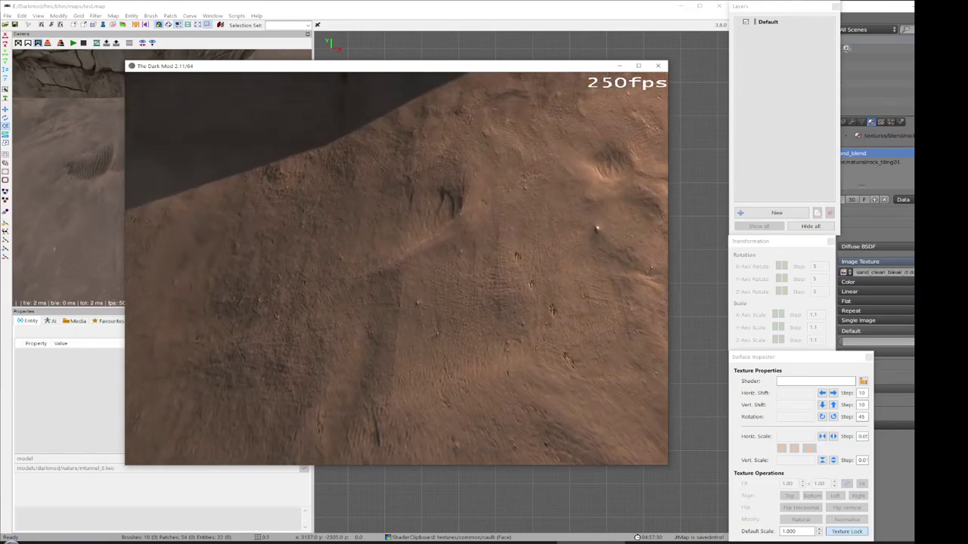
key(w)
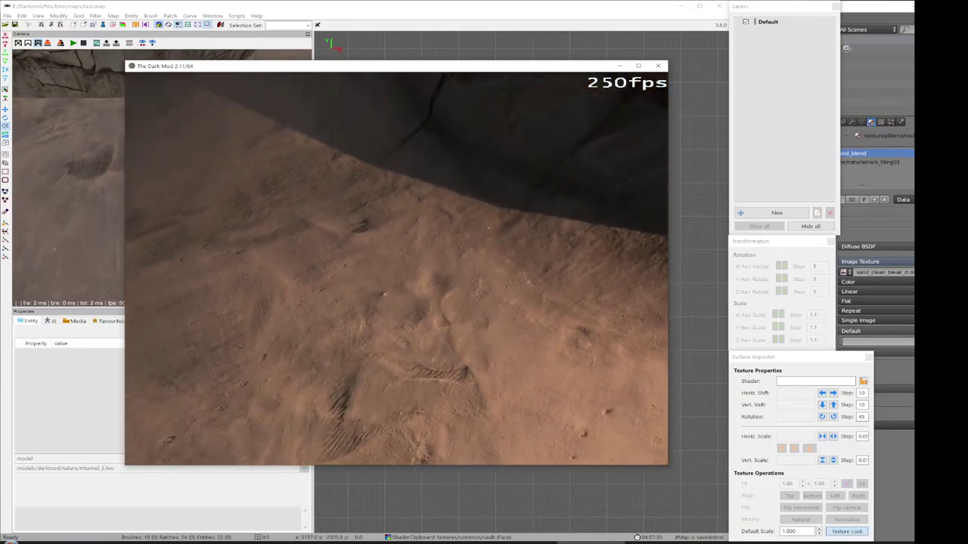
key(w)
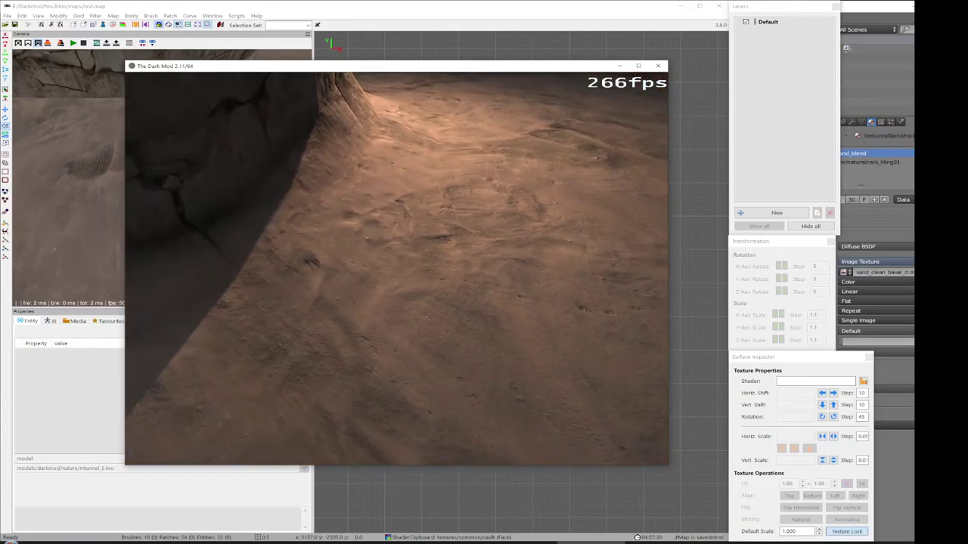
key(w)
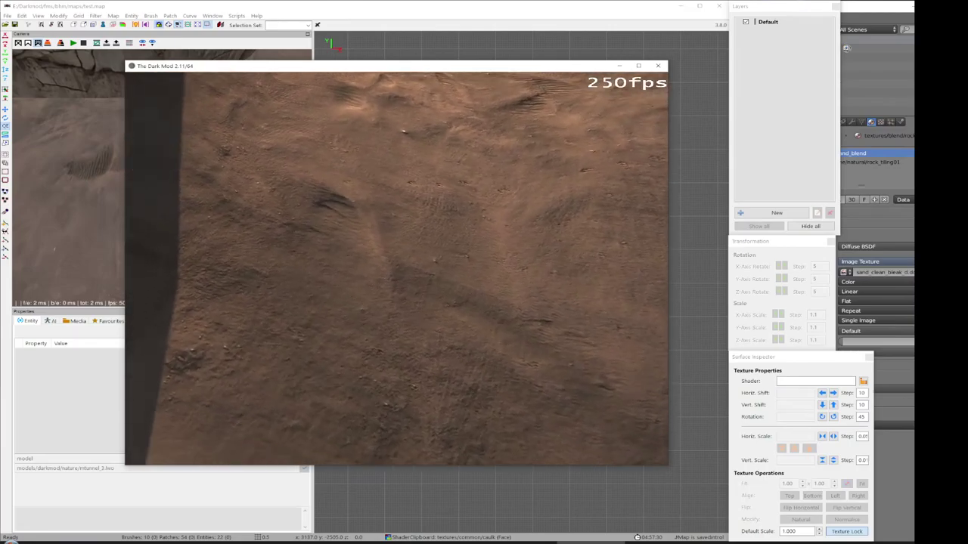
key(w)
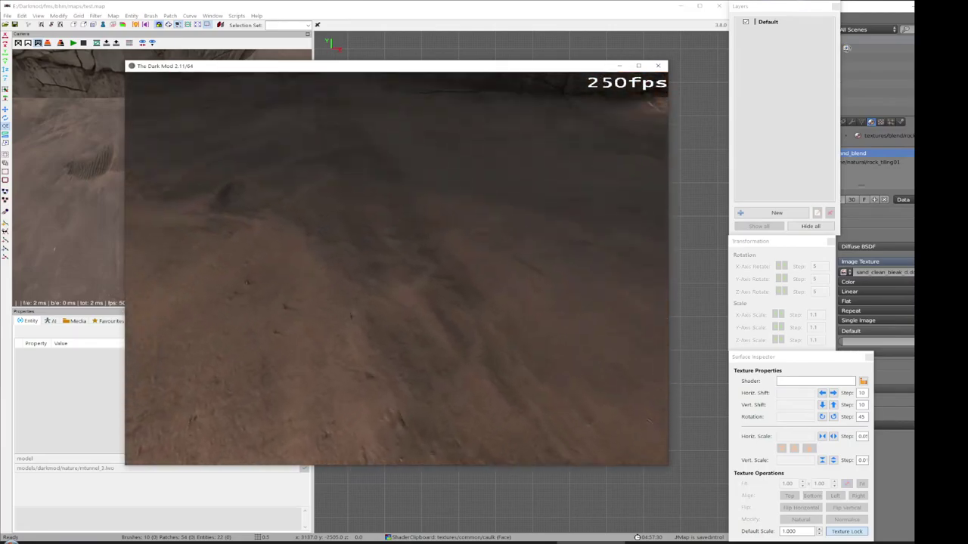
key(w)
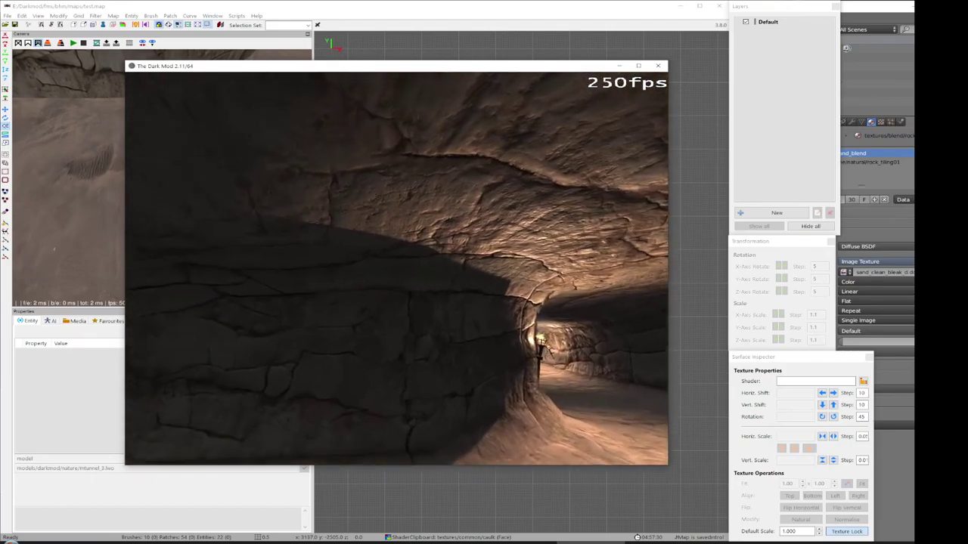
key(w)
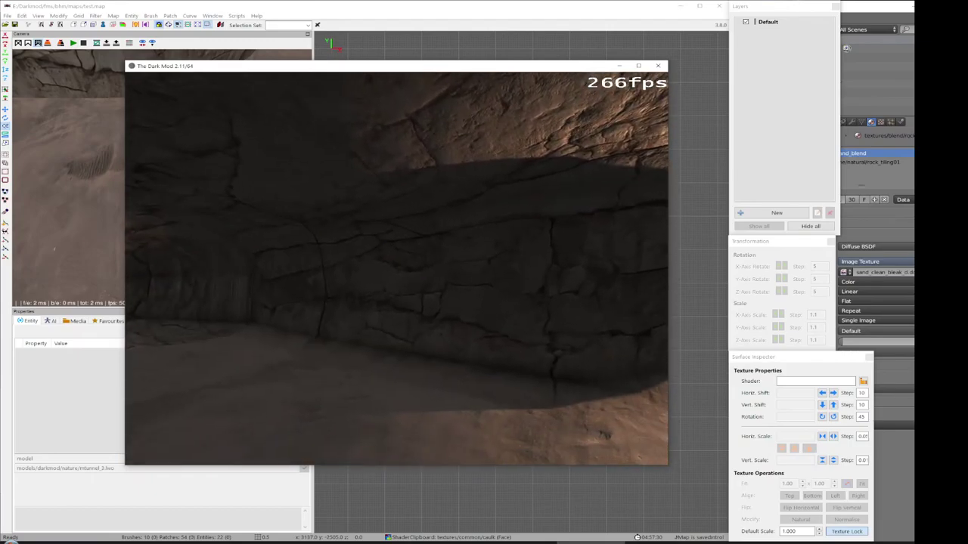
- Switch back to Blender, put mtunnel_3 into Edit Mode and select the entire mesh
key(ctrl+alt+grave)
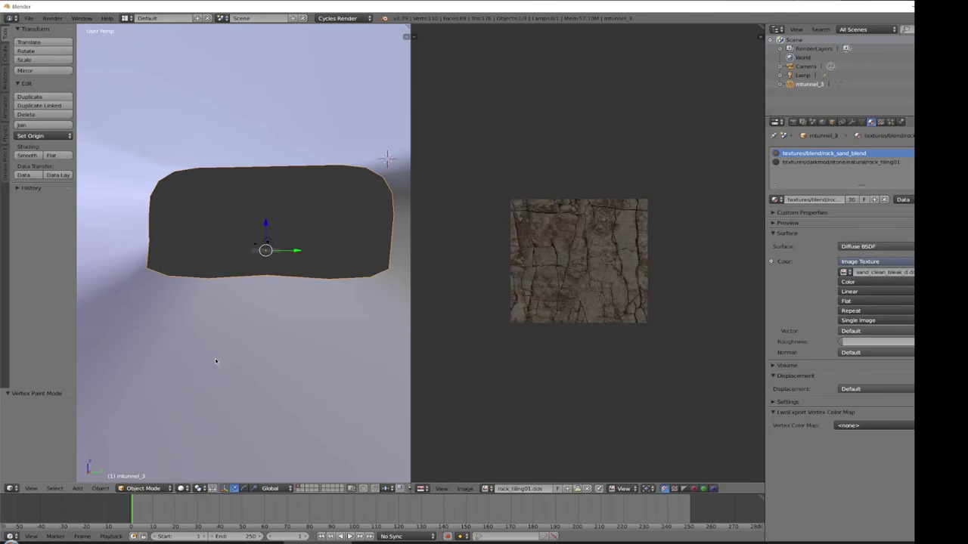
click(143, 488)
click(161, 466)
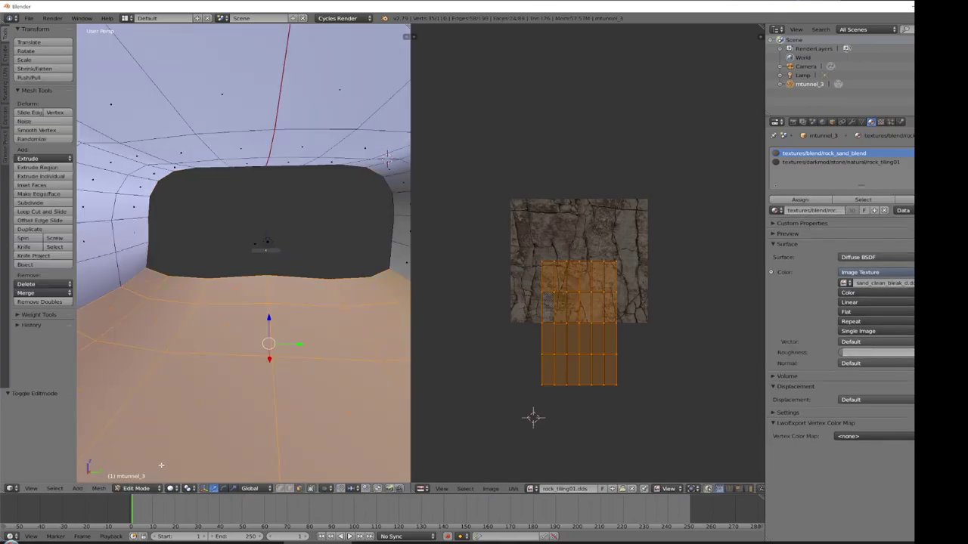
key(a)
key(a)
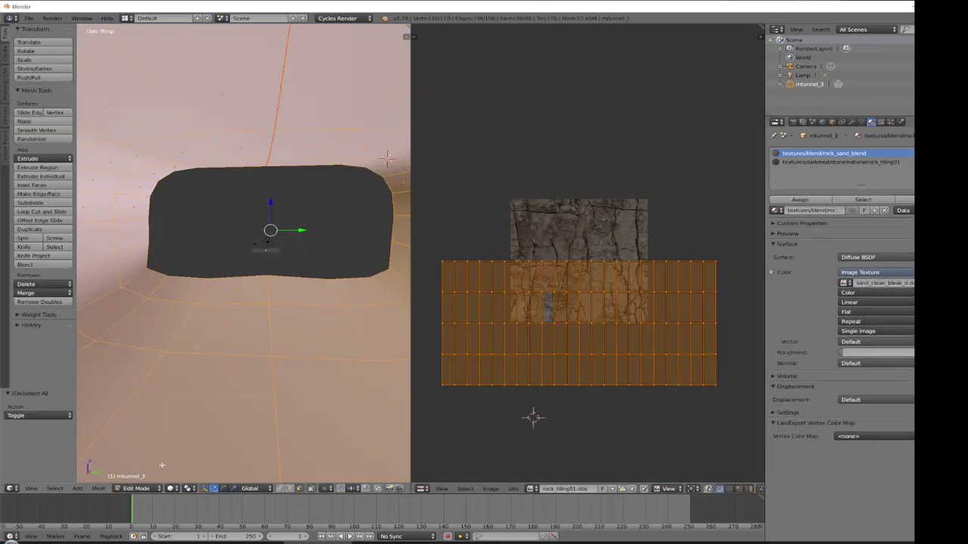